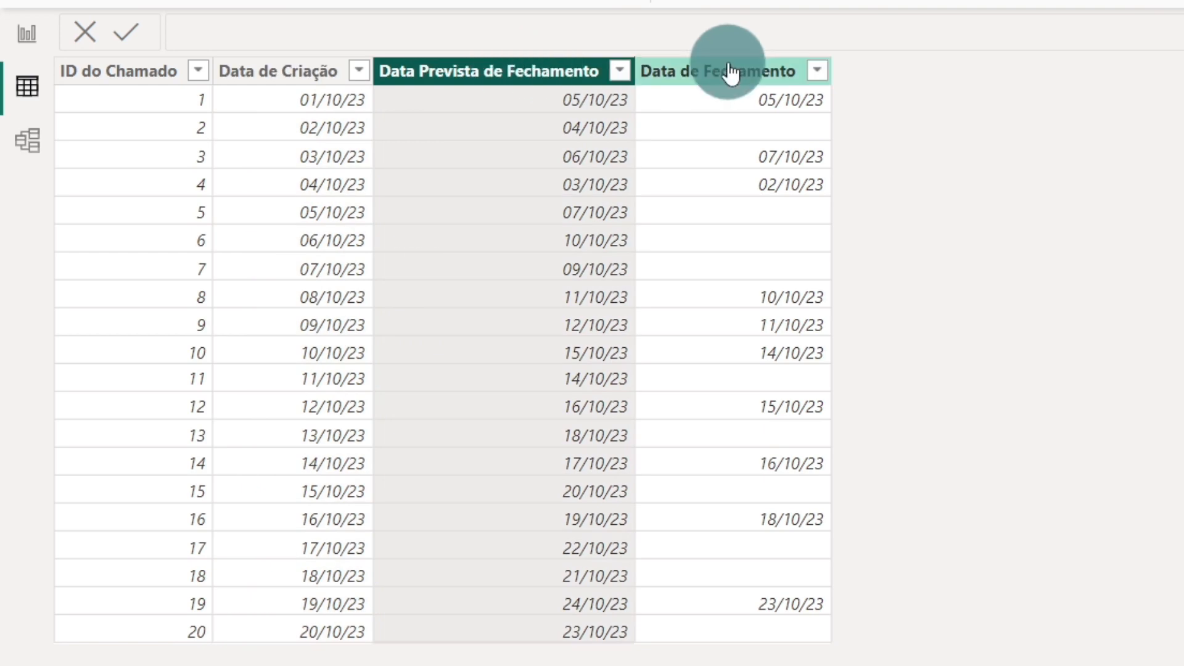
Switch to Notepad and shrink and place its blank note window beside the Chamados table
{"action": "left_click", "coordinate": [714, 72]}
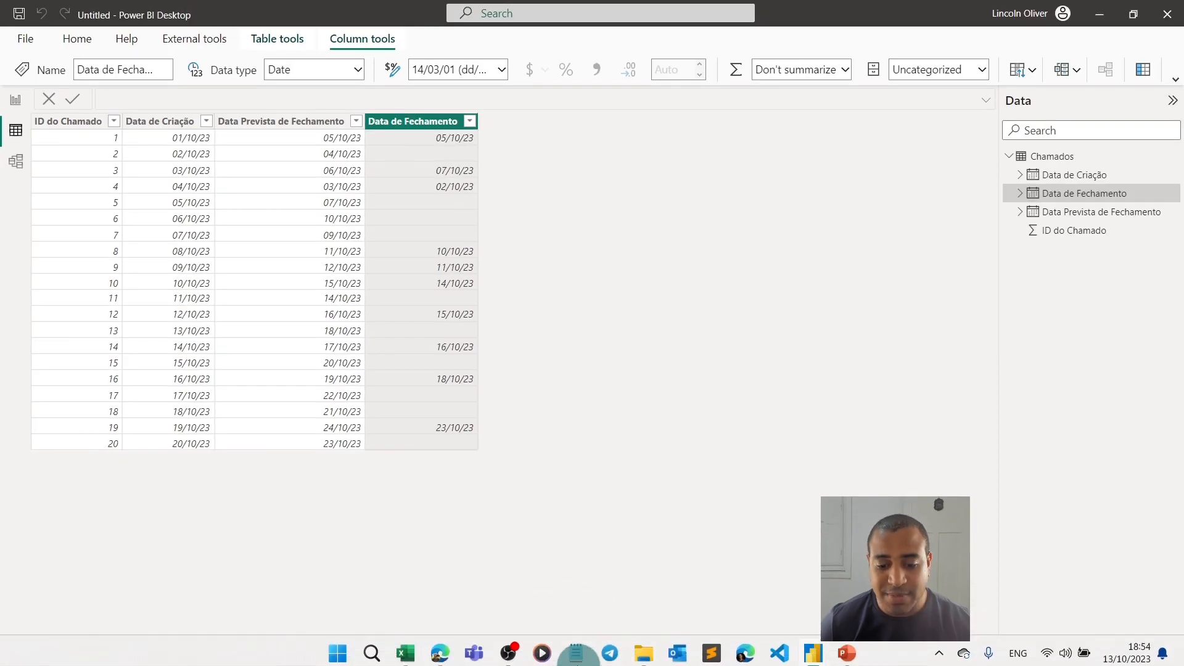
{"action": "left_click", "coordinate": [577, 653]}
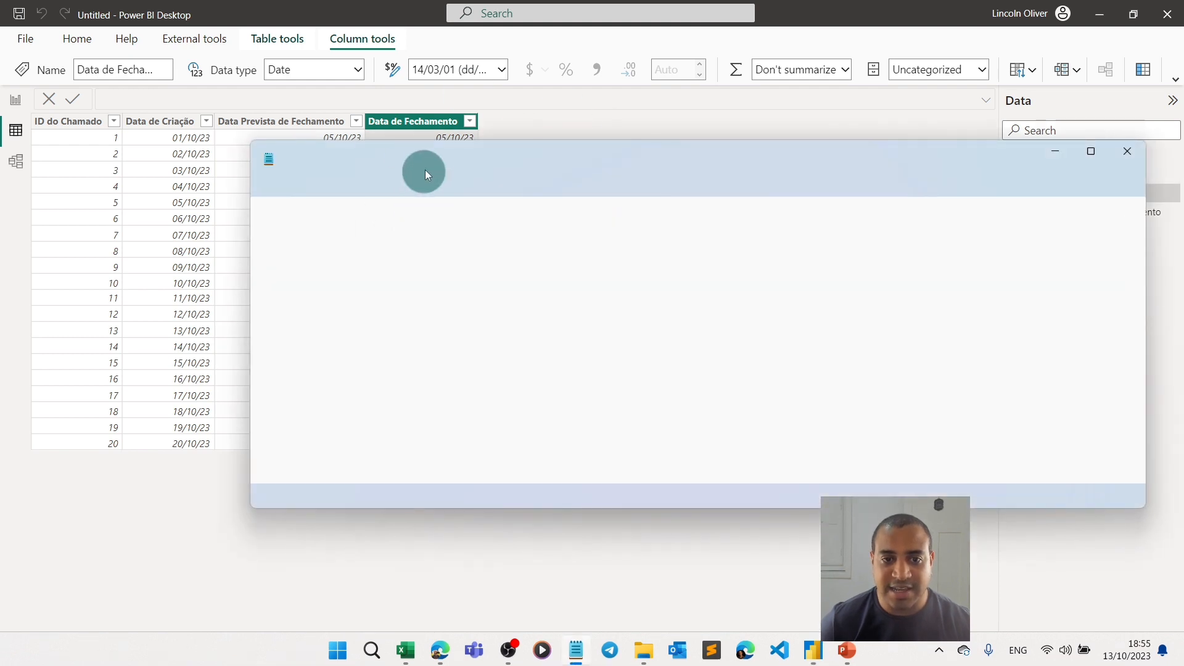
{"action": "left_click_drag", "start_coordinate": [249, 141], "coordinate": [584, 191]}
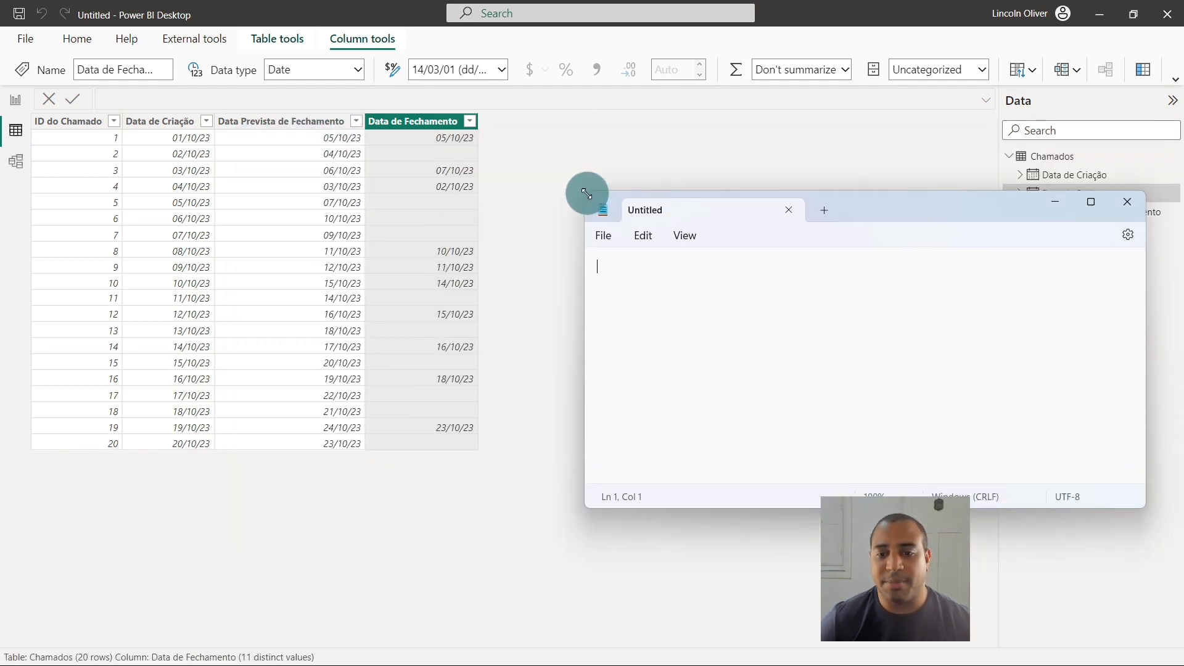
{"action": "left_click_drag", "start_coordinate": [924, 226], "coordinate": [910, 159]}
{"action": "left_click", "coordinate": [819, 266]}
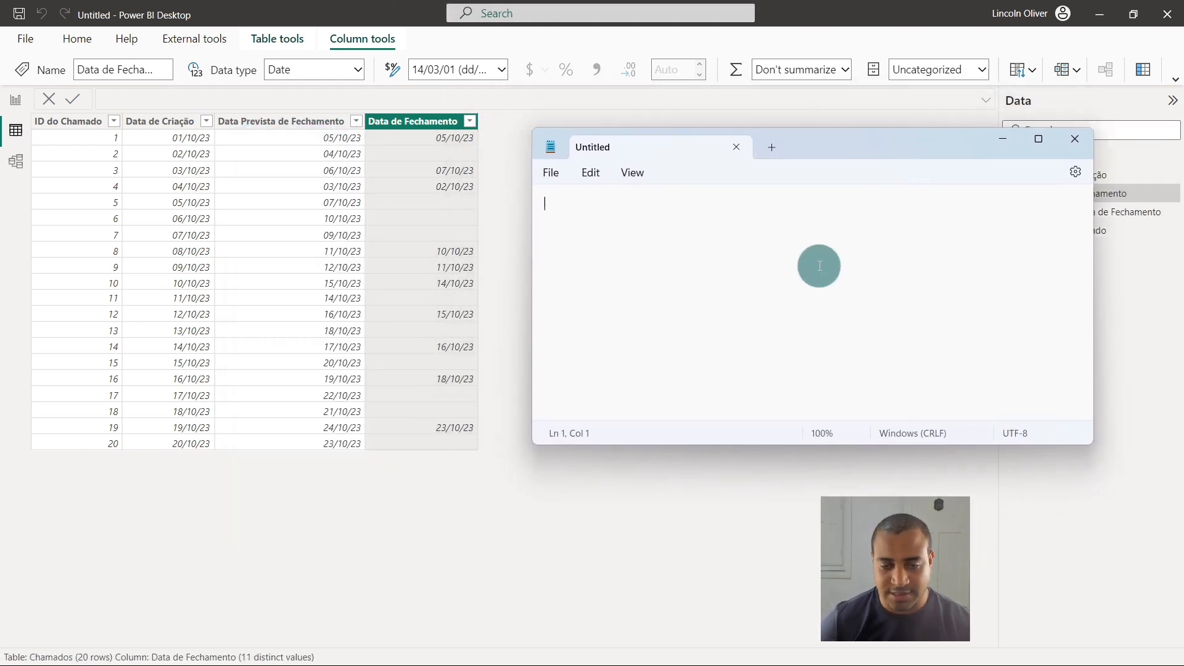
Write "SE" as the note's first line with a blank line below it, and enlarge the text view to 300%
{"action": "key", "text": "Caps_Lock"}
{"action": "type", "text": "s"}
{"action": "key", "text": "BackSpace"}
{"action": "key", "text": "Caps_Lock"}
{"action": "type", "text": "SE"}
{"action": "key", "text": "Return"}
{"action": "key", "text": "Return"}
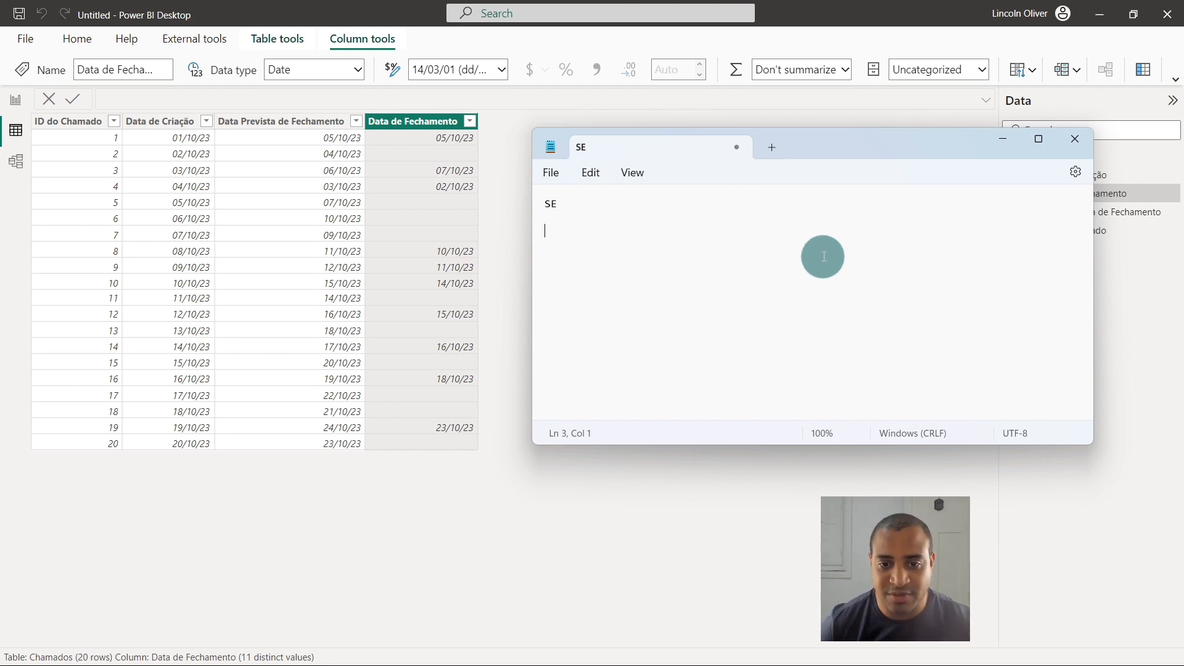
{"action": "scroll", "coordinate": [796, 267], "scroll_direction": "up", "scroll_amount": 19, "text": "ctrl"}
{"action": "scroll", "coordinate": [788, 267], "scroll_direction": "up", "scroll_amount": 1, "text": "ctrl"}
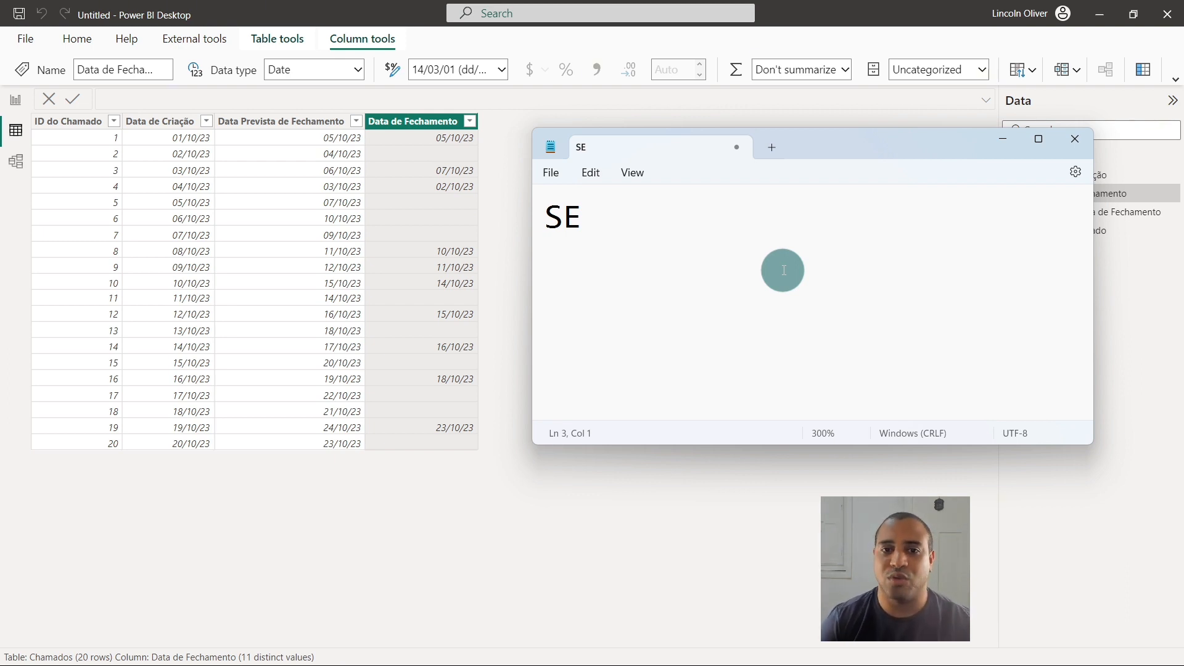
Select the Data Prevista de Fechamento column in Power BI Desktop, and add "O CHAMADO FECHOU?" directly below SE in the Notepad note
{"action": "left_click", "coordinate": [507, 144]}
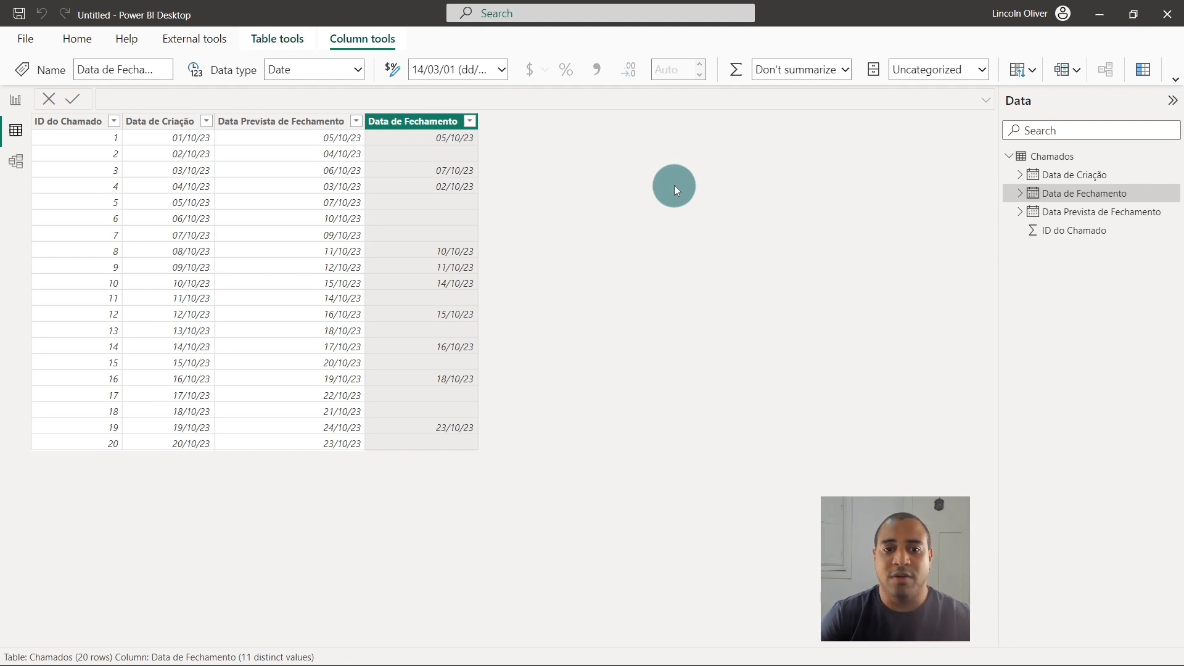
{"action": "left_click", "coordinate": [321, 122]}
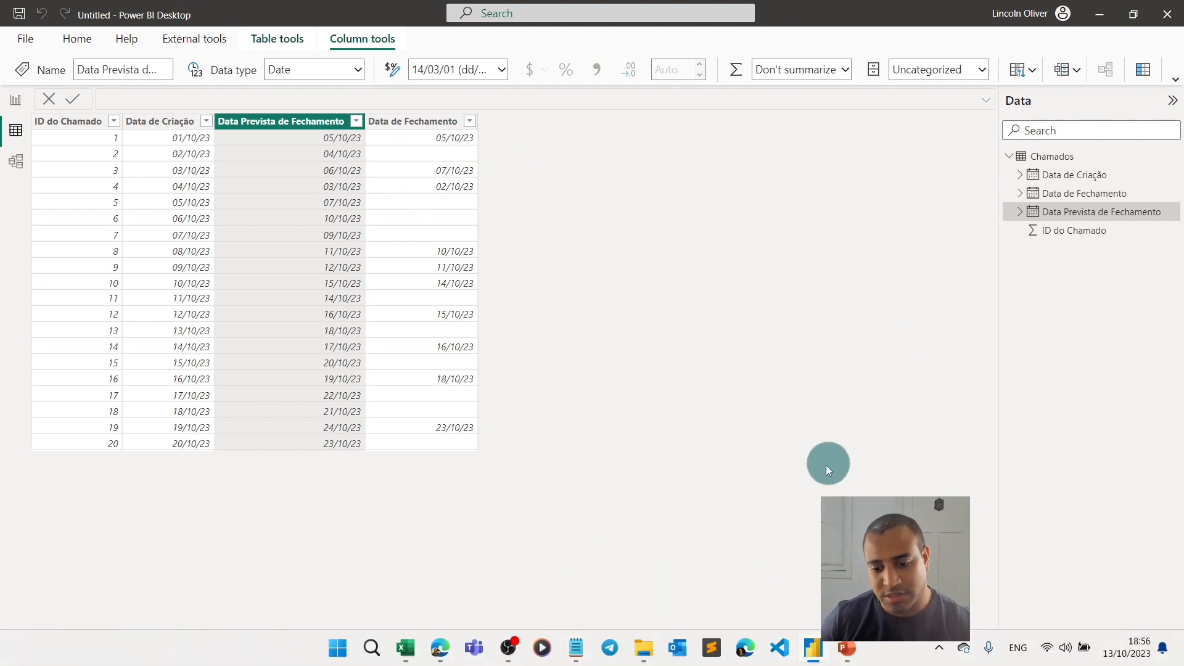
{"action": "left_click", "coordinate": [575, 660]}
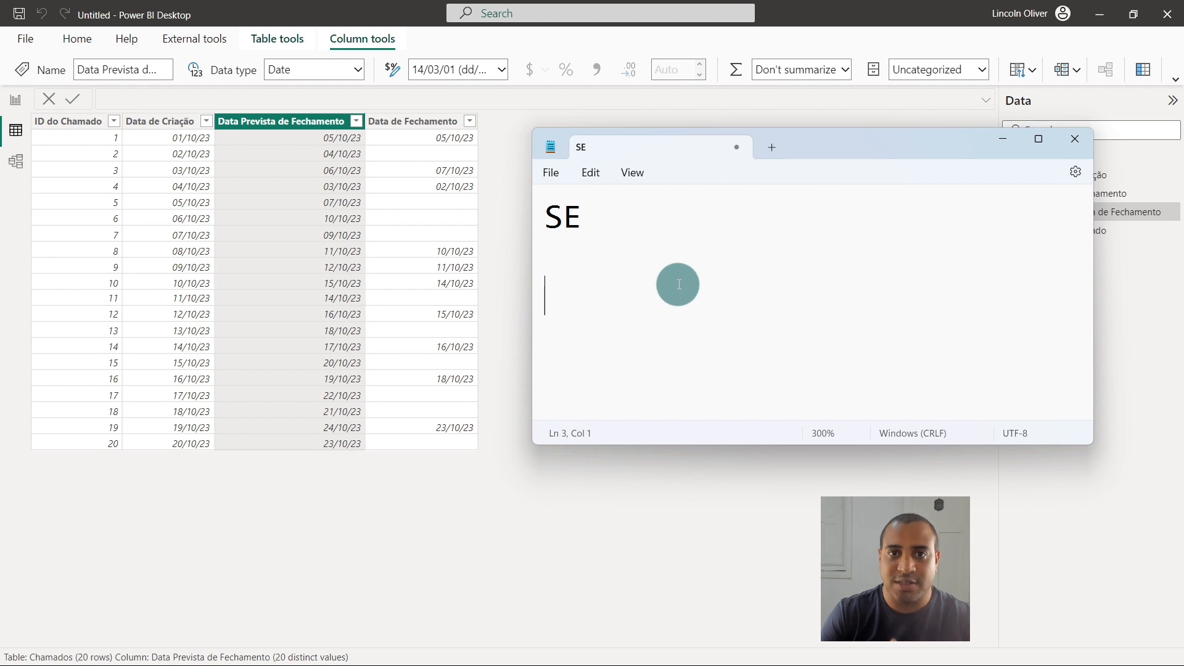
{"action": "type", "text": "O CHAMADO "}
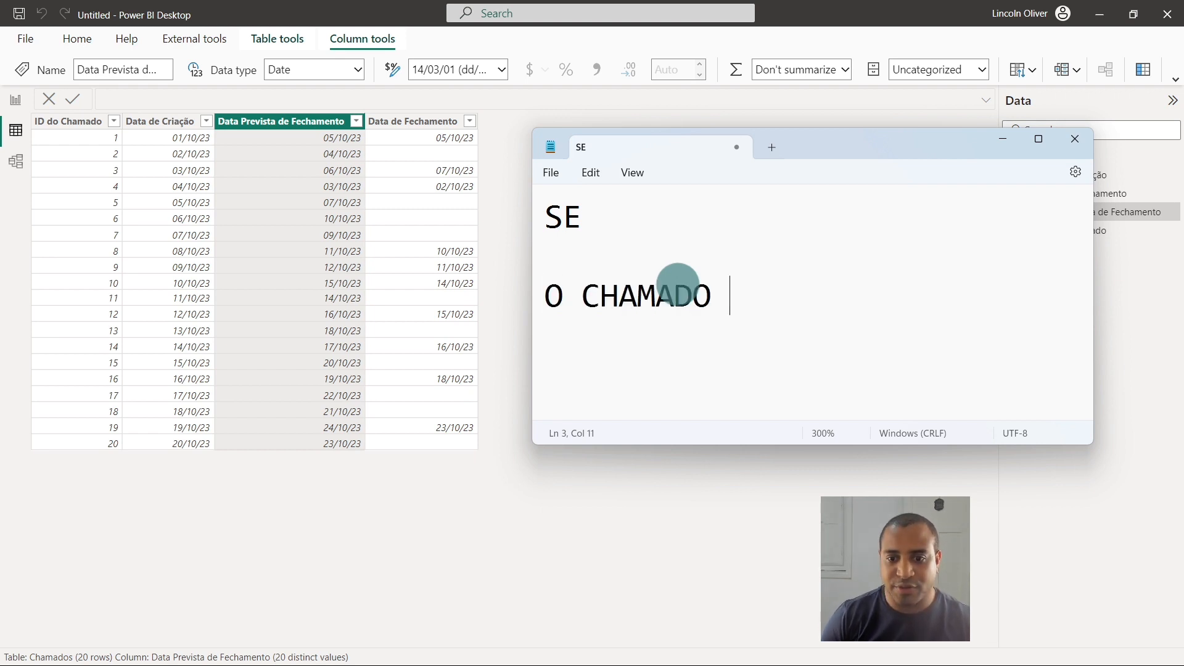
{"action": "type", "text": "FECHOU"}
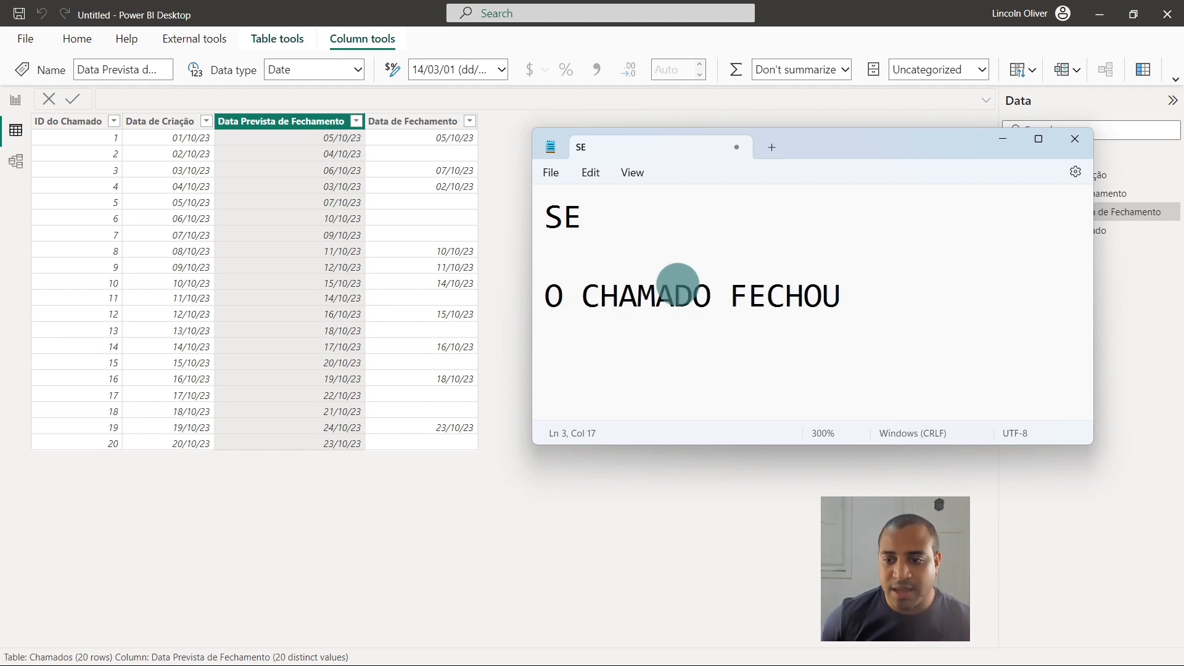
{"action": "type", "text": "?"}
{"action": "key", "text": "Return"}
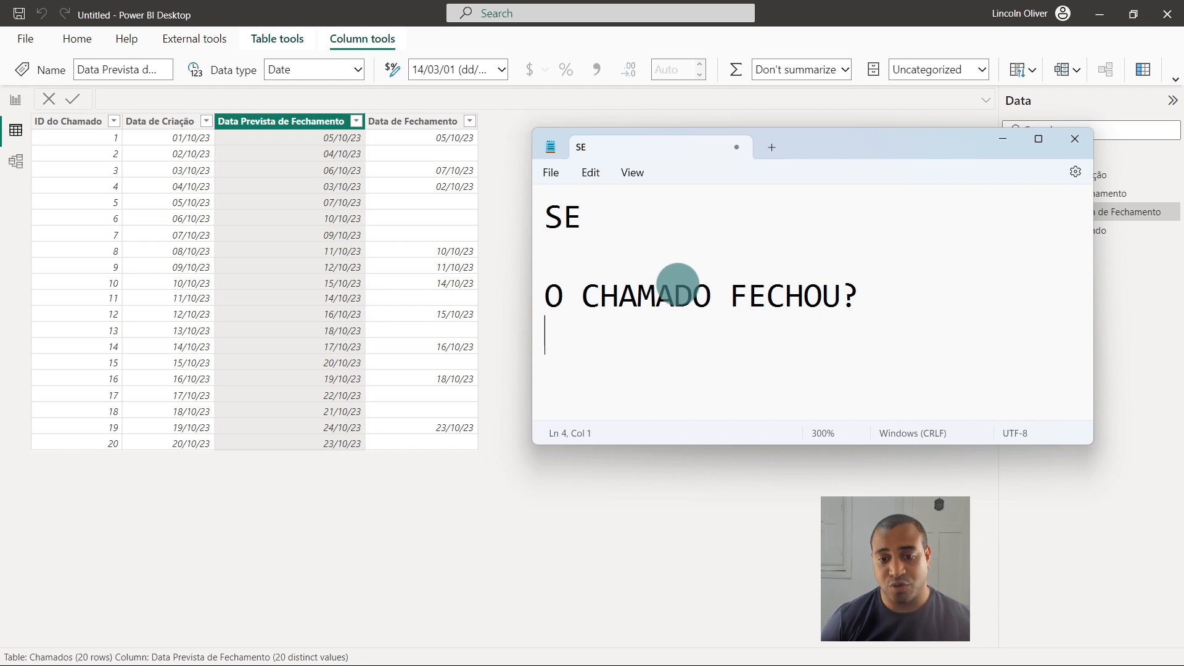
{"action": "left_click", "coordinate": [648, 262]}
{"action": "key", "text": "BackSpace"}
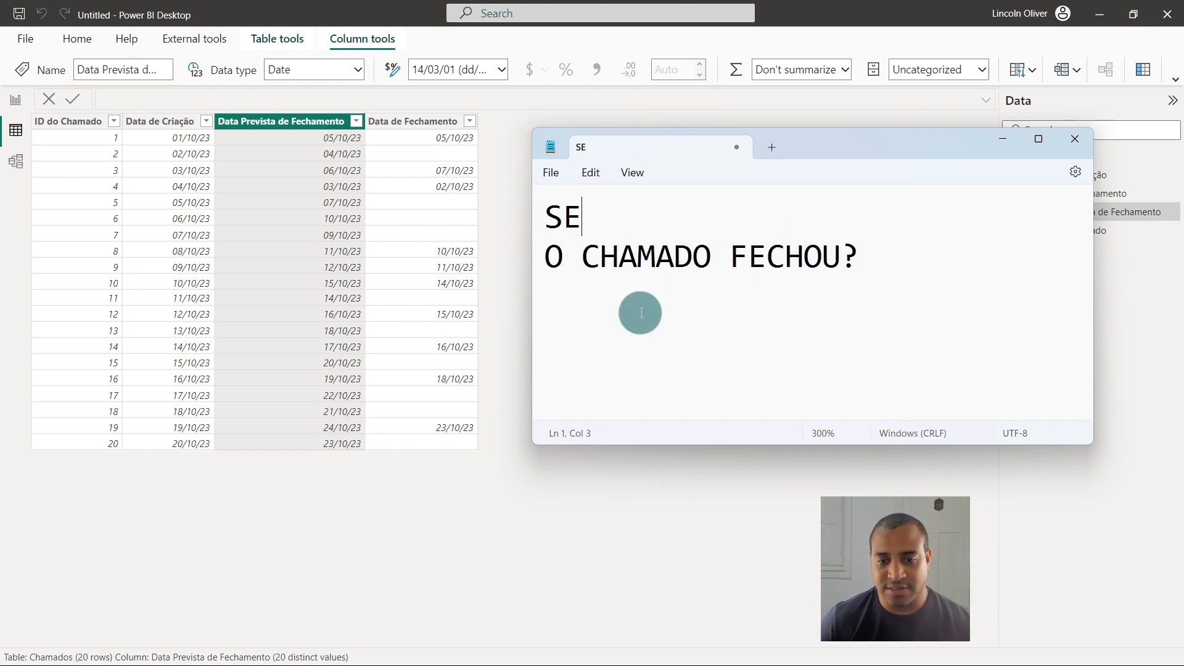
Add the condition "SE O CHAMADO FECHOU E FOI DENTRO DO PRAZO = VERDE" after a blank line, and reduce the text view to 120%
{"action": "left_click", "coordinate": [596, 332]}
{"action": "key", "text": "Return"}
{"action": "type", "text": "SE "}
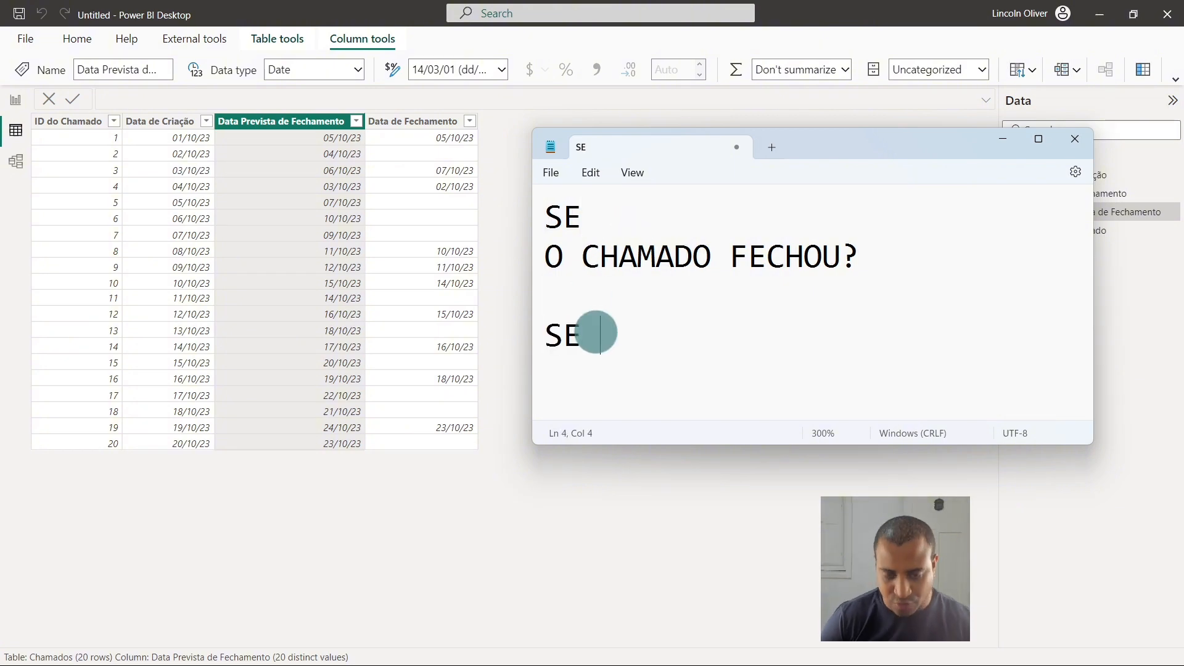
{"action": "type", "text": "O CHAMADO FECHOU"}
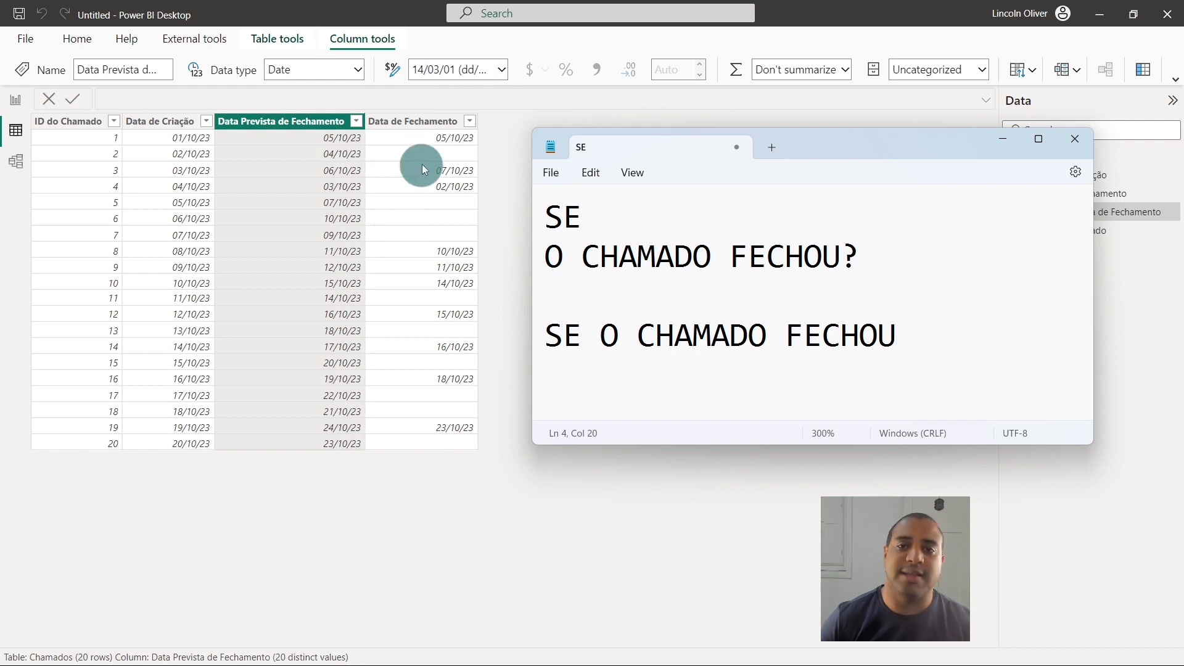
{"action": "type", "text": " E "}
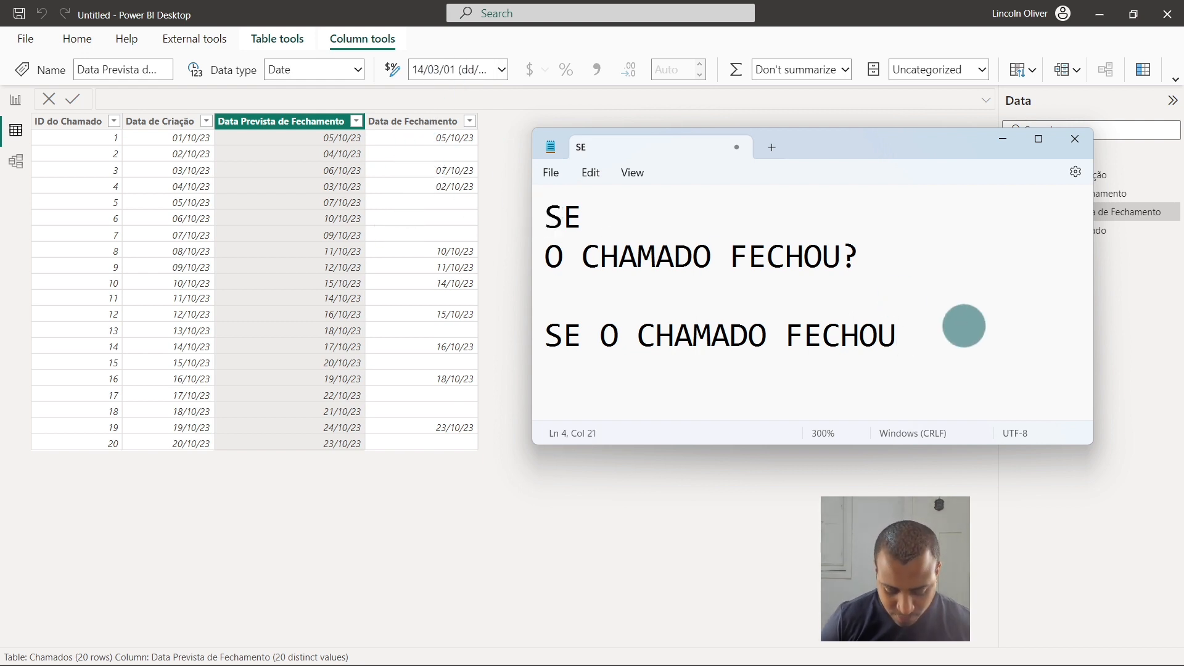
{"action": "type", "text": "FOI D"}
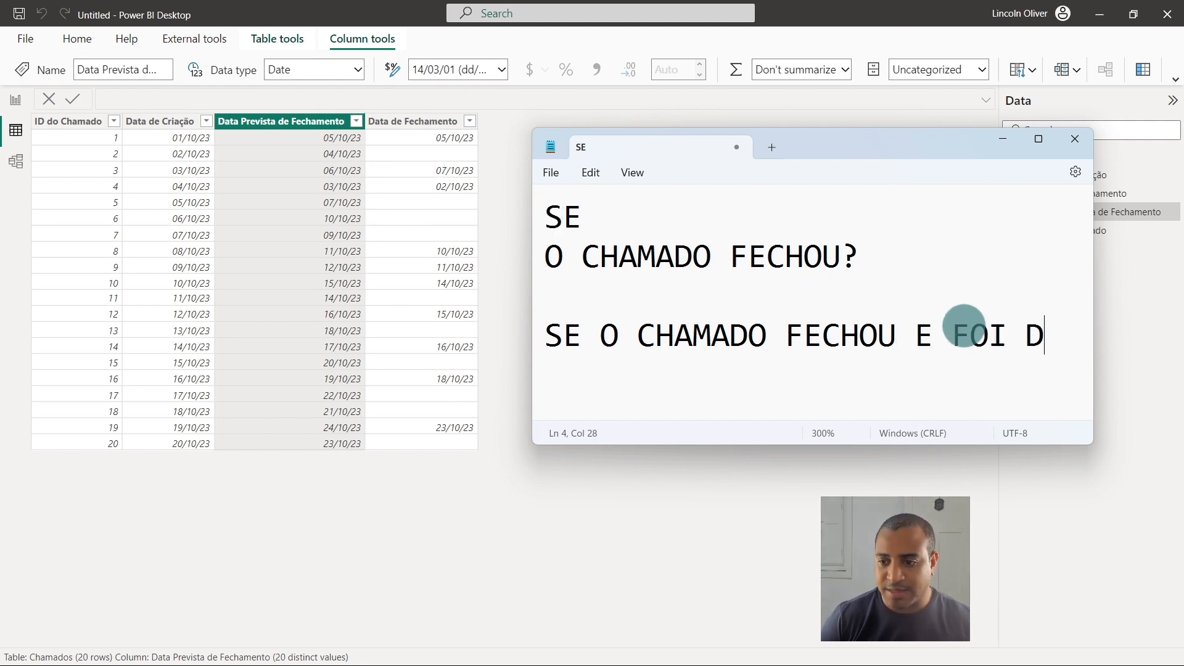
{"action": "type", "text": "ENTRO DO PRAZO"}
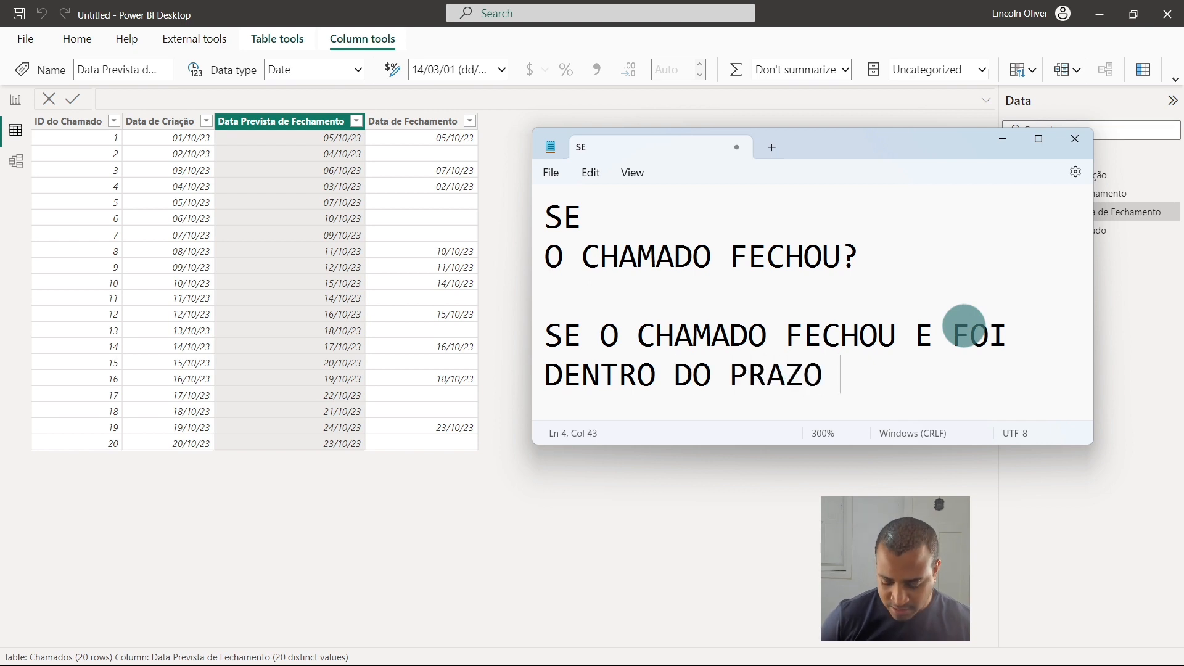
{"action": "key", "text": "BackSpace"}
{"action": "type", "text": "="}
{"action": "key", "text": "BackSpace"}
{"action": "type", "text": "="}
{"action": "scroll", "coordinate": [876, 366], "scroll_direction": "down", "scroll_amount": 18, "text": "ctrl"}
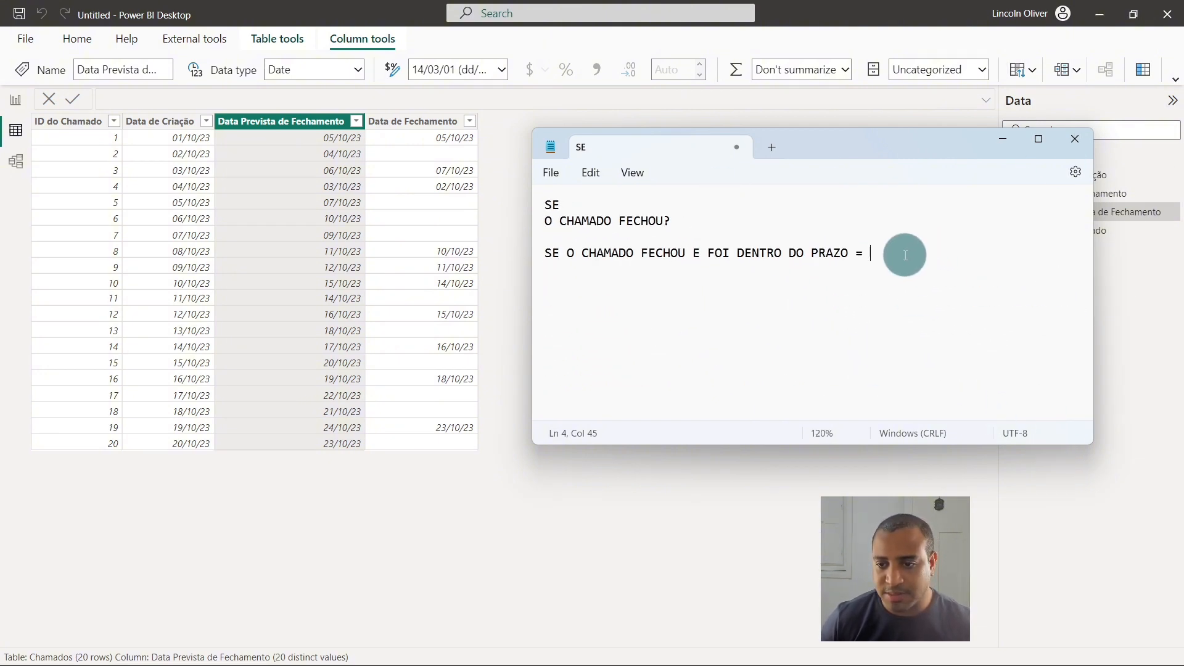
{"action": "type", "text": "VERDE"}
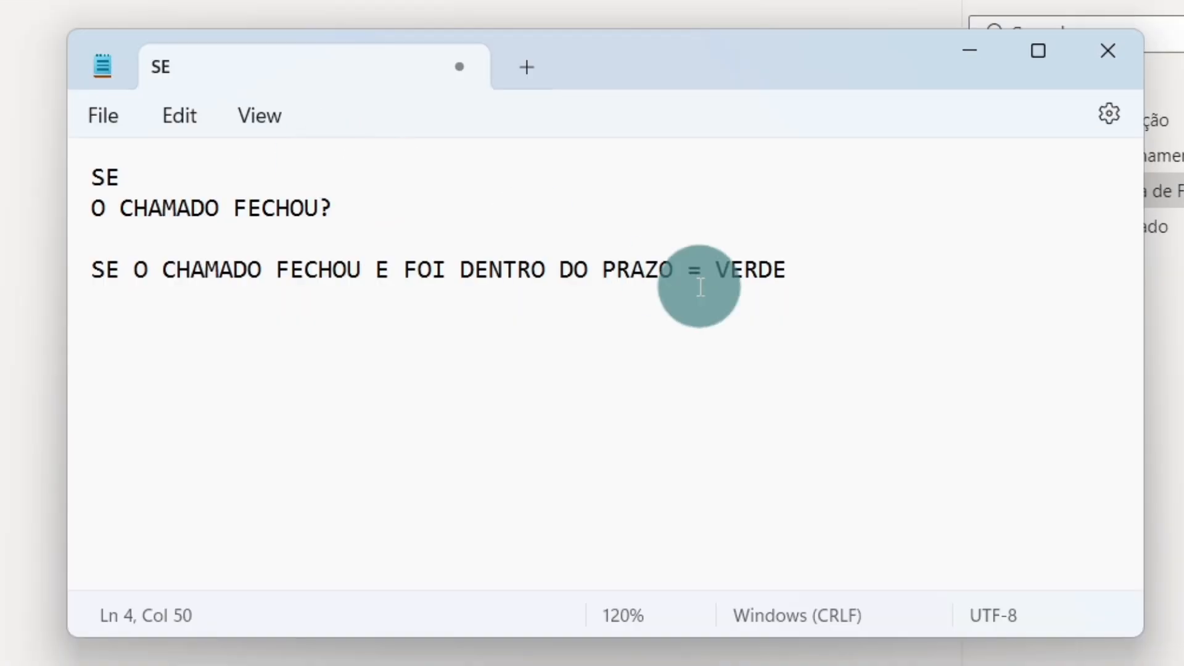
Replace "DO PRAZO" with "DA DATA PREVISTA" in the VERDE condition
{"action": "left_click", "coordinate": [622, 276]}
{"action": "double_click", "coordinate": [624, 279]}
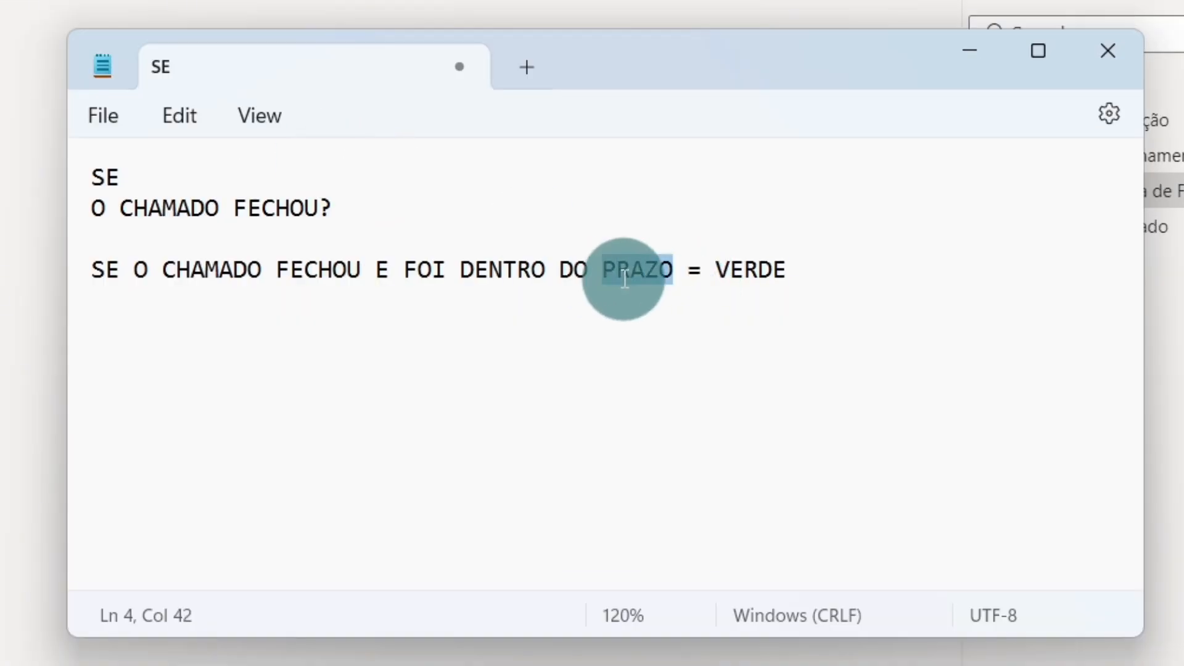
{"action": "key", "text": "BackSpace"}
{"action": "key", "text": "BackSpace"}
{"action": "key", "text": "BackSpace"}
{"action": "type", "text": "A PR"}
{"action": "key", "text": "BackSpace"}
{"action": "key", "text": "BackSpace"}
{"action": "type", "text": "DATA PREVISTA"}
Add the condition "SE O CHAMADO FECHOU DEPOIS DA DATA PREVISTA = VERMELHO" on the line below the VERDE condition
{"action": "key", "text": "End"}
{"action": "key", "text": "Return"}
{"action": "type", "text": "SE O CHAMADO "}
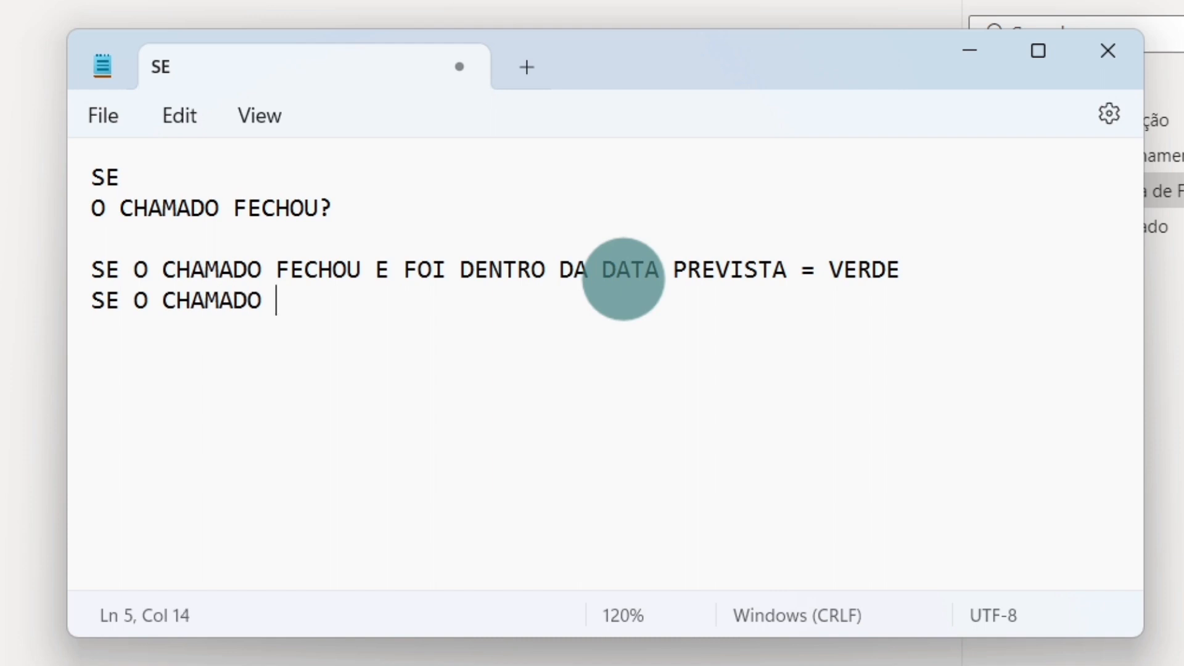
{"action": "type", "text": "FECHOU DEPOIS DA DATA PREVISTA = "}
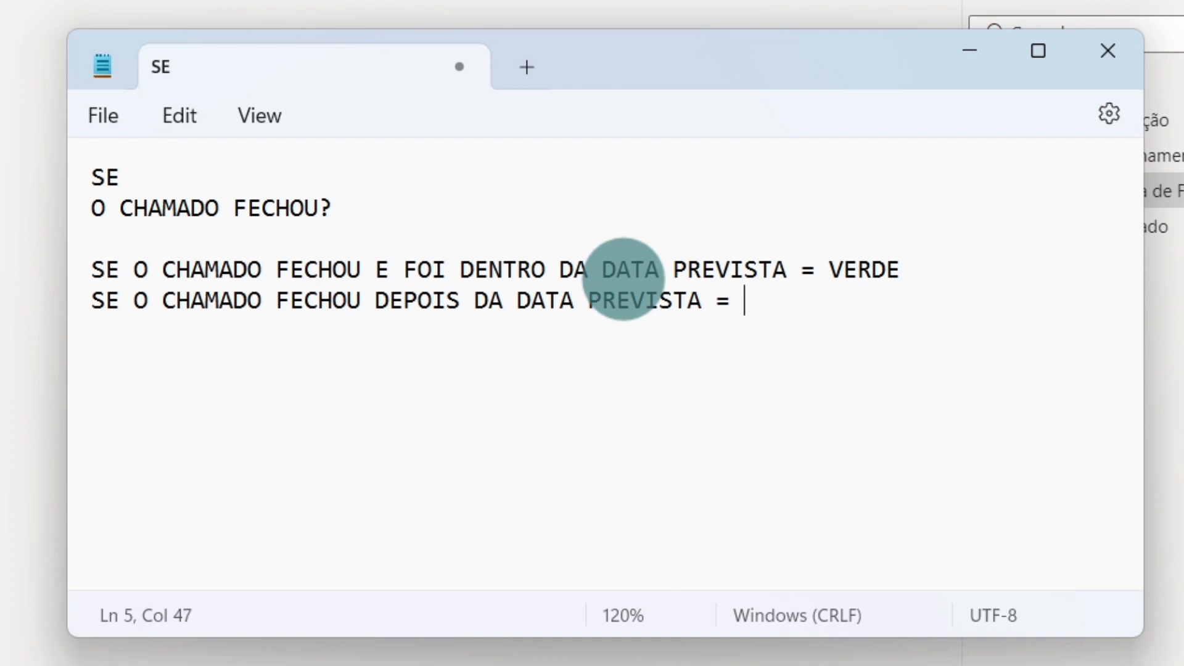
{"action": "type", "text": "VERMELHO"}
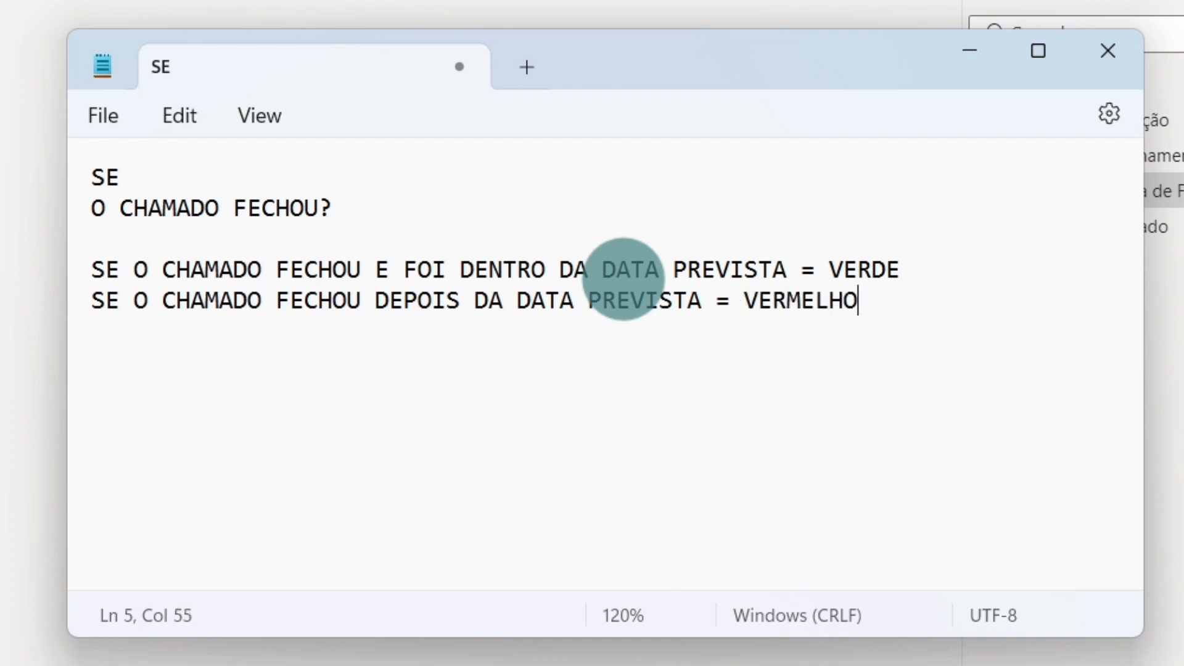
Insert the branch label "SIM" between the question and the two conditions, with a blank line after the question
{"action": "left_click", "coordinate": [447, 206]}
{"action": "key", "text": "Return"}
{"action": "key", "text": "Return"}
{"action": "type", "text": "SIM"}
Indent both conditions one tab and remove the blank line between SIM and the first condition
{"action": "left_click", "coordinate": [856, 394]}
{"action": "left_click_drag", "start_coordinate": [857, 395], "coordinate": [26, 320]}
{"action": "key", "text": "Tab"}
{"action": "key", "text": "ctrl+z"}
{"action": "left_click", "coordinate": [109, 321]}
{"action": "key", "text": "Tab"}
{"action": "key", "text": "Down"}
{"action": "key", "text": "Left"}
{"action": "key", "text": "Left"}
{"action": "key", "text": "Left"}
{"action": "key", "text": "Home"}
{"action": "key", "text": "Tab"}
{"action": "left_click", "coordinate": [97, 301]}
{"action": "key", "text": "BackSpace"}
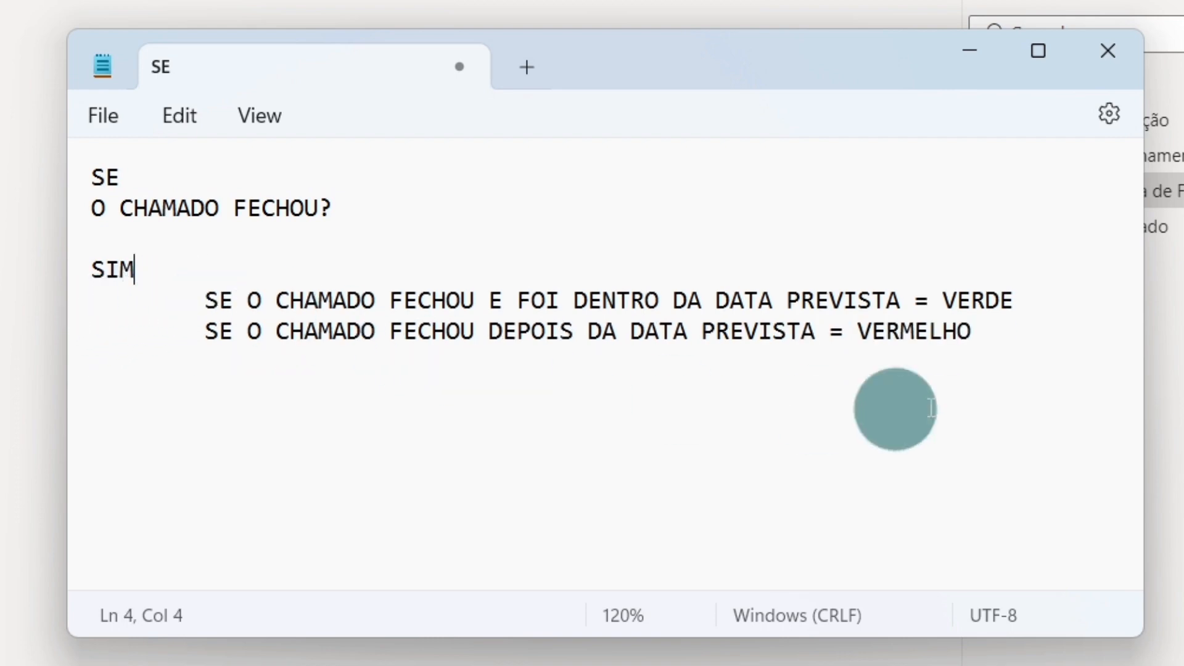
Add the branch label "NÃO" below the VERMELHO condition, with a blank line before and after it
{"action": "left_click", "coordinate": [1002, 333]}
{"action": "left_click", "coordinate": [302, 303]}
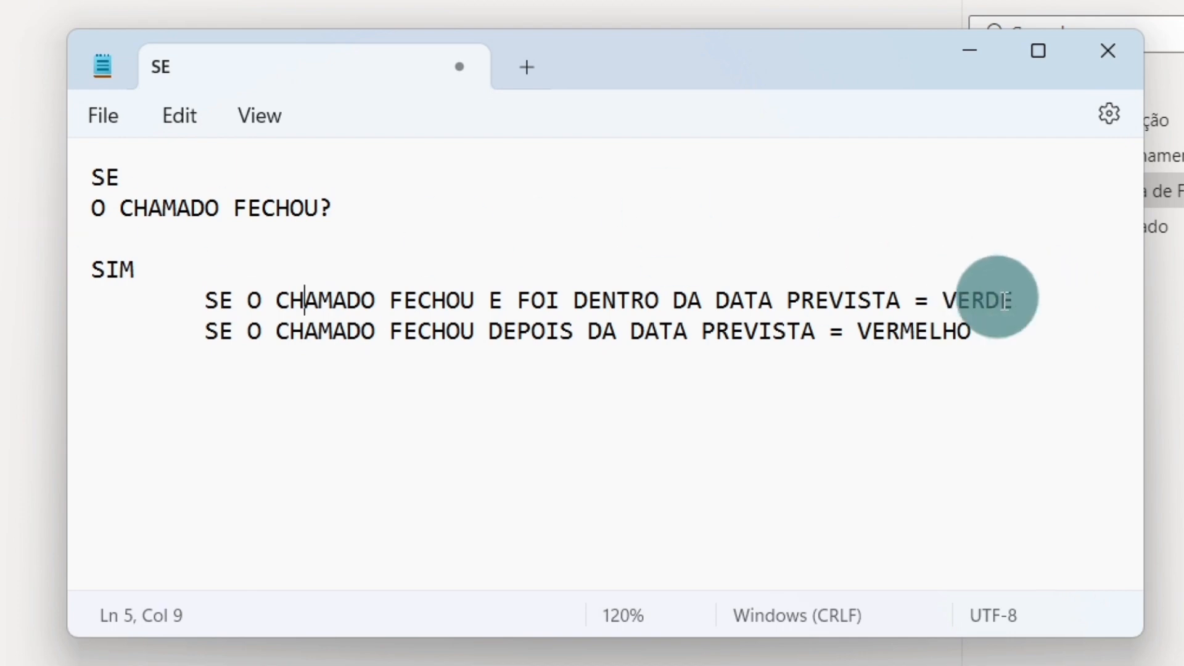
{"action": "left_click", "coordinate": [1005, 331]}
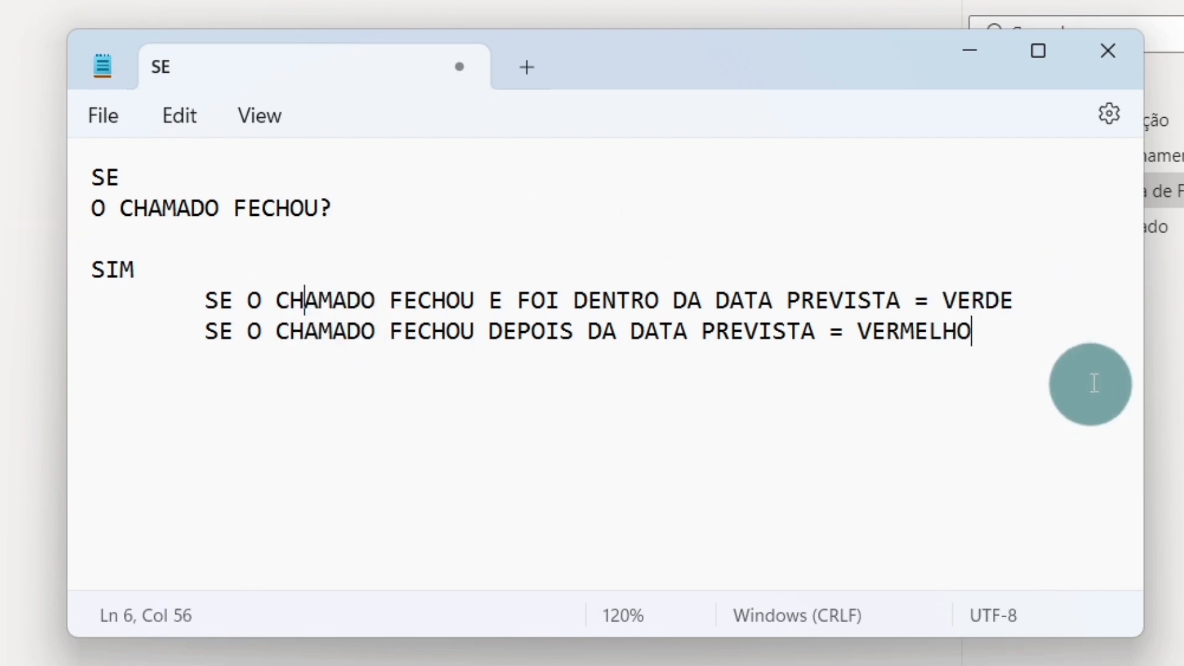
{"action": "key", "text": "Return"}
{"action": "key", "text": "Return"}
{"action": "type", "text": "N'AO"}
{"action": "key", "text": "BackSpace"}
{"action": "key", "text": "BackSpace"}
{"action": "key", "text": "BackSpace"}
{"action": "type", "text": "ÃO"}
{"action": "key", "text": "Return"}
{"action": "key", "text": "Return"}
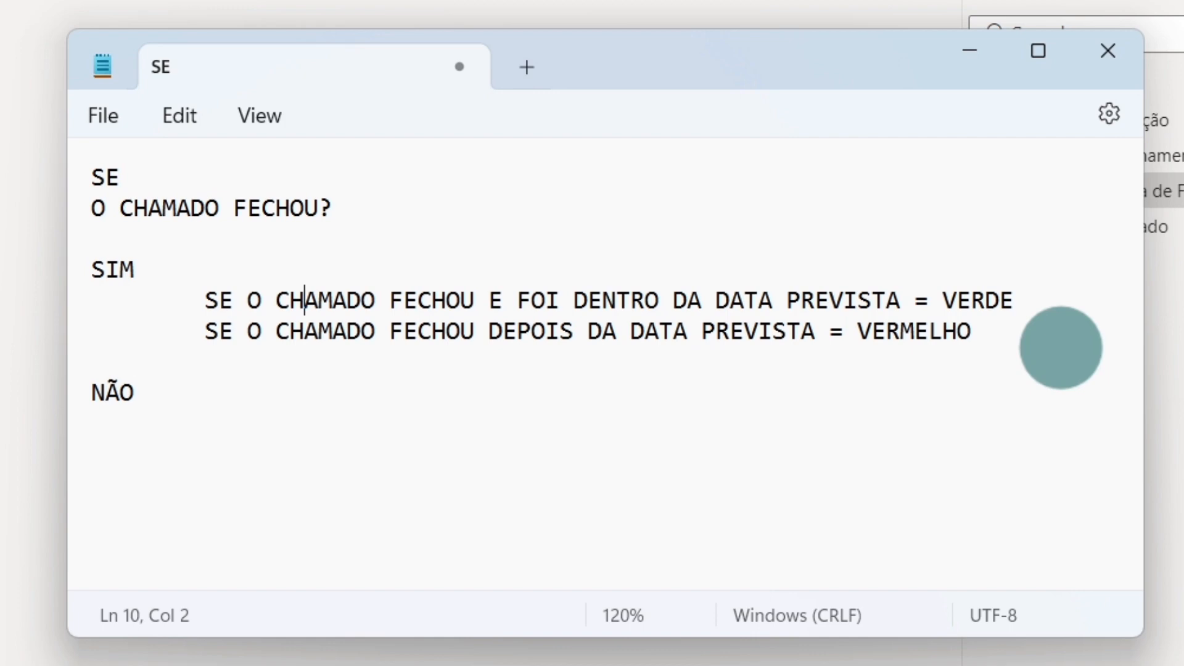
Write the indented condition "SE A DATA FOR MAIOR QUE DATA PREVISTA = VERMELHO" under NÃO
{"action": "type", "text": "SE A DATA "}
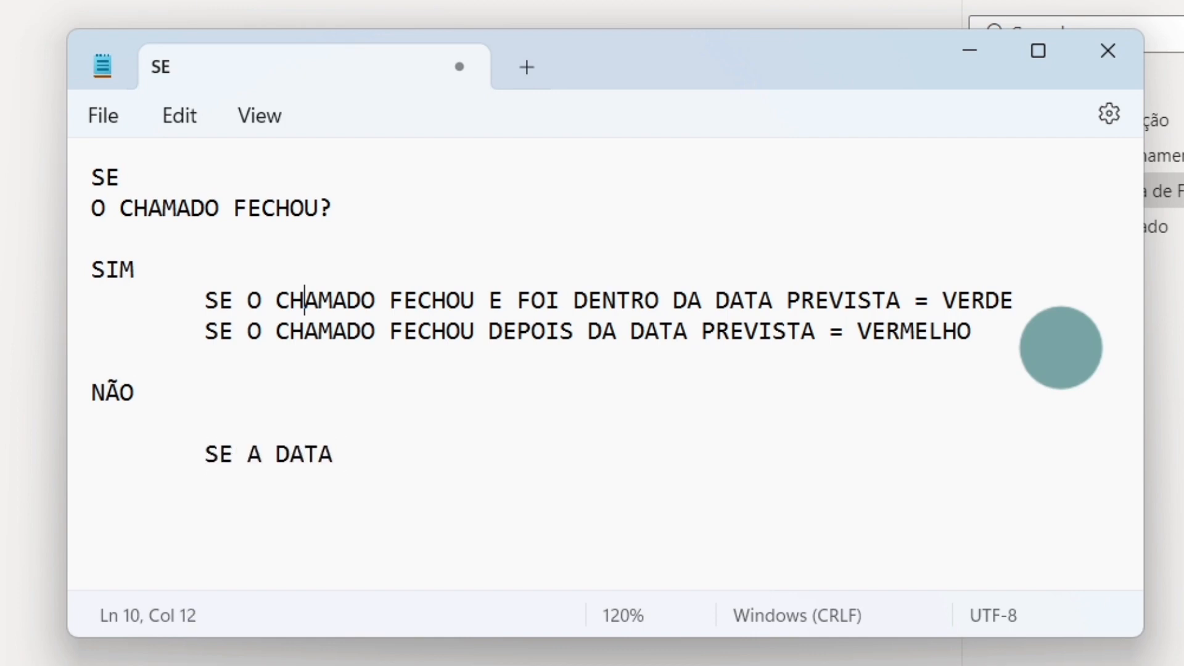
{"action": "type", "text": "FOR MA"}
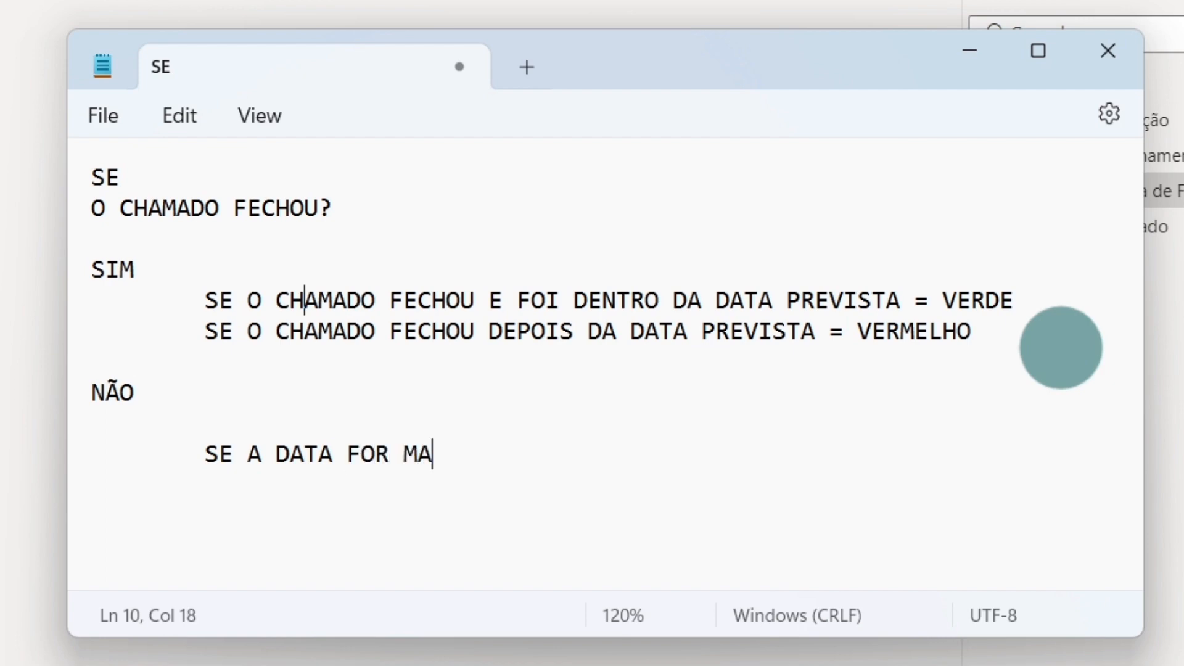
{"action": "type", "text": "IOR QUE DATA PREVISTA"}
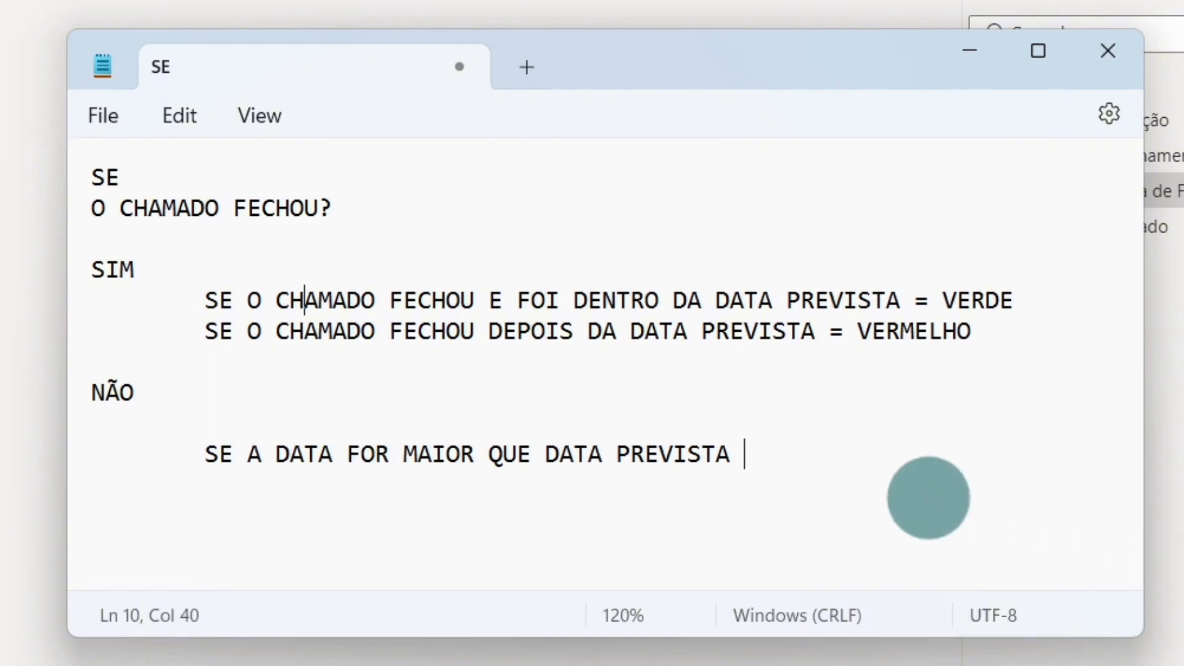
{"action": "type", "text": " = VE"}
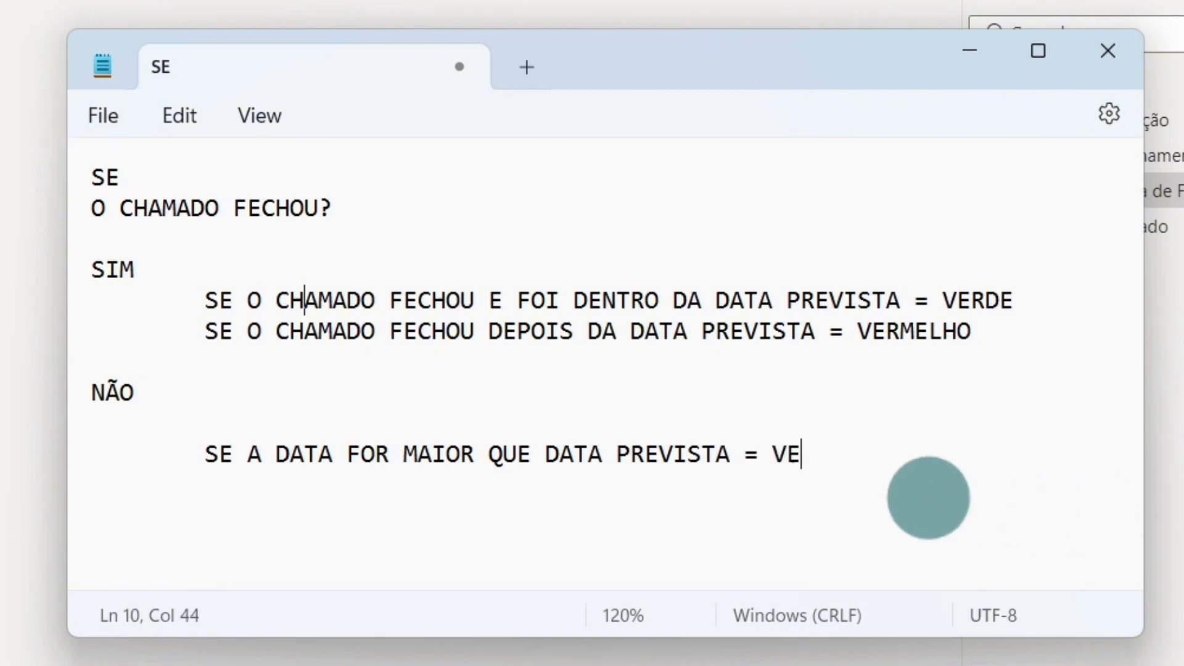
{"action": "type", "text": "RMELHO"}
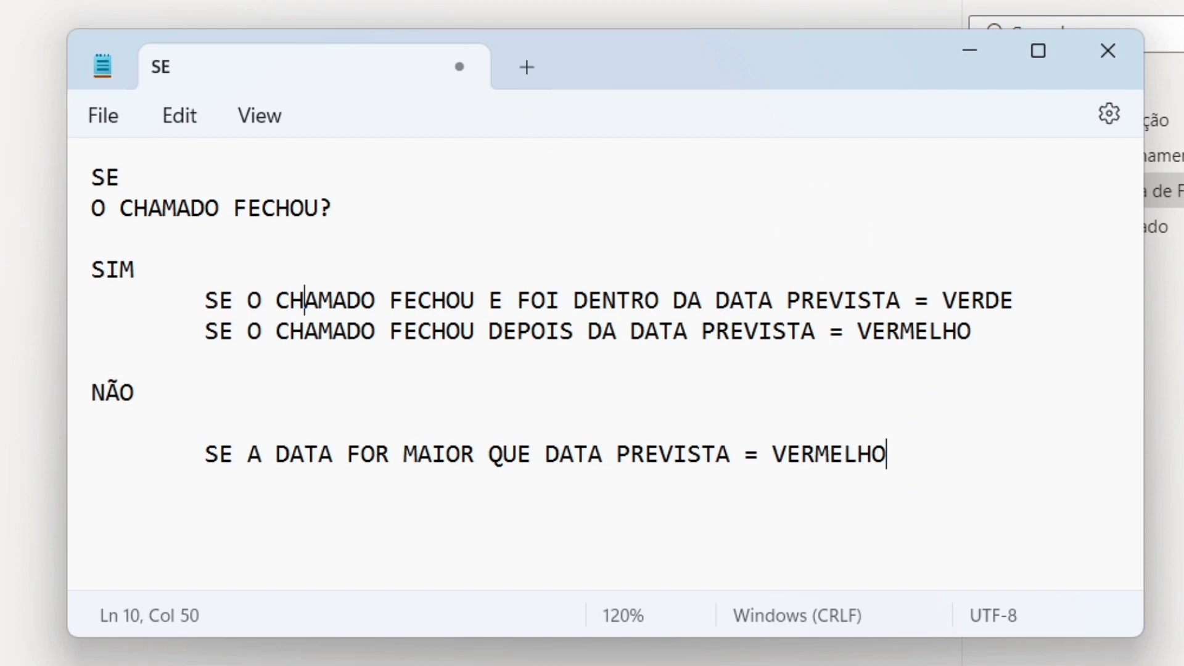
Add the indented condition "SE A PREVISTA ESTIVER CHEGANDO = LARANJA" below the VERMELHO condition under NÃO
{"action": "key", "text": "Return"}
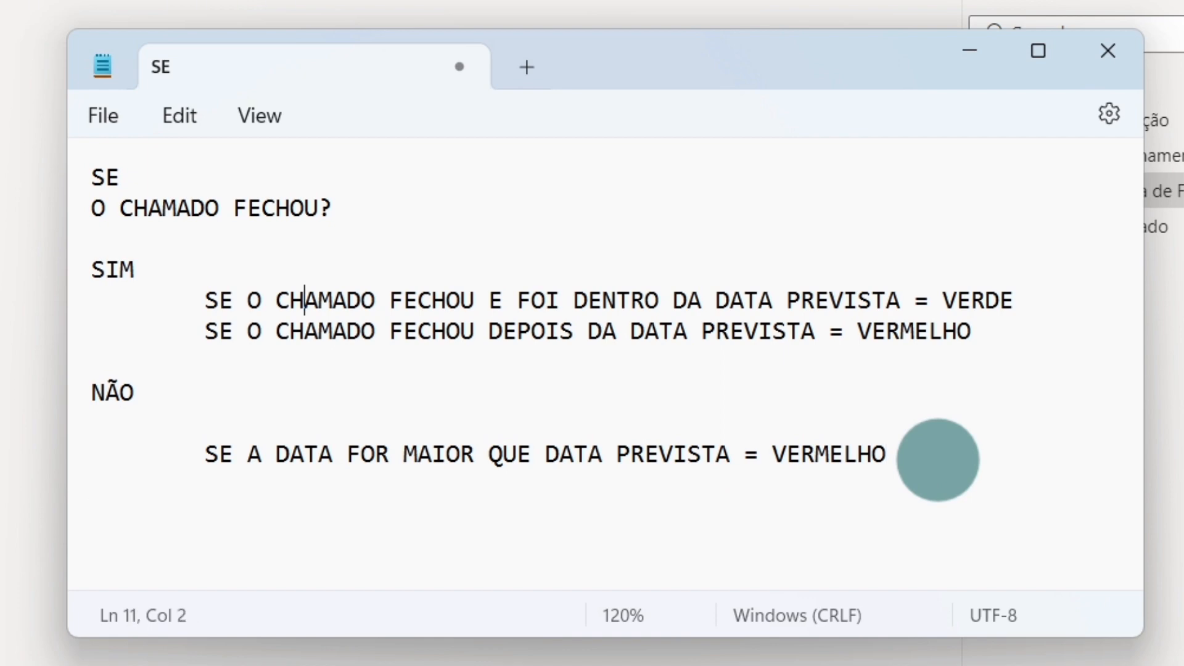
{"action": "type", "text": "SE DATA"}
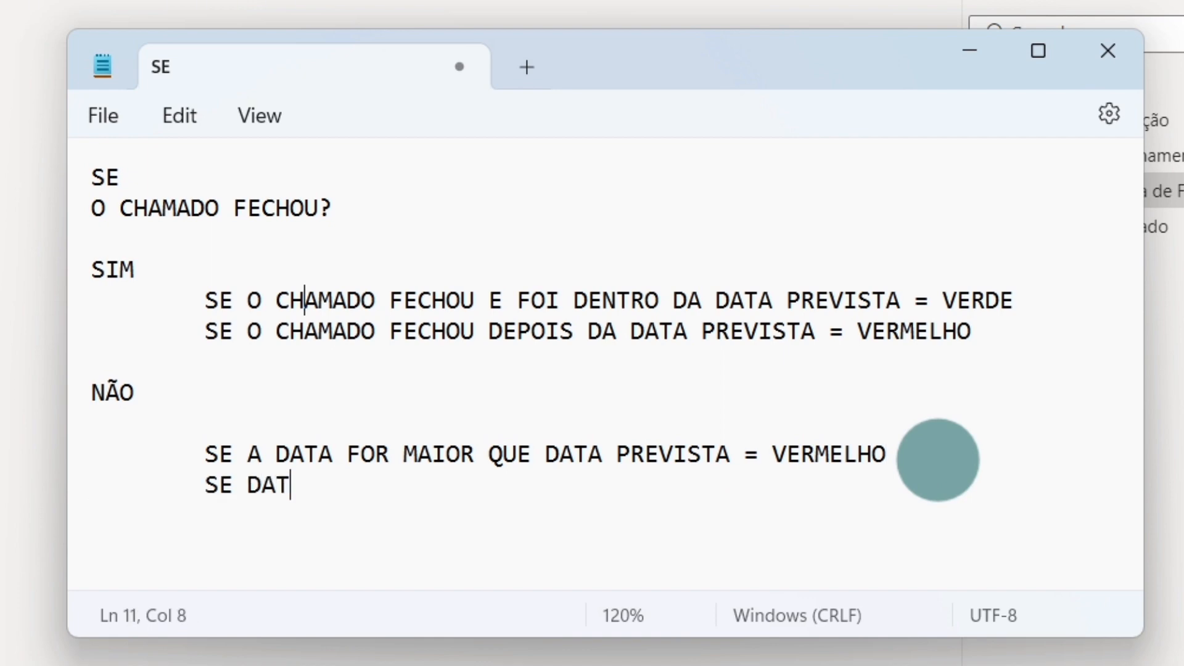
{"action": "key", "text": "BackSpace"}
{"action": "key", "text": "BackSpace"}
{"action": "key", "text": "BackSpace"}
{"action": "key", "text": "BackSpace"}
{"action": "key", "text": "BackSpace"}
{"action": "type", "text": "A DE"}
{"action": "key", "text": "BackSpace"}
{"action": "key", "text": "BackSpace"}
{"action": "type", "text": "PREVIST"}
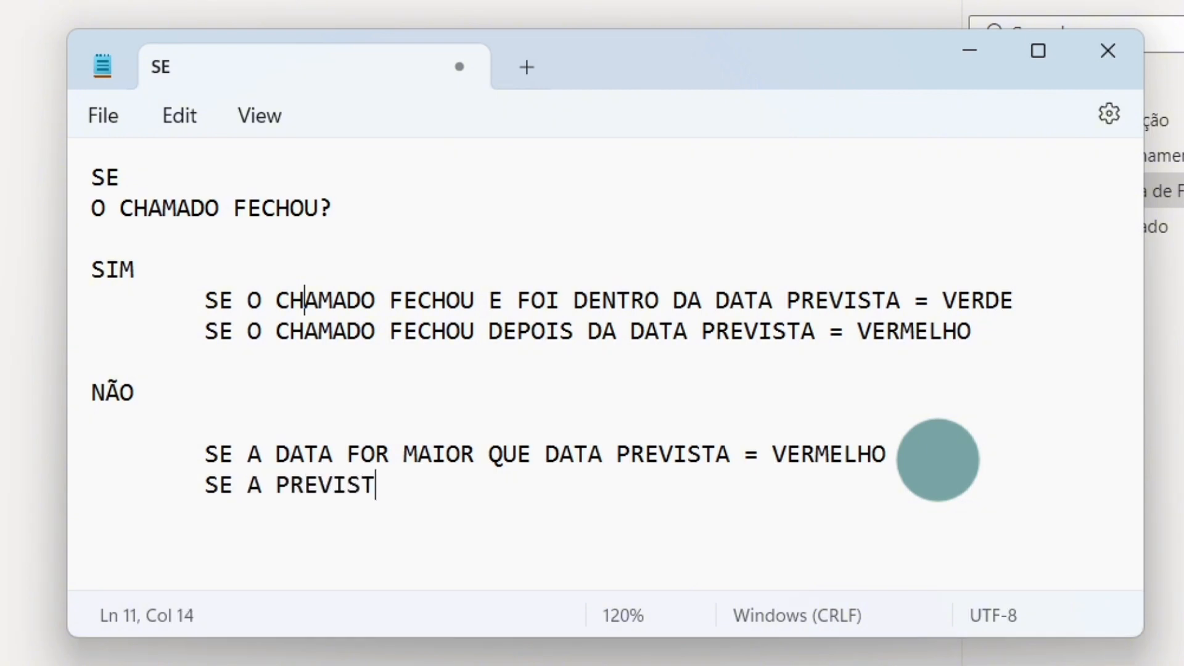
{"action": "type", "text": "A ESTIVER CHEGANDO = LARANJA"}
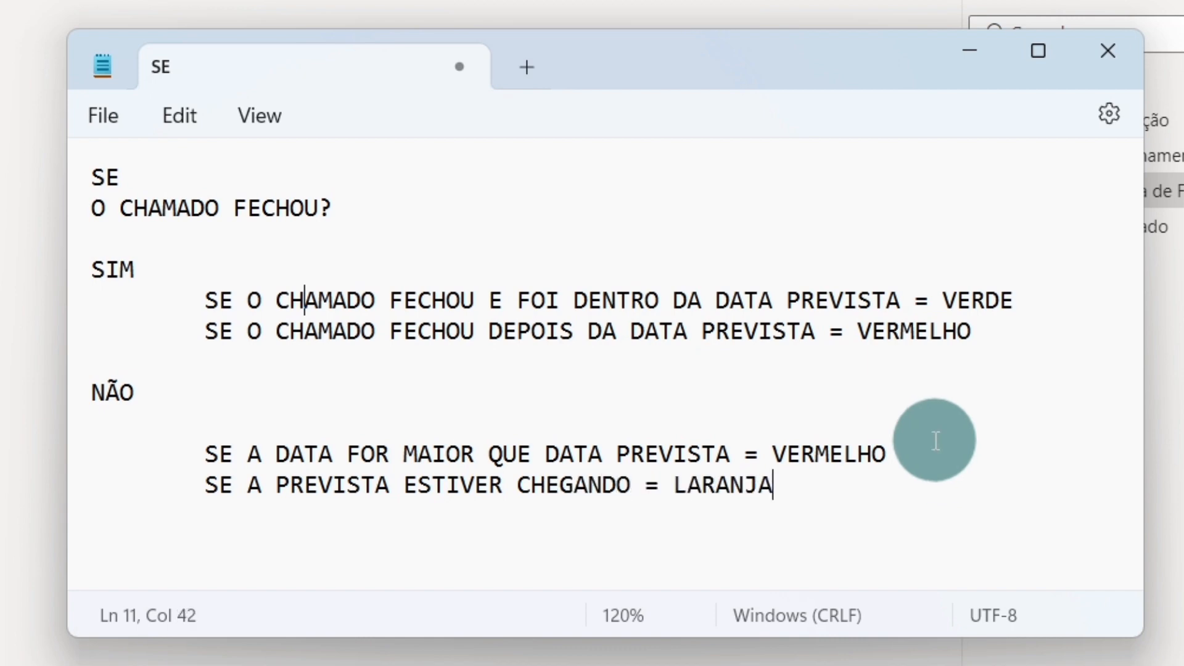
{"action": "left_click_drag", "start_coordinate": [793, 475], "coordinate": [211, 497]}
{"action": "left_click", "coordinate": [680, 521]}
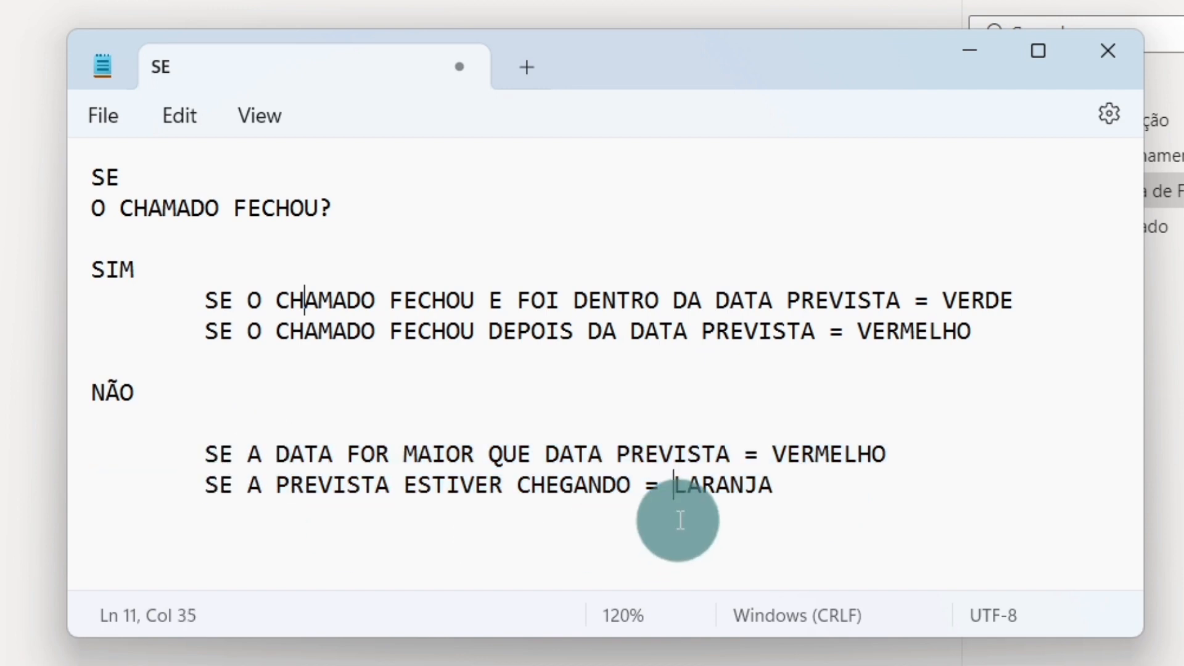
{"action": "left_click", "coordinate": [532, 490]}
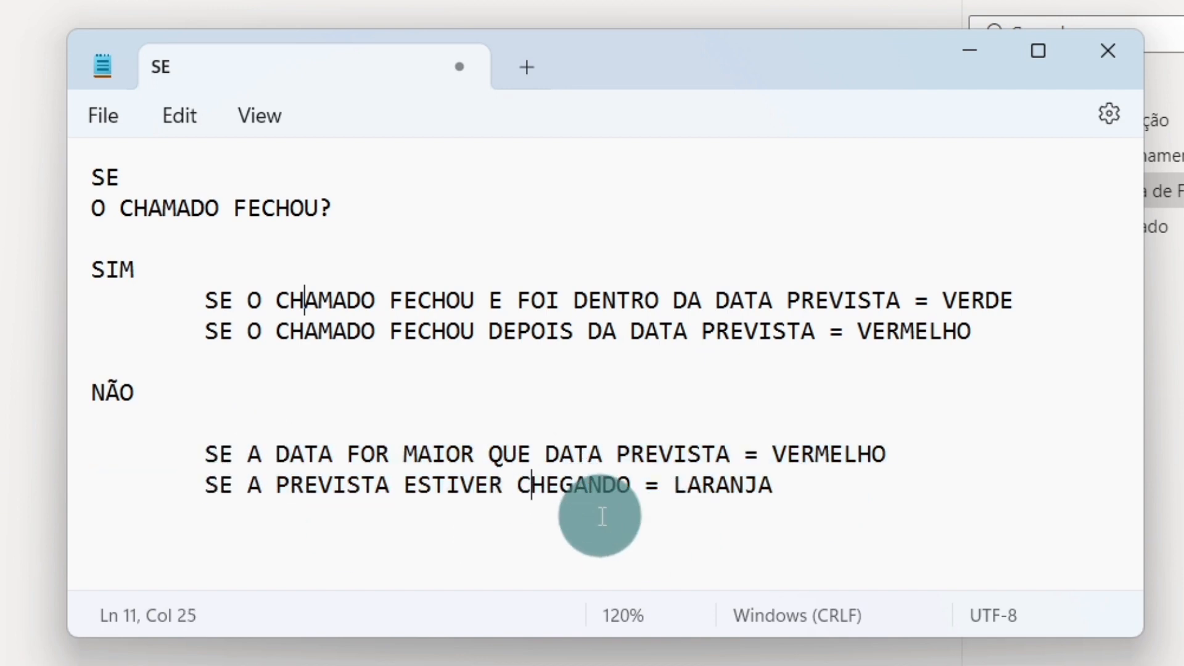
{"action": "left_click", "coordinate": [714, 497]}
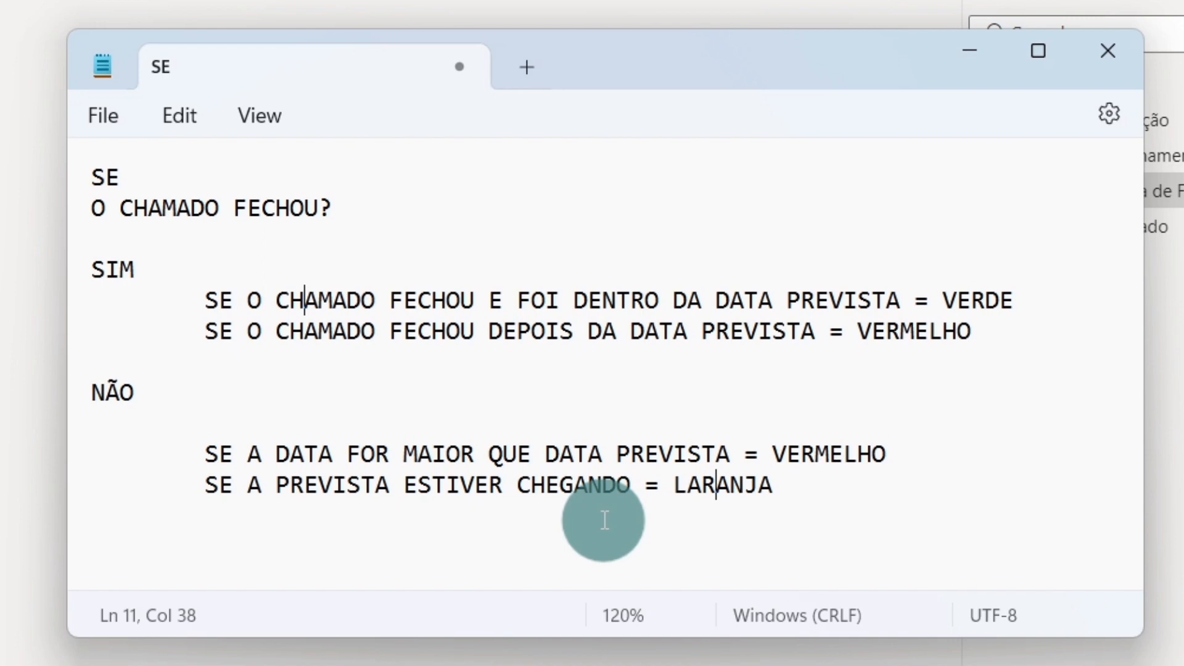
Replace "CHEGANDO" with "NOS PRÓXIMOS 3 DIAS" in the LARANJA condition
{"action": "left_click", "coordinate": [645, 485]}
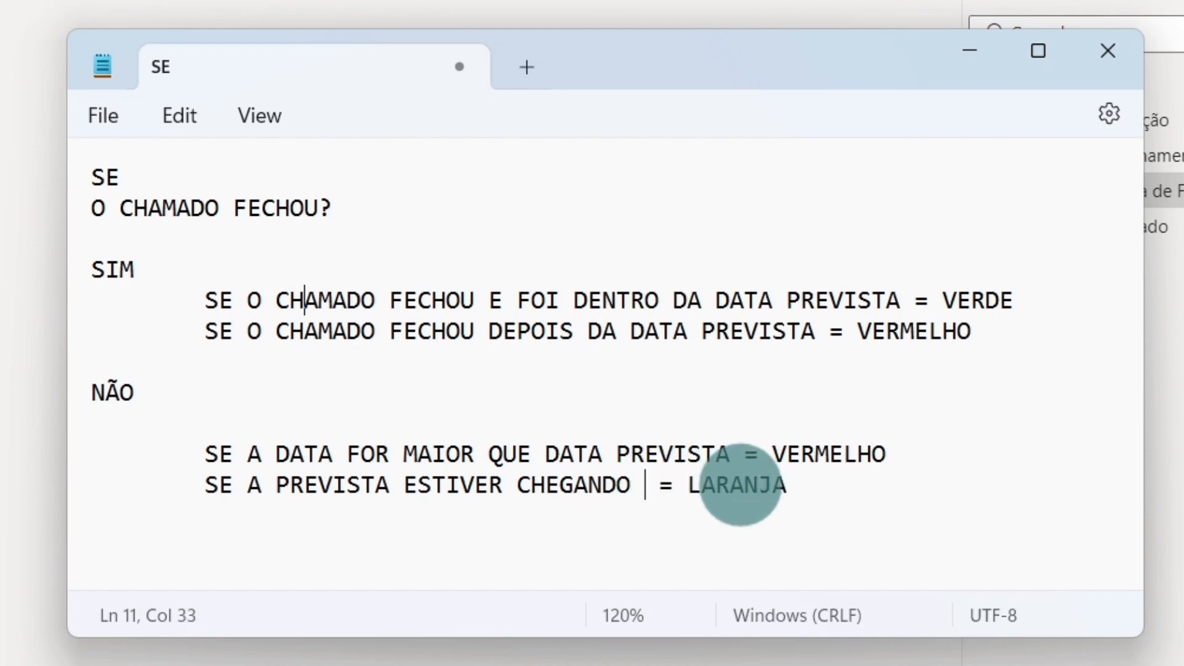
{"action": "key", "text": "ctrl+shift+Left"}
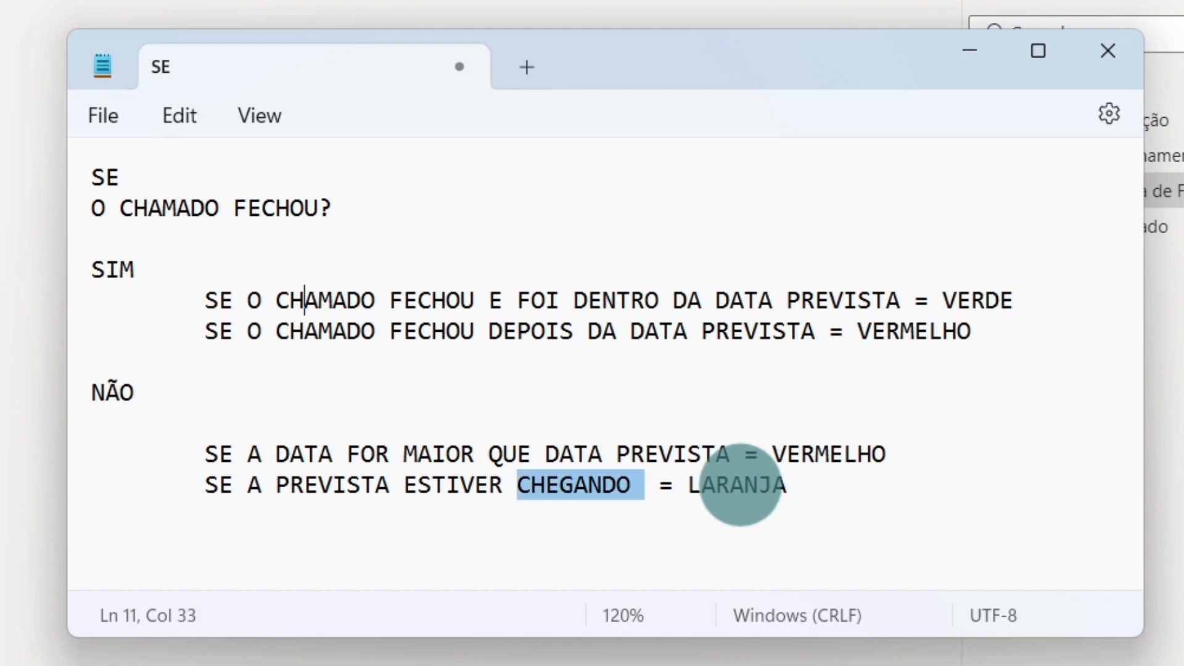
{"action": "type", "text": "PELOS"}
{"action": "key", "text": "BackSpace"}
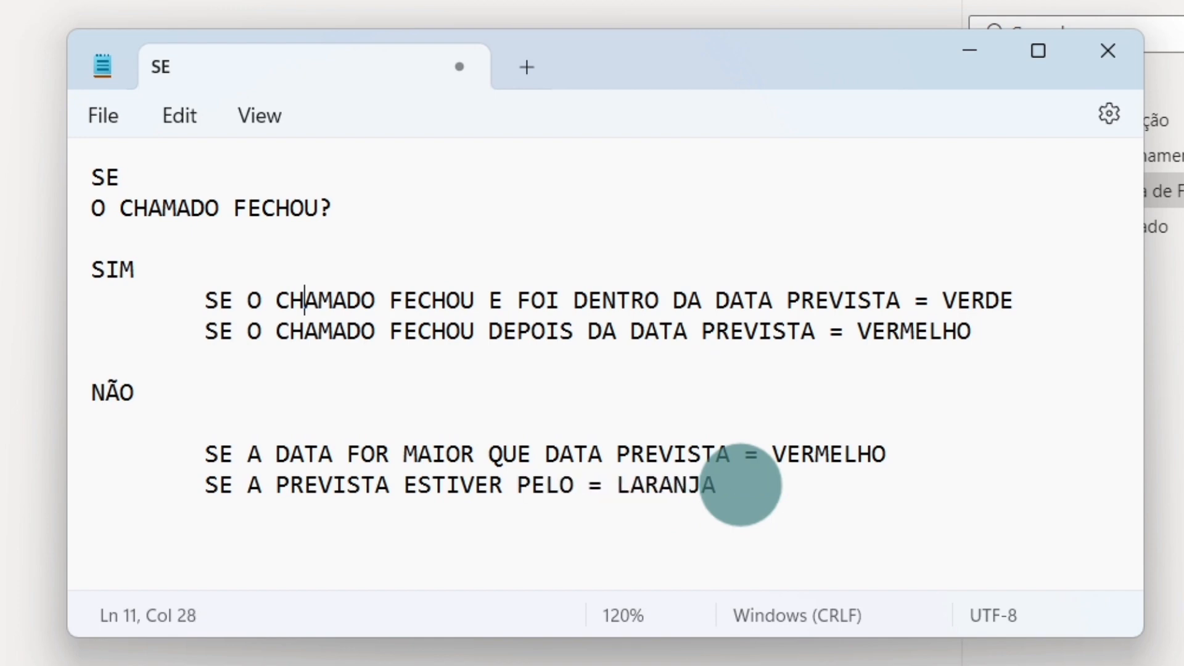
{"action": "key", "text": "BackSpace"}
{"action": "key", "text": "BackSpace"}
{"action": "key", "text": "BackSpace"}
{"action": "key", "text": "BackSpace"}
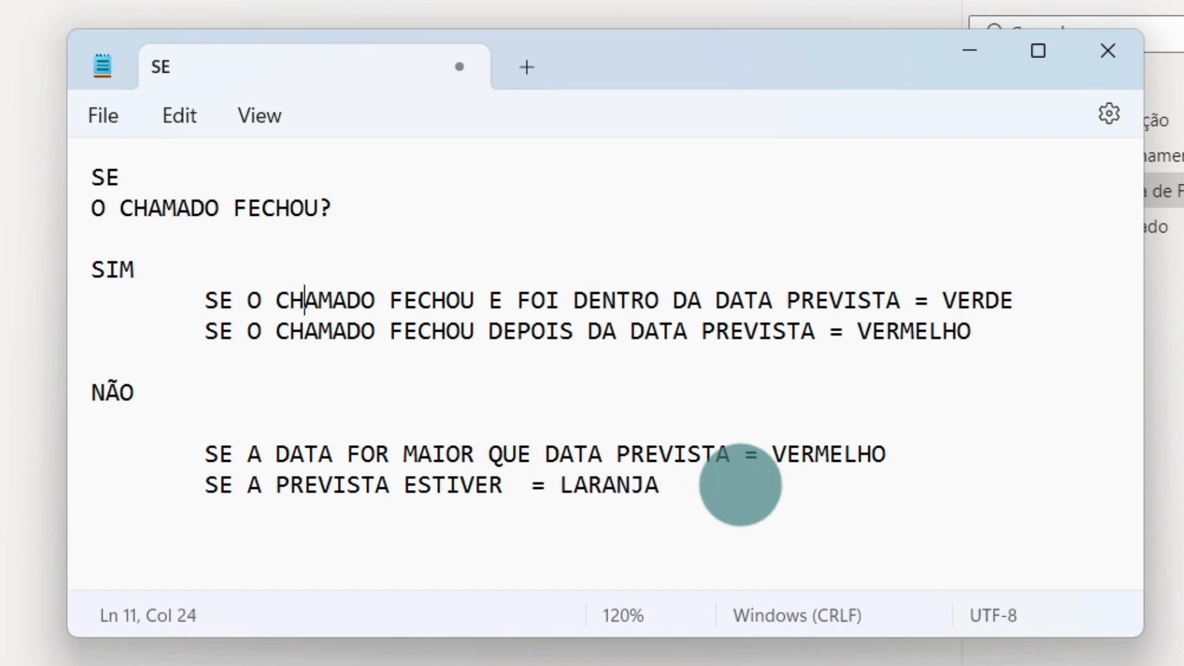
{"action": "type", "text": "NOS ´R"}
{"action": "key", "text": "BackSpace"}
{"action": "key", "text": "BackSpace"}
{"action": "type", "text": "PRÓXIMOS 3 DIAS"}
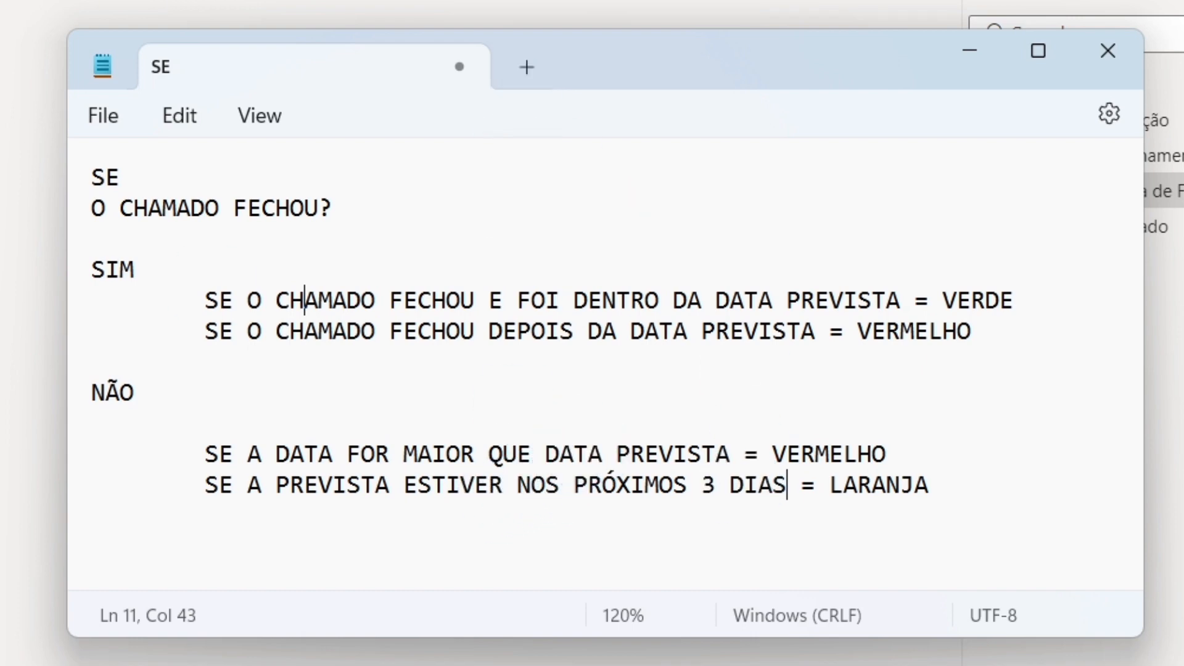
Add three new lines below the LARANJA condition at the end of the outline
{"action": "left_click", "coordinate": [990, 485]}
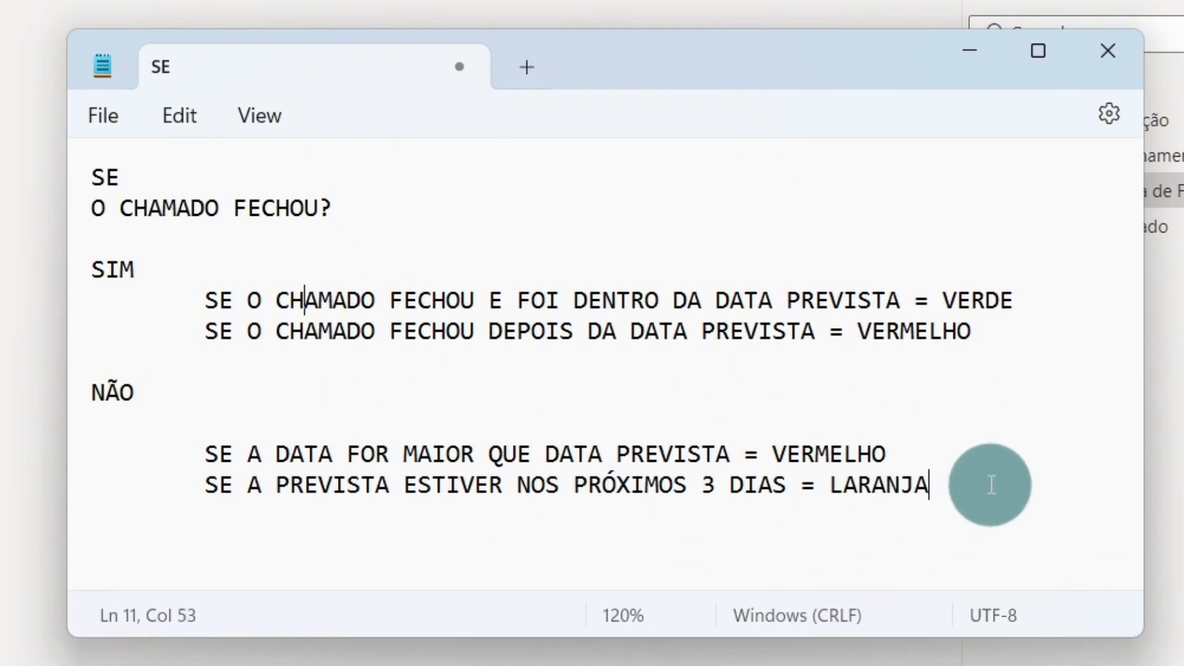
{"action": "key", "text": "Return"}
{"action": "key", "text": "Return"}
{"action": "key", "text": "Return"}
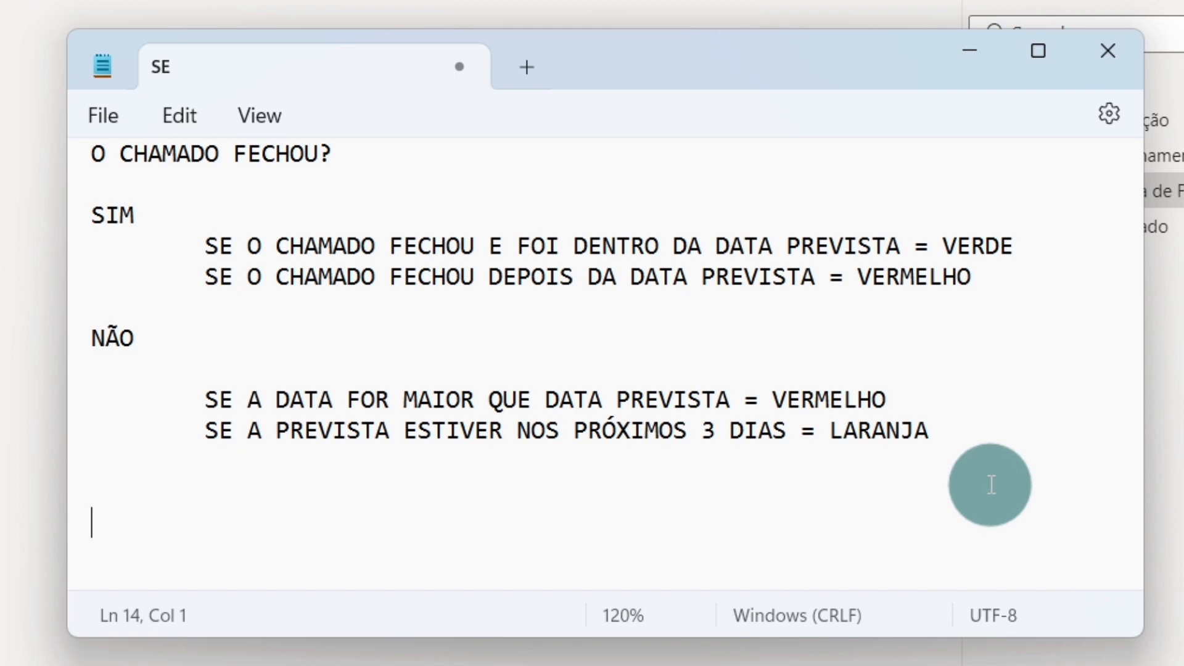
Delete the "SE" heading line so the outline starts with "O CHAMADO FECHOU?"
{"action": "scroll", "coordinate": [991, 485], "scroll_direction": "up", "scroll_amount": 1}
{"action": "left_click", "coordinate": [282, 176]}
{"action": "key", "text": "BackSpace"}
{"action": "key", "text": "BackSpace"}
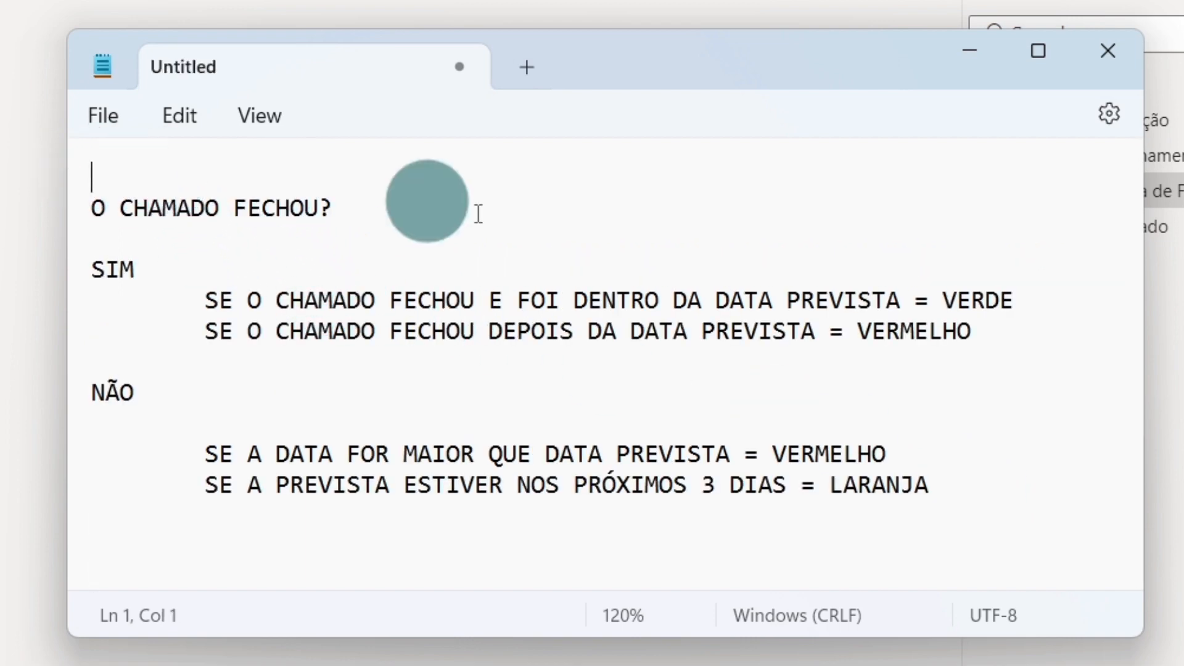
{"action": "key", "text": "Delete"}
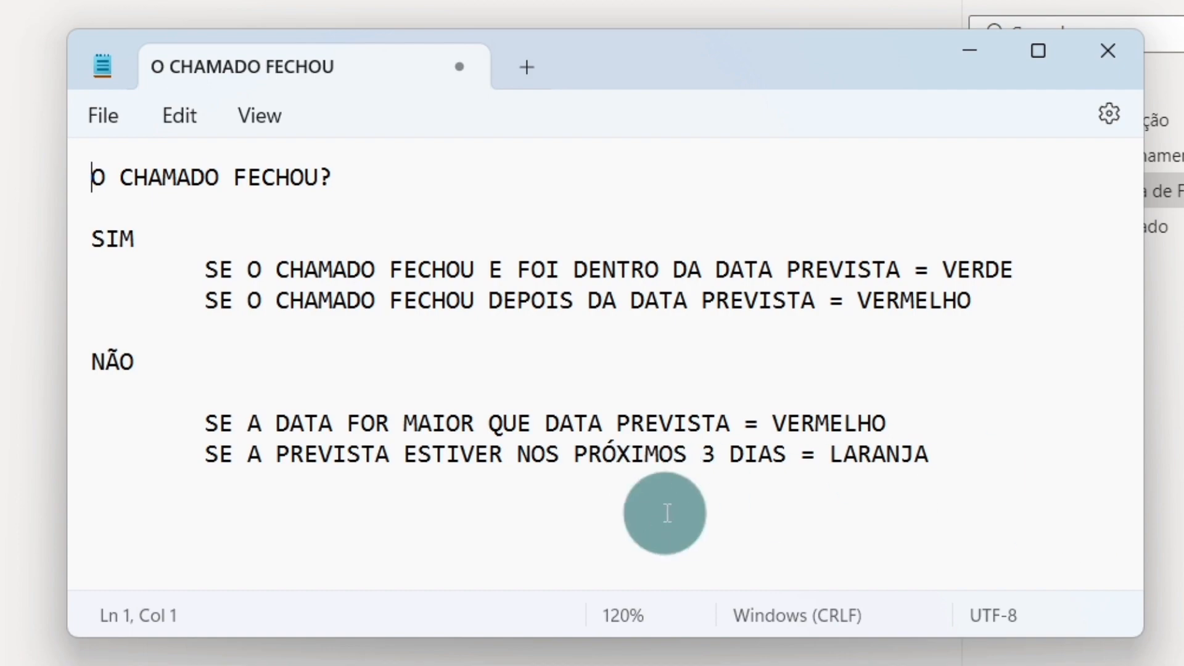
Switch to Power BI Desktop and start a new calculated column named "Chamado Fechou?" in the Chamados table
{"action": "left_click", "coordinate": [6, 85]}
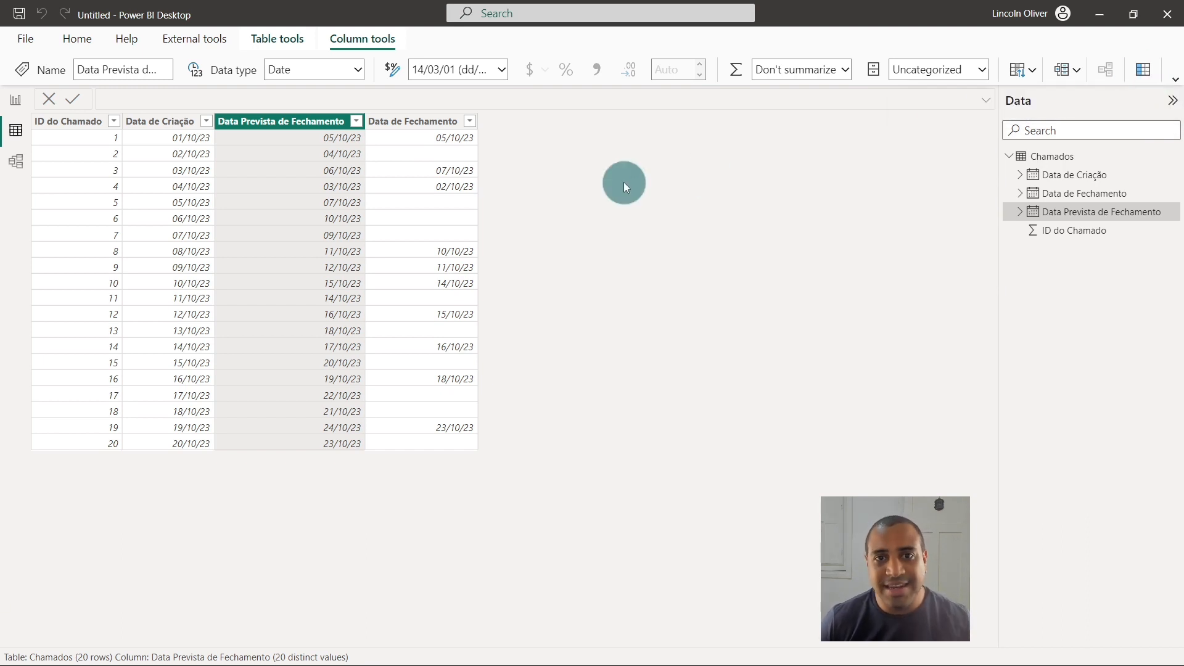
{"action": "double_click", "coordinate": [119, 96]}
{"action": "key", "text": "Caps_Lock"}
{"action": "type", "text": "Chamado"}
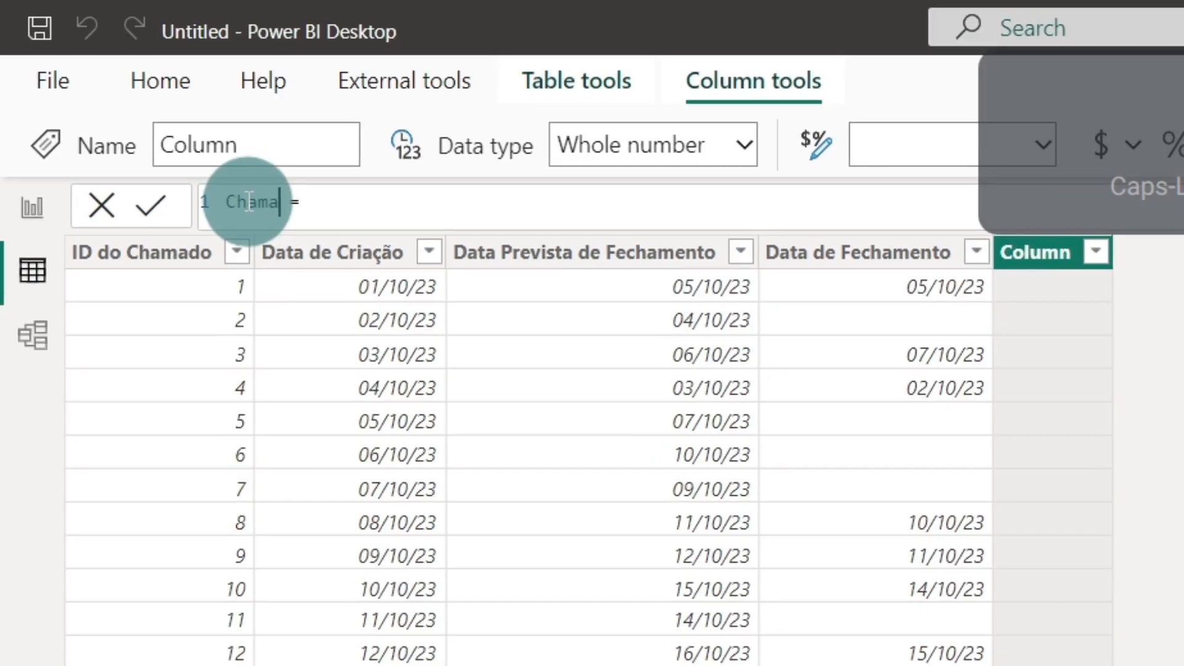
{"action": "type", "text": " Fechou"}
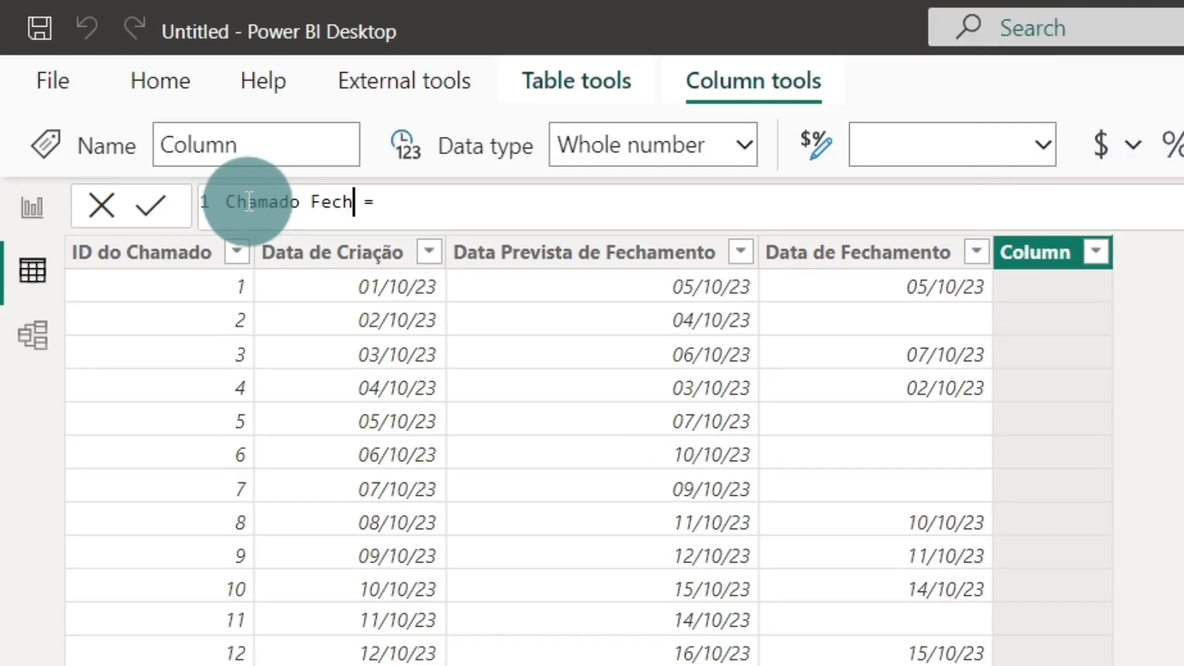
{"action": "key", "text": "BackSpace"}
{"action": "type", "text": "?"}
{"action": "key", "text": "End"}
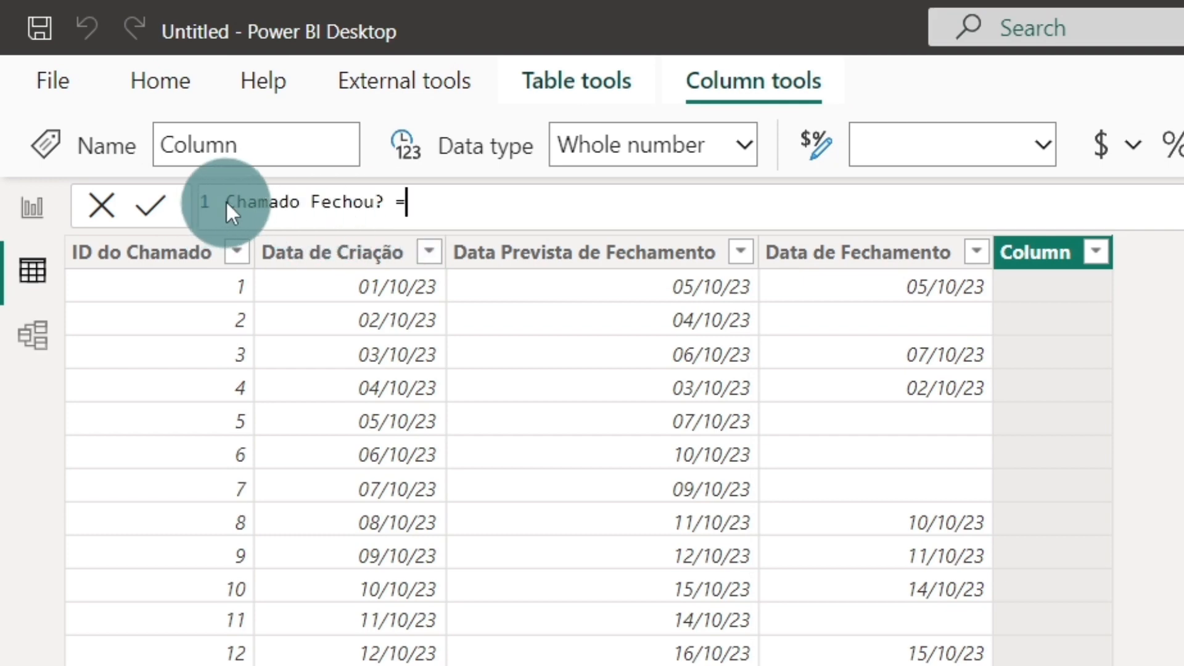
Write the column's expression as a comparison of Chamados[Data de Fechamento] with BLANK()
{"action": "left_click_drag", "start_coordinate": [224, 202], "coordinate": [343, 202]}
{"action": "left_click", "coordinate": [419, 205]}
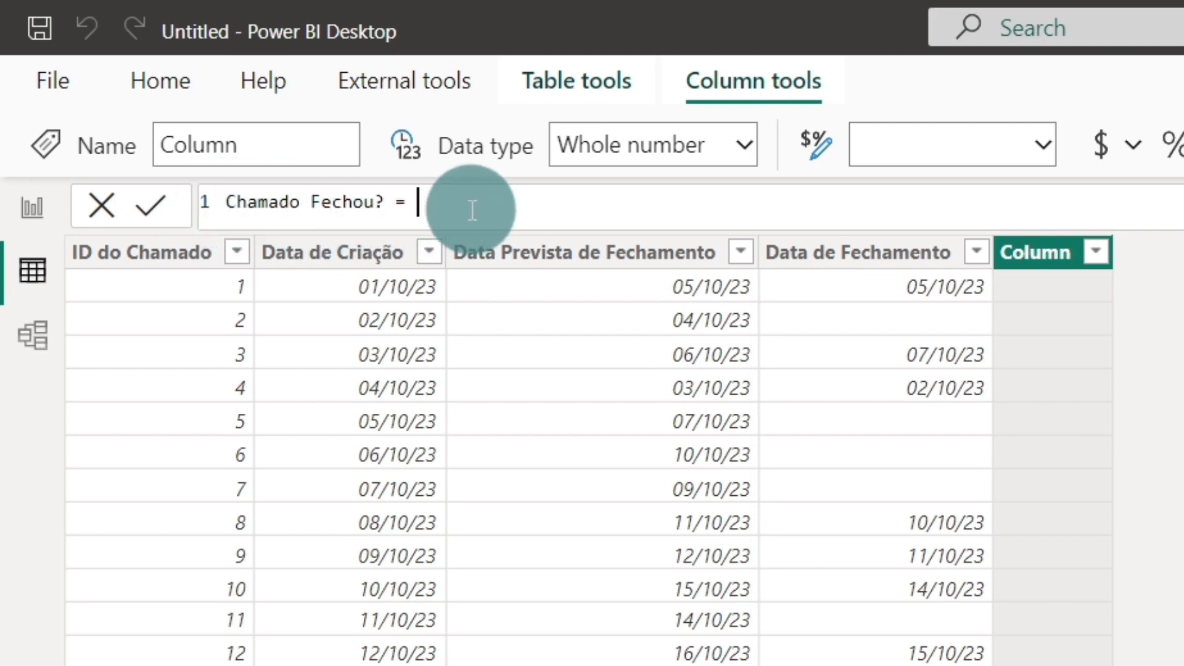
{"action": "type", "text": "data"}
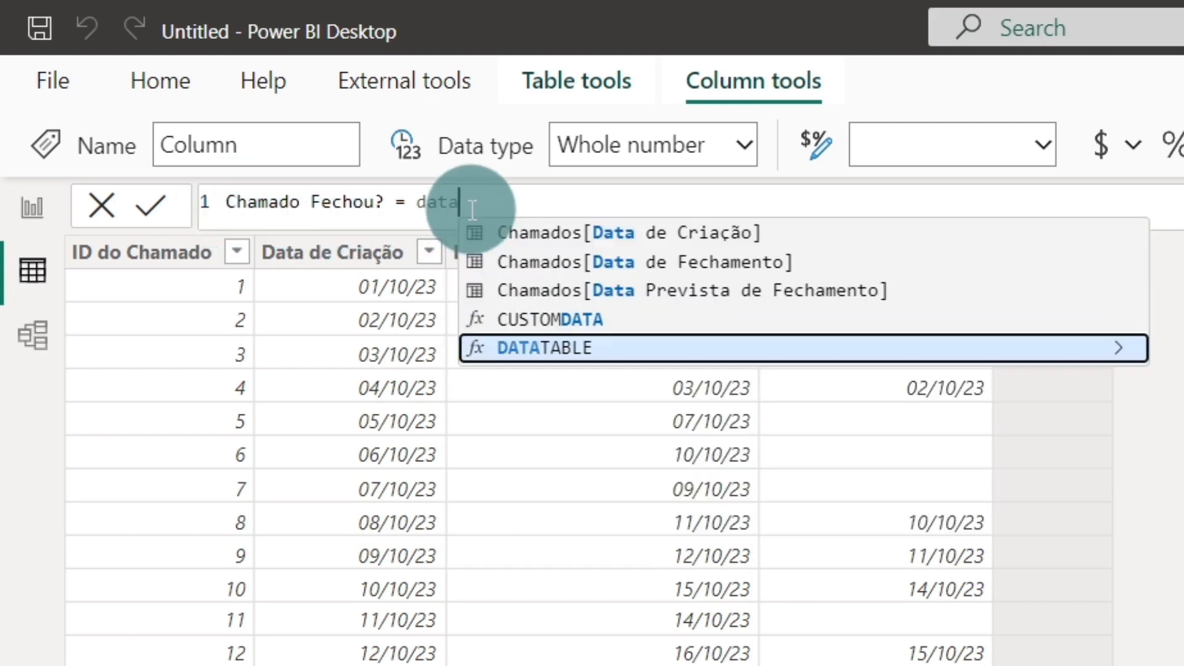
{"action": "key", "text": "Up"}
{"action": "key", "text": "Up"}
{"action": "key", "text": "Up"}
{"action": "key", "text": "Tab"}
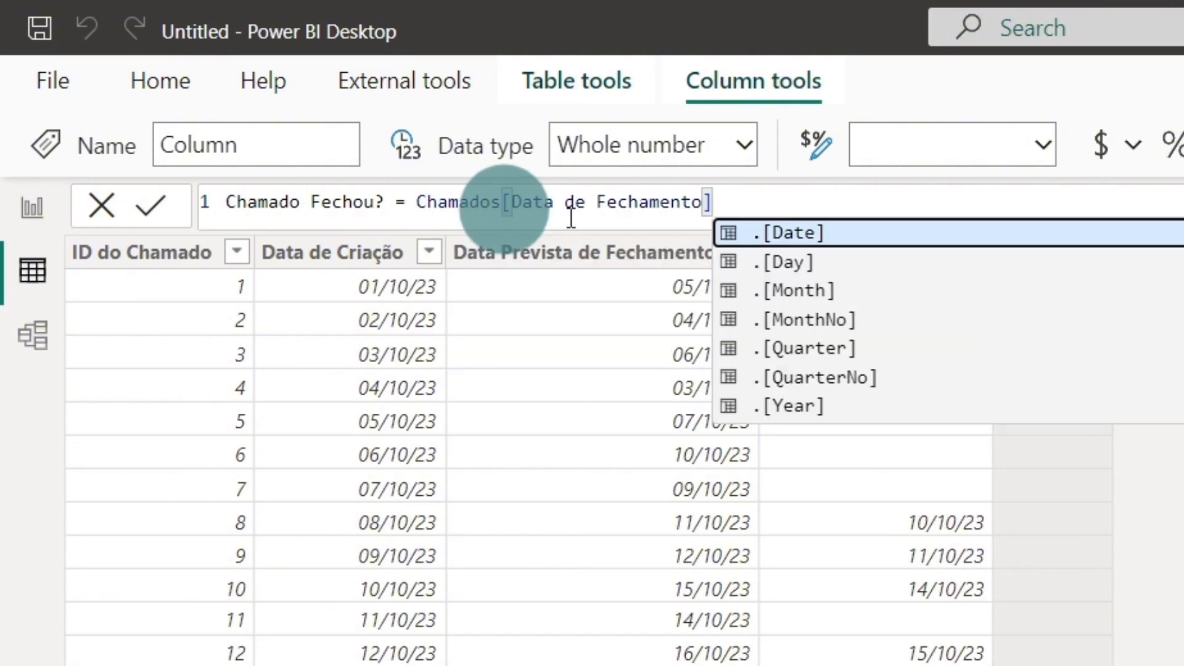
{"action": "type", "text": "=bla"}
{"action": "key", "text": "Tab"}
{"action": "type", "text": "()"}
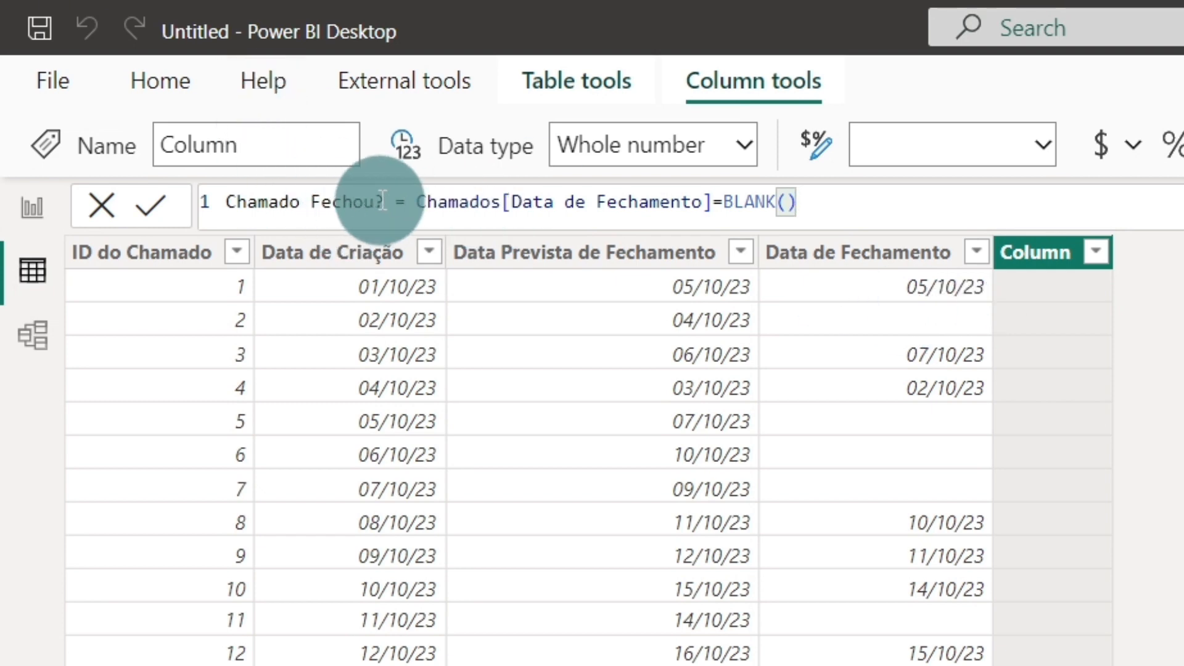
Wrap the comparison in an IF function that returns "Não" when the closing date is blank and "Sim" otherwise
{"action": "left_click", "coordinate": [419, 202]}
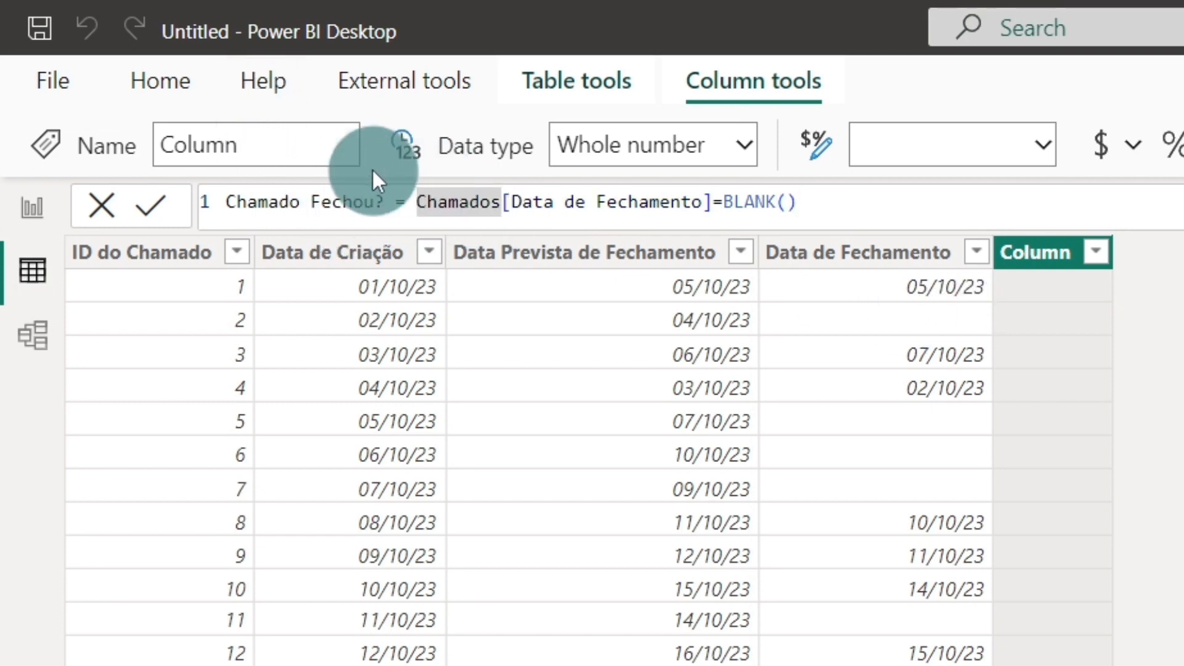
{"action": "type", "text": "IF("}
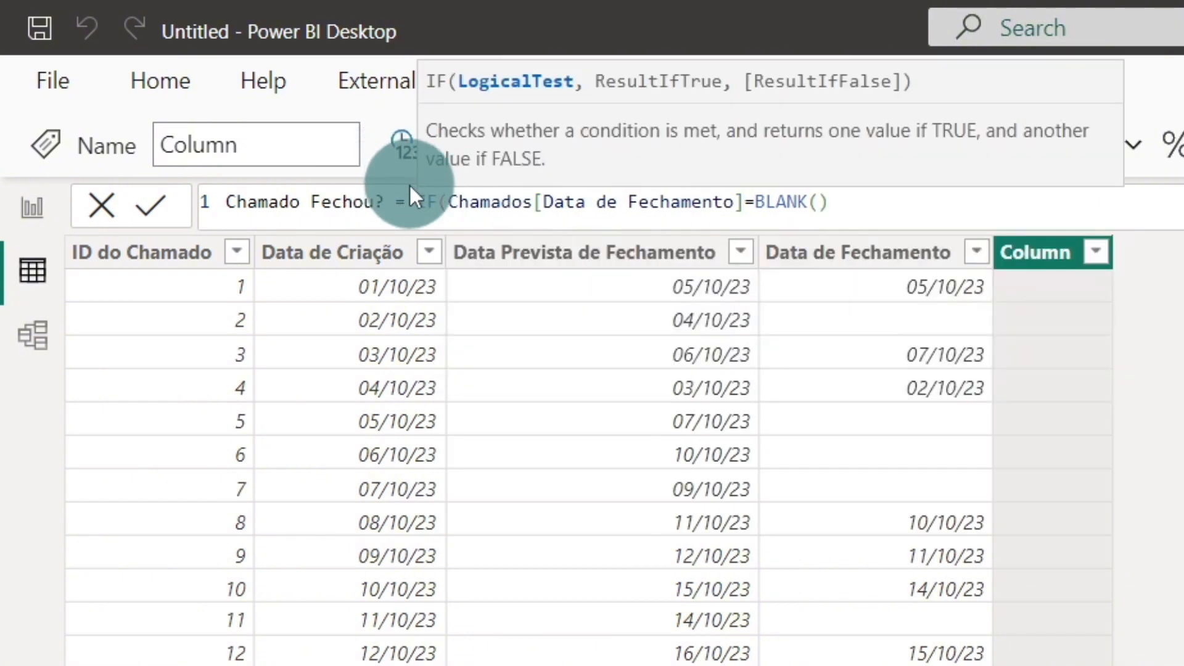
{"action": "left_click_drag", "start_coordinate": [451, 206], "coordinate": [1060, 246]}
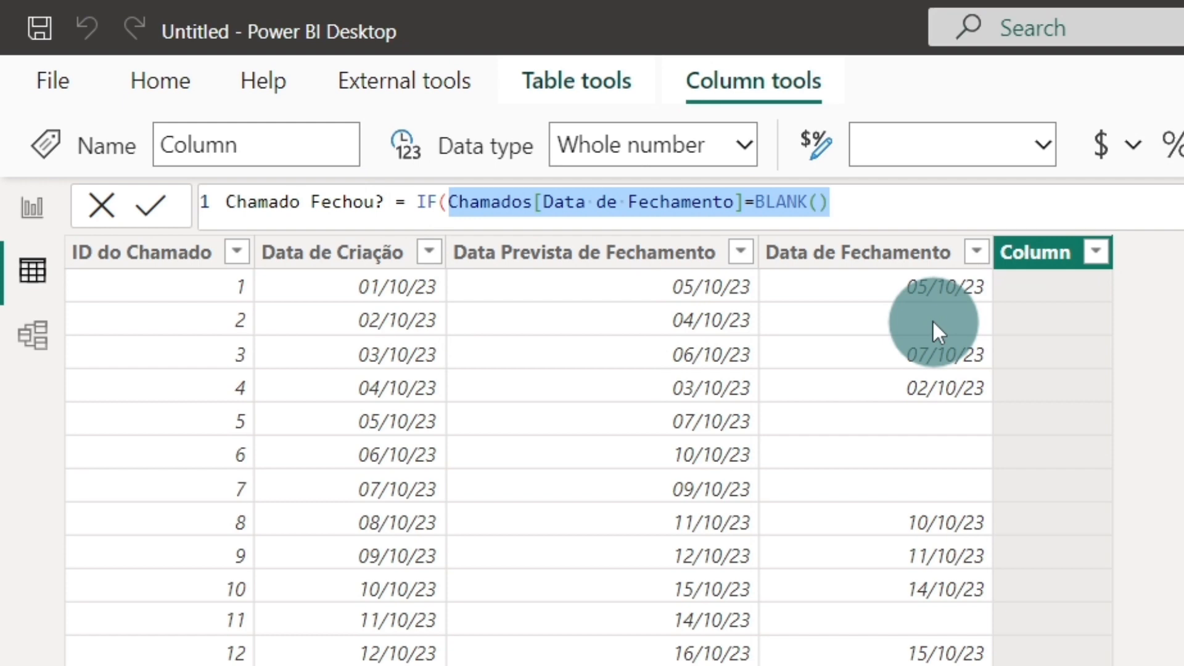
{"action": "left_click", "coordinate": [934, 204]}
{"action": "type", "text": ",\""}
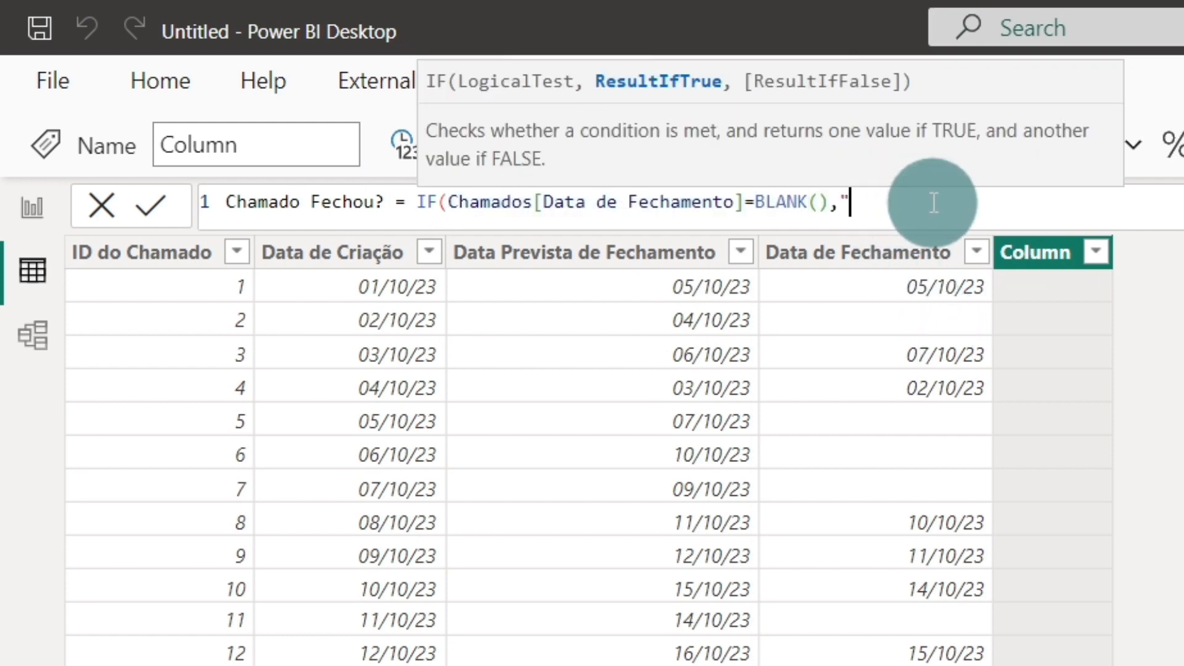
{"action": "type", "text": "Não\","}
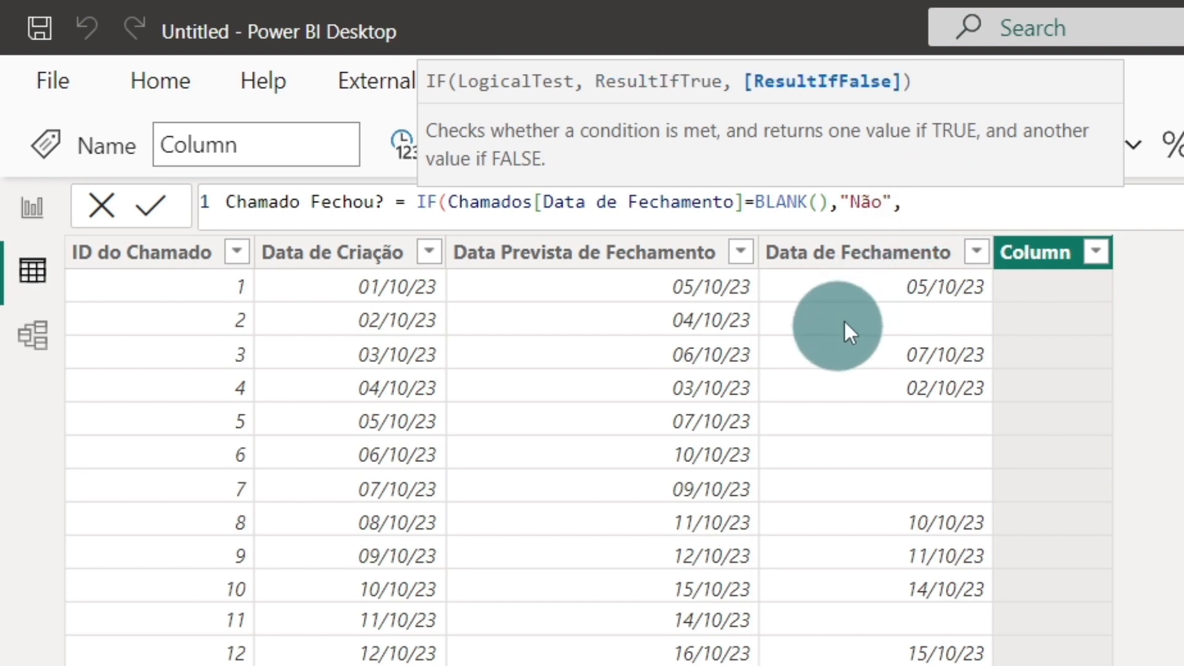
{"action": "type", "text": "\"Sim"}
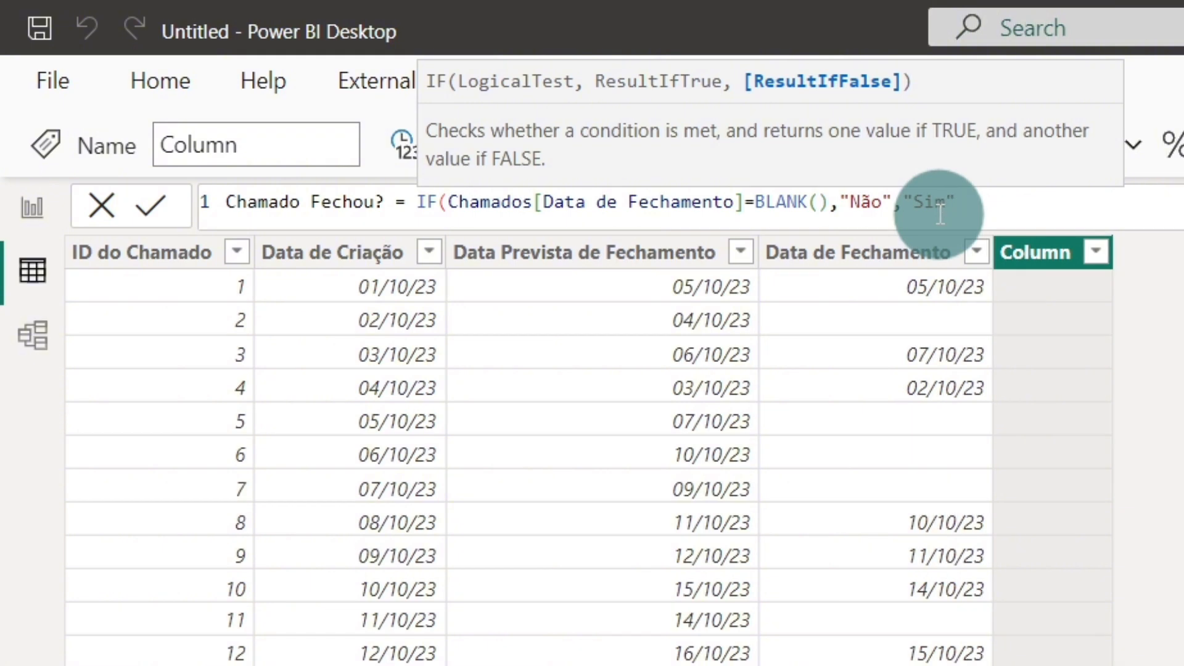
{"action": "double_click", "coordinate": [939, 209]}
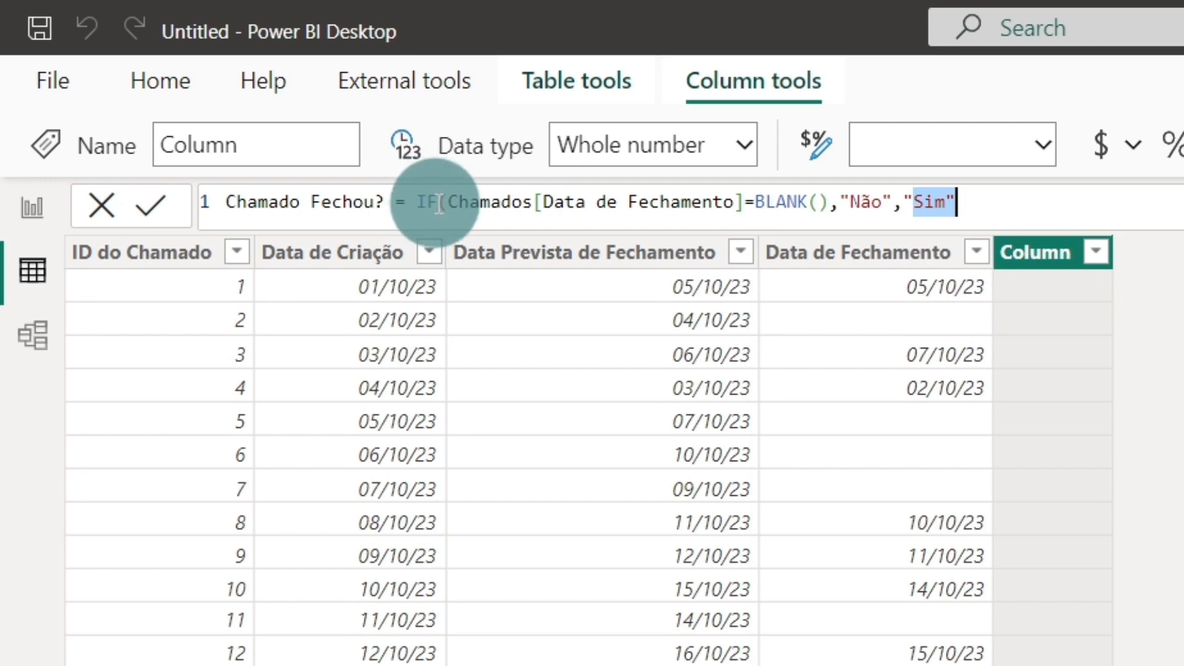
{"action": "left_click_drag", "start_coordinate": [449, 202], "coordinate": [836, 216]}
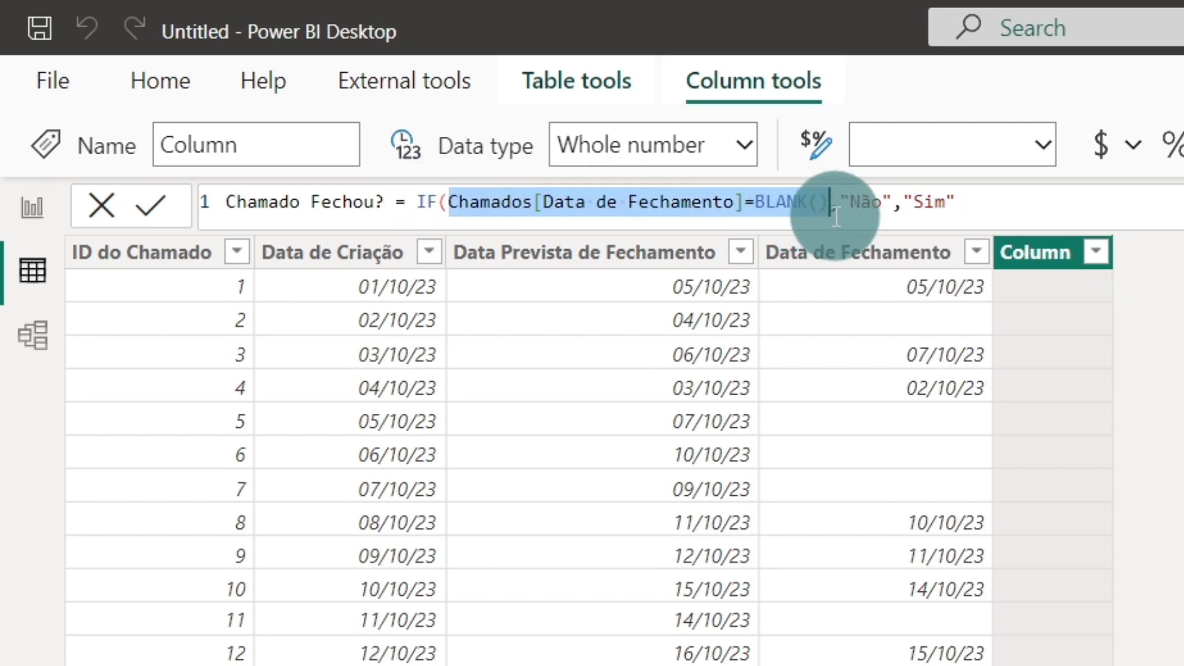
{"action": "left_click", "coordinate": [740, 216]}
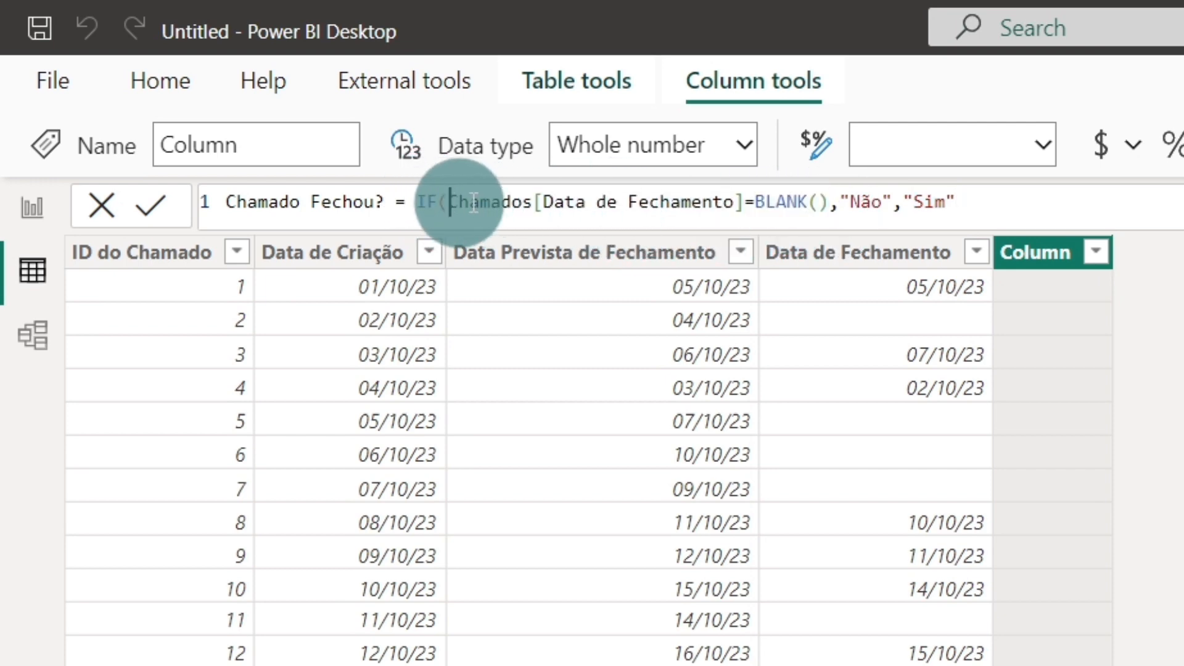
{"action": "left_click_drag", "start_coordinate": [448, 204], "coordinate": [788, 205]}
{"action": "left_click", "coordinate": [799, 203]}
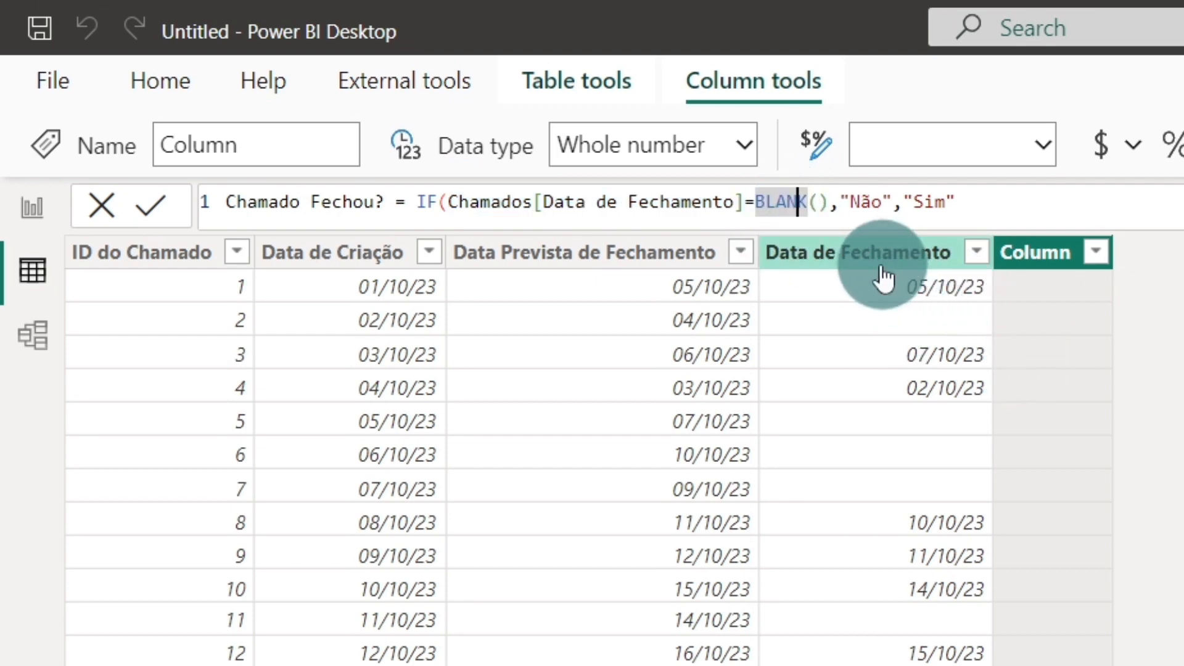
{"action": "left_click", "coordinate": [867, 202]}
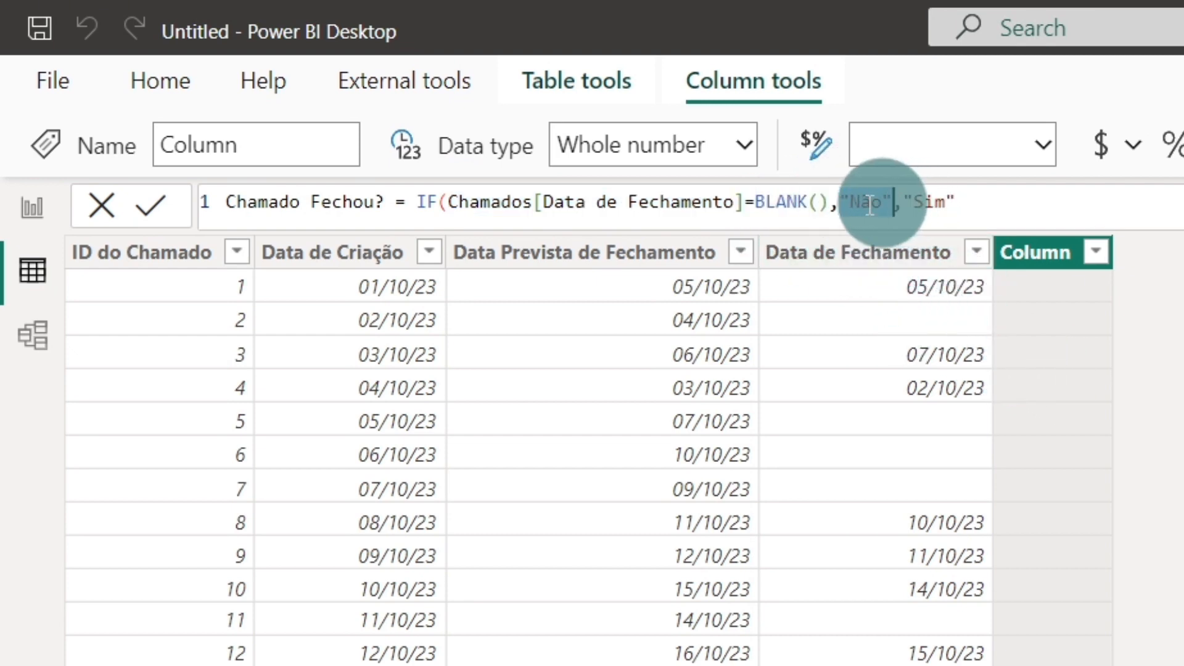
Close the IF function's parenthesis and commit the "Chamado Fechou?" column formula
{"action": "double_click", "coordinate": [930, 202]}
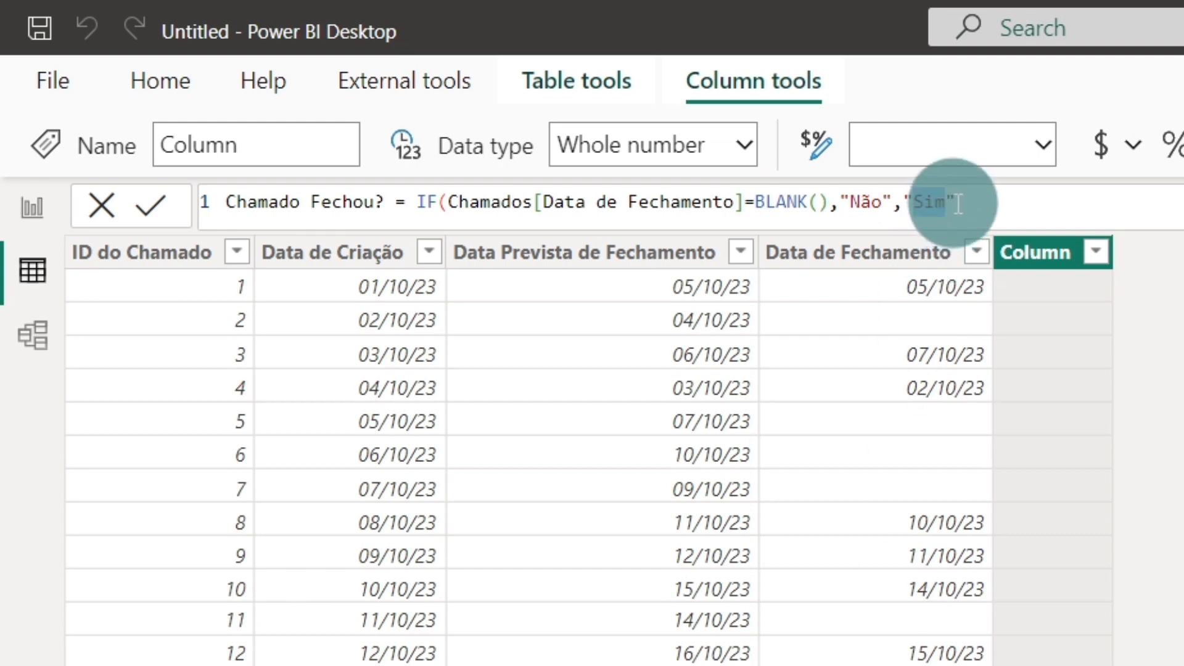
{"action": "left_click", "coordinate": [980, 196]}
{"action": "type", "text": ")"}
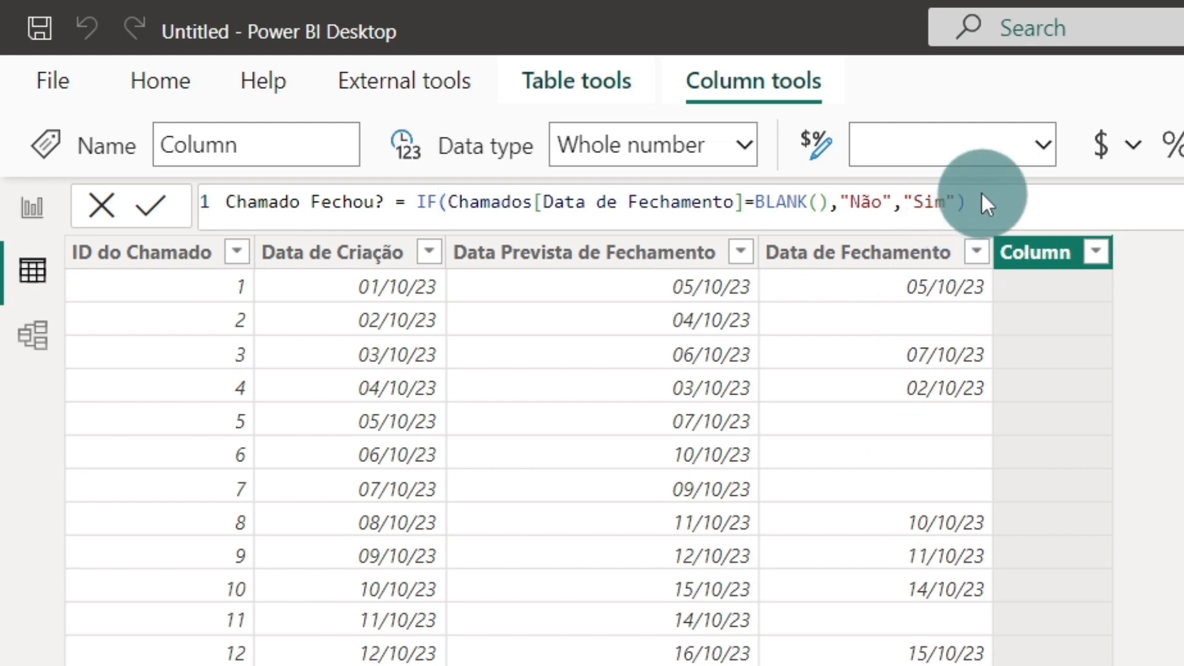
{"action": "key", "text": "Return"}
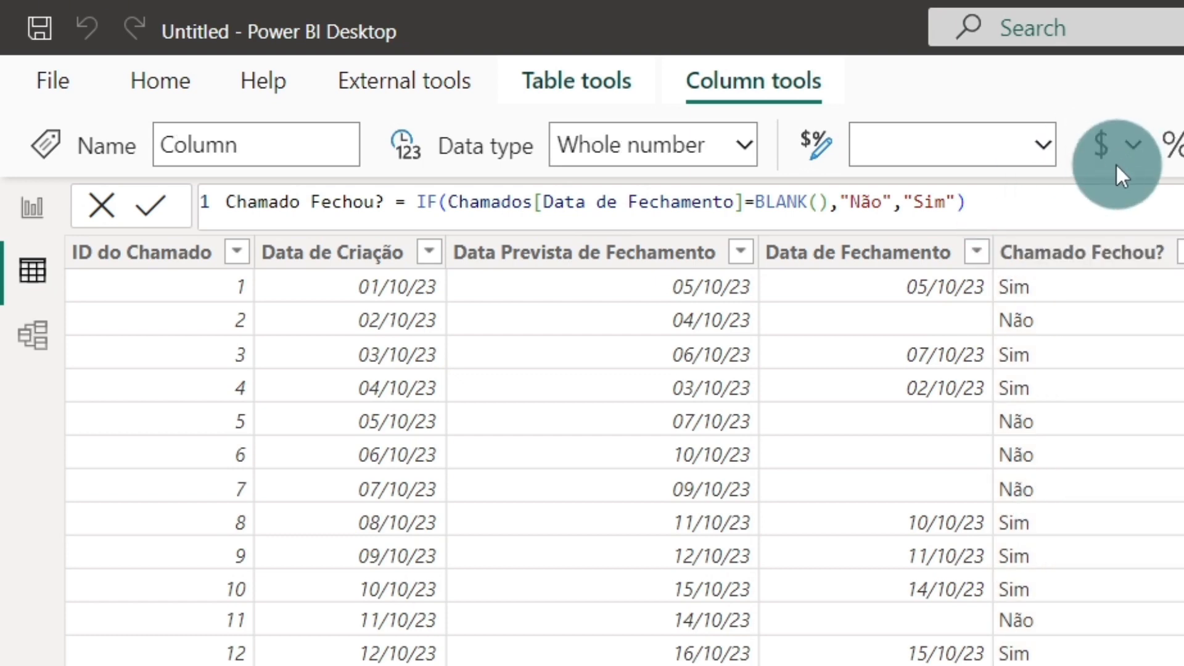
Consult the Notepad outline, minimize it, and name the new Chamados calculated column "Fechou Dentro da Data Prevista?"
{"action": "left_click", "coordinate": [246, 202]}
{"action": "key", "text": "alt+Tab"}
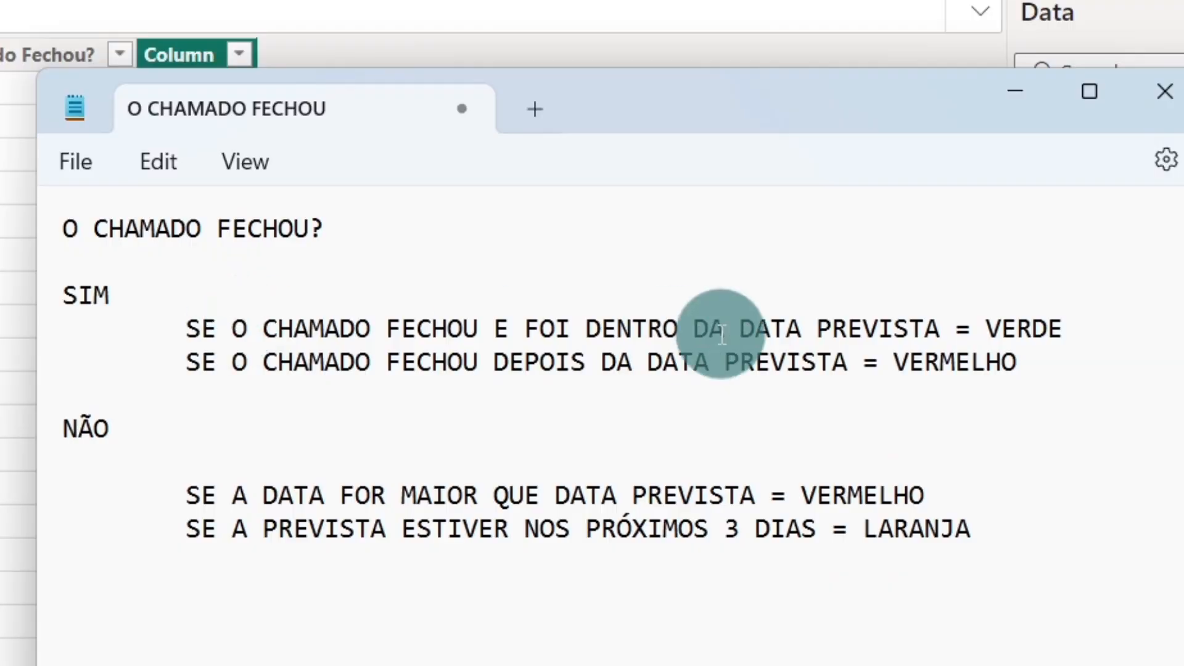
{"action": "left_click", "coordinate": [1011, 93]}
{"action": "double_click", "coordinate": [238, 202]}
{"action": "type", "text": "Fechou Dentro da Data pr"}
{"action": "key", "text": "BackSpace"}
{"action": "key", "text": "BackSpace"}
{"action": "type", "text": "Prevista"}
{"action": "key", "text": "BackSpace"}
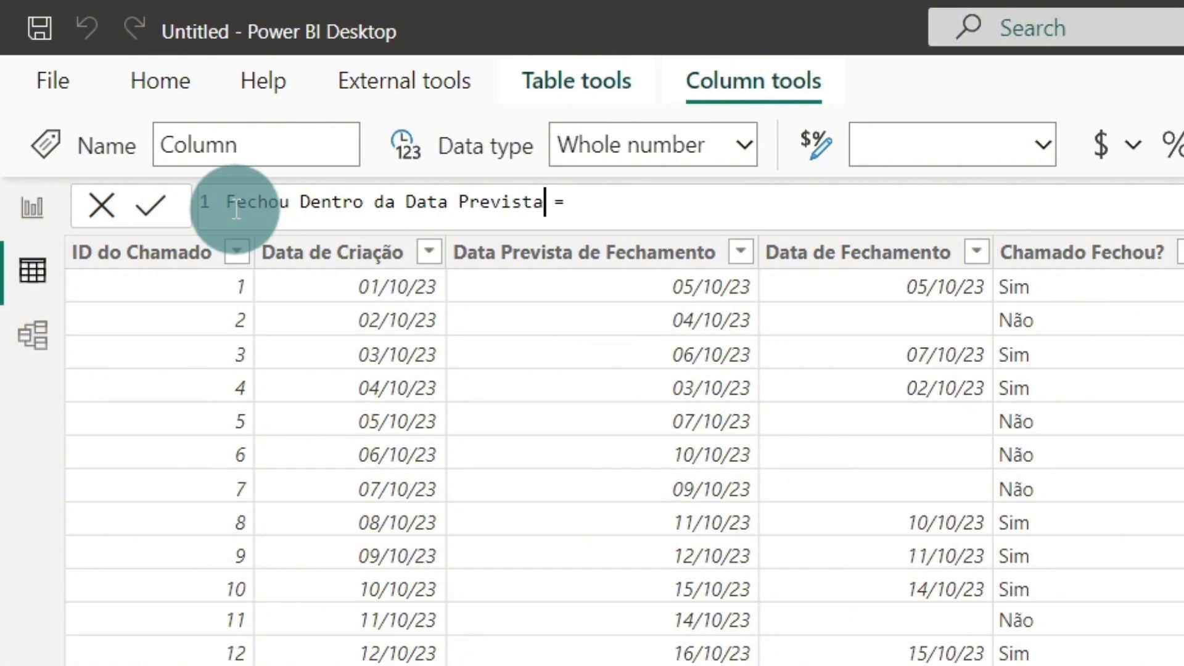
Begin the column's expression with an IF function whose logical test starts with Chamados[Data de Fechamento]
{"action": "type", "text": "if"}
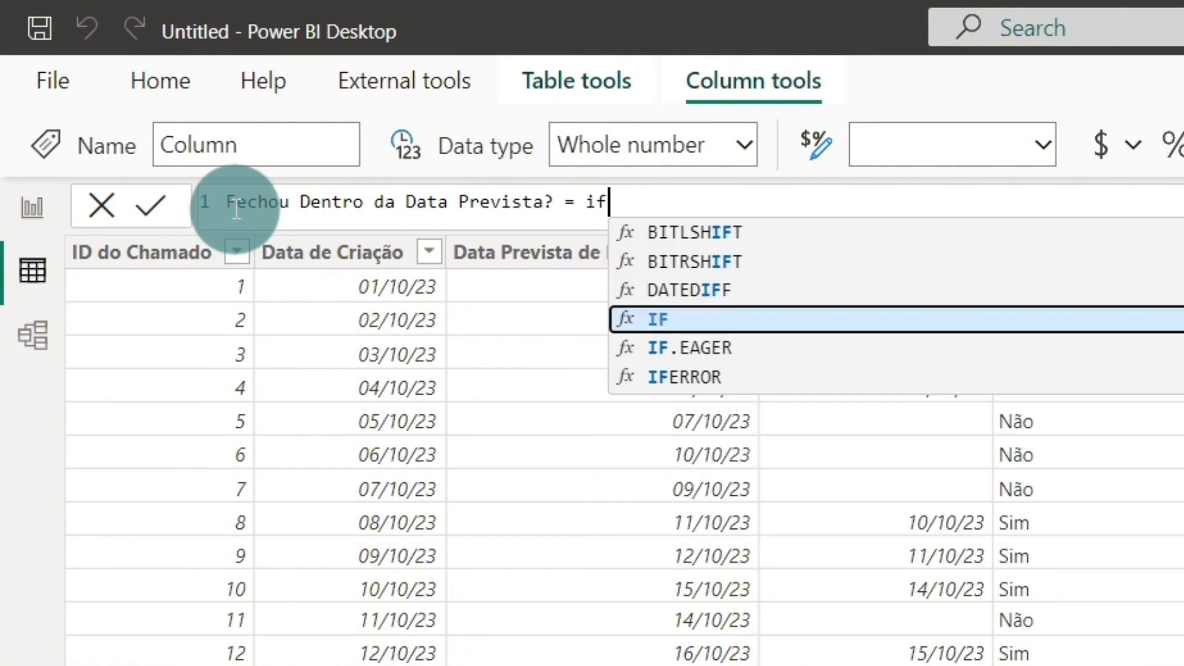
{"action": "key", "text": "Tab"}
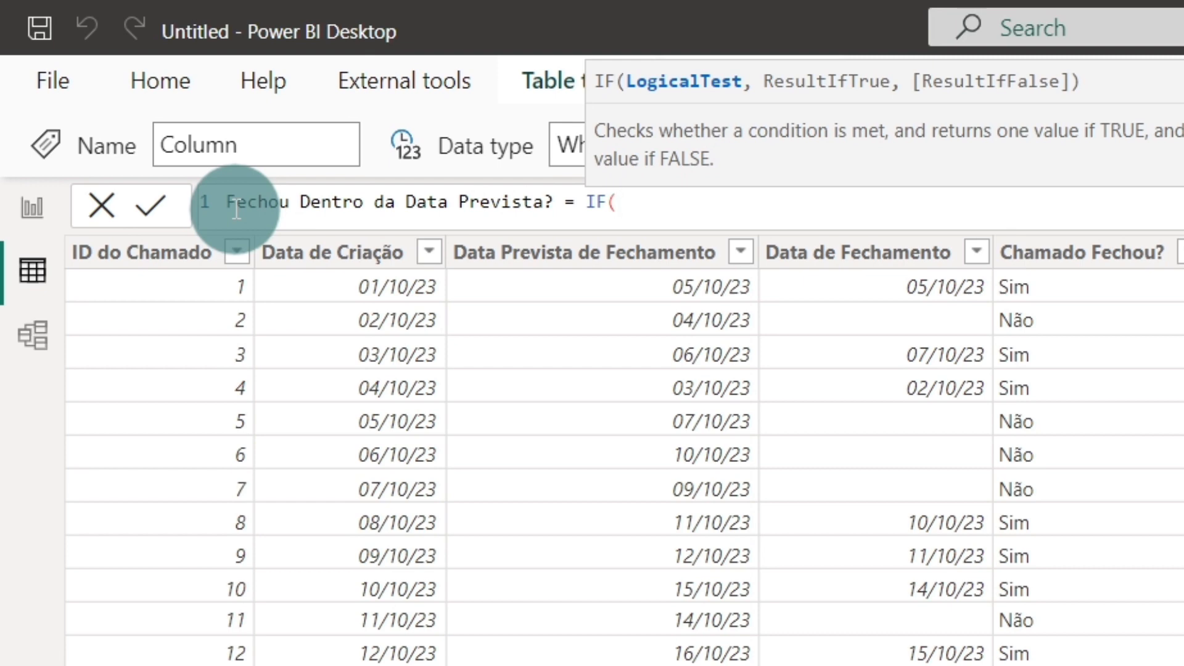
{"action": "left_click", "coordinate": [797, 199]}
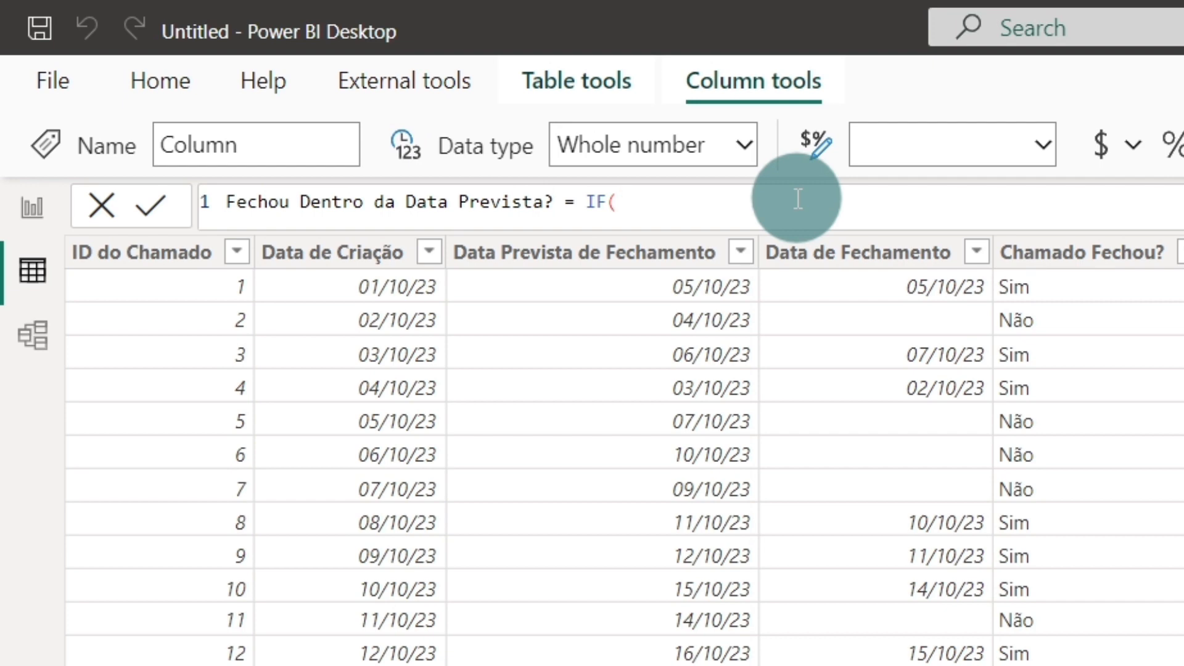
{"action": "type", "text": "ch"}
{"action": "key", "text": "BackSpace"}
{"action": "key", "text": "BackSpace"}
{"action": "key", "text": "BackSpace"}
{"action": "type", "text": "("}
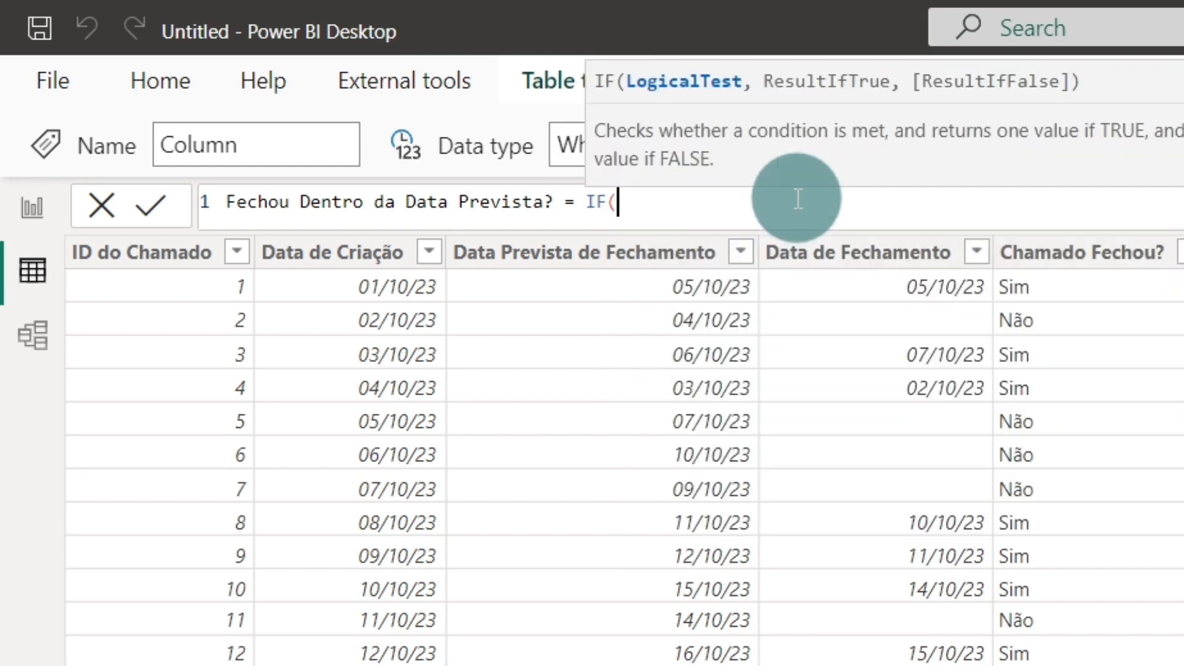
{"action": "type", "text": "data"}
{"action": "key", "text": "Up"}
{"action": "key", "text": "Up"}
{"action": "key", "text": "Up"}
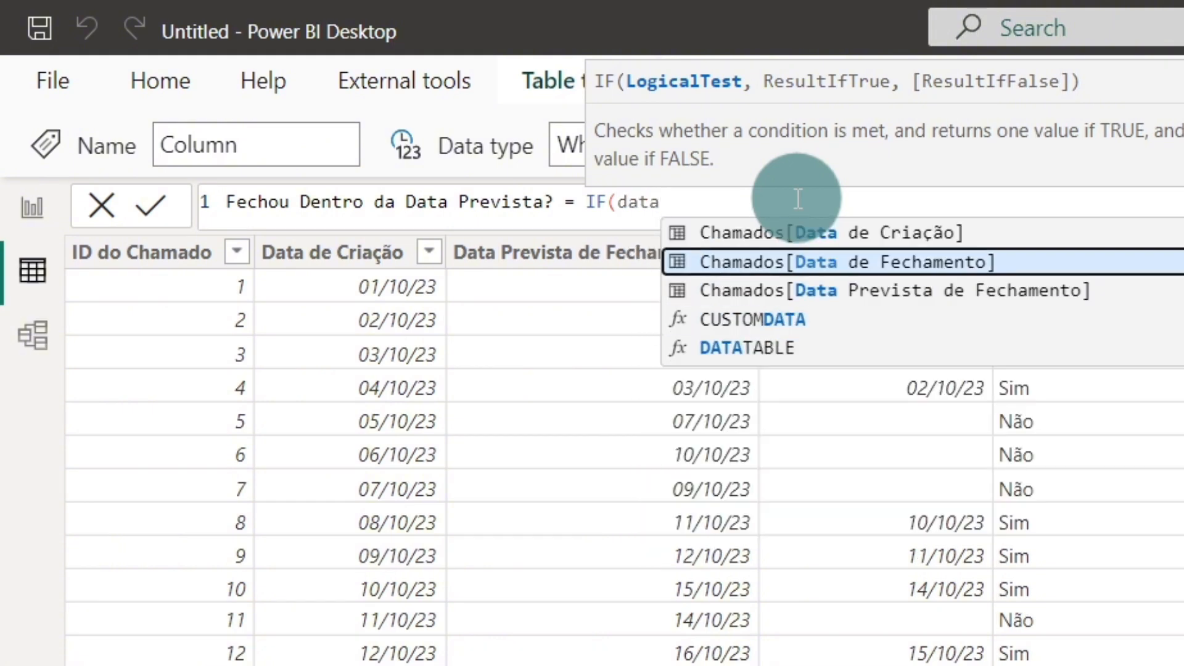
{"action": "key", "text": "Tab"}
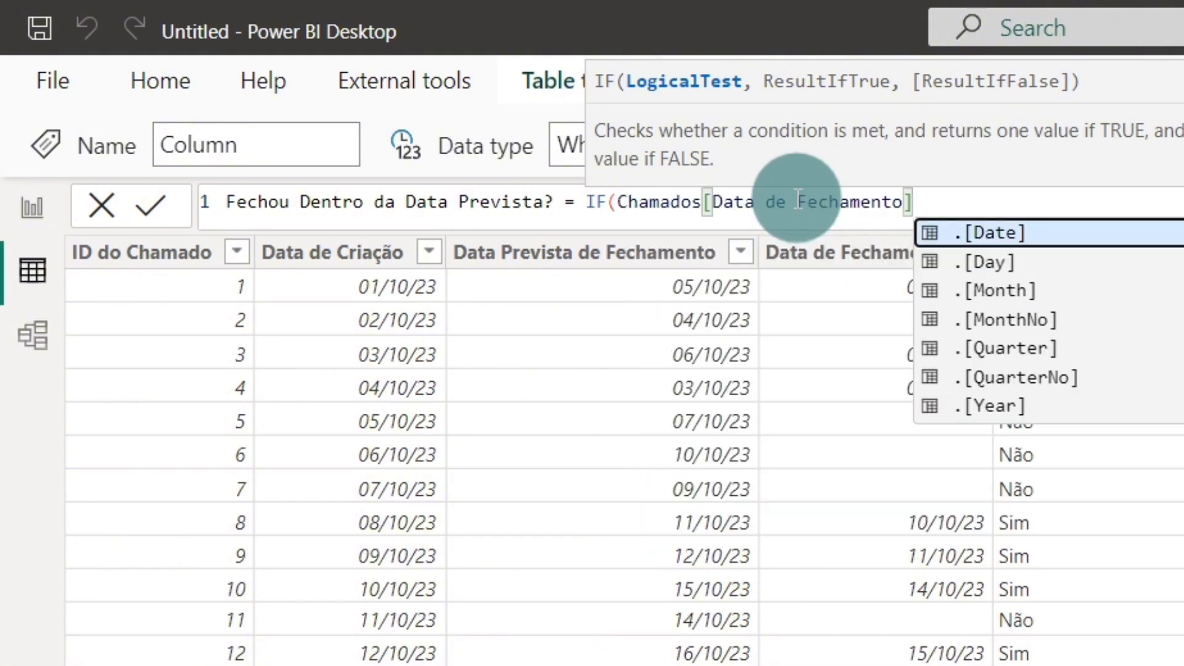
Complete the logical test as less than or equal to Chamados[Data Prevista de Fechamento]
{"action": "type", "text": "<"}
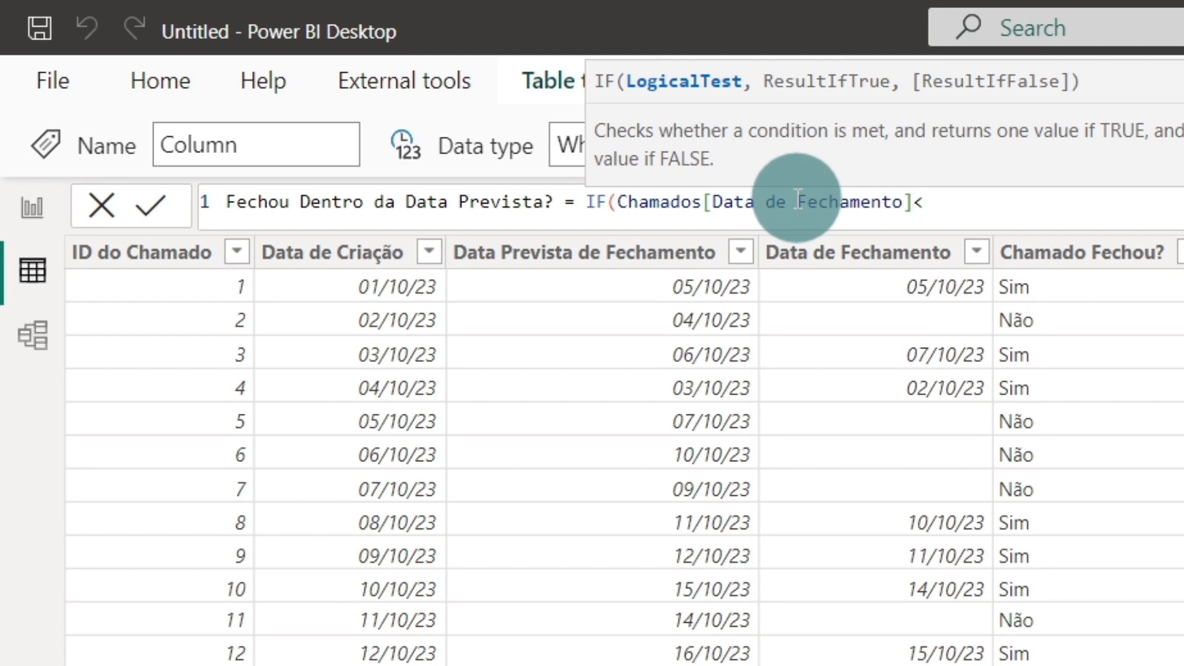
{"action": "type", "text": "=data"}
{"action": "key", "text": "Up"}
{"action": "key", "text": "Up"}
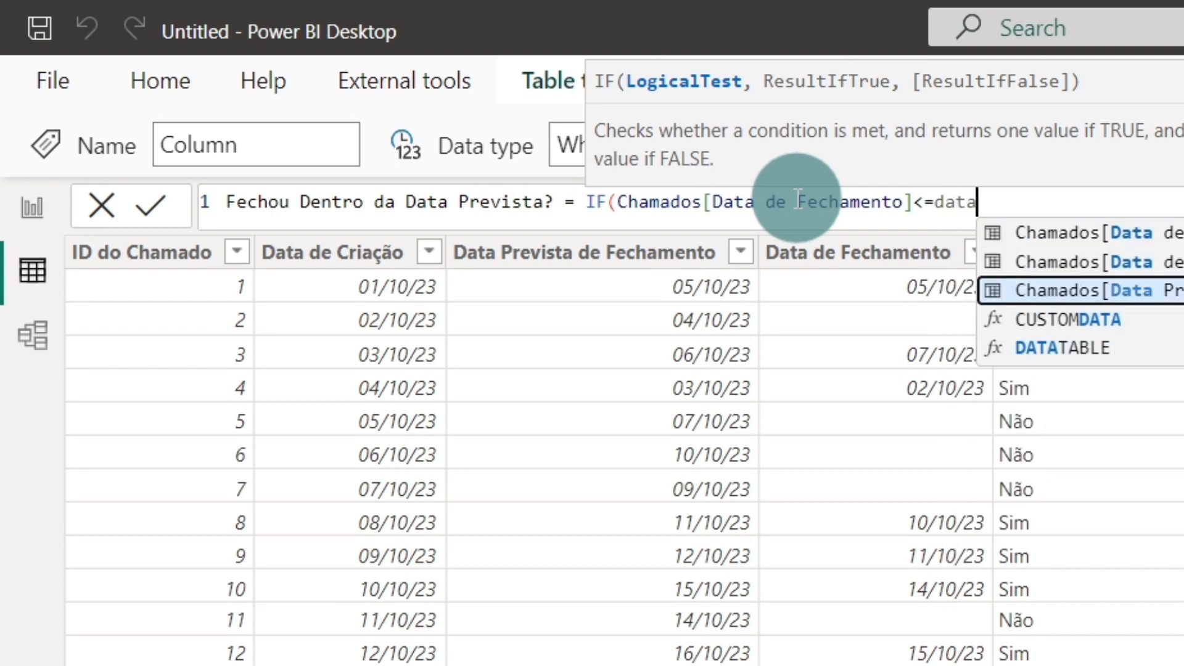
{"action": "key", "text": "Tab"}
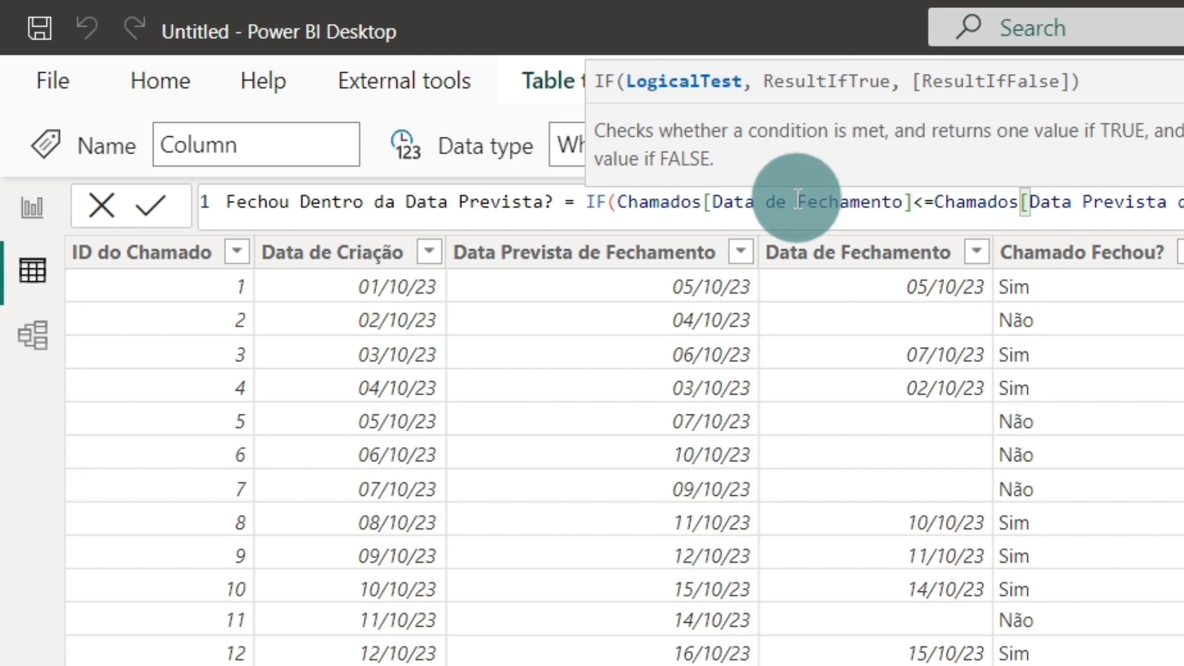
Return "Sim" when the test is true, close the IF function and commit the column formula
{"action": "type", "text": ","}
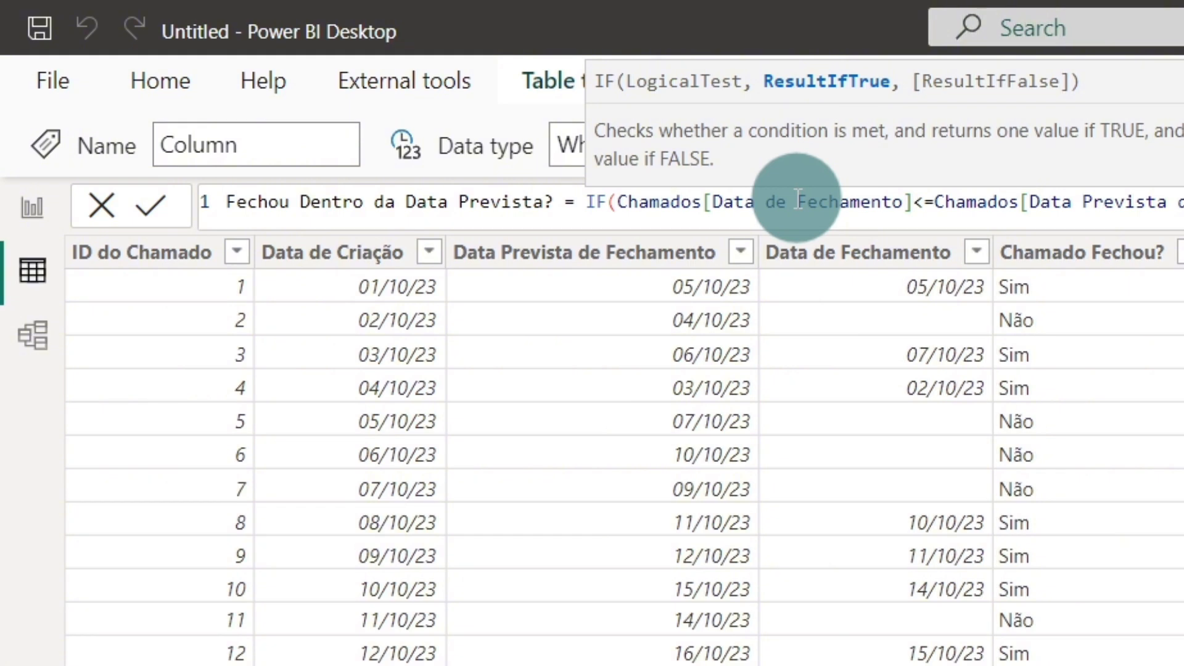
{"action": "type", "text": ","}
{"action": "key", "text": "BackSpace"}
{"action": "type", "text": ")"}
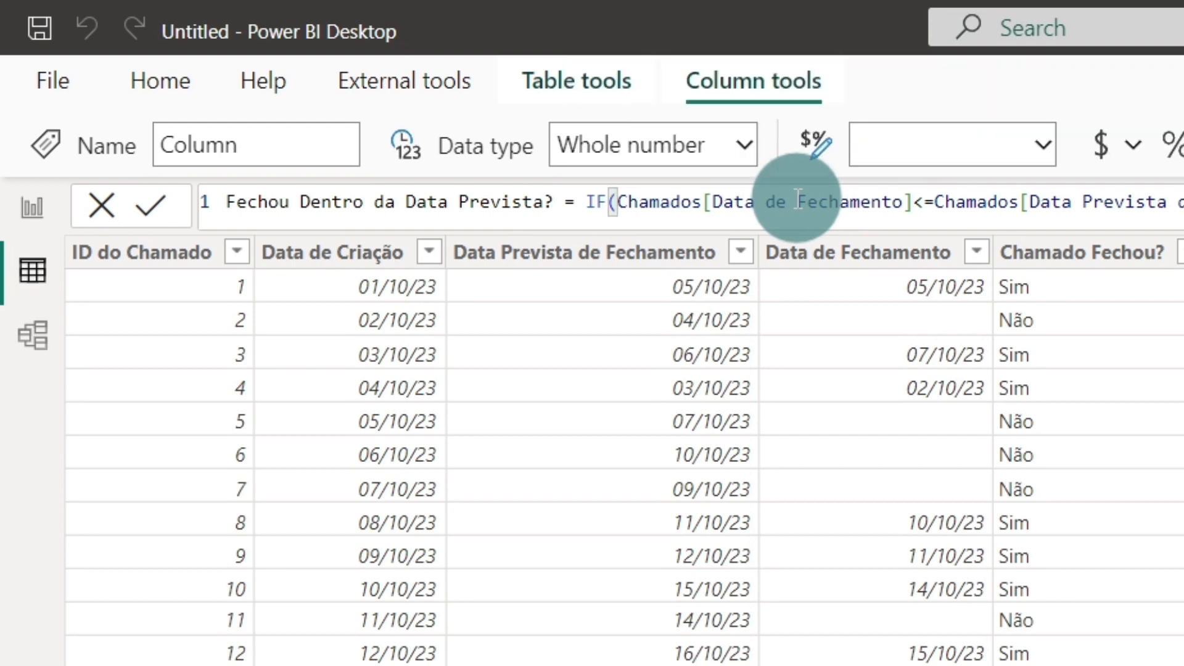
{"action": "key", "text": "Return"}
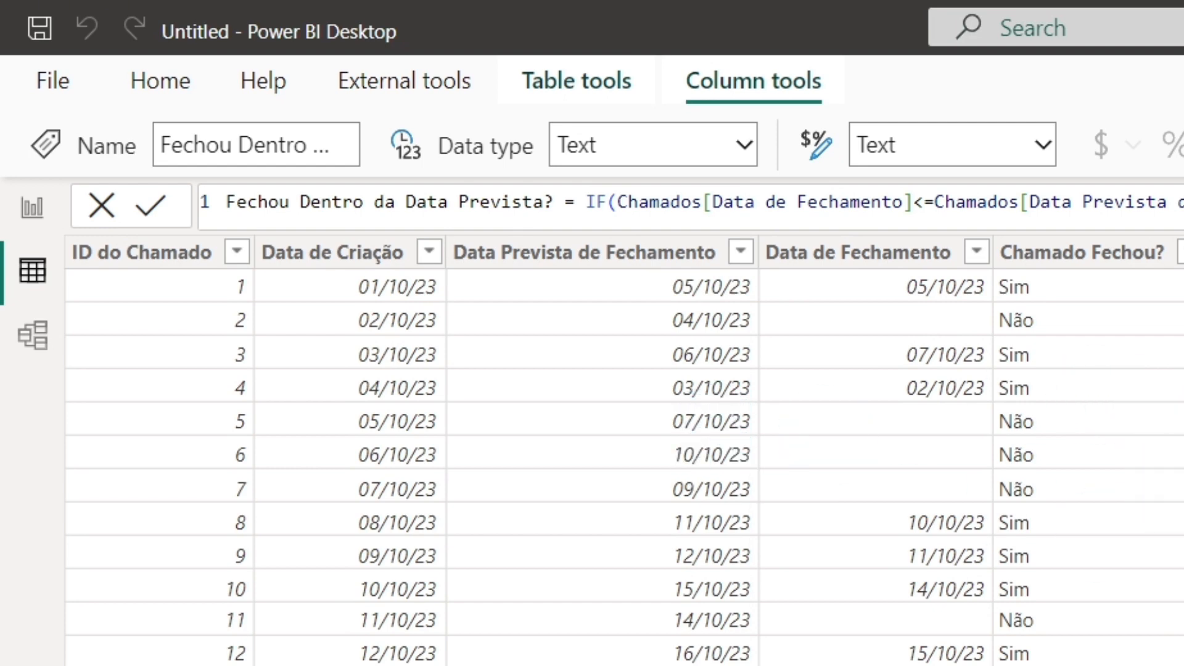
Examine ticket 5's planned date, closing date and "Chamado Fechou?" value against the new column's result
{"action": "left_click", "coordinate": [1126, 423]}
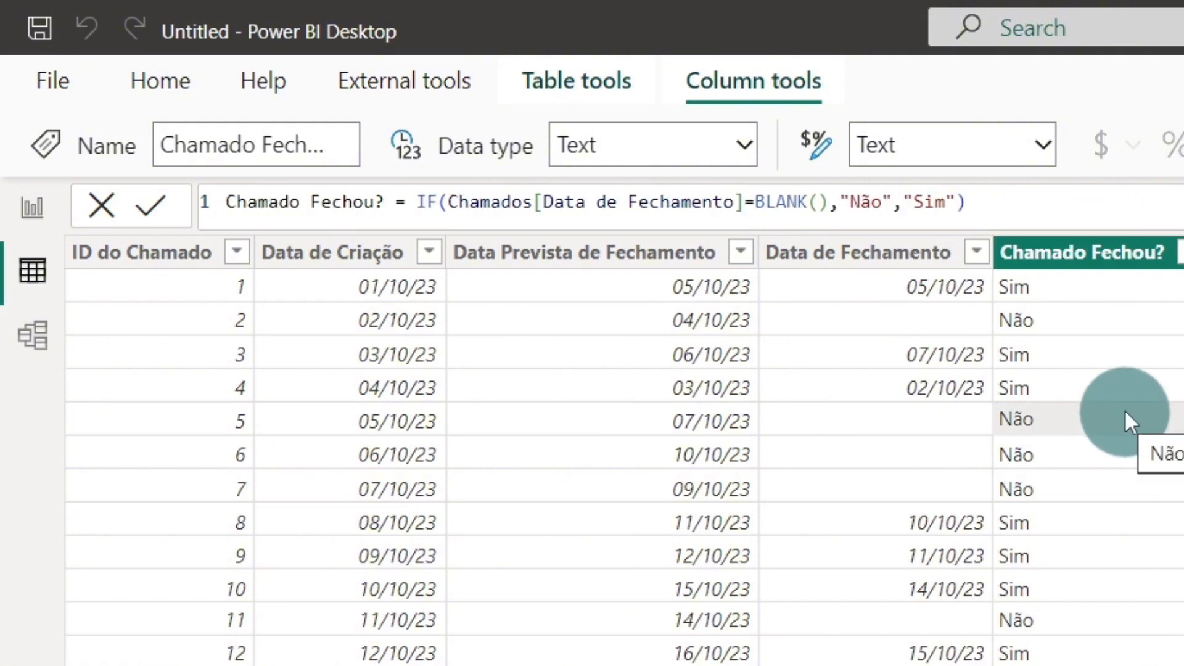
{"action": "left_click", "coordinate": [1181, 409]}
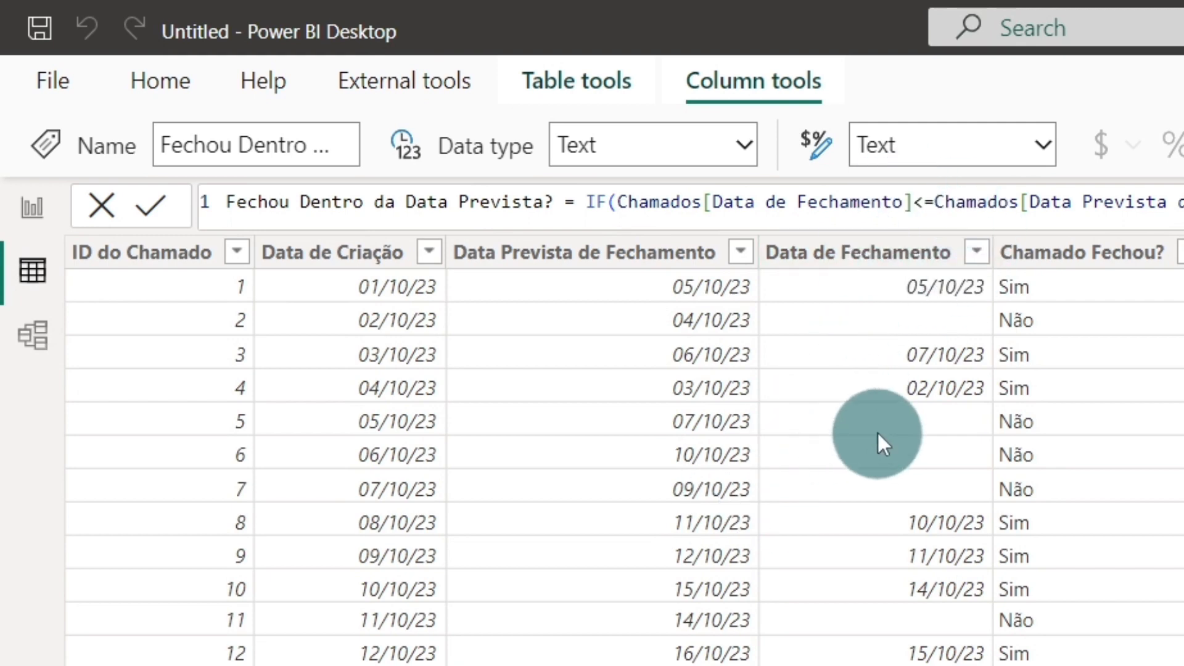
{"action": "left_click", "coordinate": [630, 430]}
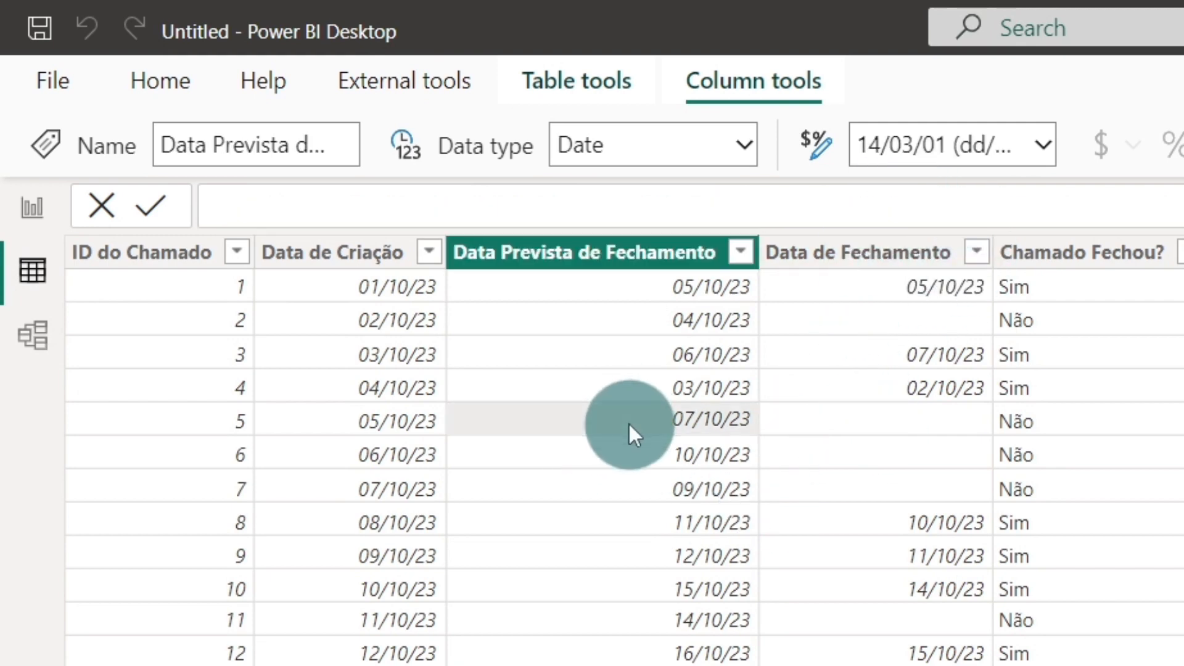
{"action": "left_click", "coordinate": [910, 431]}
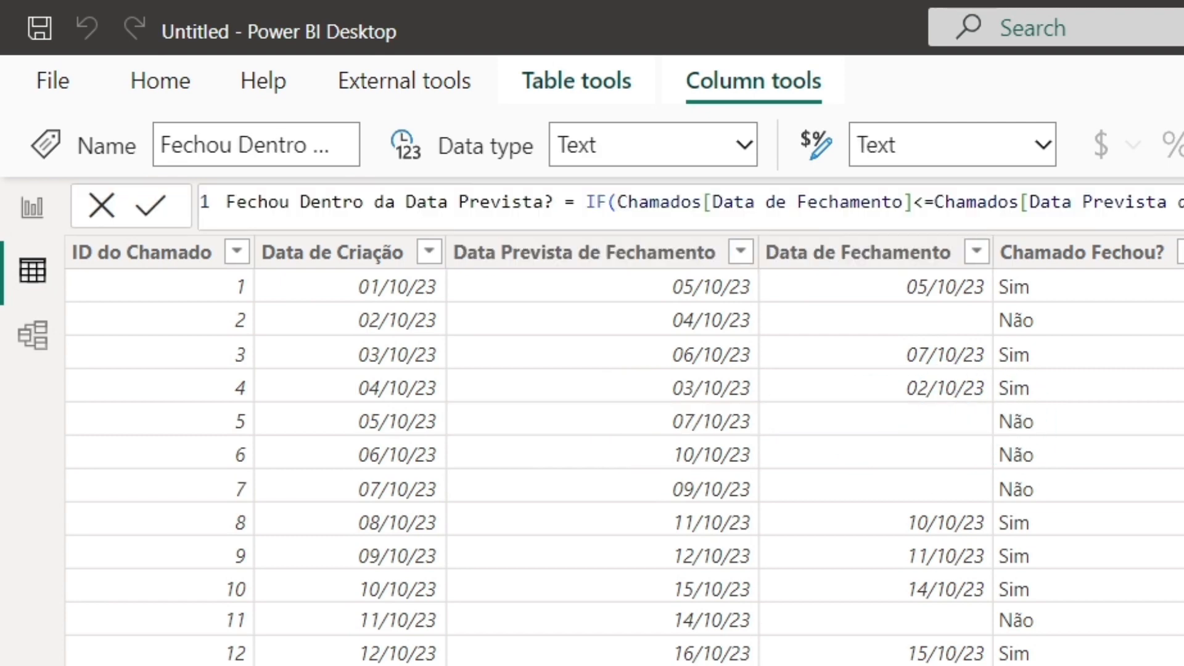
{"action": "left_click", "coordinate": [893, 423]}
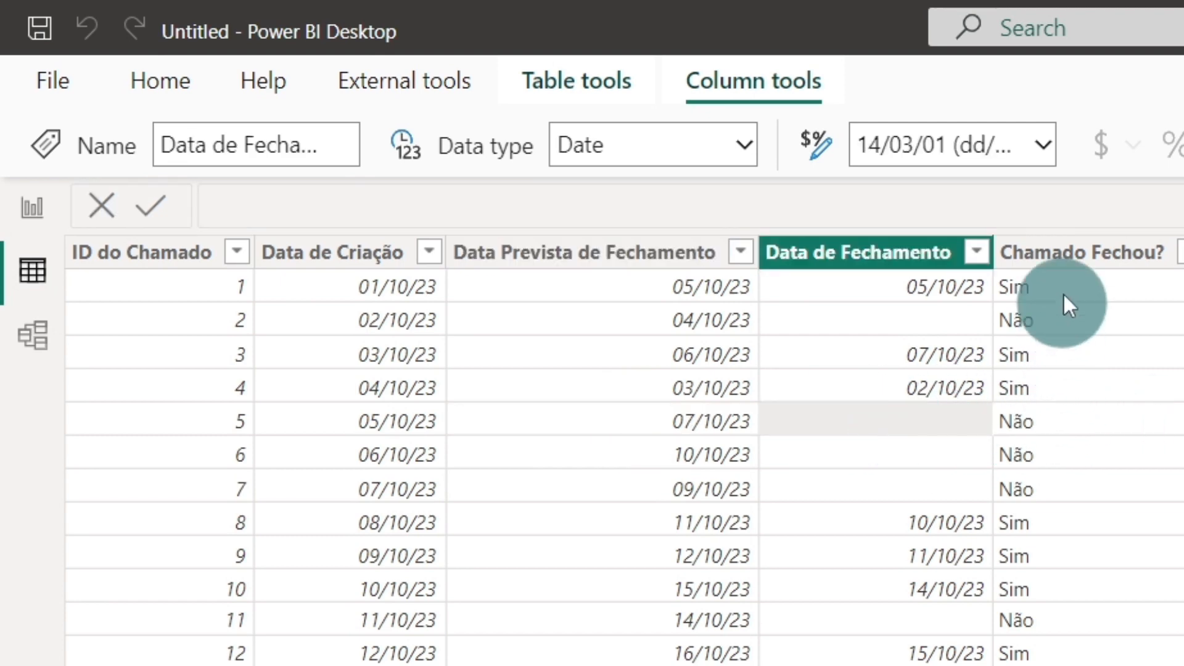
{"action": "left_click", "coordinate": [1084, 254]}
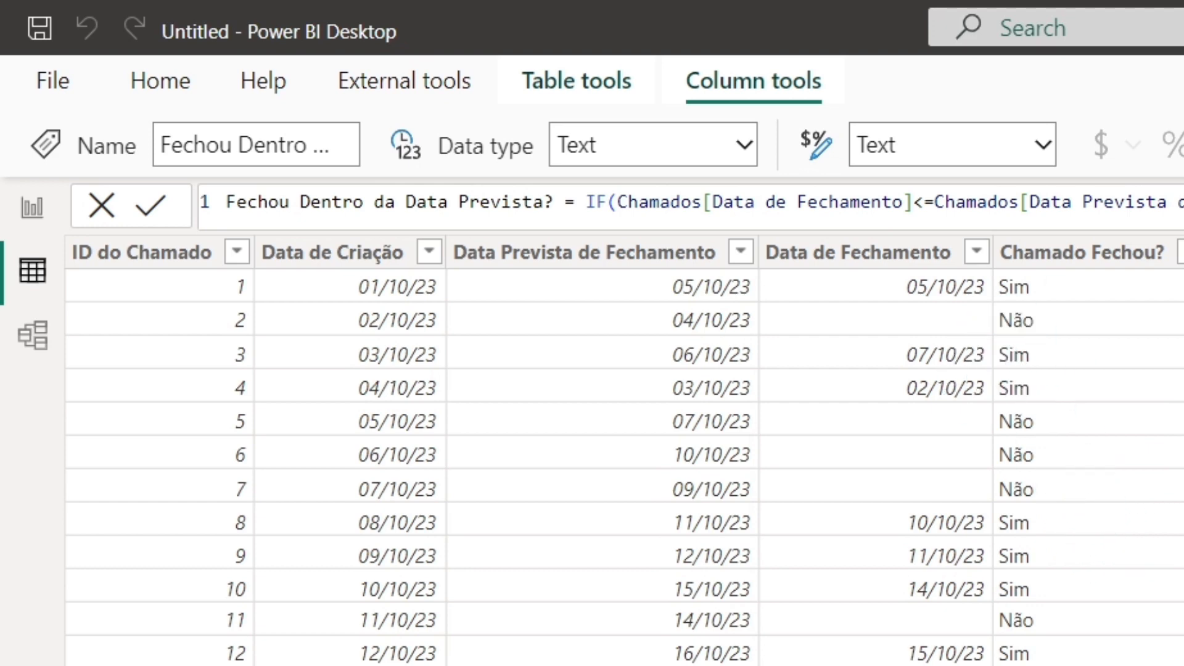
Split the "Fechou Dentro da Data Prevista?" formula into indented lines before IF and after its opening parenthesis, enlarging the formula text
{"action": "left_click", "coordinate": [591, 202]}
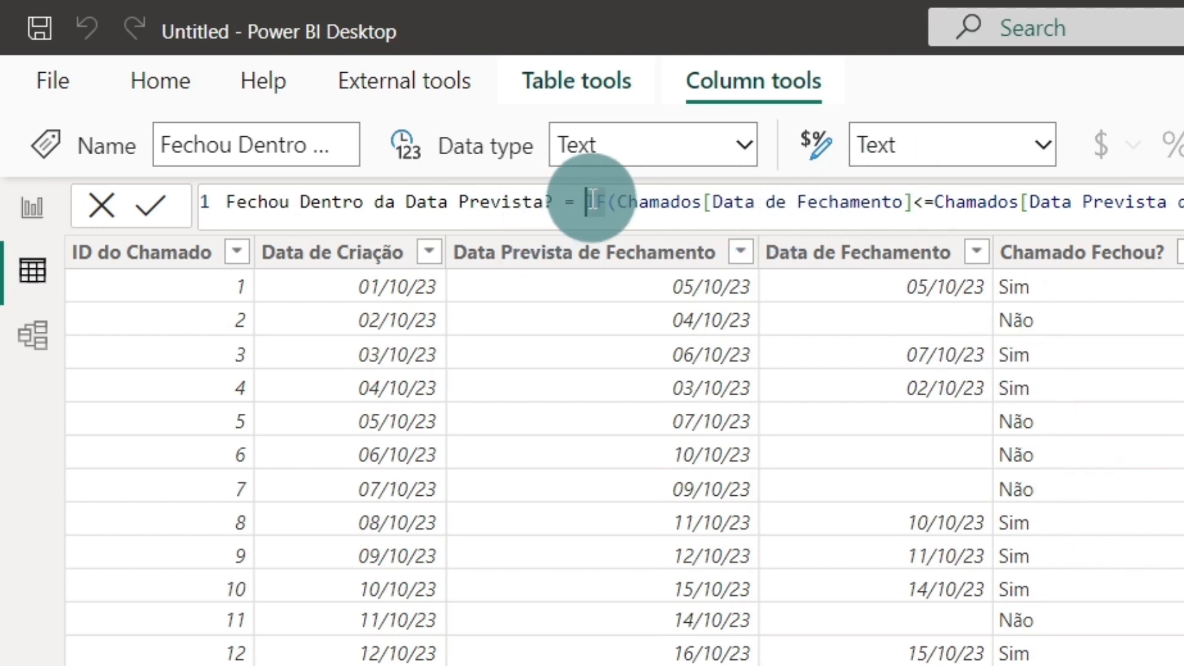
{"action": "key", "text": "shift+Return"}
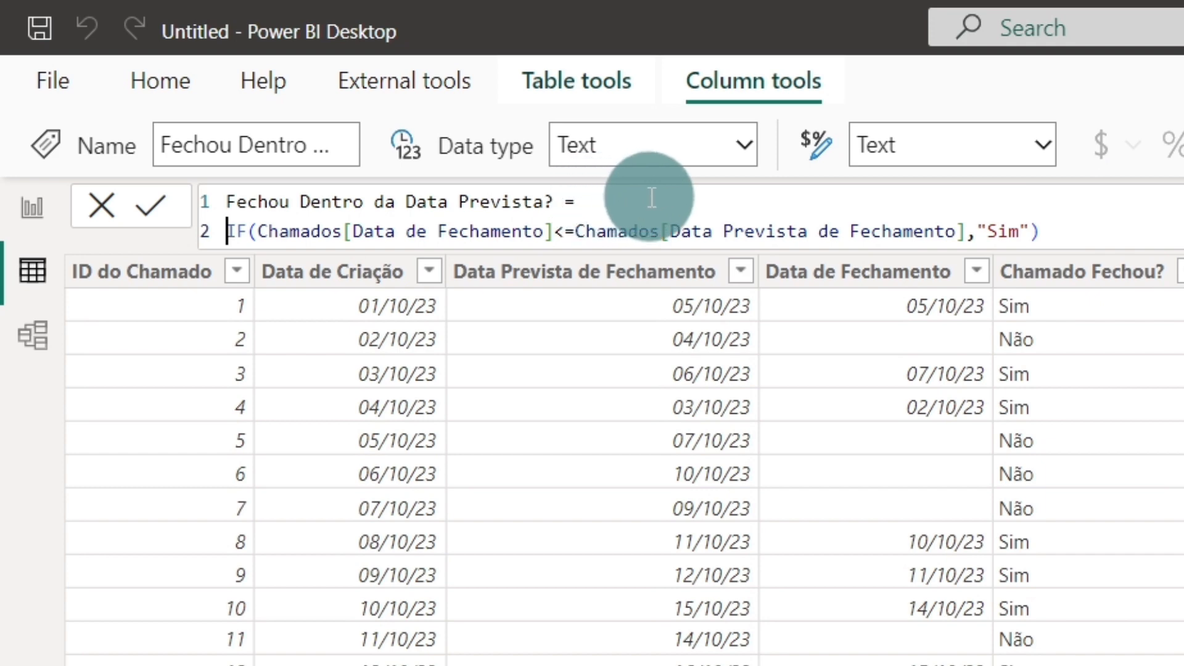
{"action": "scroll", "coordinate": [667, 235], "scroll_direction": "up", "scroll_amount": 2, "text": "ctrl"}
{"action": "scroll", "coordinate": [666, 235], "scroll_direction": "up", "scroll_amount": 1, "text": "ctrl"}
{"action": "key", "text": "Tab"}
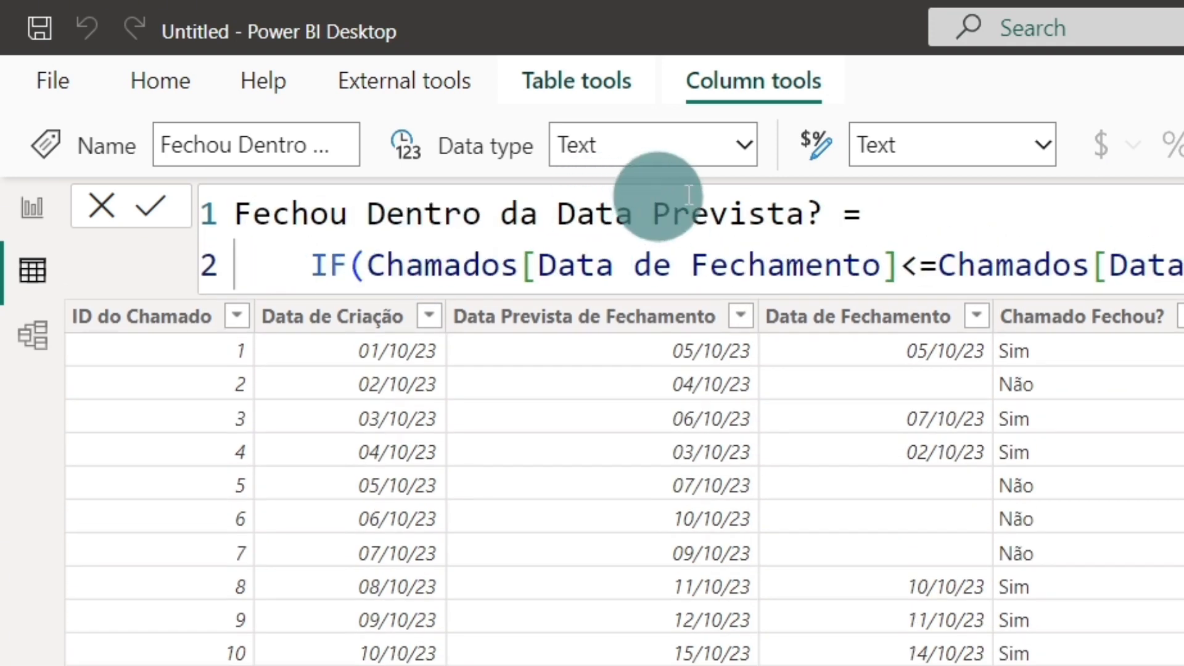
{"action": "key", "text": "Right"}
{"action": "key", "text": "Right"}
{"action": "key", "text": "Right"}
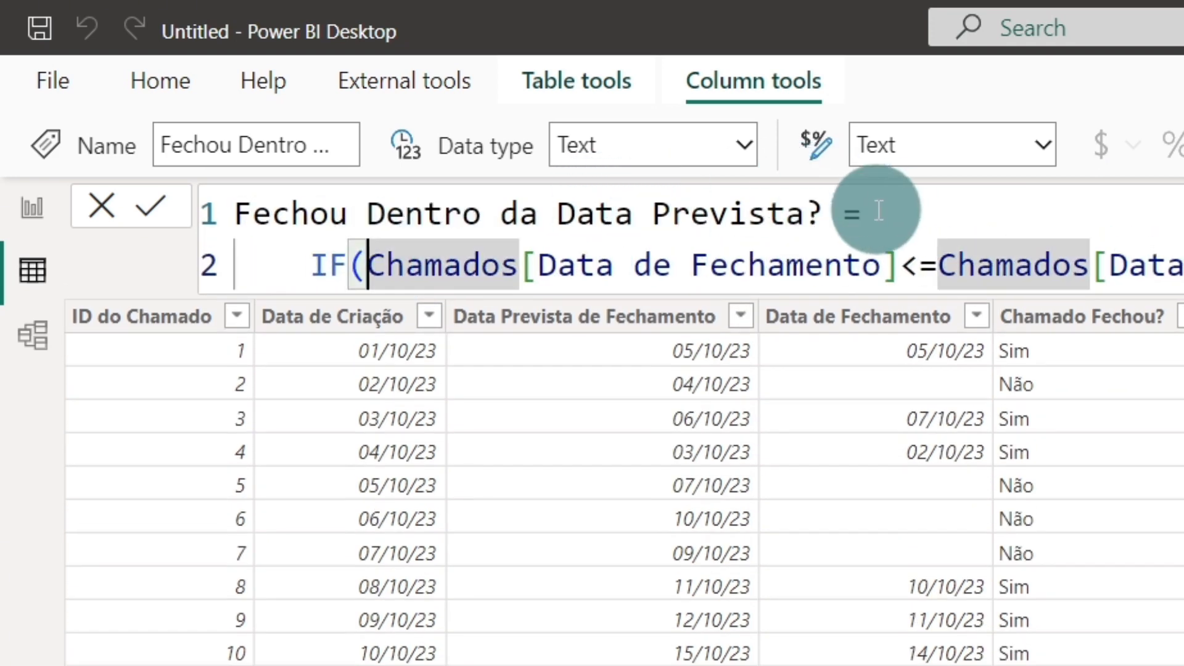
{"action": "key", "text": "shift+Return"}
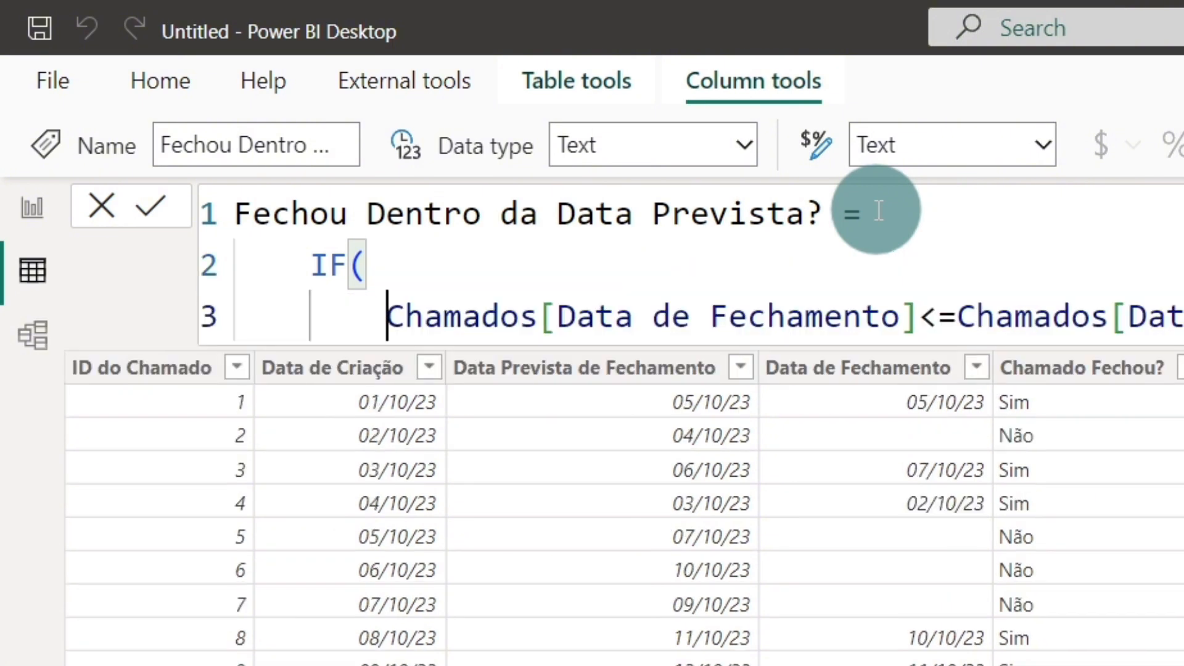
Insert the condition Chamados[Chamado Fechou?]="Sim", on its own line above the date comparison inside the IF
{"action": "key", "text": "shift+Return"}
{"action": "left_click", "coordinate": [474, 298]}
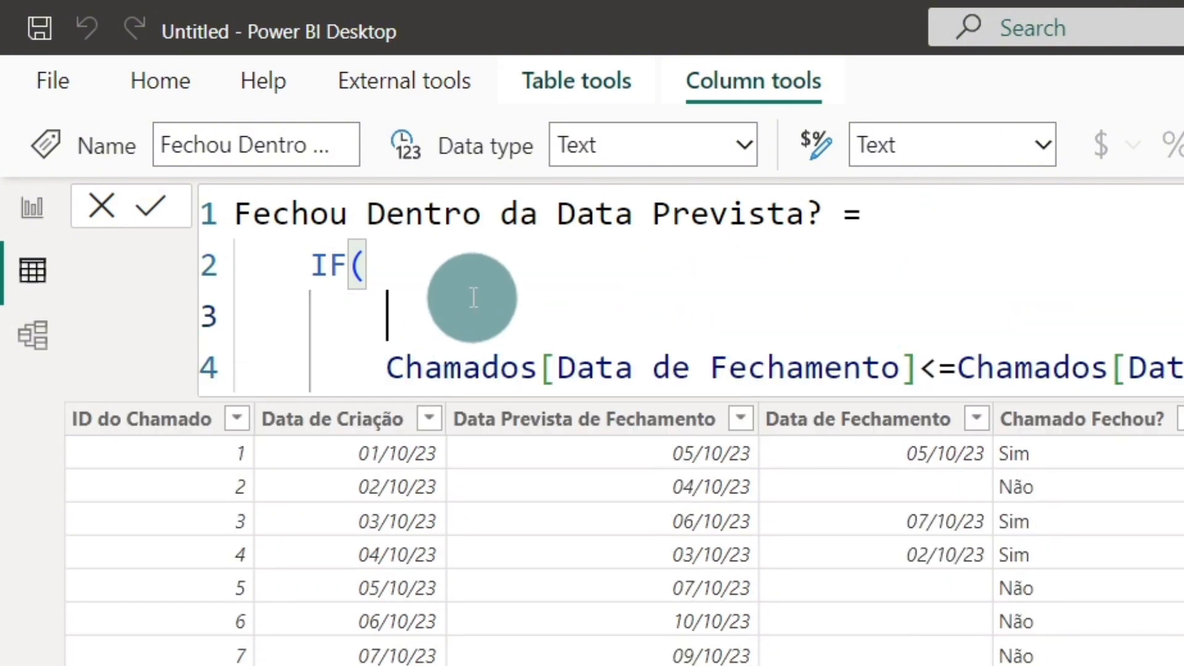
{"action": "type", "text": "ca"}
{"action": "key", "text": "BackSpace"}
{"action": "type", "text": "hama"}
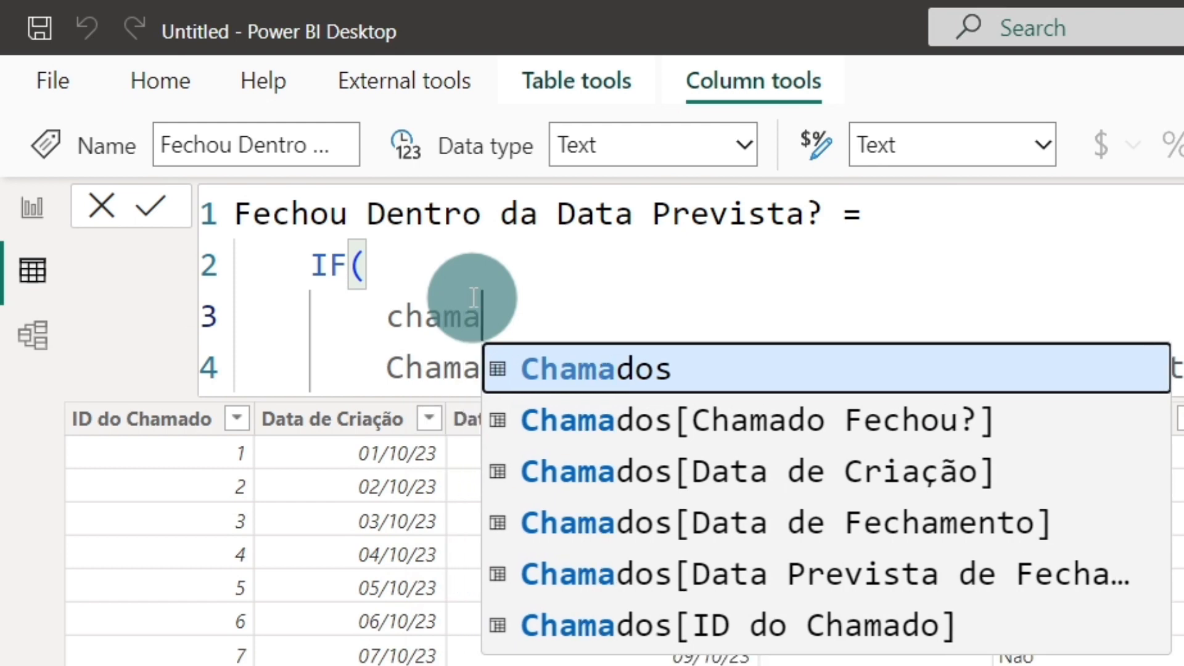
{"action": "key", "text": "Down"}
{"action": "key", "text": "Tab"}
{"action": "type", "text": "=\"n"}
{"action": "key", "text": "BackSpace"}
{"action": "type", "text": "n"}
{"action": "key", "text": "Caps_Lock"}
{"action": "type", "text": "Ã"}
{"action": "key", "text": "BackSpace"}
{"action": "key", "text": "BackSpace"}
{"action": "type", "text": "s"}
{"action": "key", "text": "BackSpace"}
{"action": "key", "text": "Caps_Lock"}
{"action": "type", "text": "Sim"}
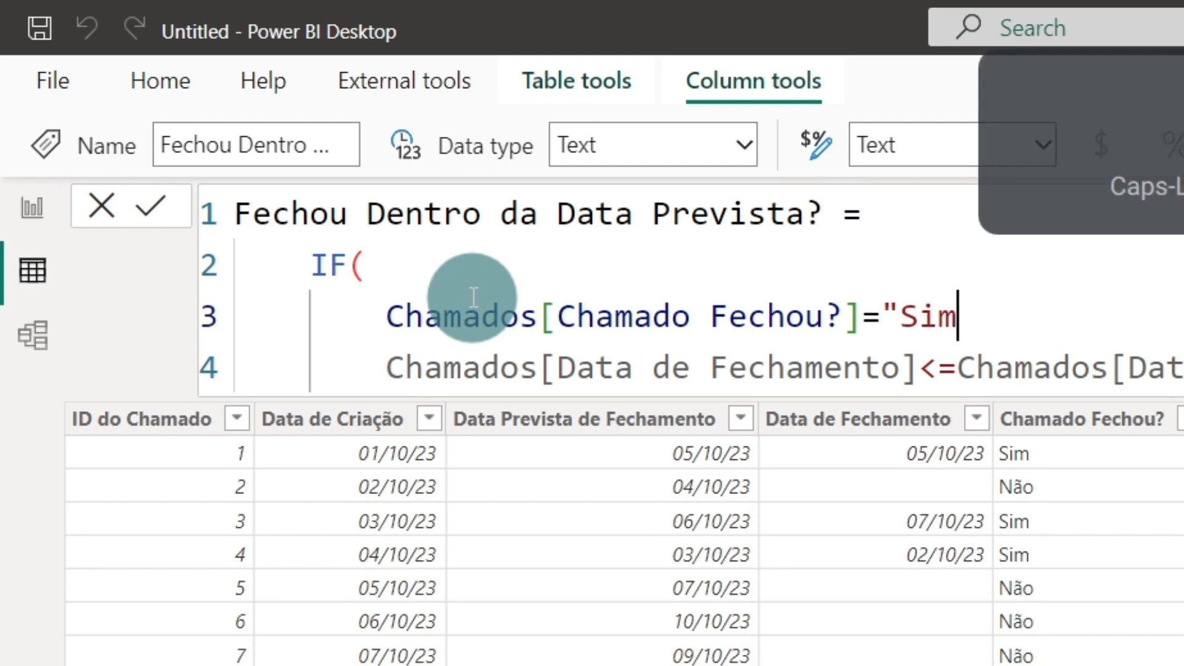
{"action": "type", "text": "\","}
{"action": "key", "text": "Return"}
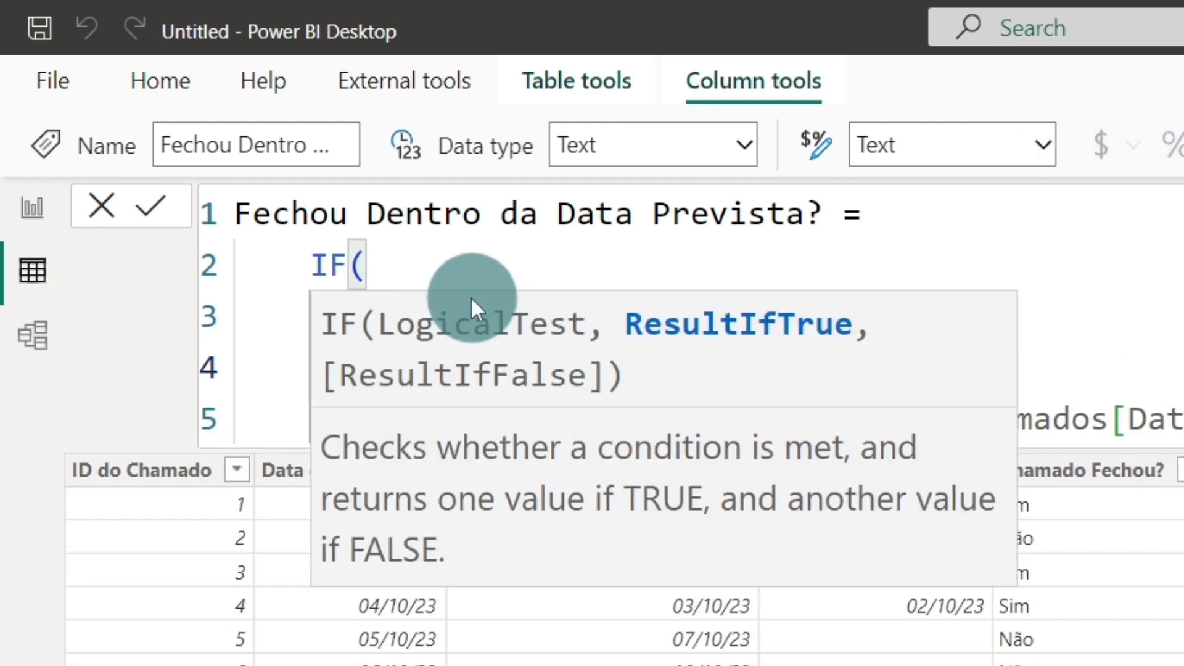
Open a nested IF( on the line above the date comparison and indent the comparison beneath it
{"action": "left_click", "coordinate": [487, 249]}
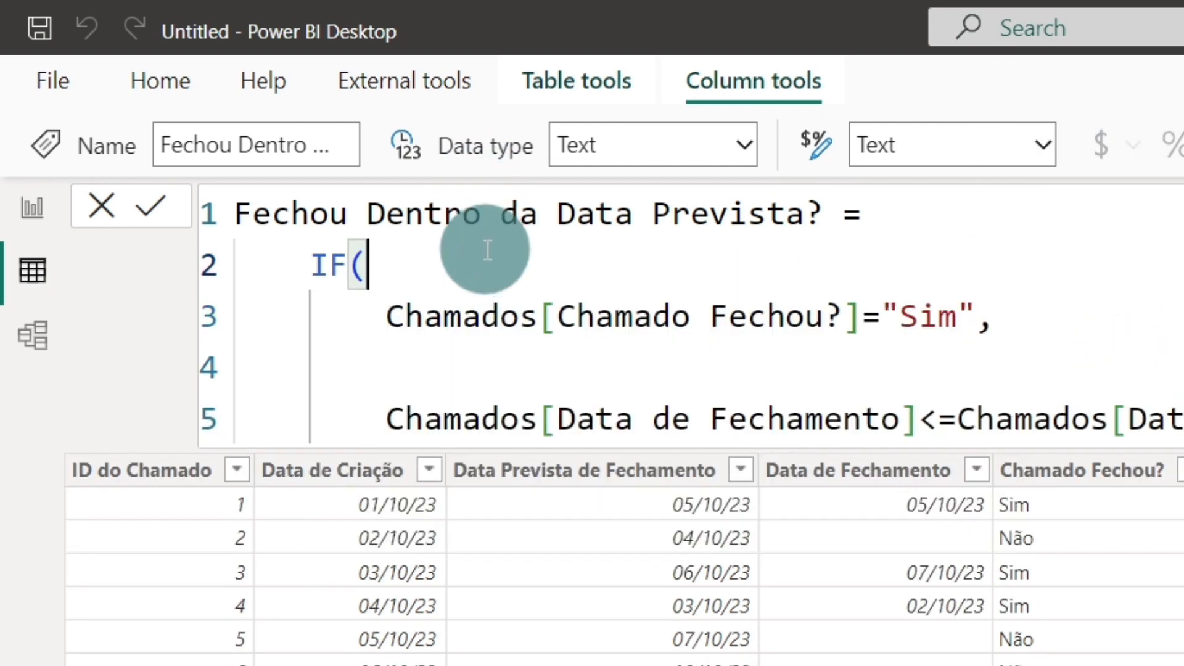
{"action": "left_click", "coordinate": [432, 376]}
{"action": "type", "text": "IF("}
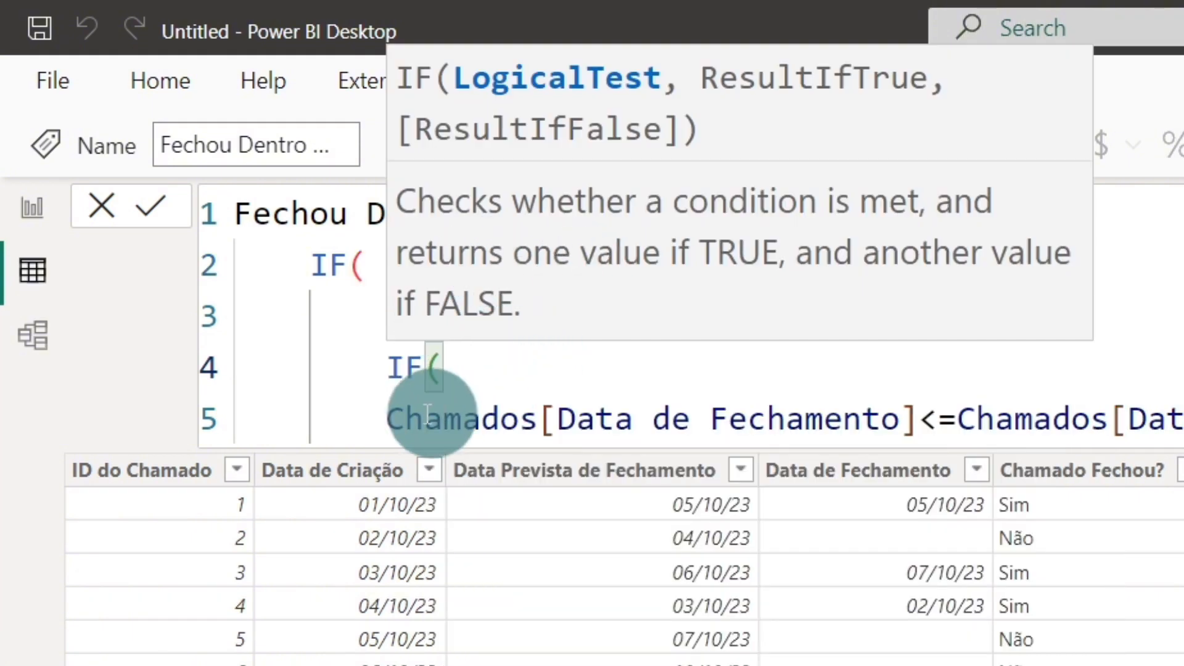
{"action": "left_click", "coordinate": [383, 414]}
{"action": "key", "text": "Tab"}
{"action": "left_click_drag", "start_coordinate": [387, 316], "coordinate": [958, 315]}
{"action": "left_click", "coordinate": [635, 419]}
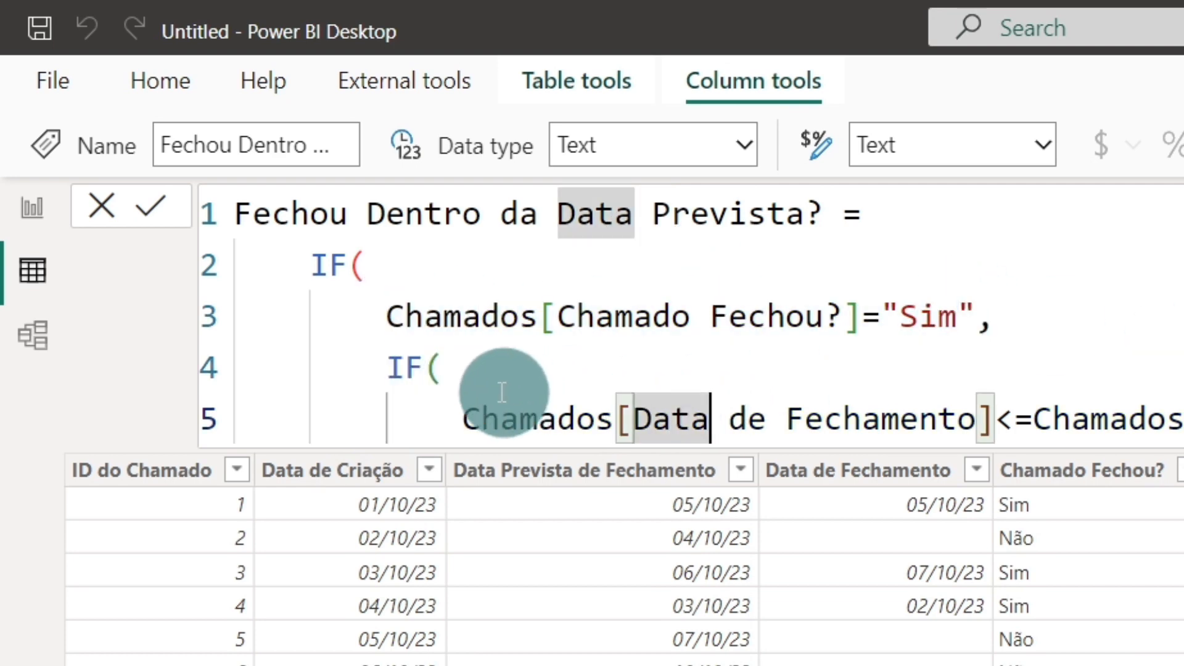
Add "Não está fechado" on its own line as the outer IF's false result, close the parenthesis and commit the formula
{"action": "left_click_drag", "start_coordinate": [481, 420], "coordinate": [1181, 420]}
{"action": "left_click", "coordinate": [1018, 362]}
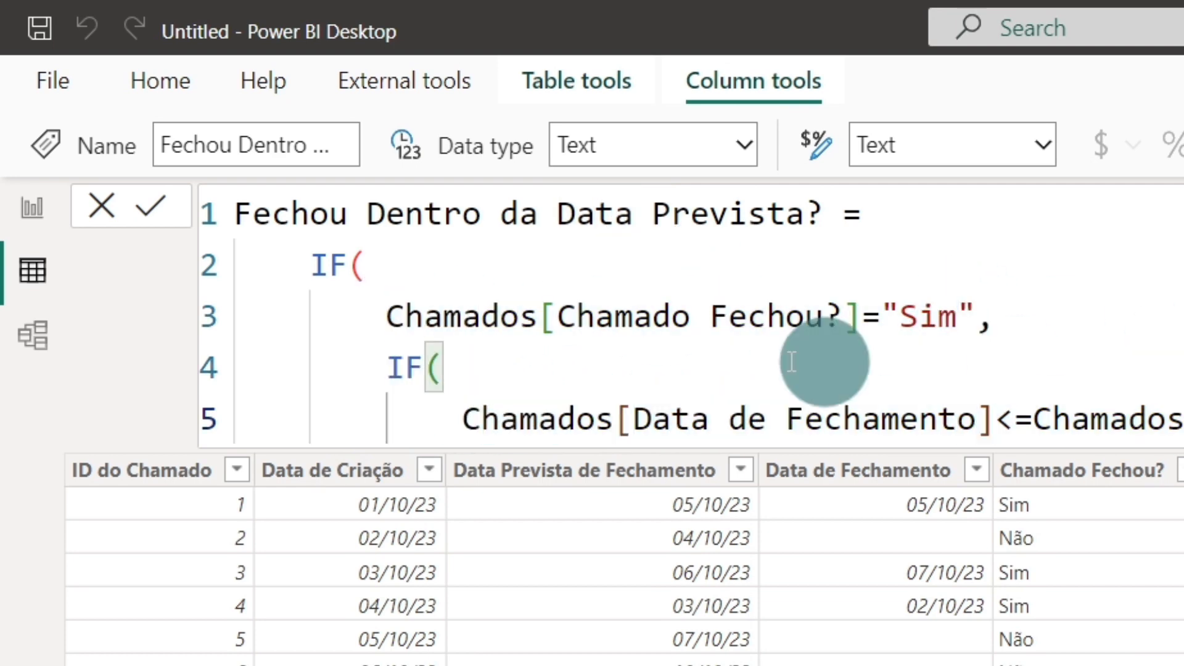
{"action": "left_click", "coordinate": [455, 396]}
{"action": "key", "text": "shift+End"}
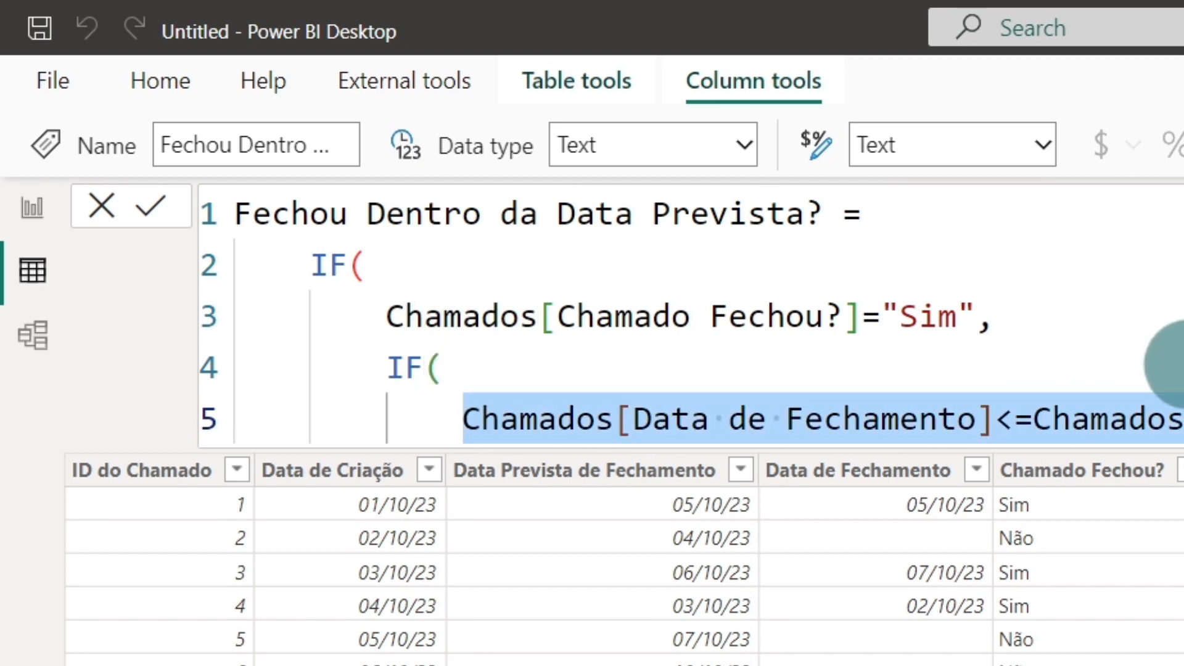
{"action": "left_click", "coordinate": [444, 367]}
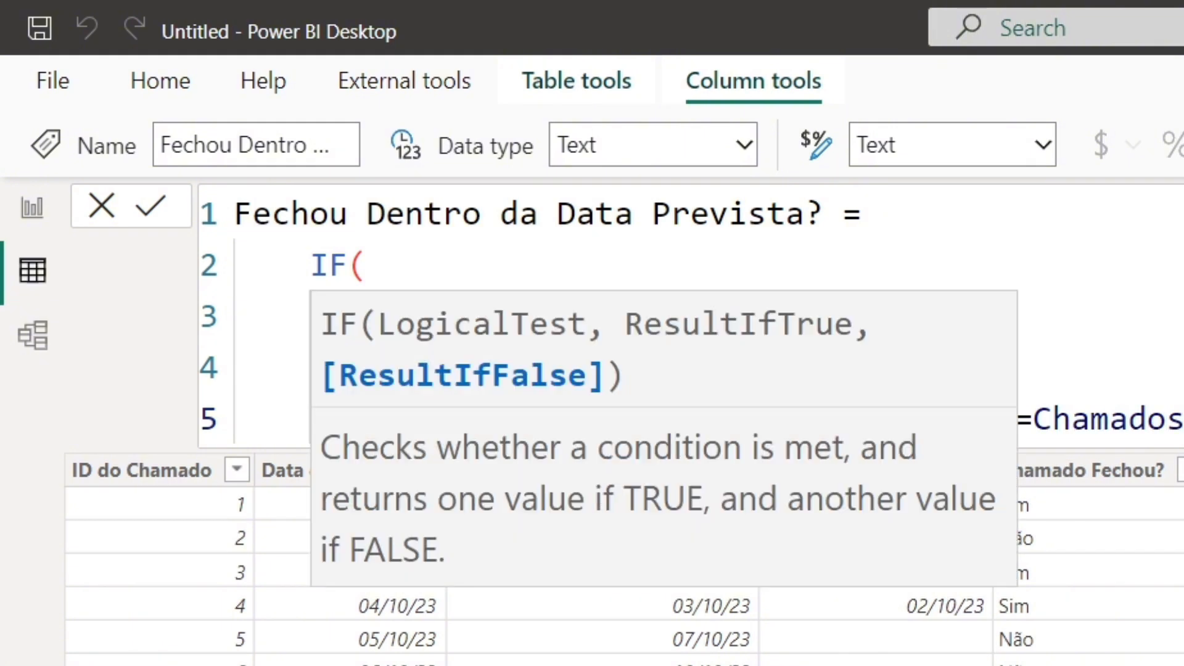
{"action": "left_click", "coordinate": [401, 467]}
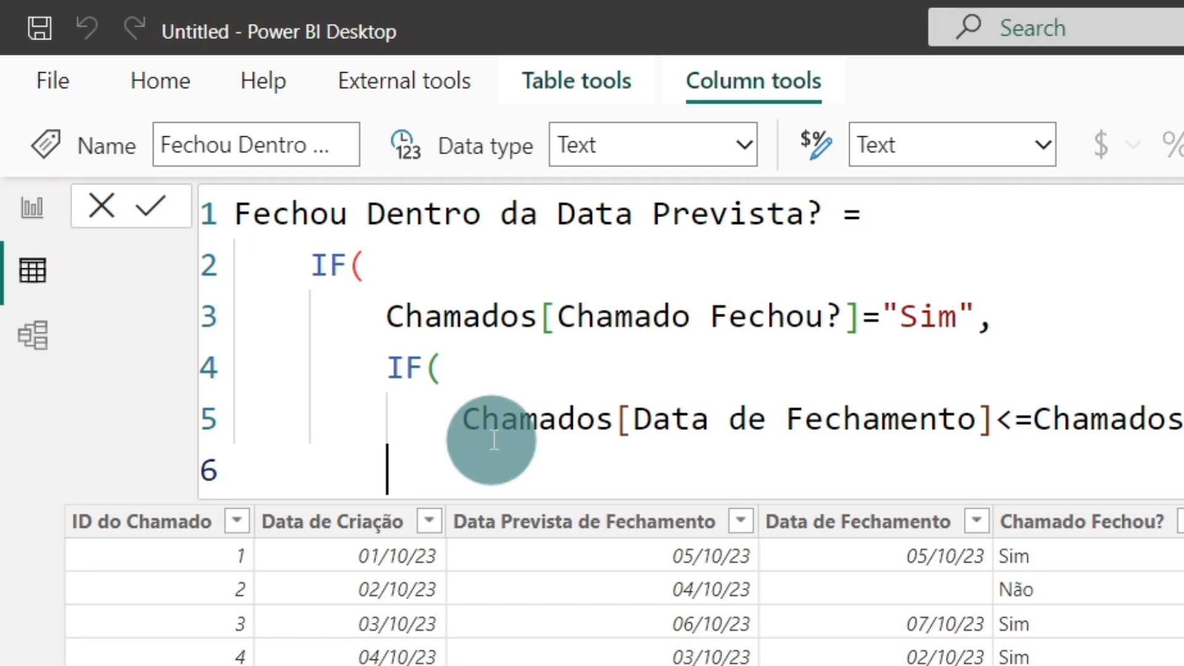
{"action": "type", "text": "\""}
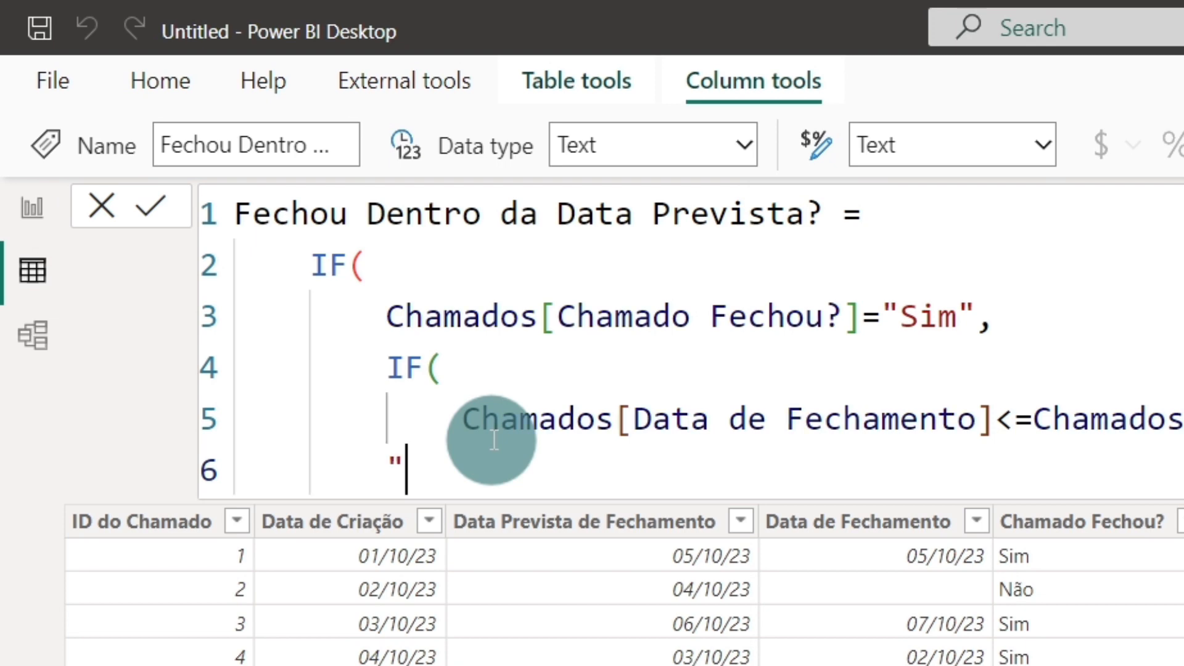
{"action": "type", "text": "Ou"}
{"action": "type", "text": "ão está fech"}
{"action": "type", "text": "ado))"}
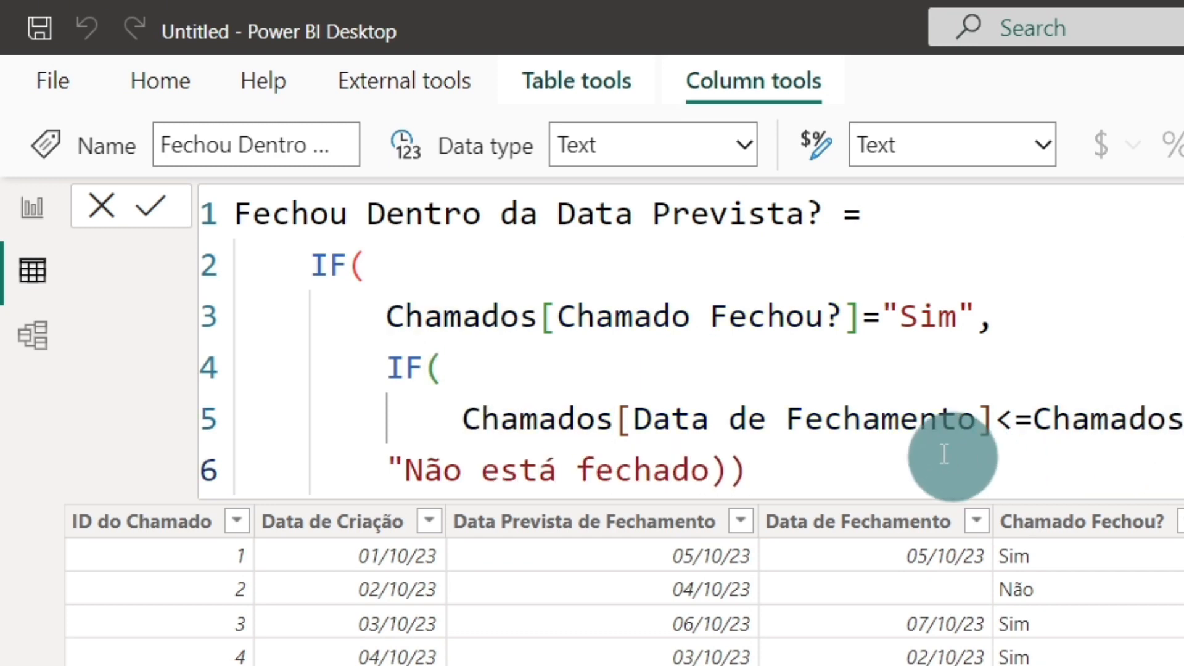
{"action": "left_click", "coordinate": [763, 466]}
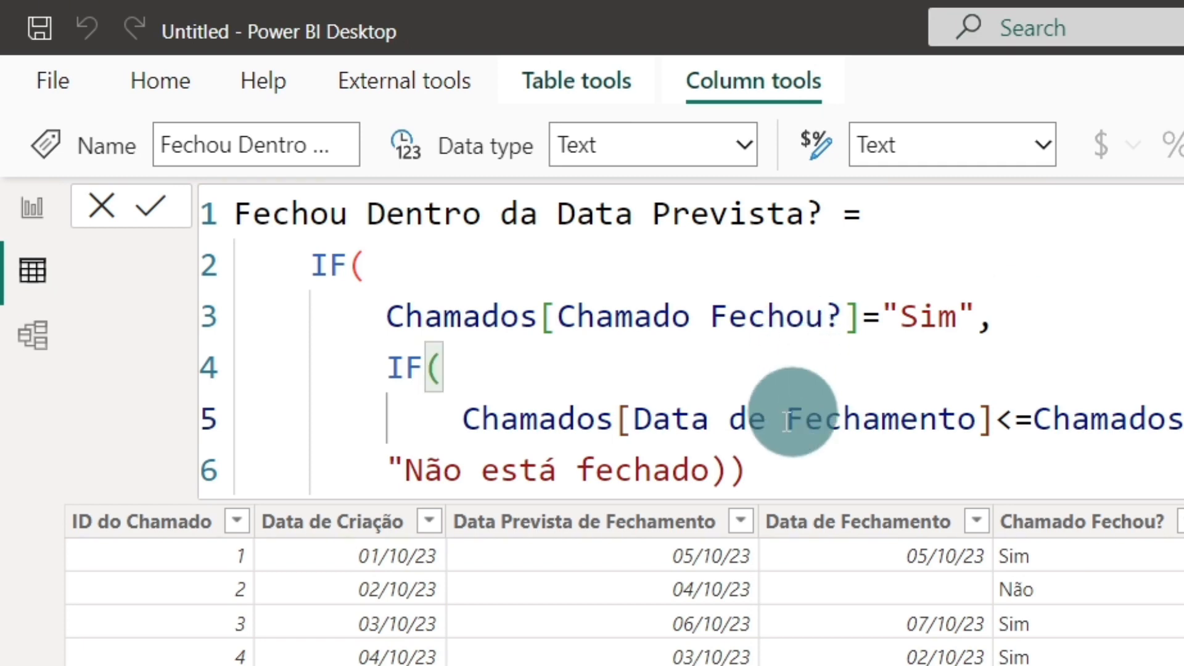
{"action": "key", "text": "BackSpace"}
{"action": "left_click", "coordinate": [717, 466]}
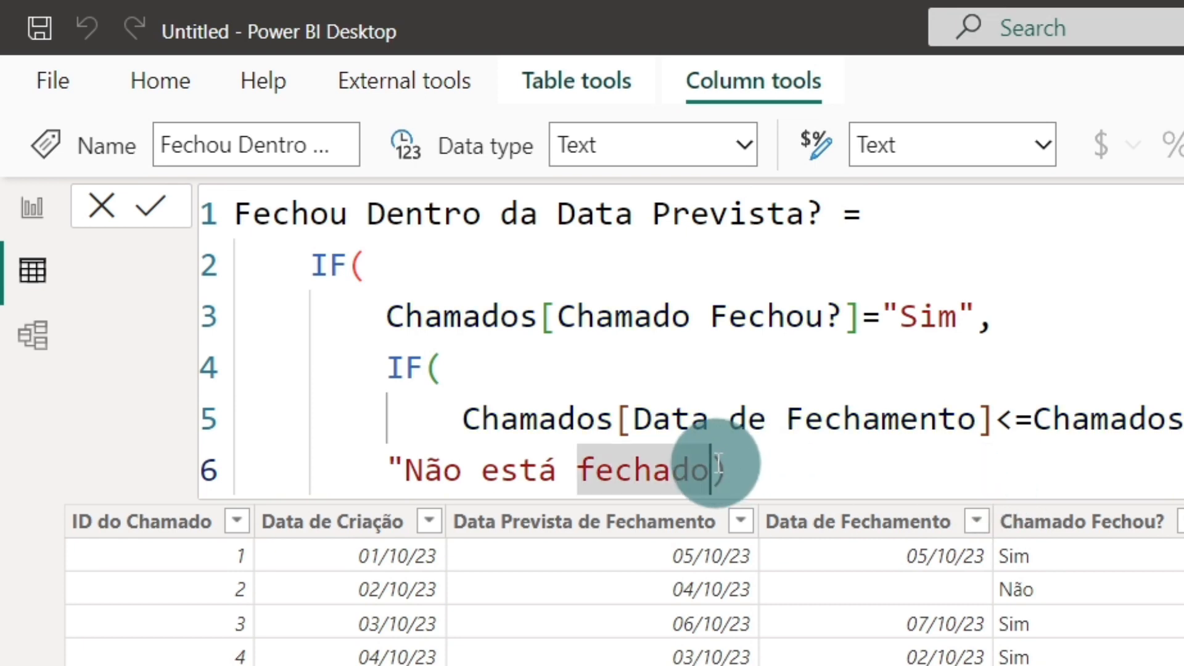
{"action": "type", "text": "\""}
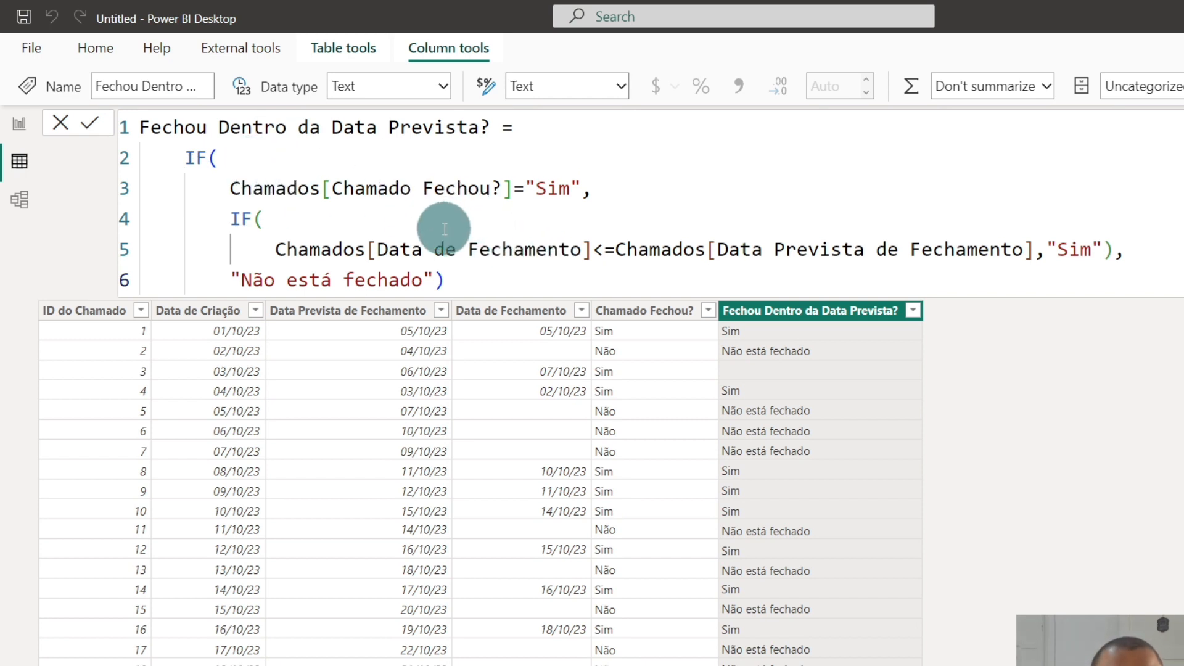
{"action": "left_click_drag", "start_coordinate": [226, 210], "coordinate": [563, 290]}
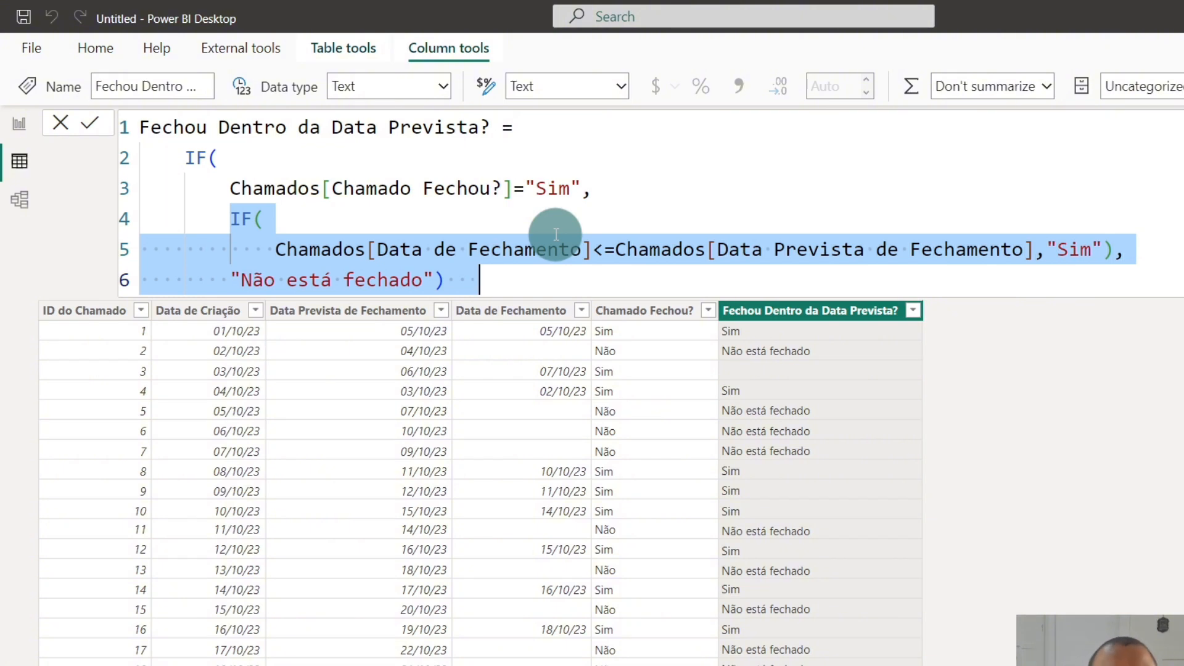
{"action": "left_click", "coordinate": [585, 230]}
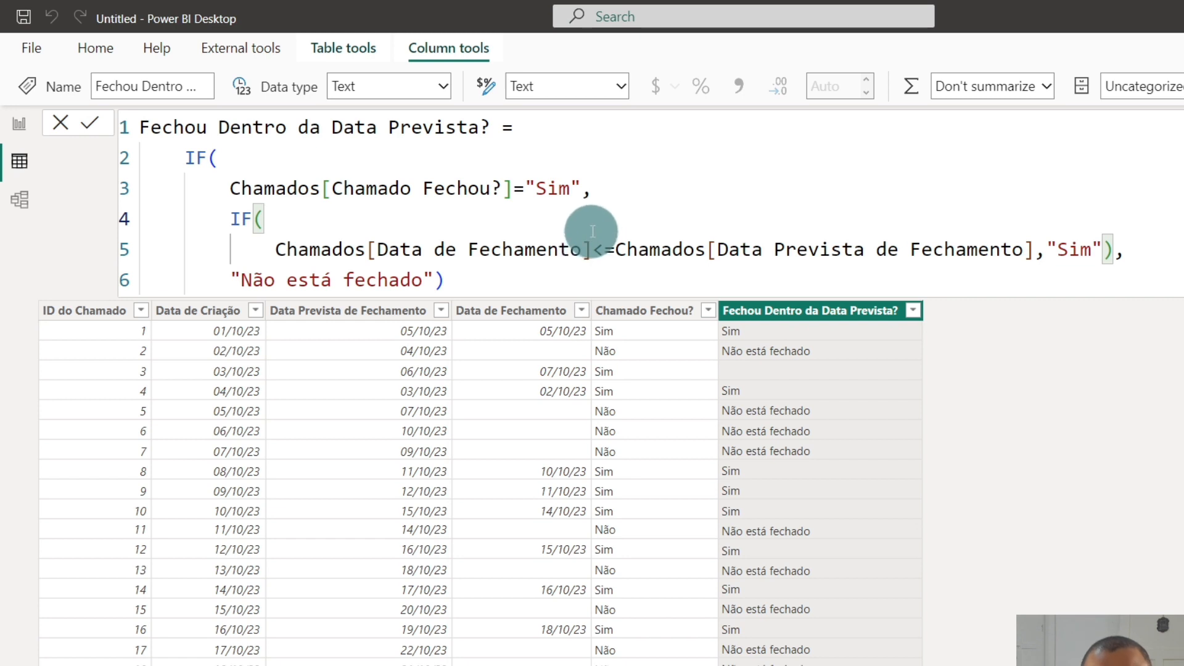
{"action": "left_click_drag", "start_coordinate": [230, 188], "coordinate": [571, 180]}
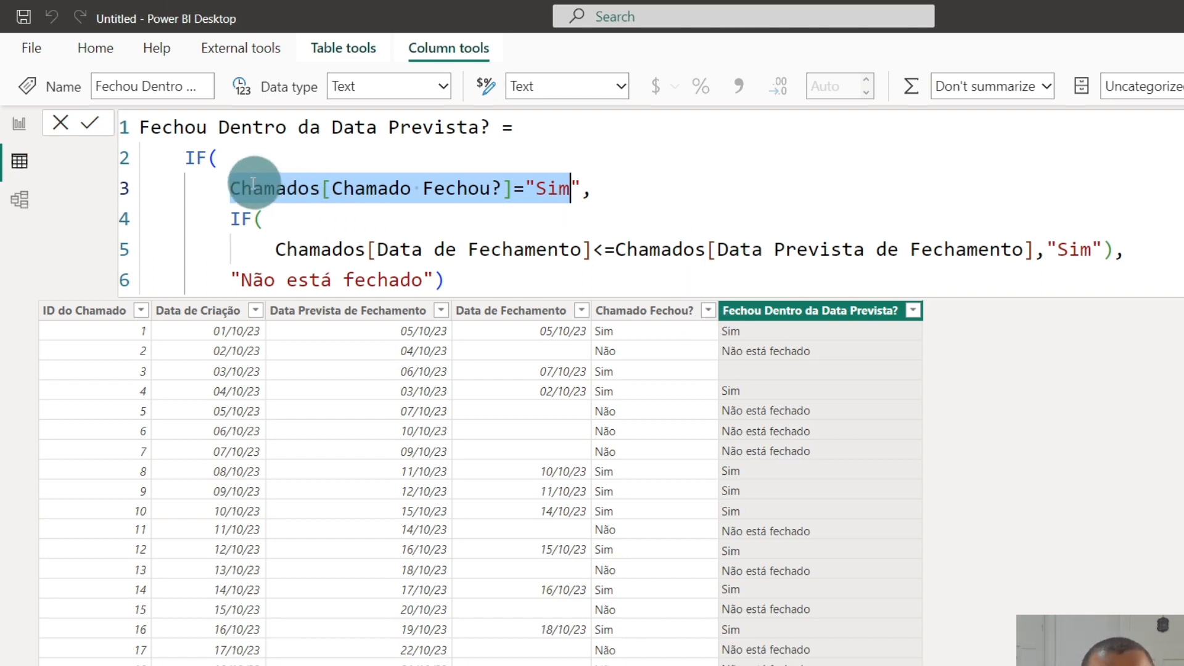
{"action": "left_click", "coordinate": [227, 186]}
{"action": "key", "text": "Caps_Lock"}
{"action": "type", "text": "AND"}
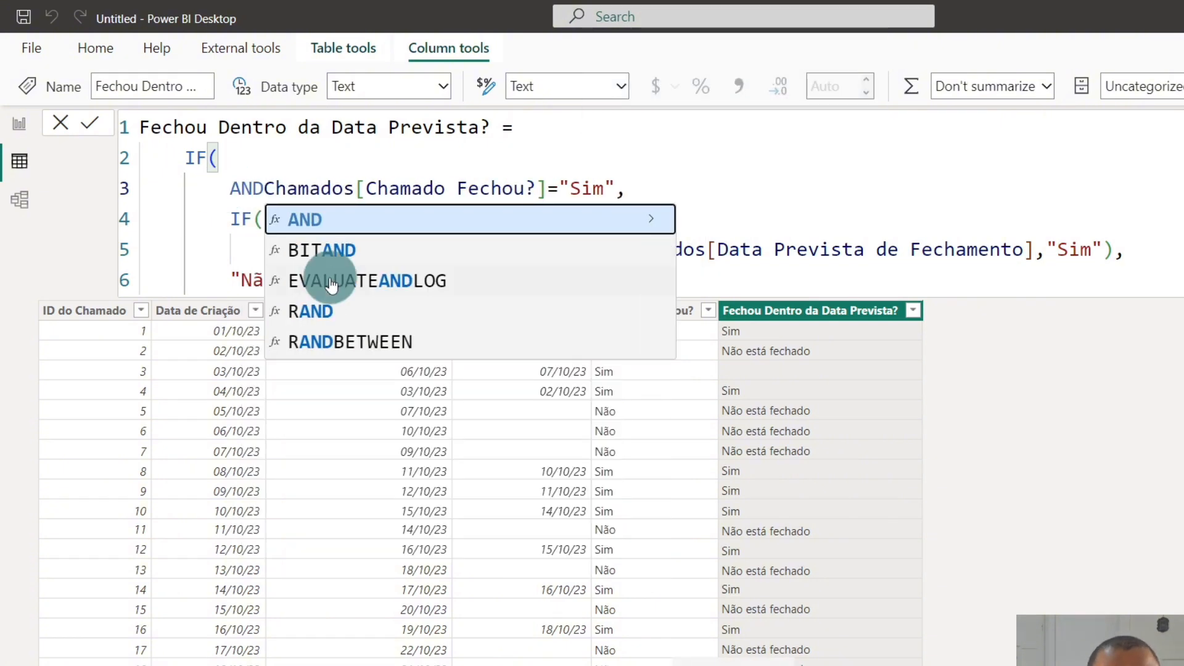
{"action": "key", "text": "BackSpace"}
{"action": "key", "text": "BackSpace"}
{"action": "key", "text": "BackSpace"}
Replace the comma after the Chamados[Chamado Fechou?]="Sim" condition with && and start a new line beneath it
{"action": "left_click", "coordinate": [618, 190]}
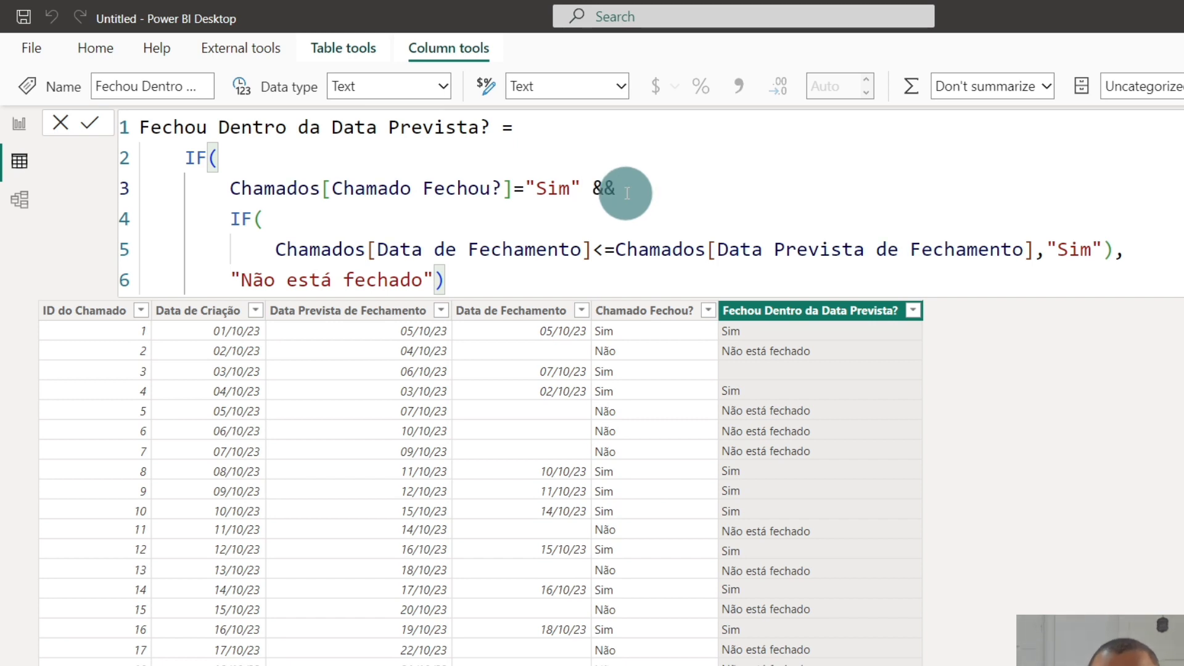
{"action": "type", "text": "&&"}
{"action": "key", "text": "Return"}
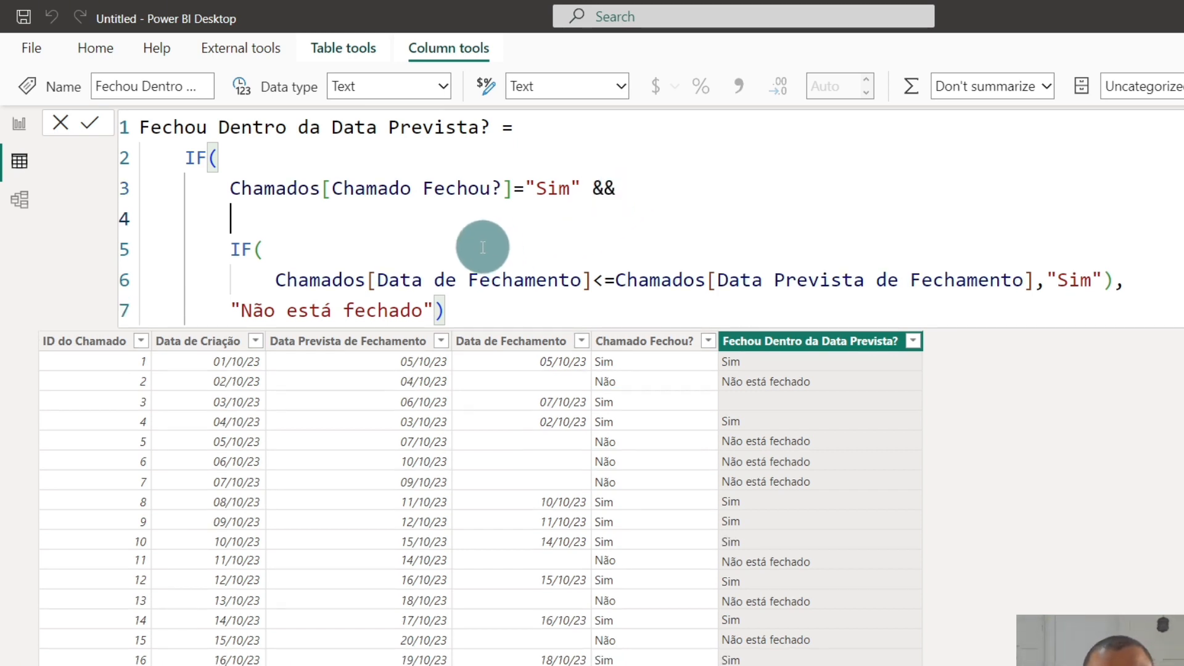
Try to move the date comparison out of the nested IF onto the empty line below &&
{"action": "left_click_drag", "start_coordinate": [1038, 279], "coordinate": [275, 278]}
{"action": "key", "text": "ctrl+x"}
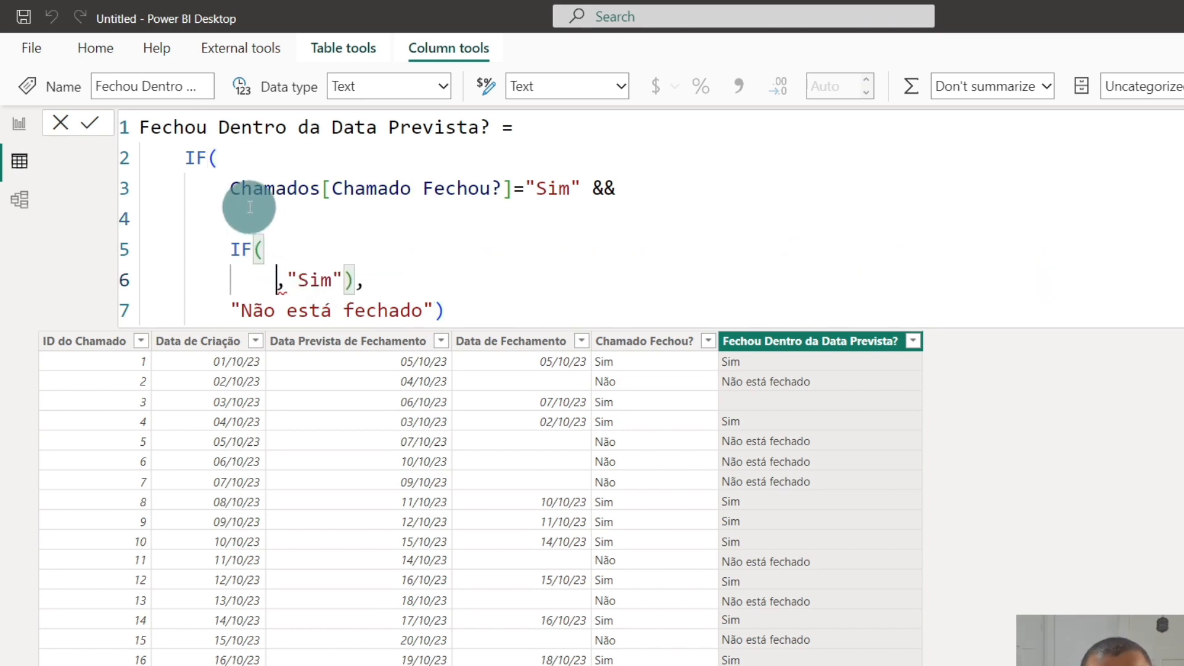
{"action": "left_click", "coordinate": [261, 219]}
{"action": "key", "text": "ctrl+v"}
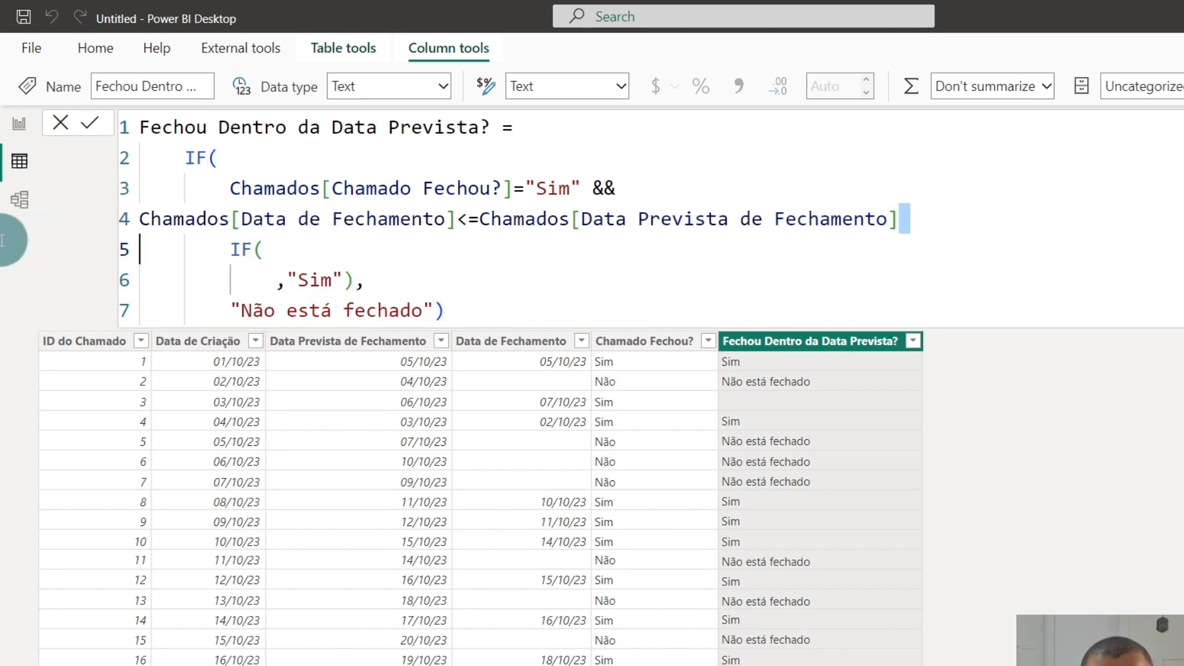
{"action": "left_click", "coordinate": [140, 217], "text": "shift"}
{"action": "key", "text": "ctrl+x"}
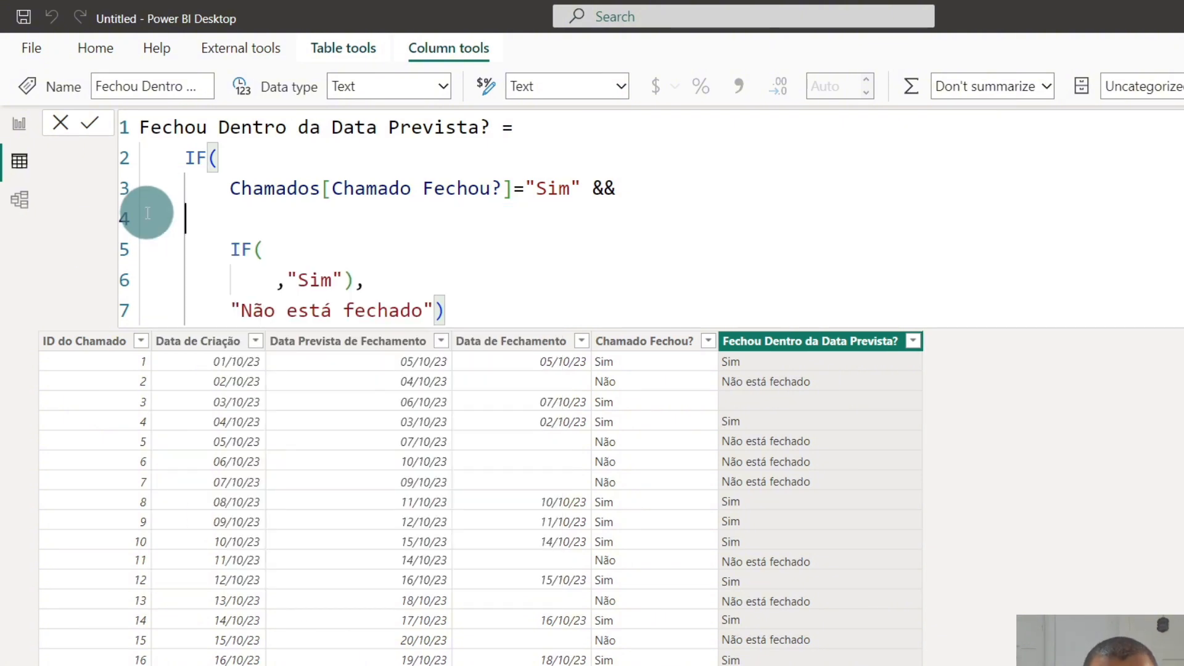
Insert the column reference Chamados[Data de Fechamento] on a new line directly below the && condition
{"action": "left_click_drag", "start_coordinate": [230, 188], "coordinate": [628, 189]}
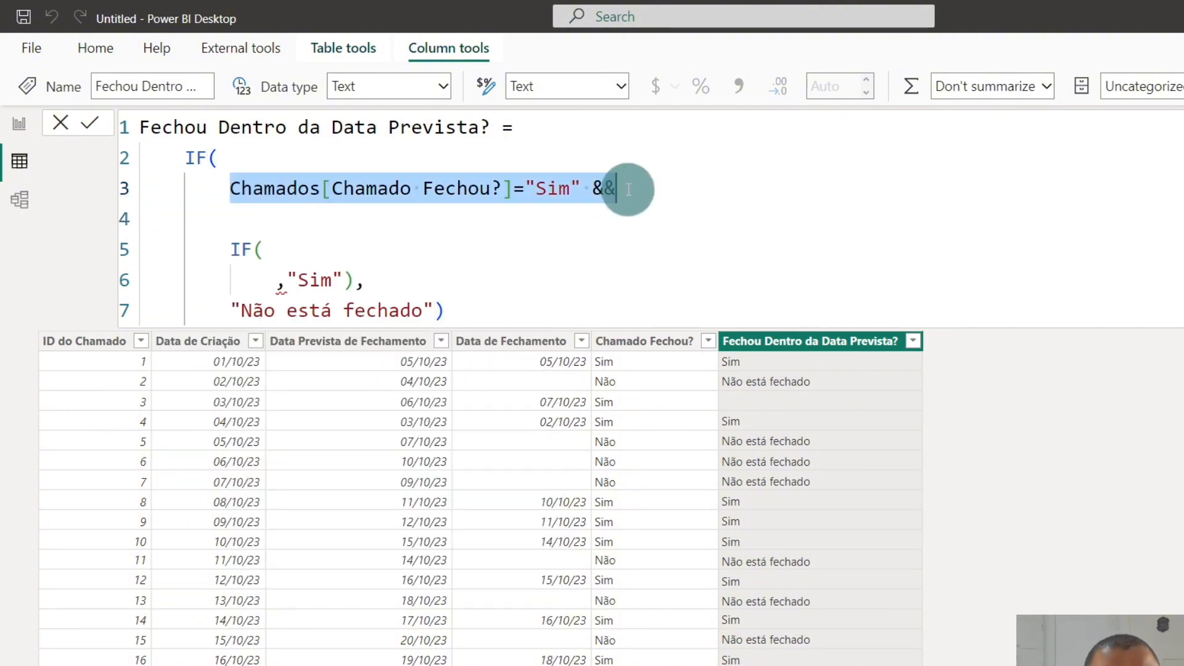
{"action": "left_click", "coordinate": [545, 189]}
{"action": "left_click", "coordinate": [230, 189]}
{"action": "left_click_drag", "start_coordinate": [230, 189], "coordinate": [613, 190]}
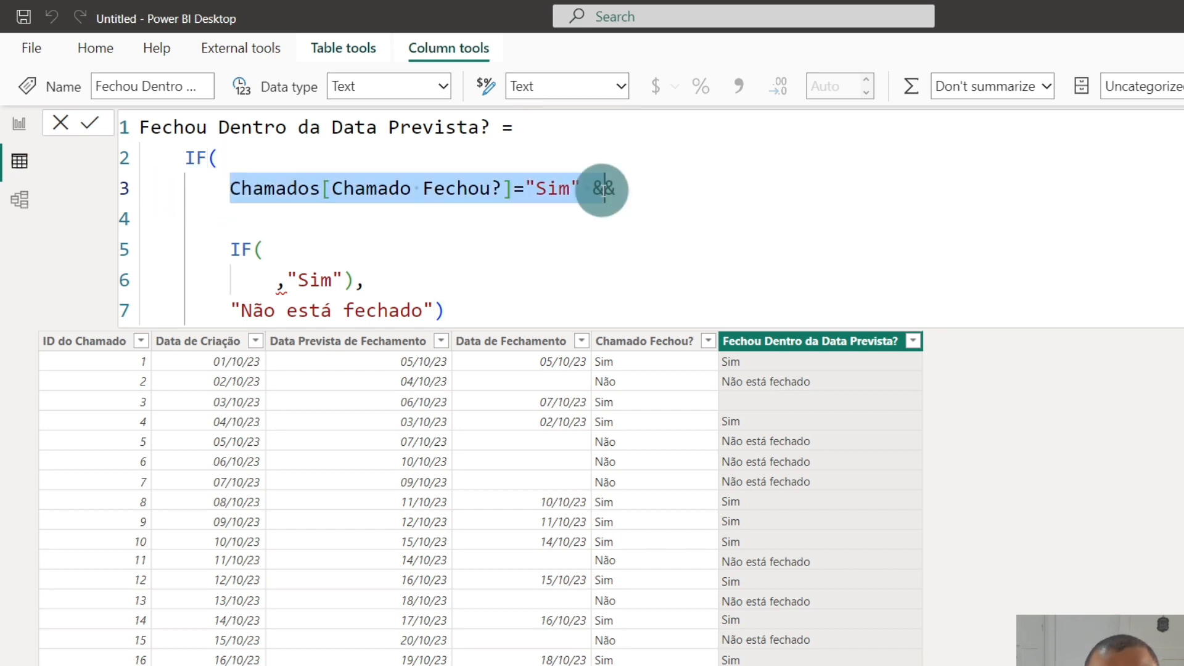
{"action": "left_click", "coordinate": [639, 182]}
{"action": "key", "text": "shift+Return"}
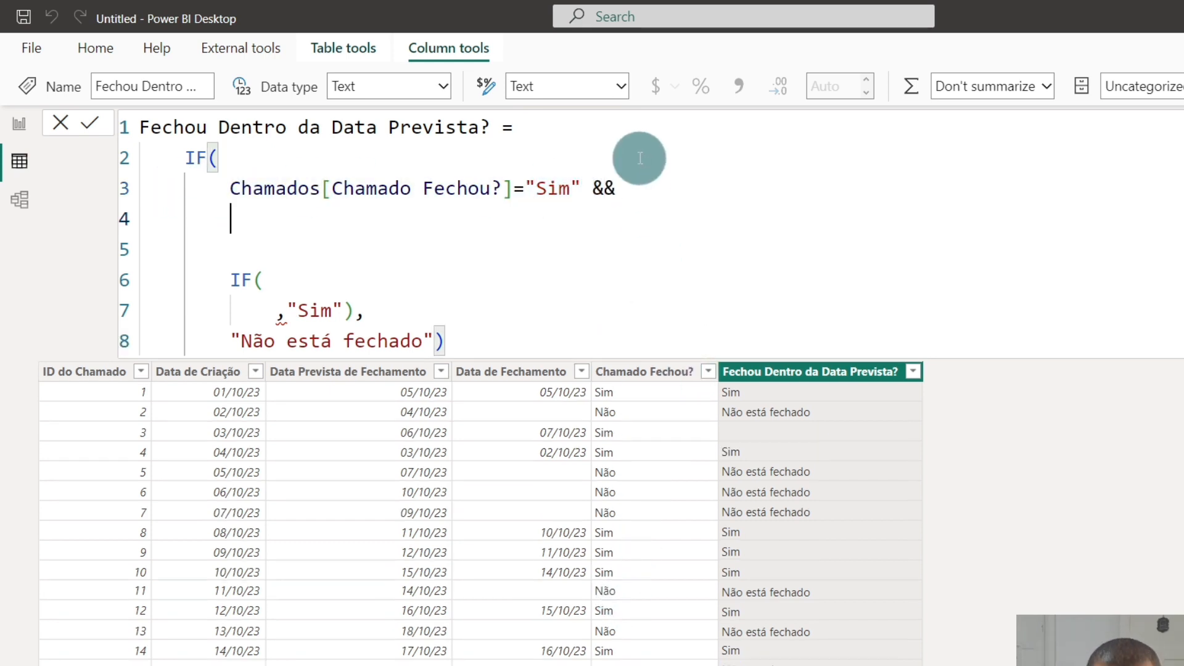
{"action": "type", "text": "DATA"}
{"action": "key", "text": "Up"}
{"action": "key", "text": "Up"}
{"action": "key", "text": "Up"}
{"action": "key", "text": "Tab"}
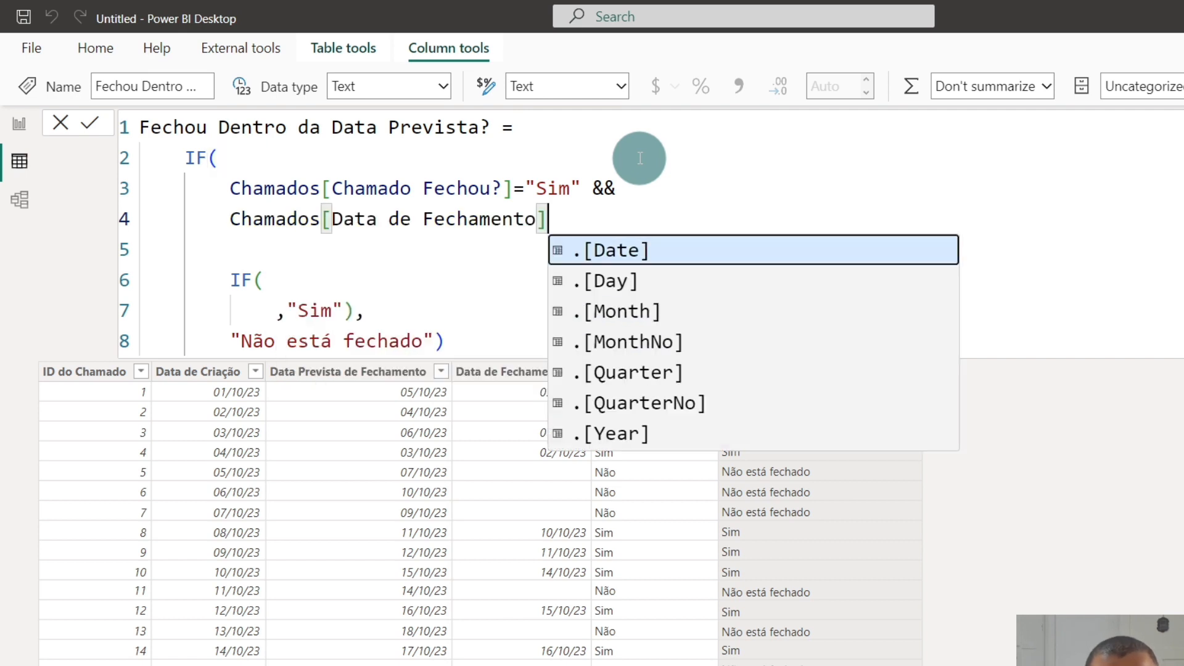
Complete the second condition with <=Chamados[Data Prevista de Fechamento] followed by a comma
{"action": "type", "text": "<"}
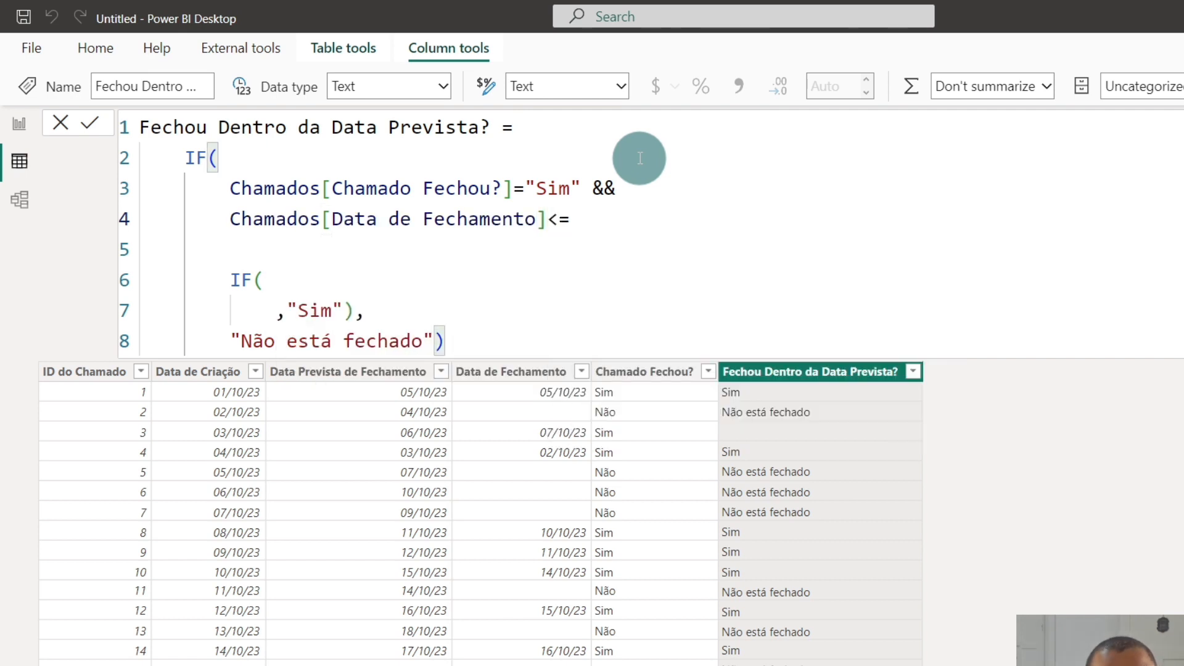
{"action": "type", "text": "=DATA"}
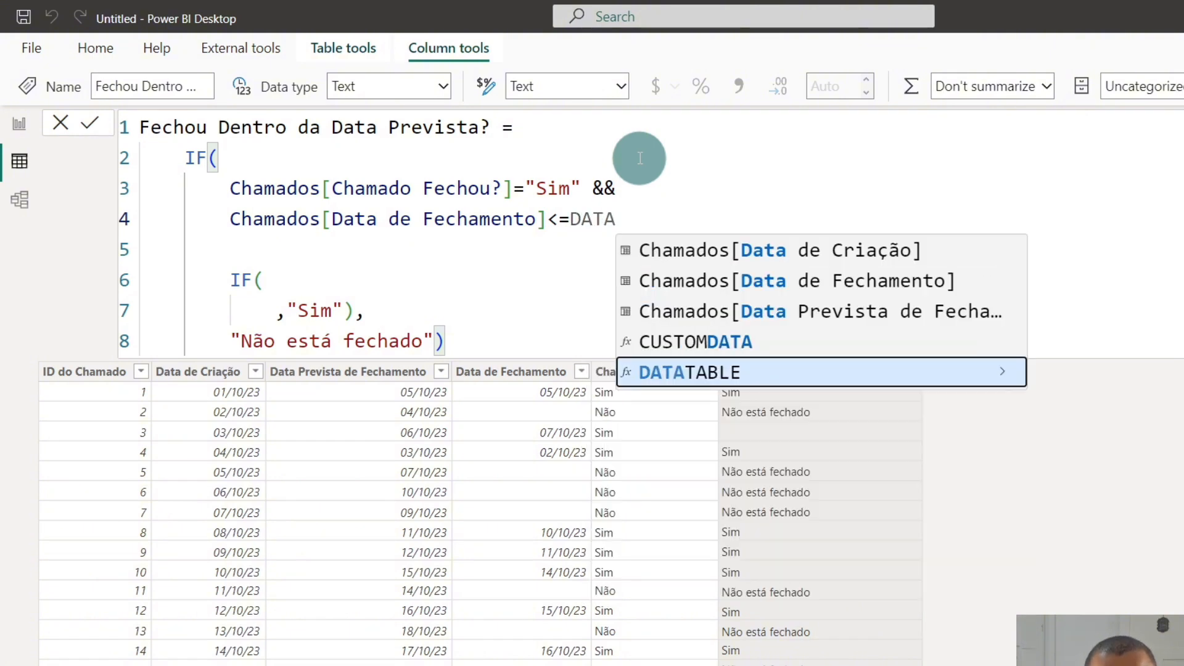
{"action": "key", "text": "Up"}
{"action": "key", "text": "Up"}
{"action": "key", "text": "Tab"}
{"action": "type", "text": ","}
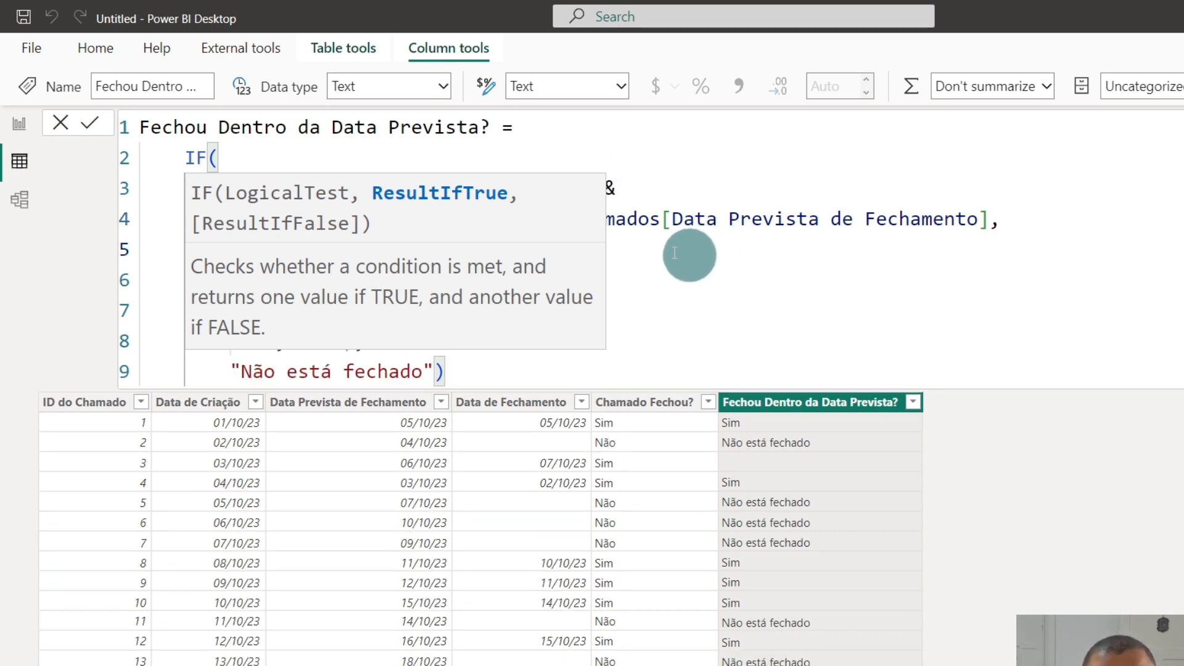
Enter "Sim", as the IF's true result on its own line below the date comparison and start another line
{"action": "left_click", "coordinate": [246, 251]}
{"action": "type", "text": "\"S"}
{"action": "key", "text": "Caps_Lock"}
{"action": "type", "text": "im\"),"}
{"action": "key", "text": "Return"}
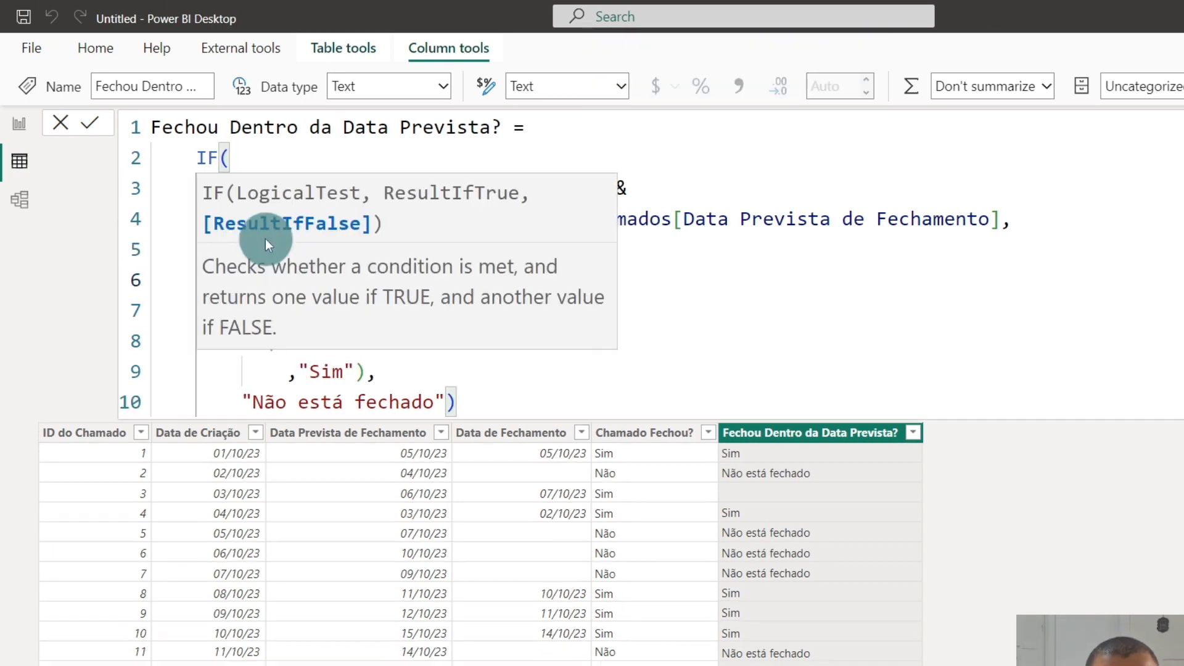
Delete the leftover nested IF, its "Sim" result and the "Não está fechado" line from the end of the formula
{"action": "left_click_drag", "start_coordinate": [529, 395], "coordinate": [164, 275]}
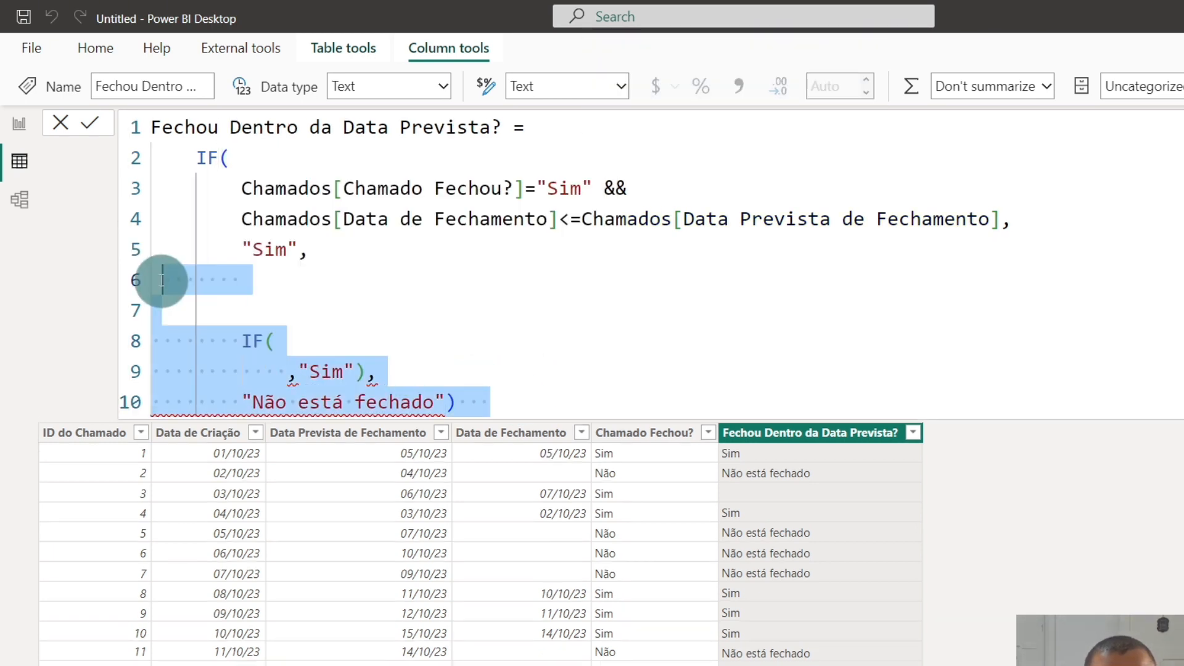
{"action": "left_click", "coordinate": [432, 327]}
{"action": "left_click", "coordinate": [331, 271]}
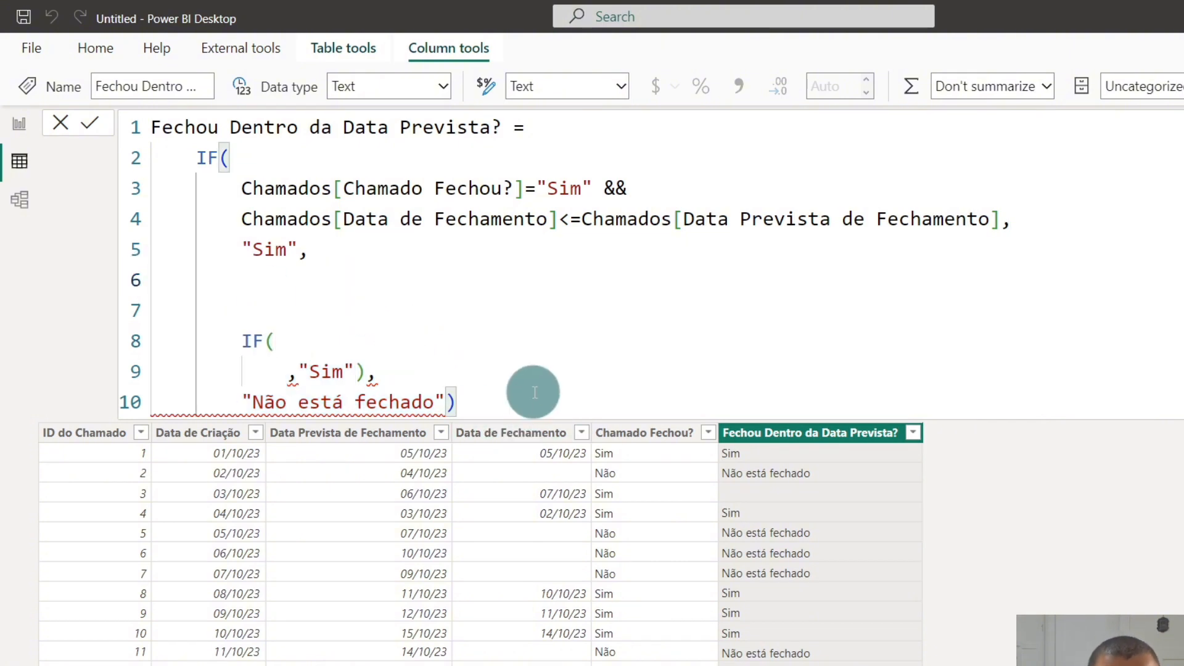
{"action": "left_click_drag", "start_coordinate": [529, 391], "coordinate": [3, 283]}
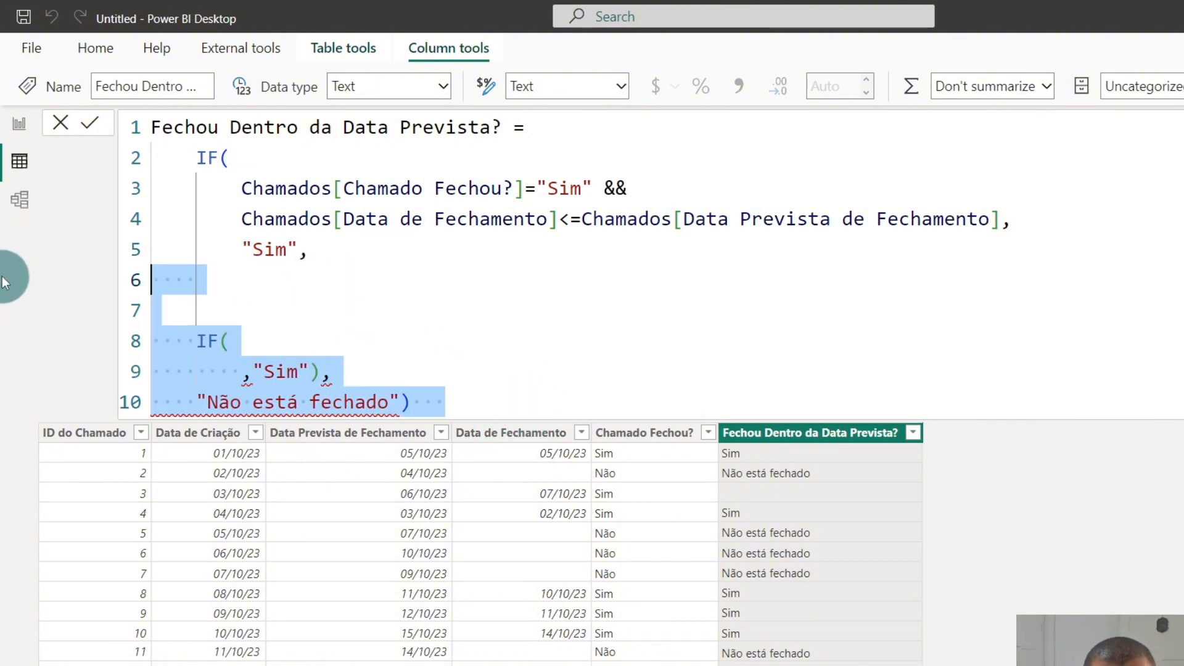
{"action": "key", "text": "BackSpace"}
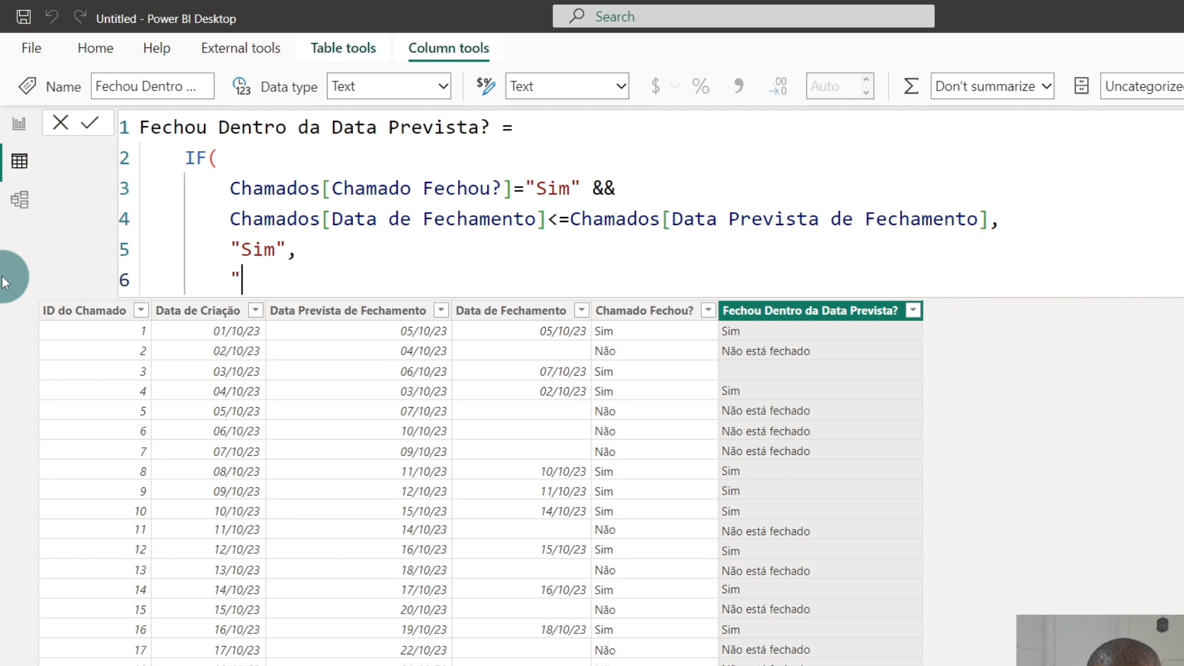
Finish the IF with "Não") as its false result on the last line and commit the formula
{"action": "type", "text": "\"Não\"("}
{"action": "key", "text": "BackSpace"}
{"action": "type", "text": ")"}
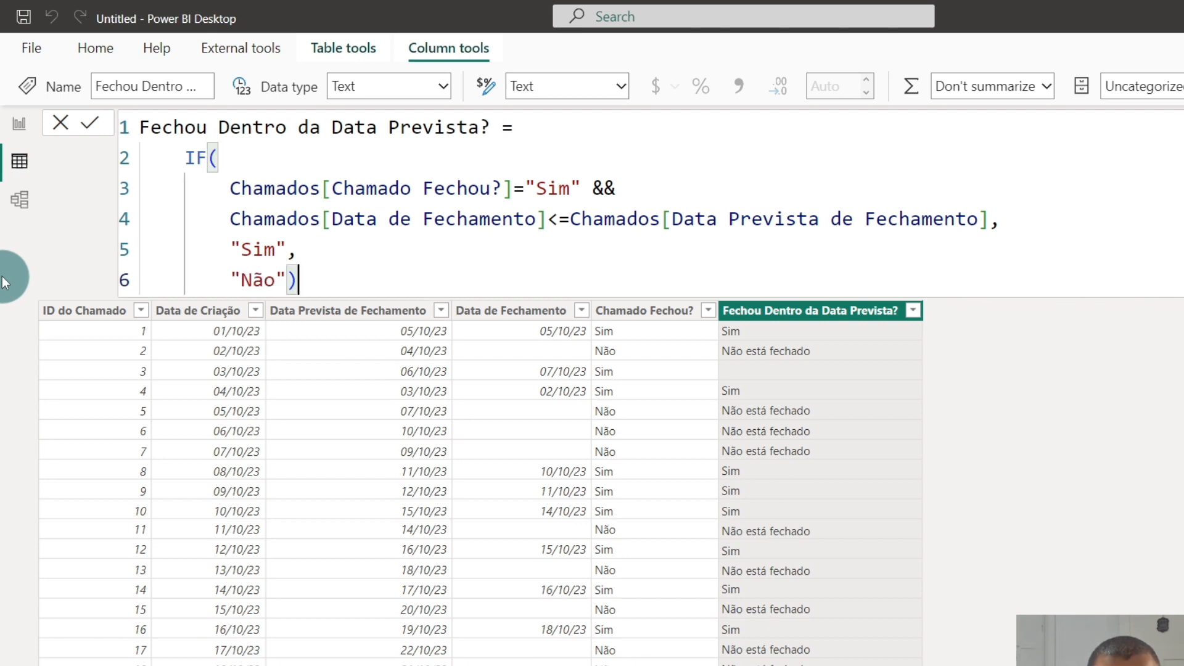
{"action": "left_click", "coordinate": [879, 356]}
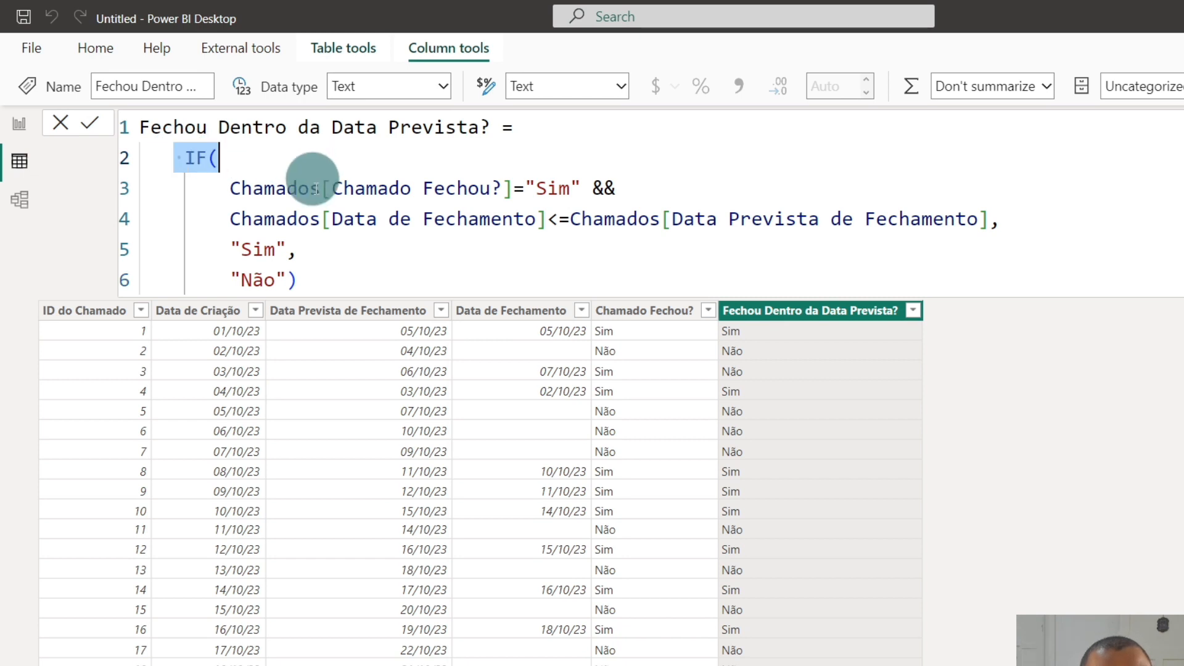
{"action": "left_click", "coordinate": [312, 272]}
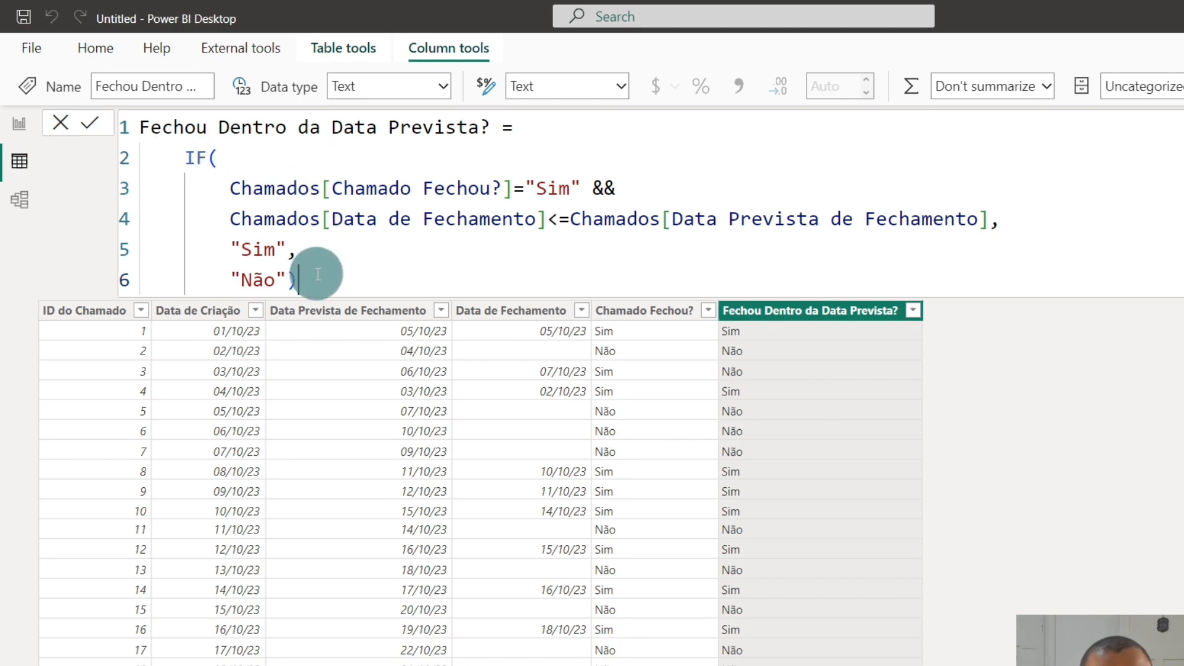
Insert a SWITCH( call on its own line above the IF, after a blank line, and start its argument line
{"action": "left_click", "coordinate": [611, 128]}
{"action": "key", "text": "Return"}
{"action": "key", "text": "Return"}
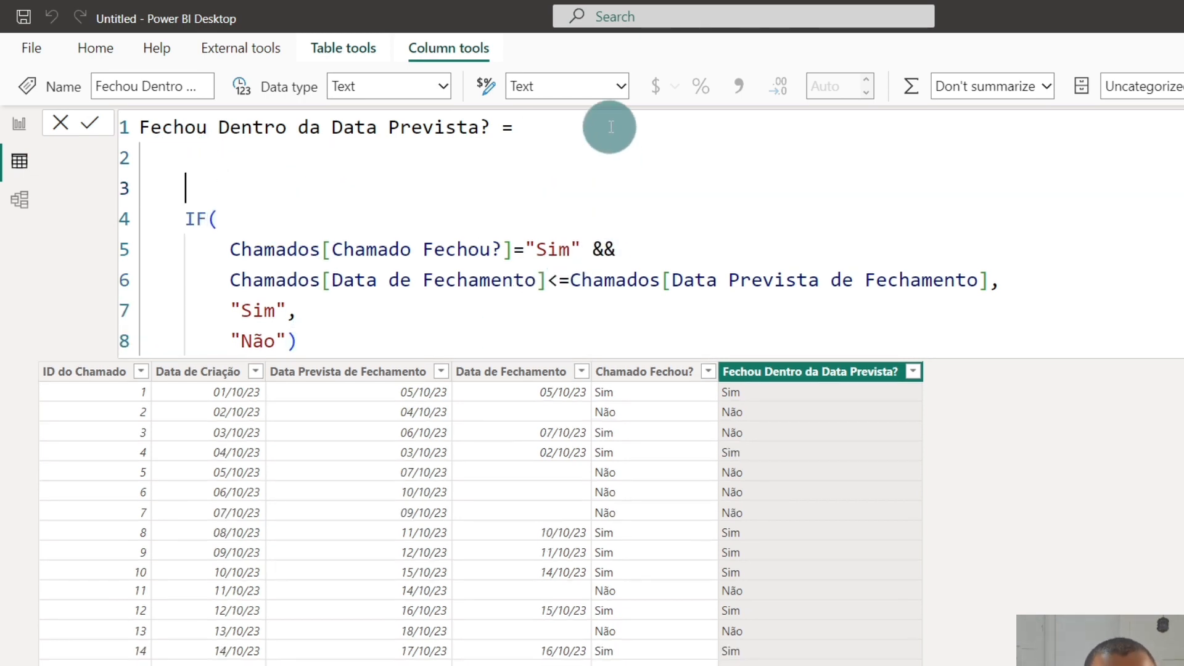
{"action": "type", "text": "sw"}
{"action": "key", "text": "Tab"}
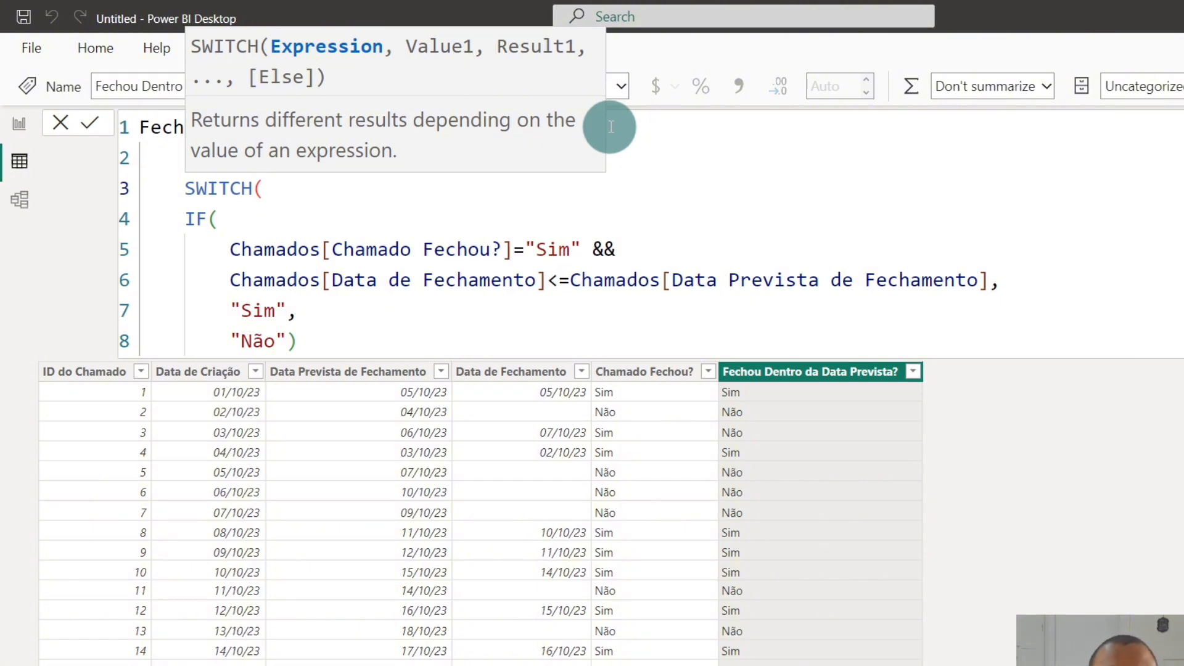
{"action": "key", "text": "shift+Return"}
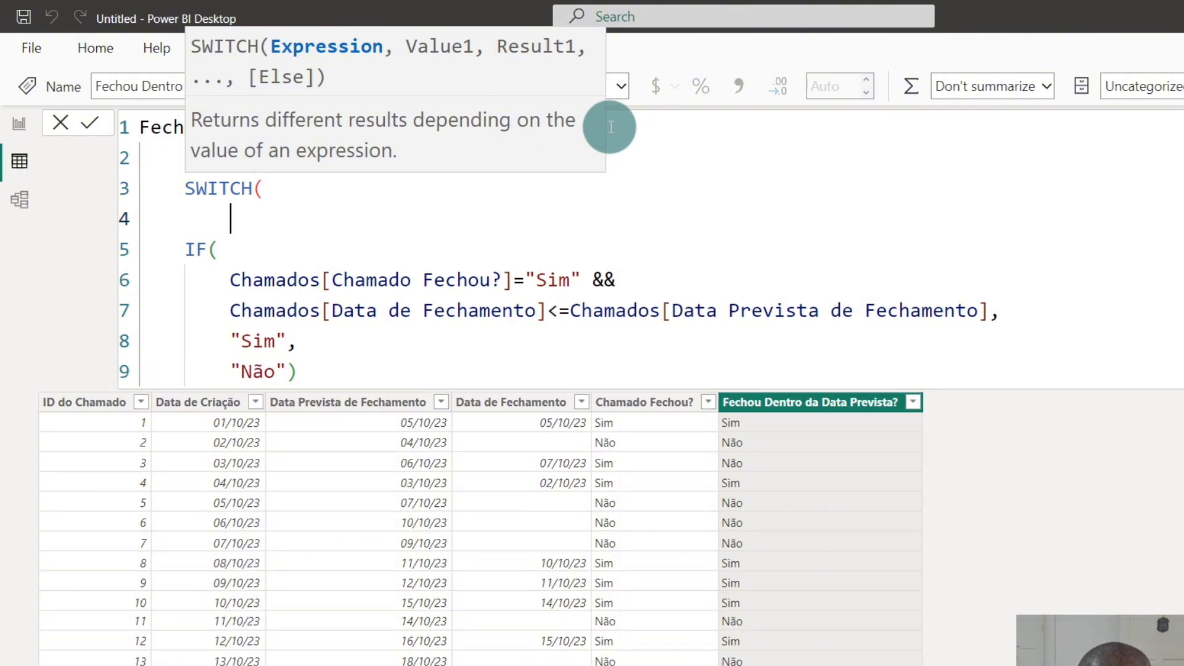
Enter TRUE(), as the SWITCH expression and start a new line below it
{"action": "type", "text": "tru"}
{"action": "key", "text": "Tab"}
{"action": "type", "text": ")"}
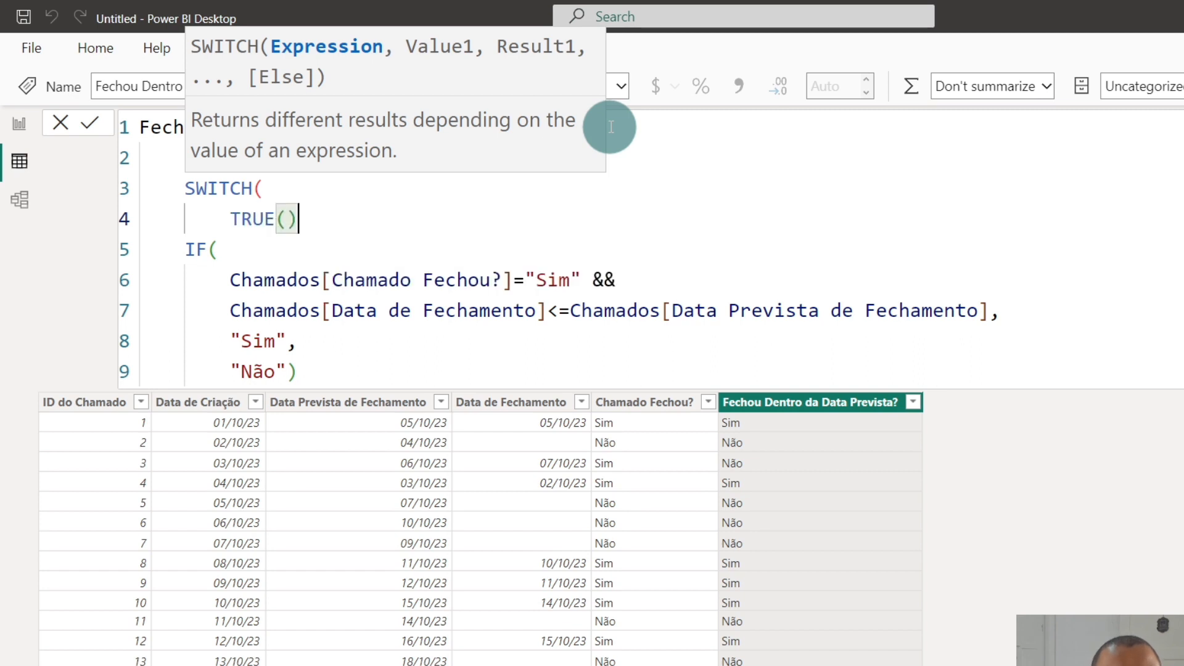
{"action": "left_click_drag", "start_coordinate": [229, 219], "coordinate": [399, 214]}
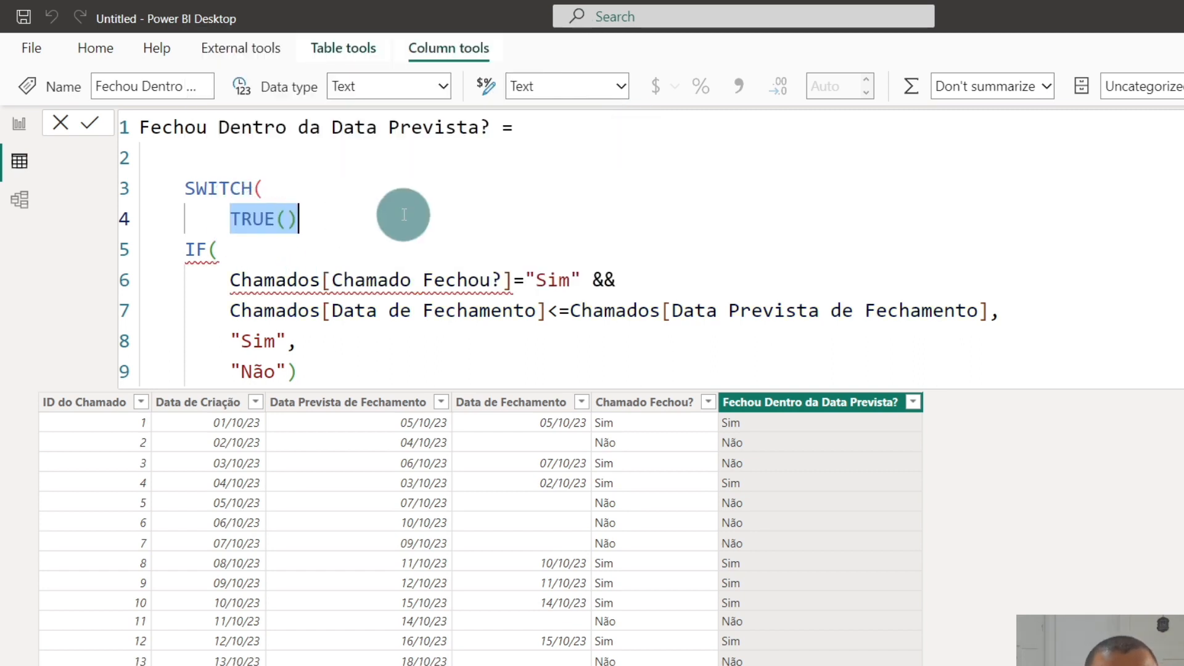
{"action": "left_click", "coordinate": [351, 223]}
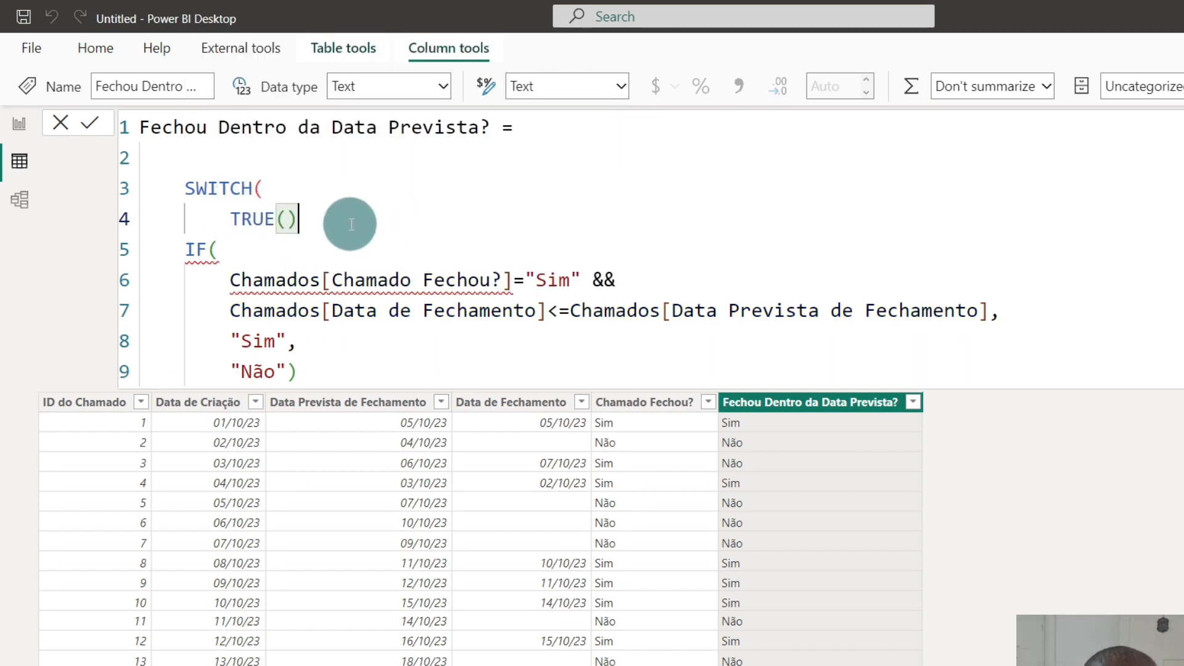
{"action": "type", "text": ","}
{"action": "key", "text": "Return"}
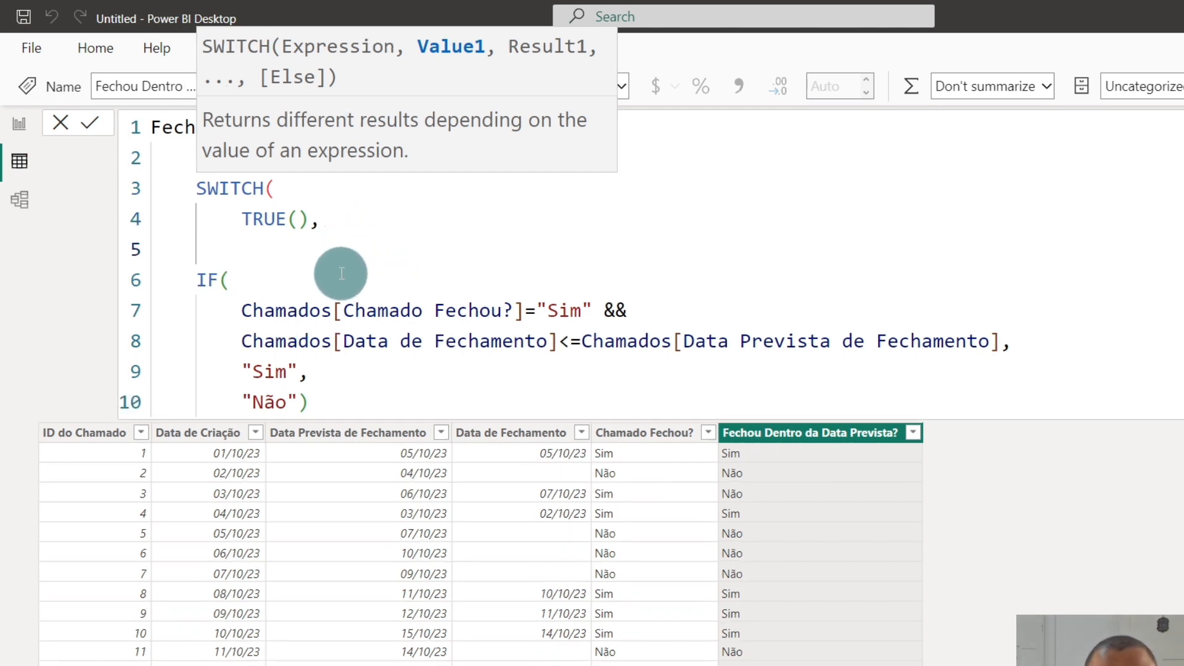
Delete the IF( opening so that its conditions and results become the arguments of SWITCH
{"action": "left_click_drag", "start_coordinate": [312, 286], "coordinate": [19, 248]}
{"action": "key", "text": "BackSpace"}
{"action": "key", "text": "Delete"}
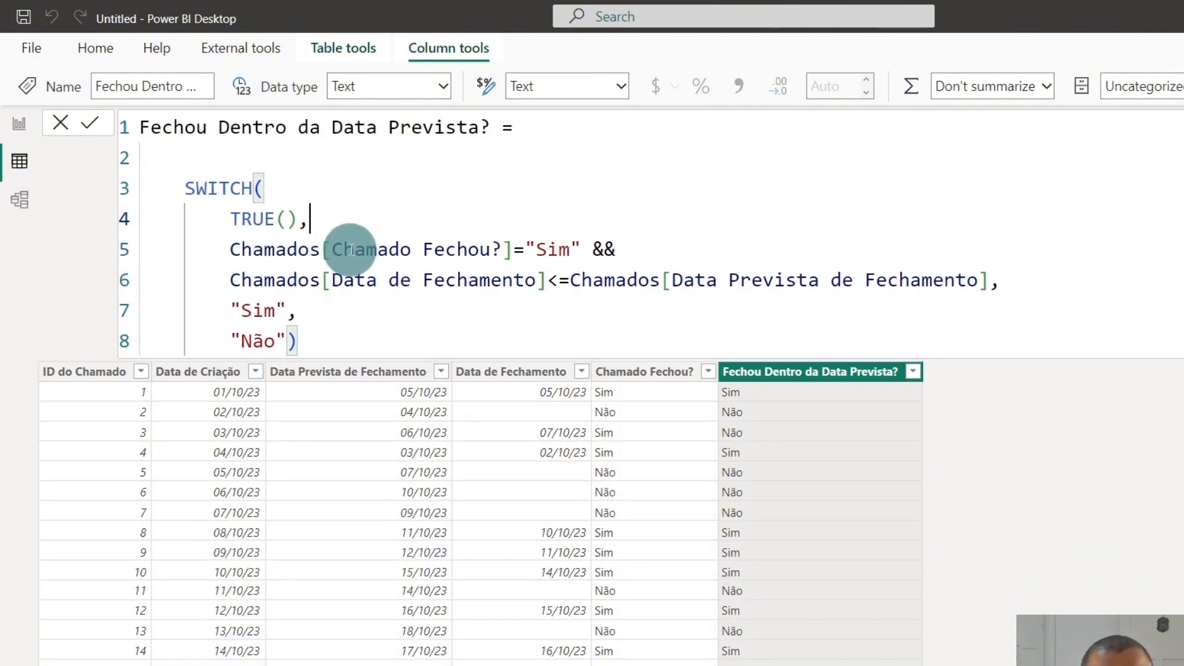
Join the date comparison onto the line of the Chamado Fechou? condition, leaving one space after &&
{"action": "left_click", "coordinate": [671, 248]}
{"action": "key", "text": "Delete"}
{"action": "key", "text": "Delete"}
{"action": "key", "text": "Delete"}
{"action": "key", "text": "Delete"}
{"action": "key", "text": "Delete"}
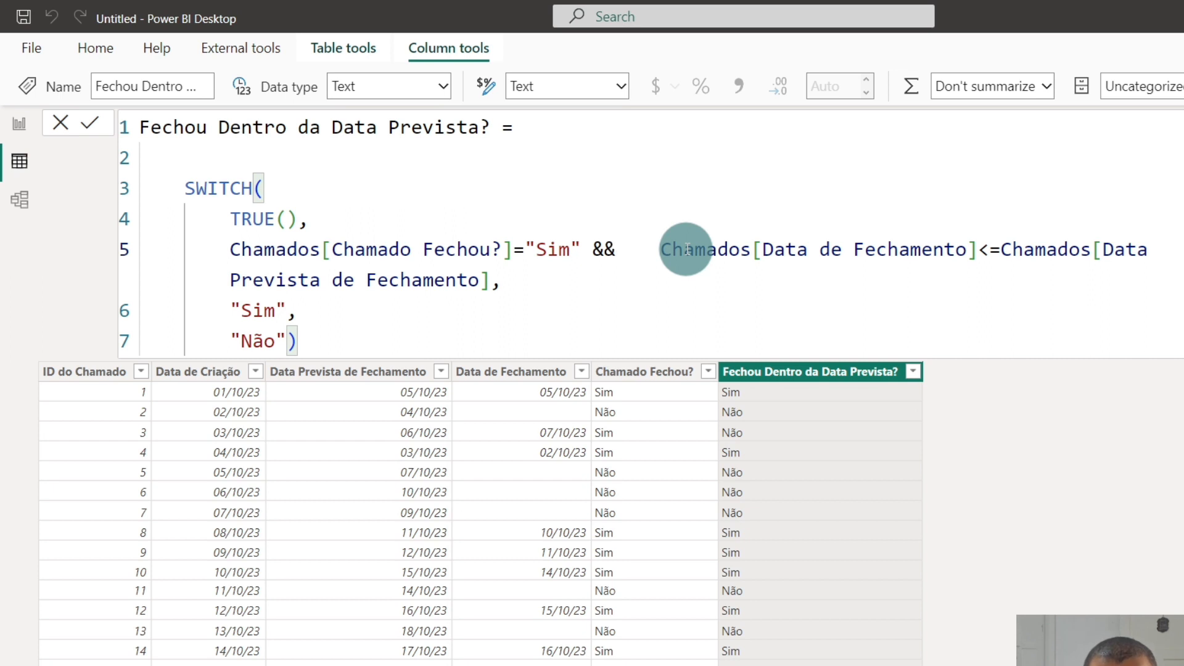
{"action": "key", "text": "Delete"}
{"action": "key", "text": "Delete"}
{"action": "key", "text": "Delete"}
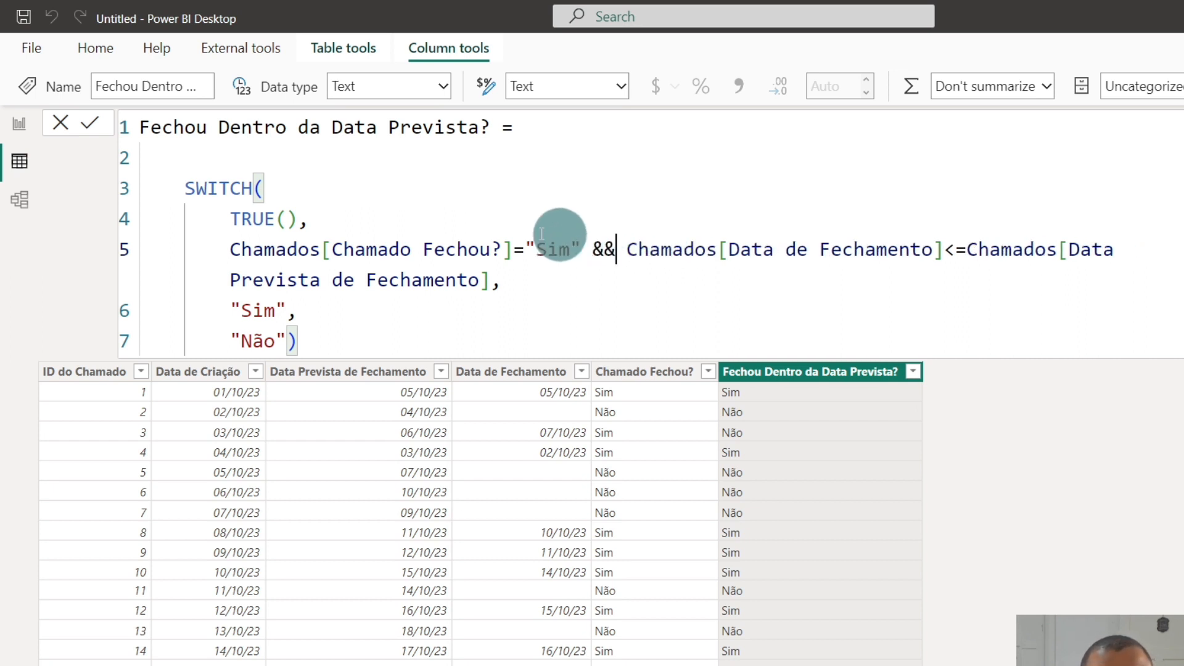
{"action": "left_click_drag", "start_coordinate": [230, 249], "coordinate": [521, 252]}
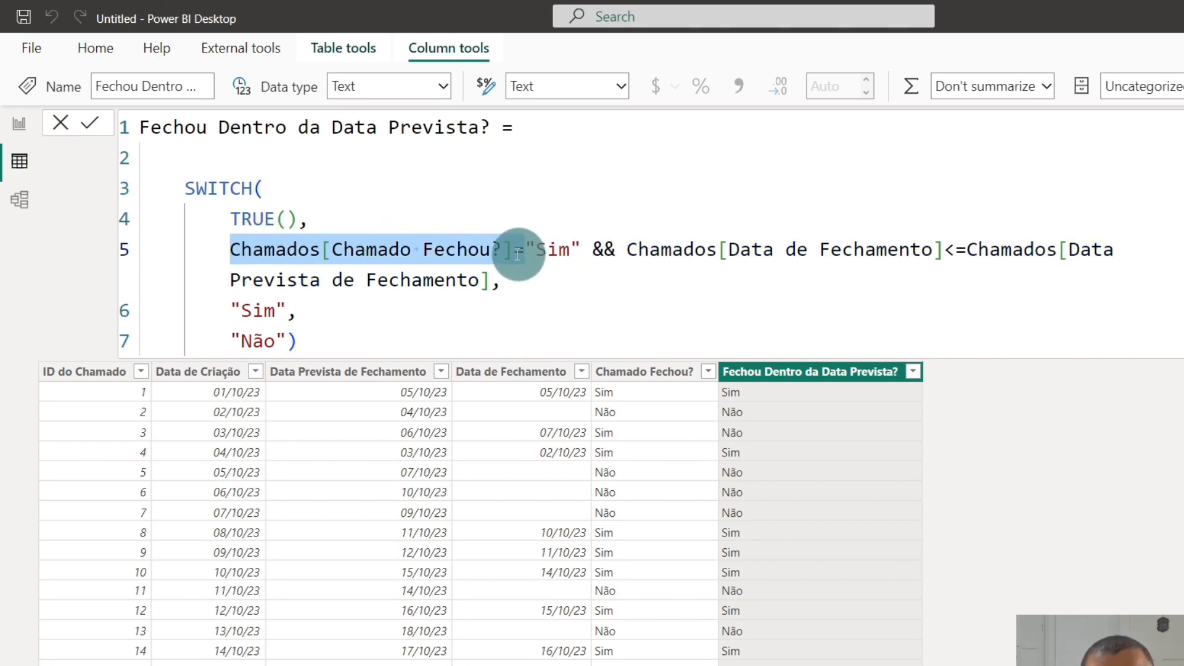
{"action": "double_click", "coordinate": [553, 249]}
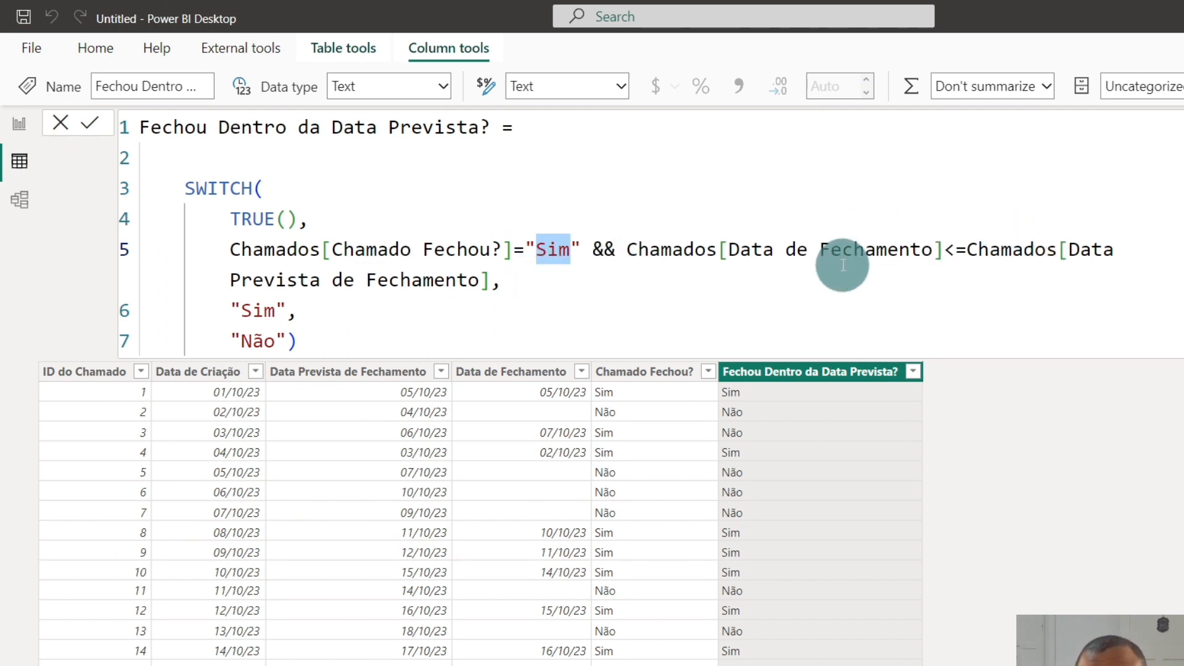
Move the "Sim", result up so it directly follows the comma after the date comparison
{"action": "left_click", "coordinate": [621, 285]}
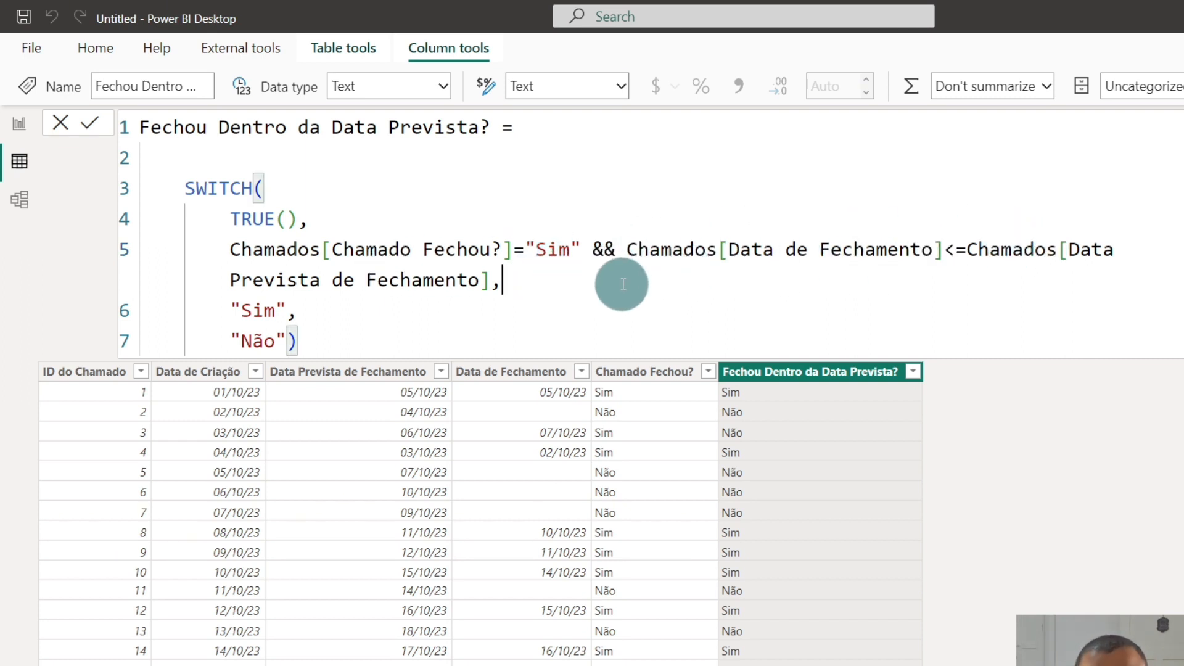
{"action": "key", "text": "Delete"}
{"action": "key", "text": "Delete"}
{"action": "key", "text": "Delete"}
{"action": "key", "text": "Delete"}
{"action": "key", "text": "Delete"}
{"action": "key", "text": "Delete"}
{"action": "key", "text": "Delete"}
{"action": "key", "text": "Delete"}
{"action": "key", "text": "Delete"}
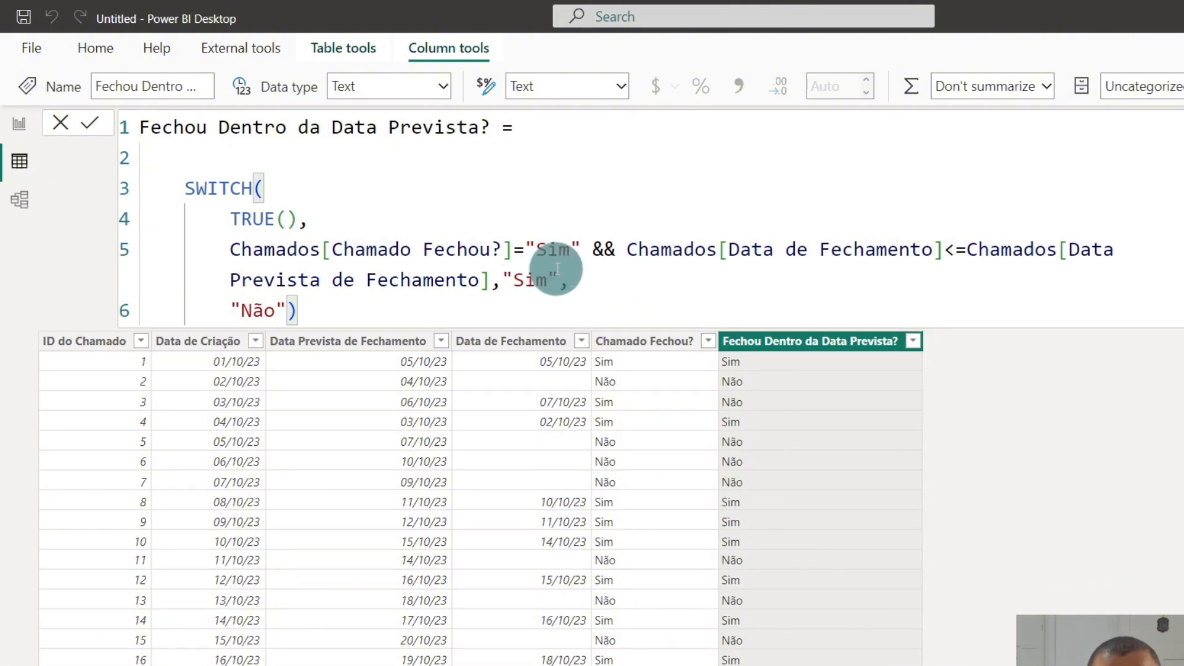
Break the line after && so the date comparison and its "Sim" result sit on their own line
{"action": "left_click", "coordinate": [621, 249]}
{"action": "left_click", "coordinate": [625, 250]}
{"action": "key", "text": "shift+Return"}
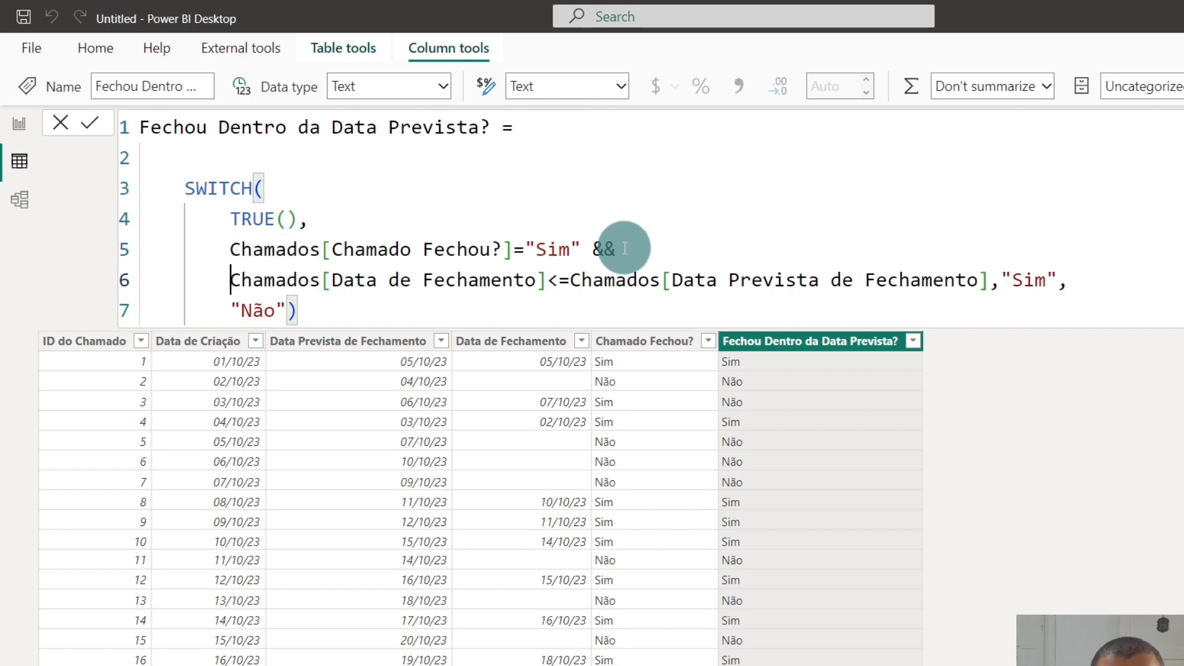
{"action": "left_click", "coordinate": [1059, 277]}
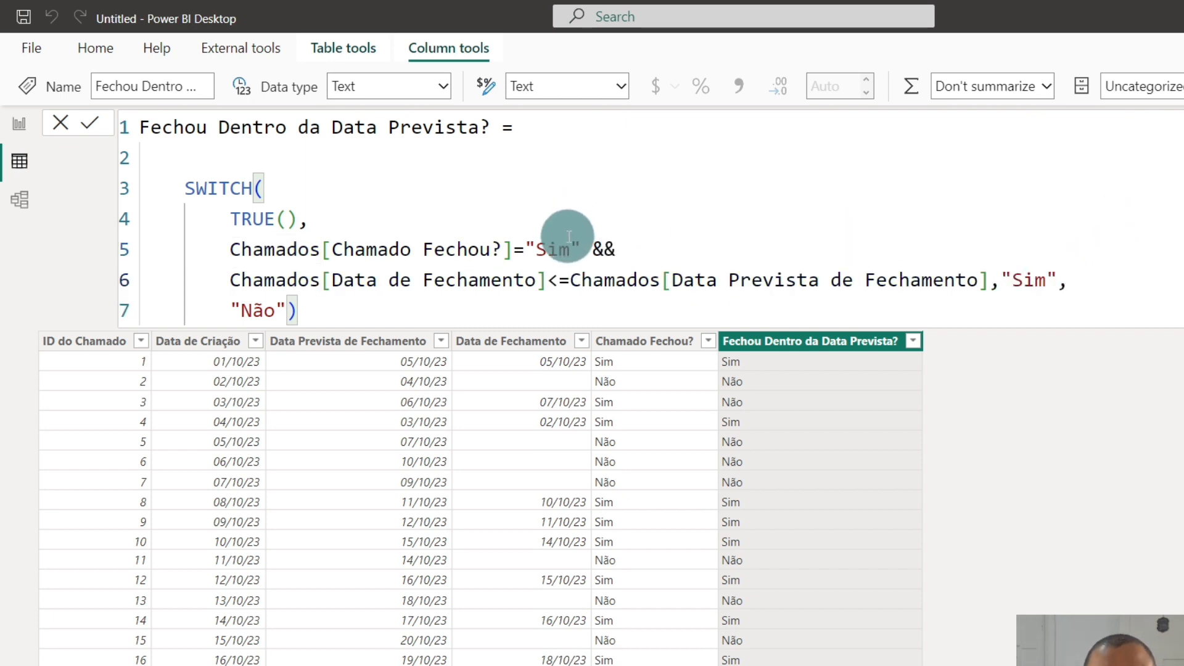
Enclose the Chamado Fechou? condition and the date comparison together in one pair of parentheses
{"action": "left_click", "coordinate": [237, 247]}
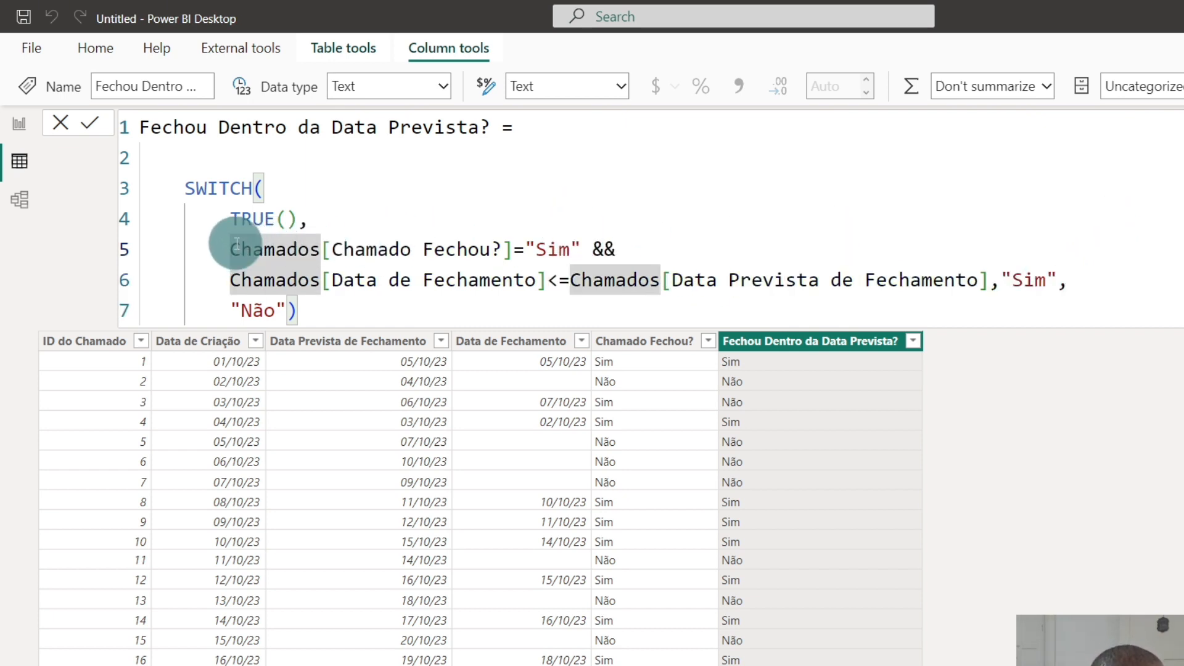
{"action": "type", "text": "("}
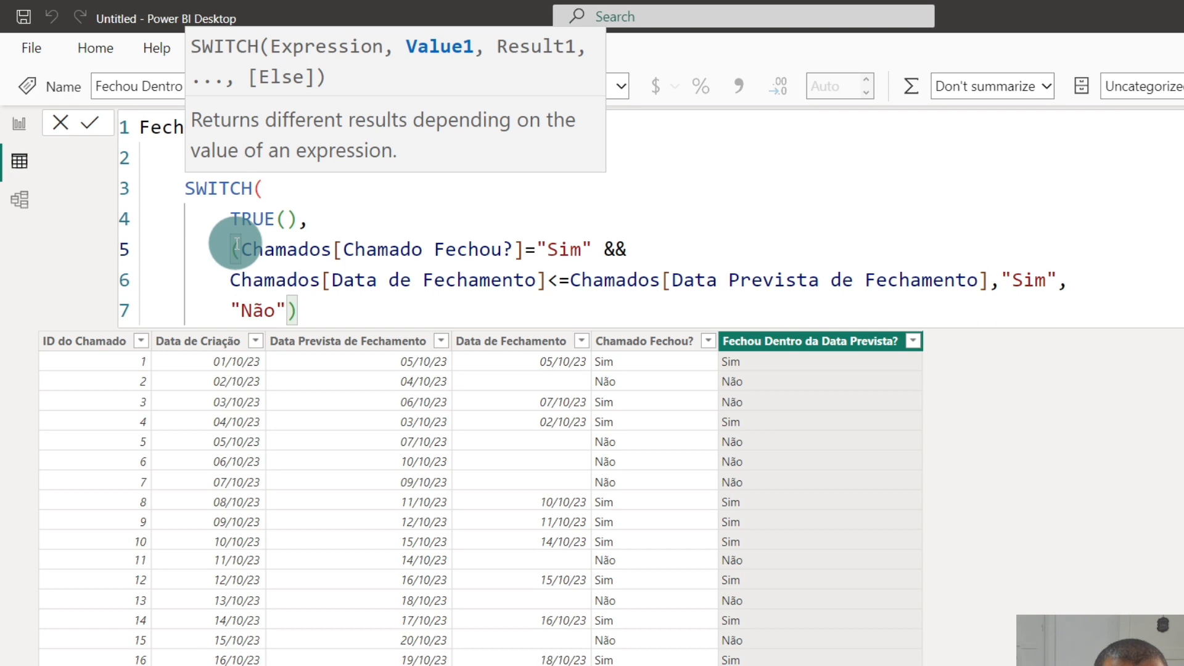
{"action": "left_click", "coordinate": [990, 283]}
{"action": "type", "text": ")"}
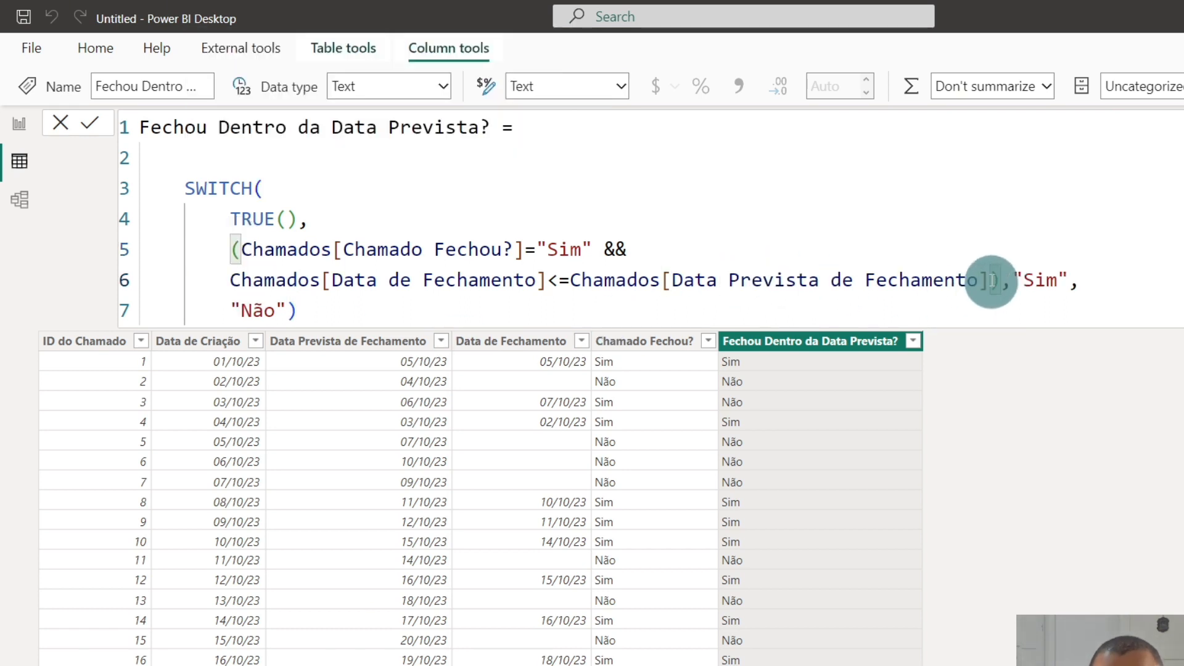
{"action": "left_click", "coordinate": [244, 250]}
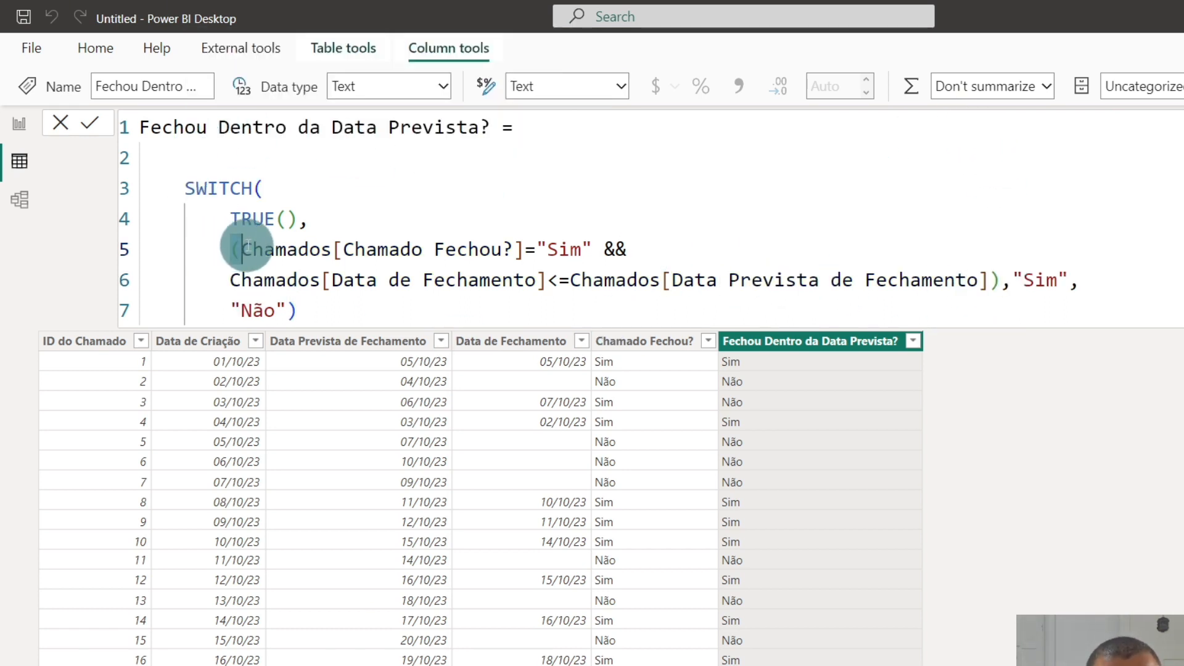
{"action": "left_click", "coordinate": [233, 250]}
{"action": "left_click_drag", "start_coordinate": [234, 249], "coordinate": [1027, 270]}
{"action": "left_click", "coordinate": [1151, 275]}
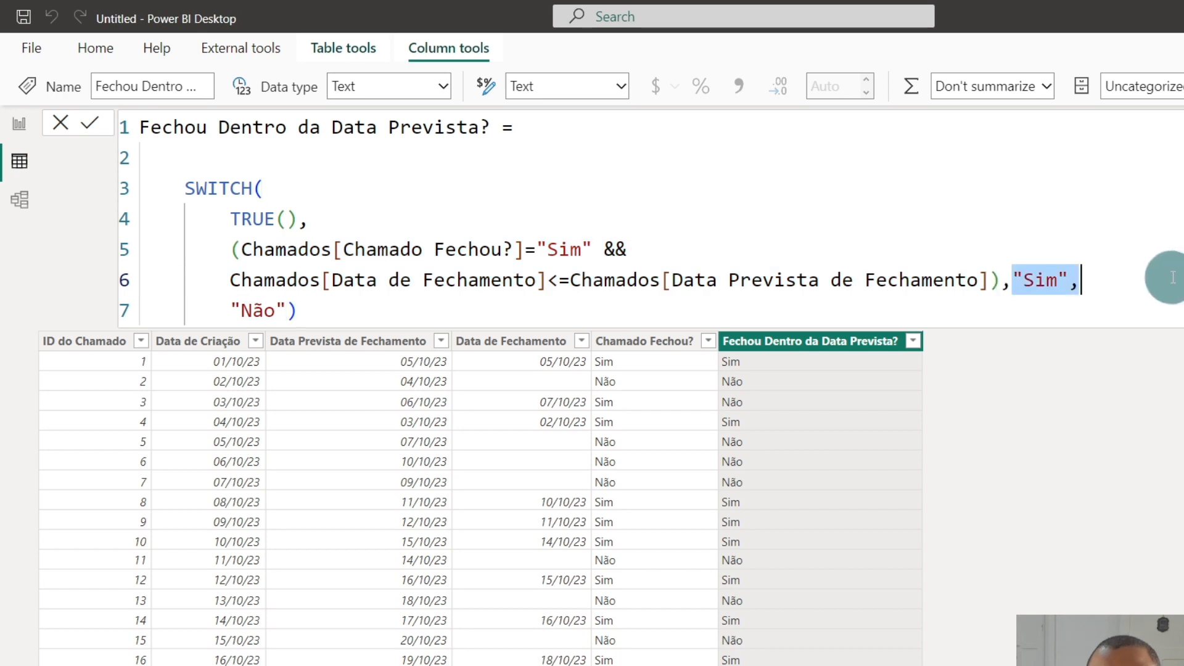
Insert four blank lines between the "Sim", result and the final "Não" for further SWITCH conditions
{"action": "left_click_drag", "start_coordinate": [1009, 281], "coordinate": [1110, 281]}
{"action": "left_click", "coordinate": [1115, 283]}
{"action": "key", "text": "Return"}
{"action": "key", "text": "Return"}
{"action": "key", "text": "Return"}
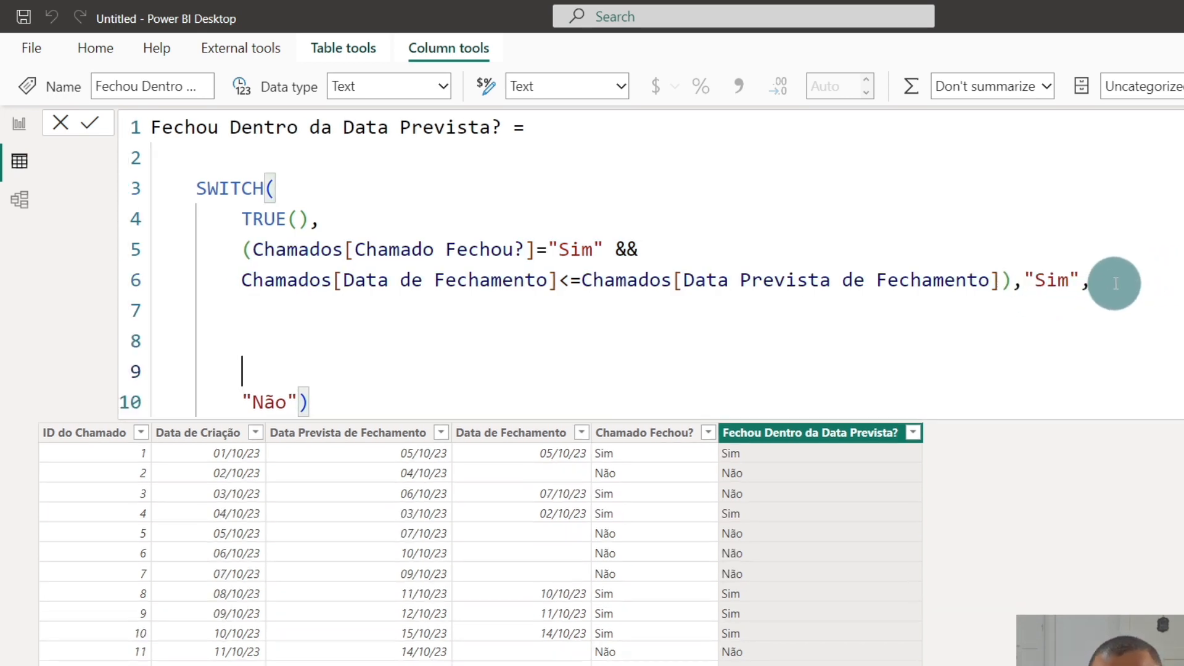
{"action": "left_click", "coordinate": [1121, 279]}
{"action": "key", "text": "Return"}
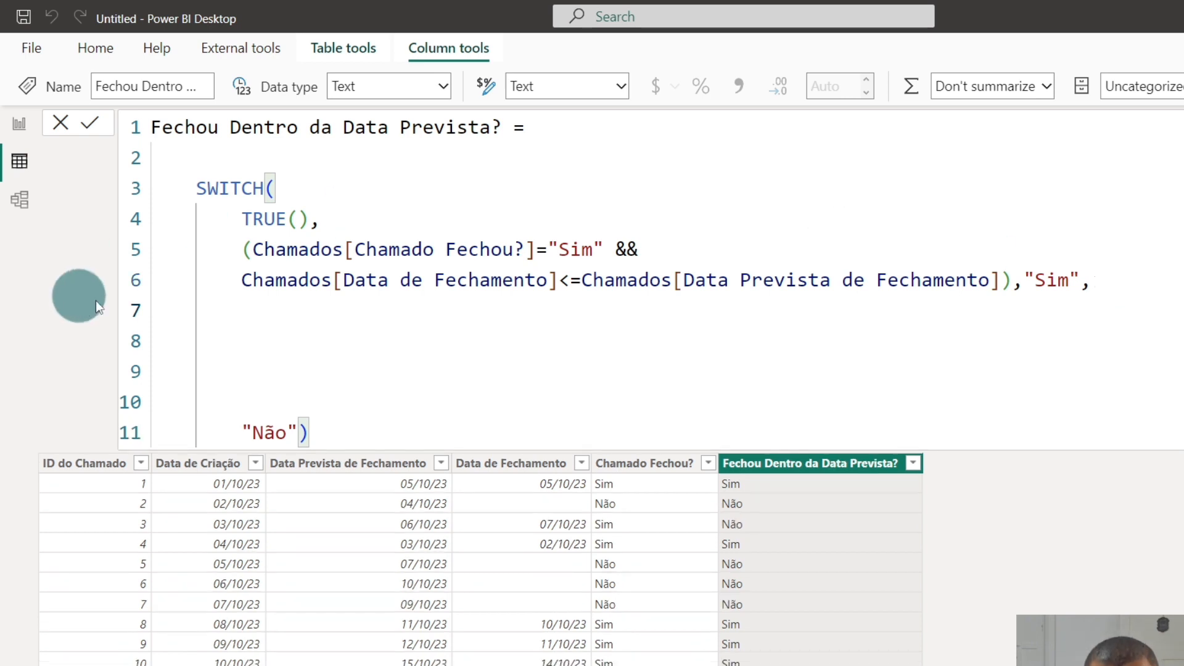
Open the second SWITCH condition with a parenthesis on the first blank line below the "Sim" result
{"action": "left_click_drag", "start_coordinate": [244, 250], "coordinate": [1007, 277]}
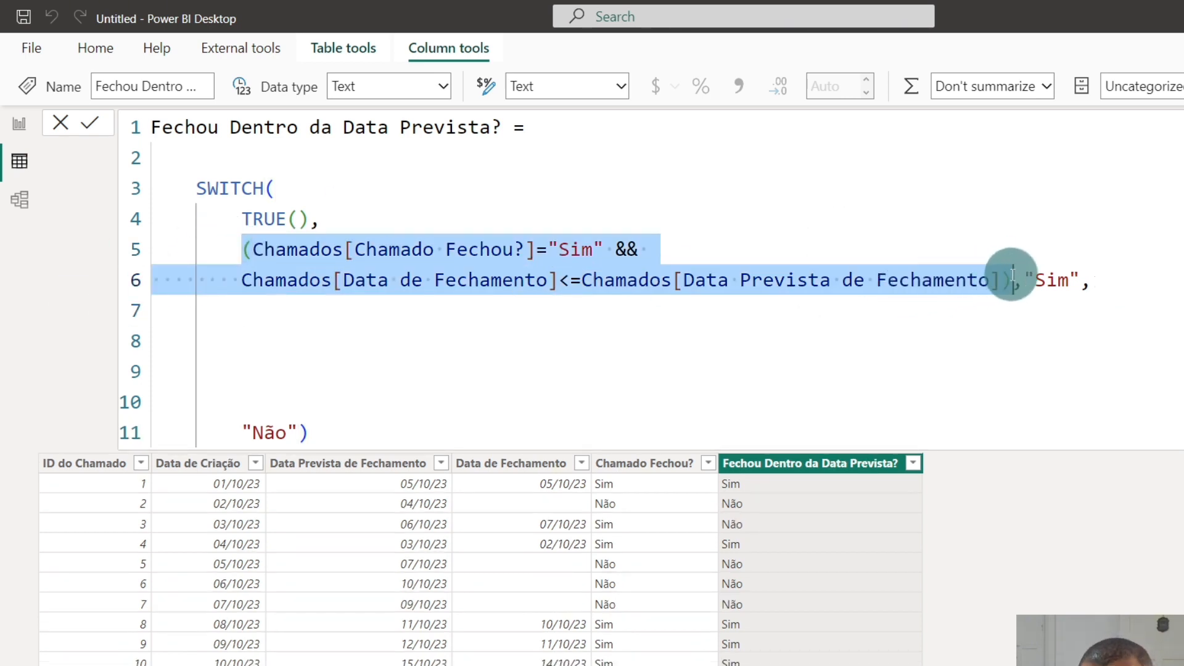
{"action": "left_click", "coordinate": [562, 318]}
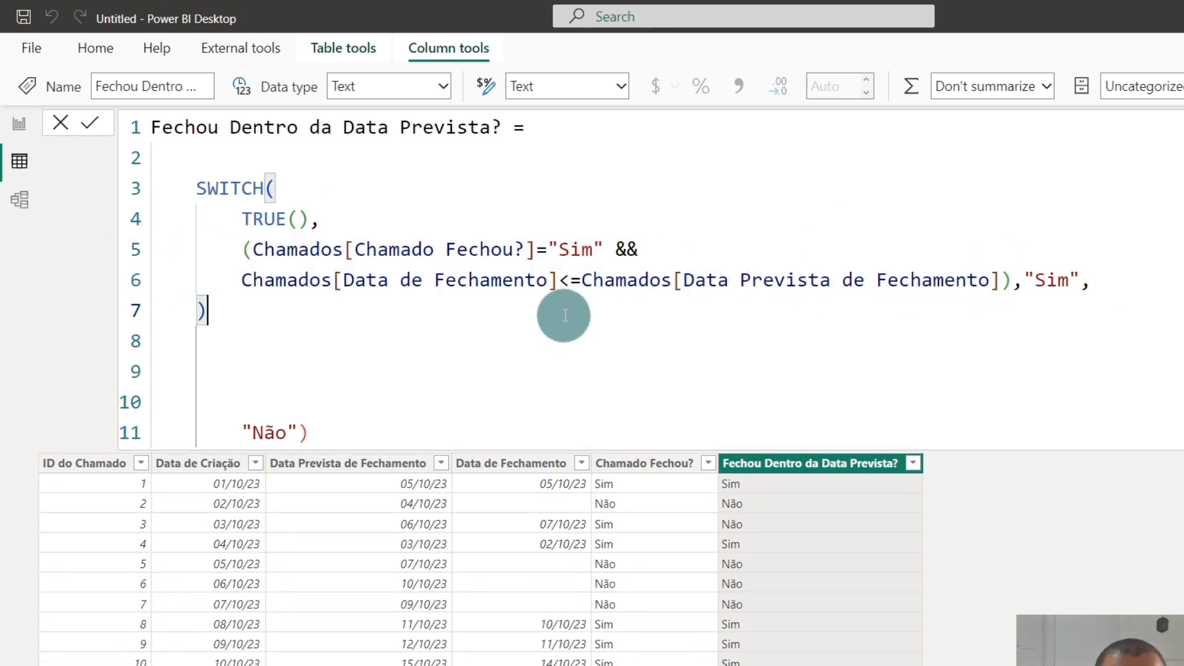
{"action": "type", "text": "("}
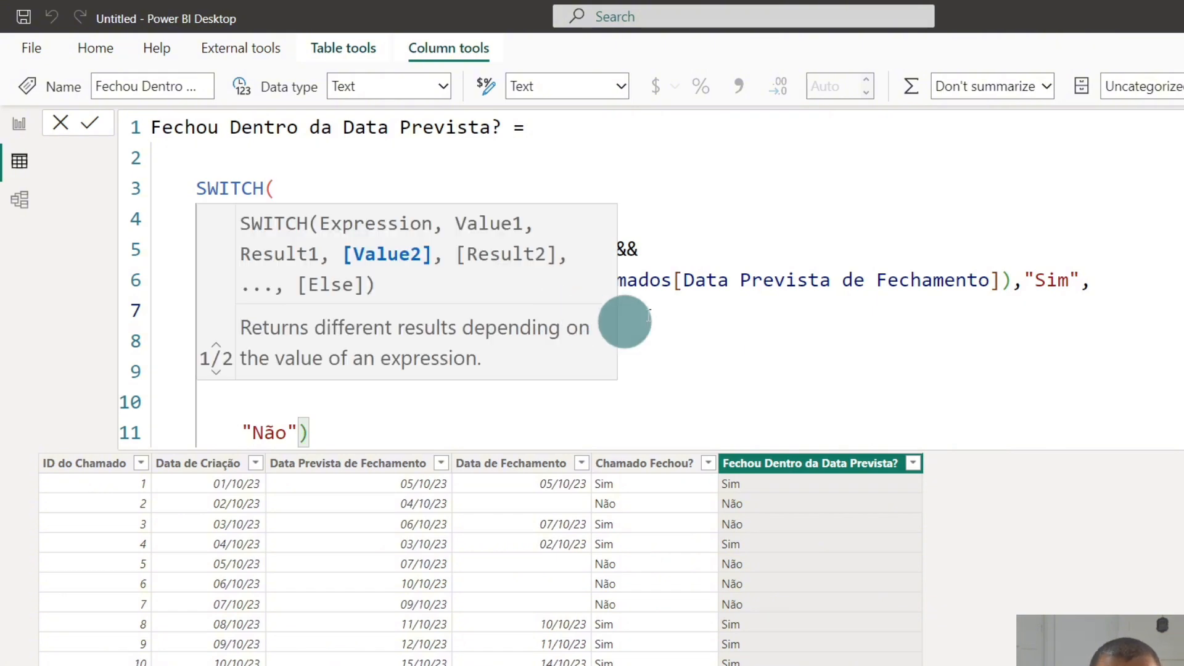
{"action": "left_click", "coordinate": [666, 402]}
{"action": "left_click", "coordinate": [338, 300]}
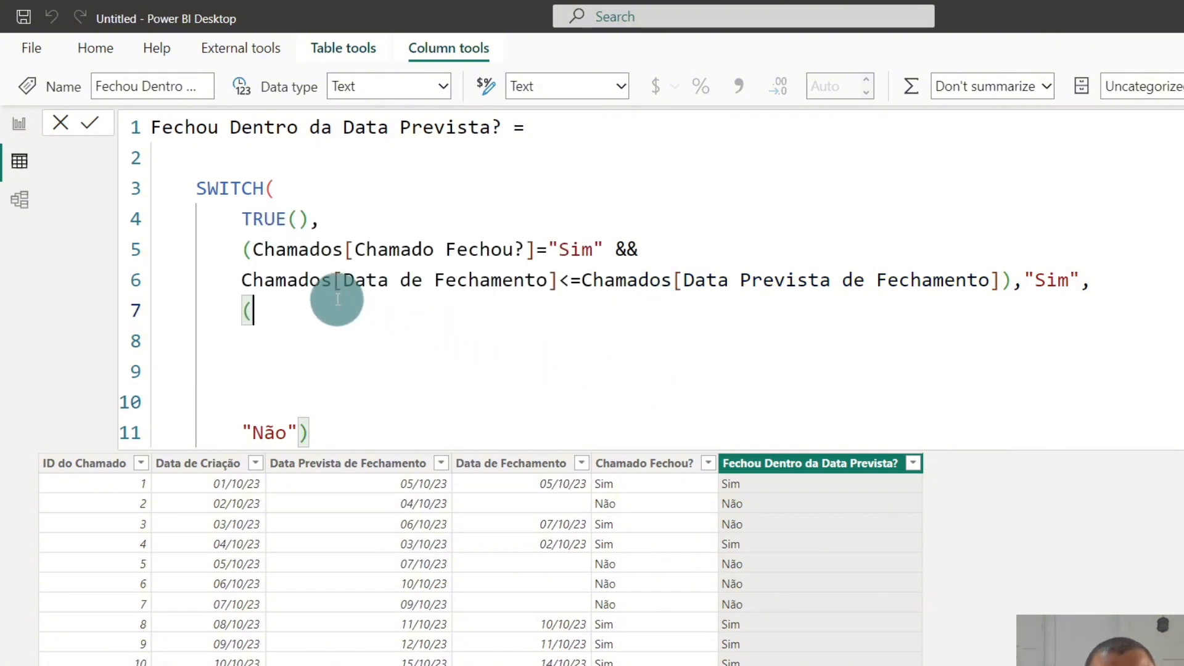
Copy Chamados[Chamado Fechou?]="Sim" into the second condition and change its compared value to "Não"
{"action": "left_click_drag", "start_coordinate": [253, 245], "coordinate": [602, 240]}
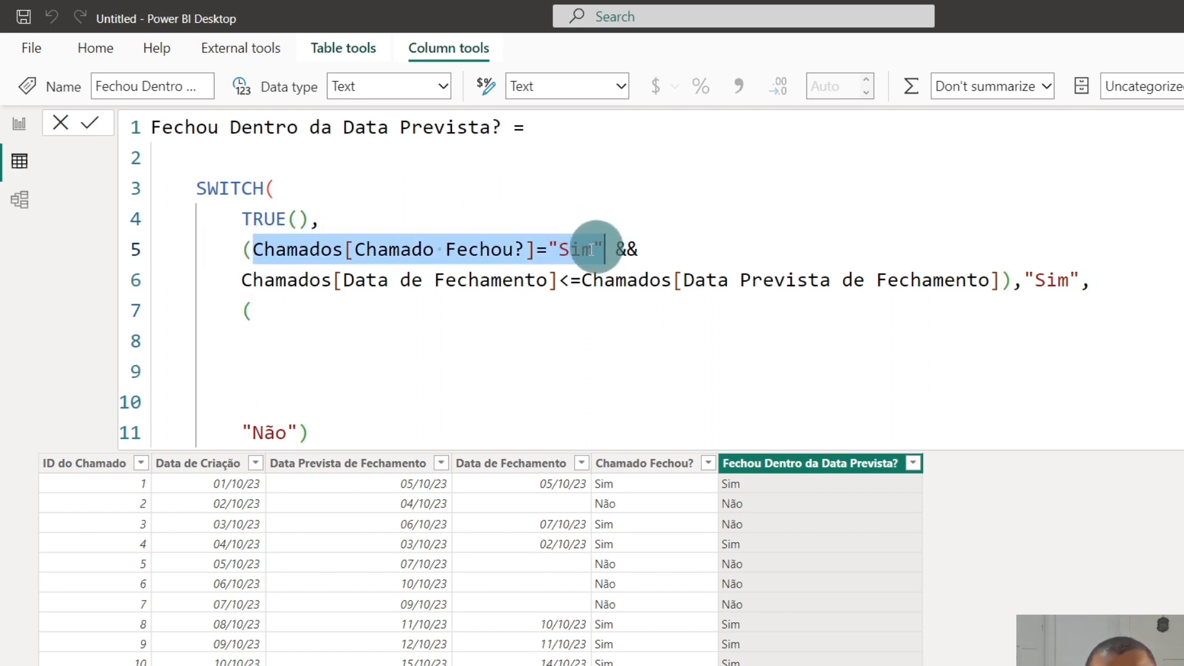
{"action": "key", "text": "ctrl+c"}
{"action": "left_click", "coordinate": [471, 309]}
{"action": "key", "text": "ctrl+v"}
{"action": "double_click", "coordinate": [580, 310]}
{"action": "type", "text": "N"}
{"action": "key", "text": "Down"}
{"action": "key", "text": "Down"}
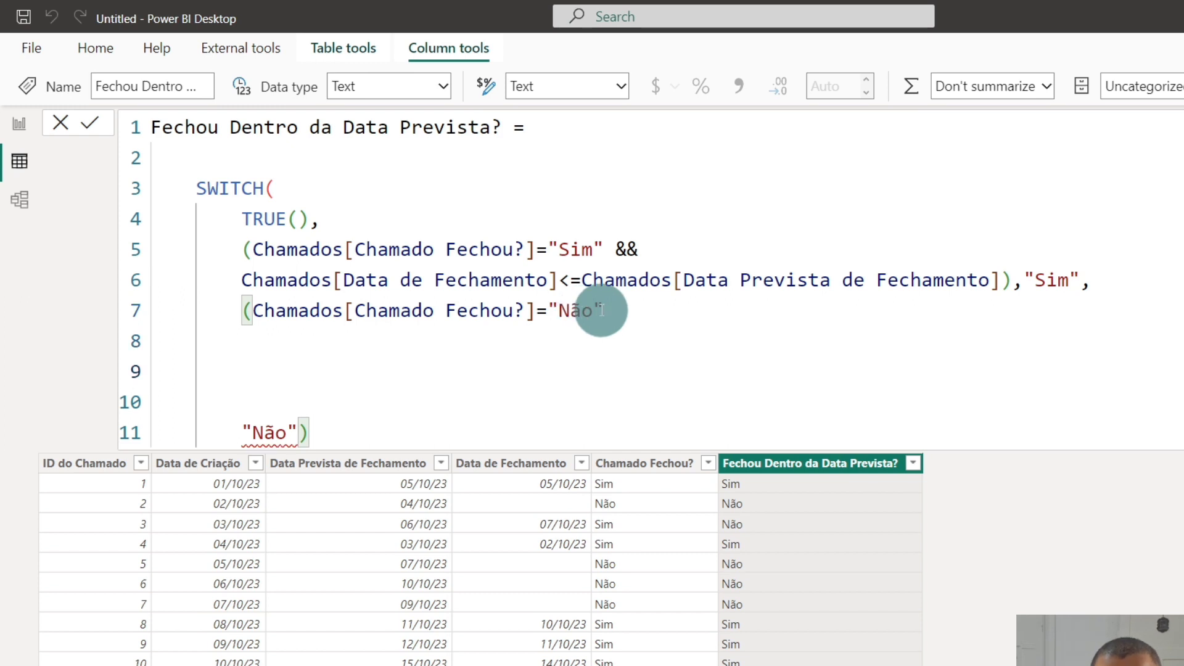
Append && to the second condition and review it against the first condition and its "Sim" result
{"action": "left_click", "coordinate": [623, 311]}
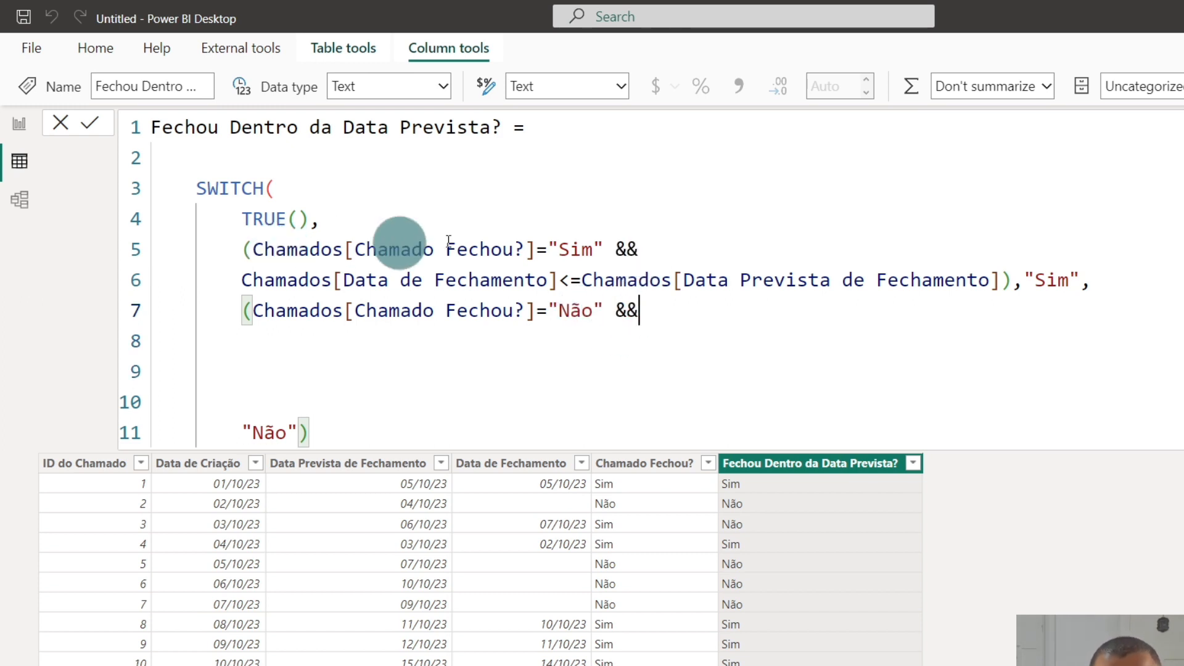
{"action": "left_click", "coordinate": [594, 242]}
{"action": "left_click_drag", "start_coordinate": [514, 281], "coordinate": [1115, 282]}
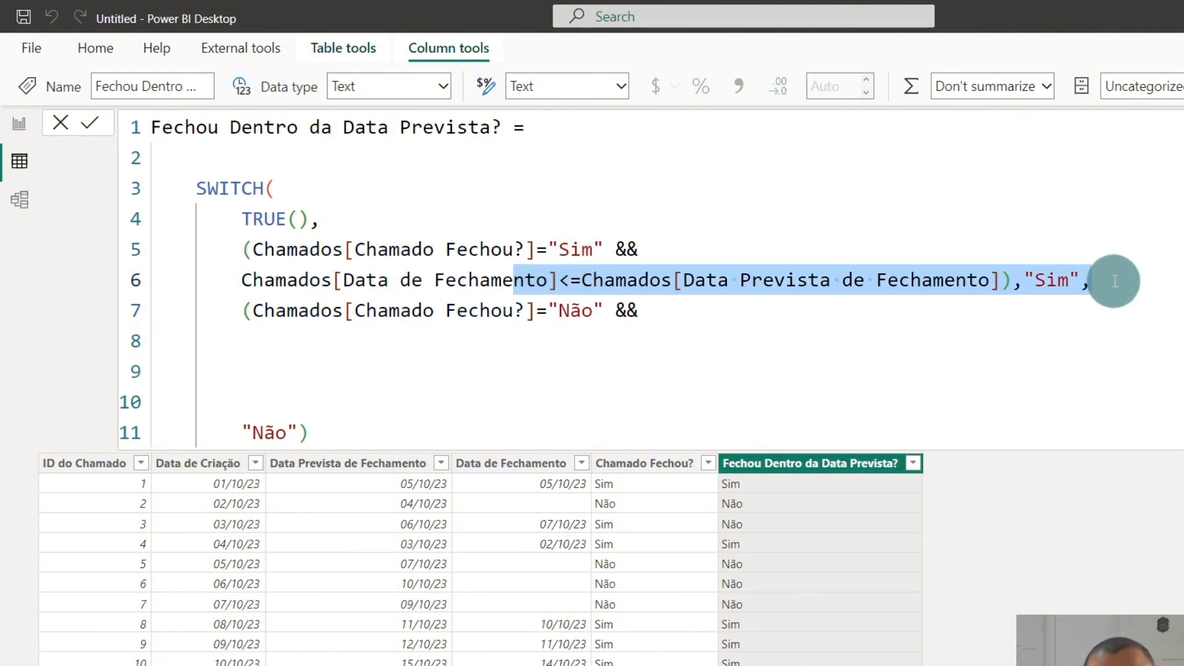
{"action": "left_click", "coordinate": [727, 316]}
{"action": "left_click", "coordinate": [1058, 279]}
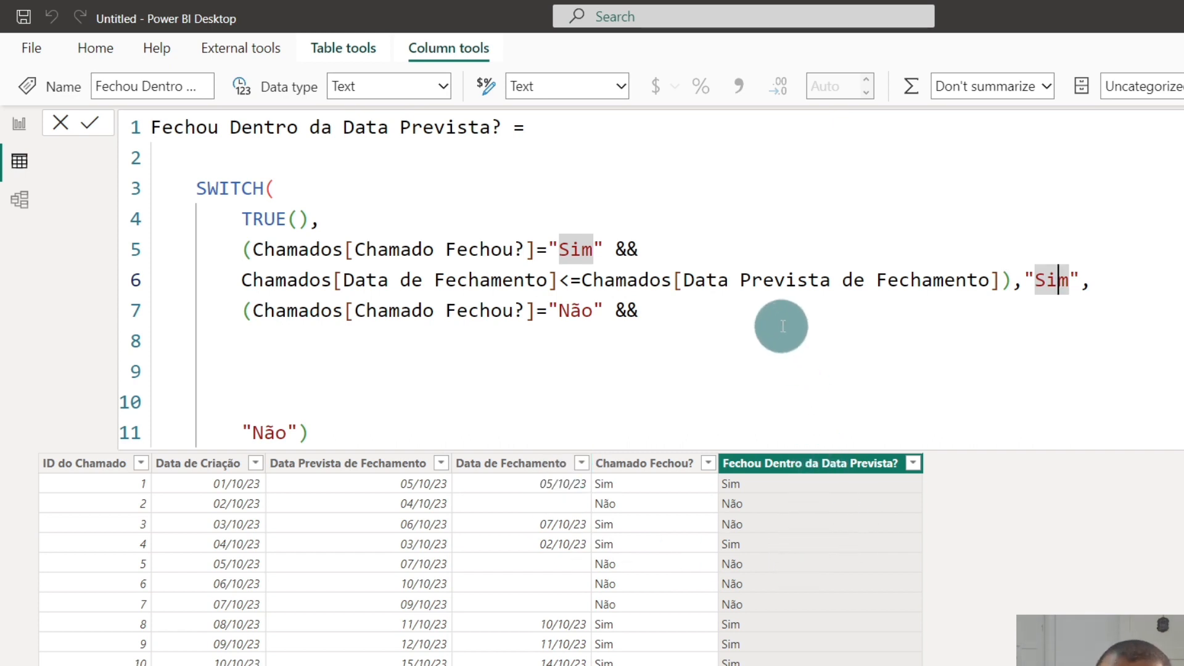
{"action": "left_click", "coordinate": [702, 299]}
{"action": "left_click_drag", "start_coordinate": [252, 310], "coordinate": [827, 317]}
{"action": "left_click", "coordinate": [774, 315]}
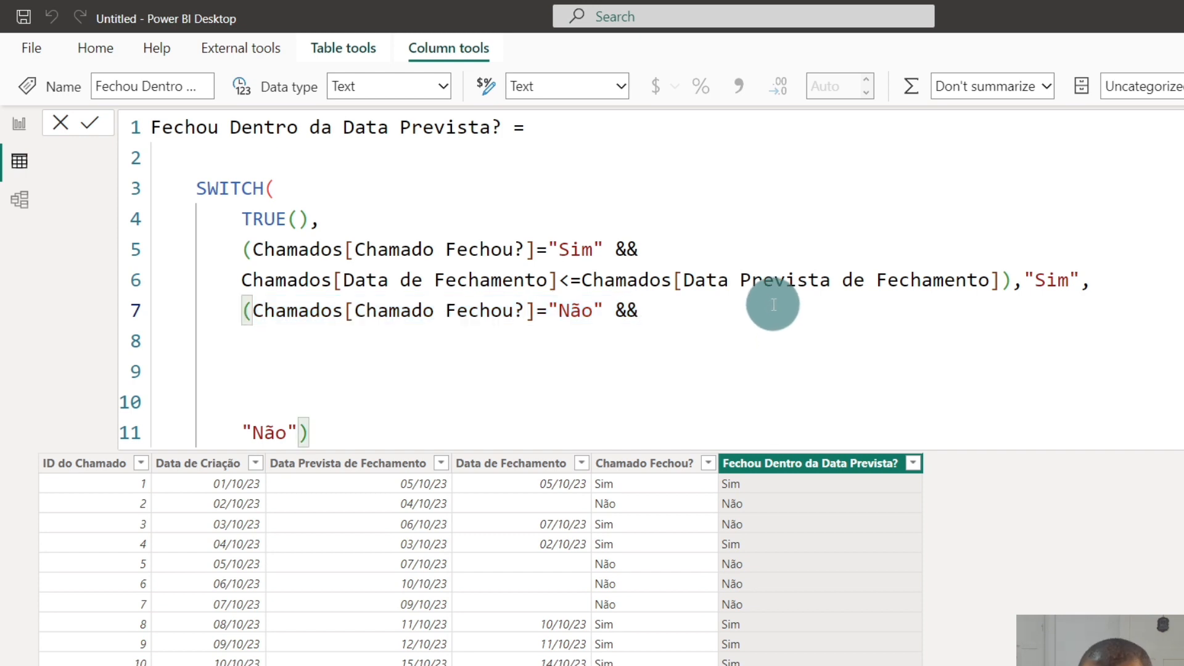
Remove the && and the opening parenthesis from the second condition and end it with a comma
{"action": "key", "text": "BackSpace"}
{"action": "key", "text": "BackSpace"}
{"action": "left_click", "coordinate": [249, 310]}
{"action": "key", "text": "BackSpace"}
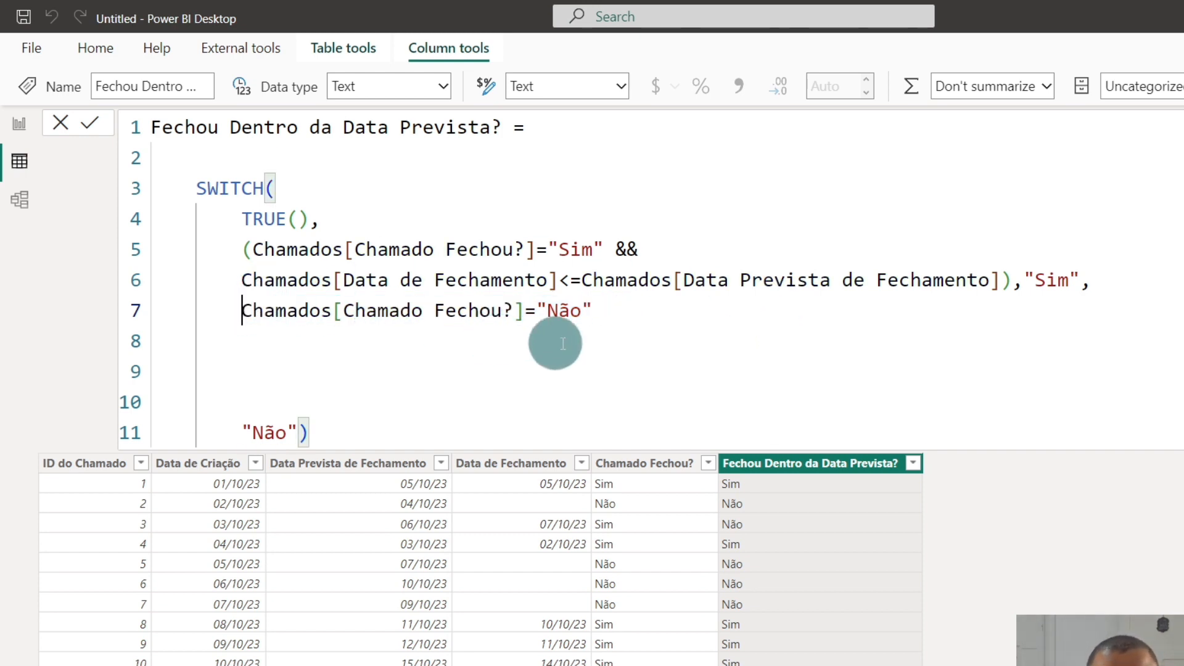
{"action": "left_click", "coordinate": [604, 311]}
{"action": "type", "text": ","}
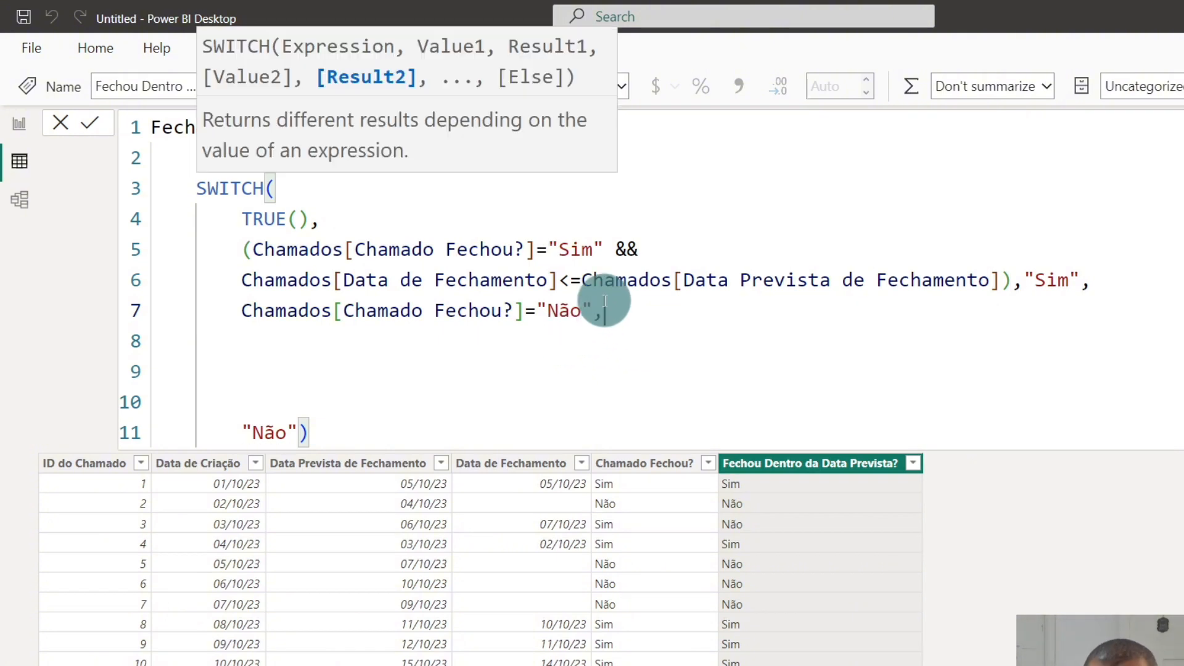
Give the second SWITCH condition the result "Não Está Fechado" and end the line with a comma
{"action": "type", "text": "\"Não"}
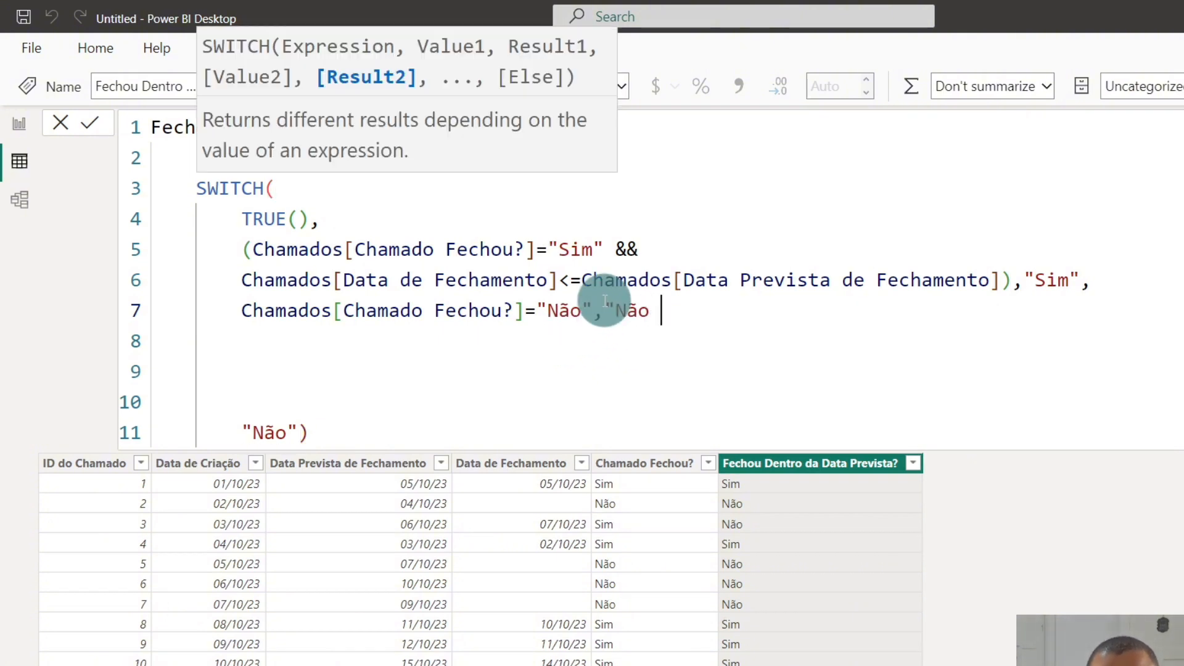
{"action": "type", "text": "hado\""}
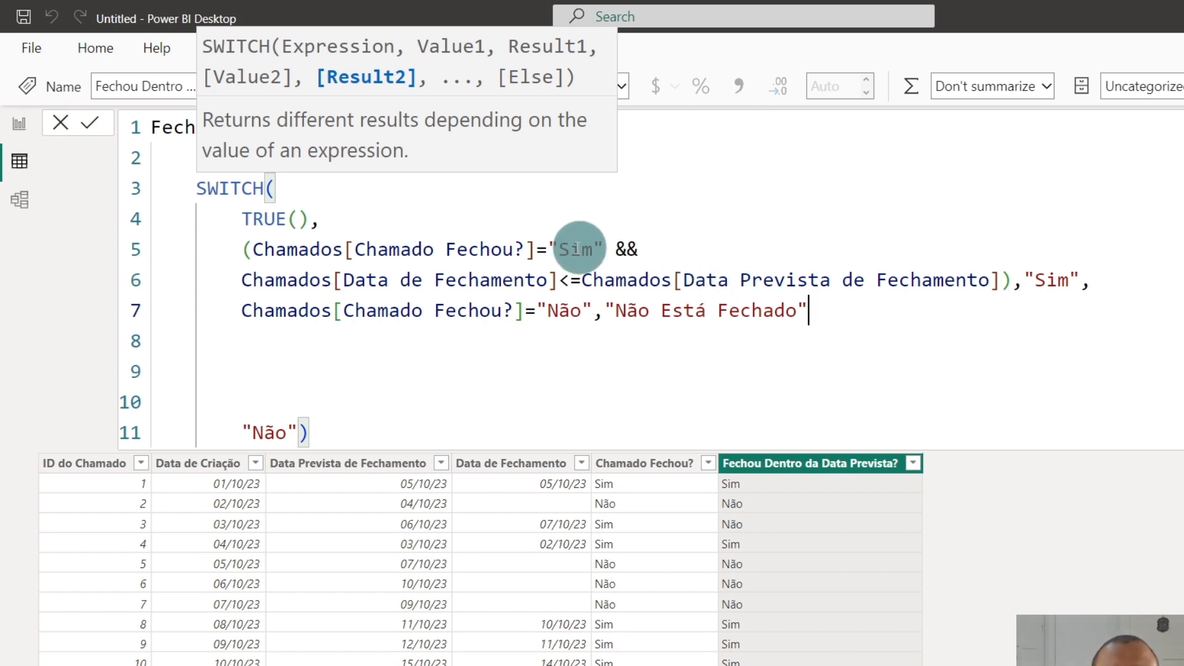
{"action": "left_click", "coordinate": [555, 244]}
{"action": "left_click", "coordinate": [1087, 285]}
{"action": "left_click_drag", "start_coordinate": [1087, 285], "coordinate": [191, 243]}
{"action": "left_click", "coordinate": [684, 310]}
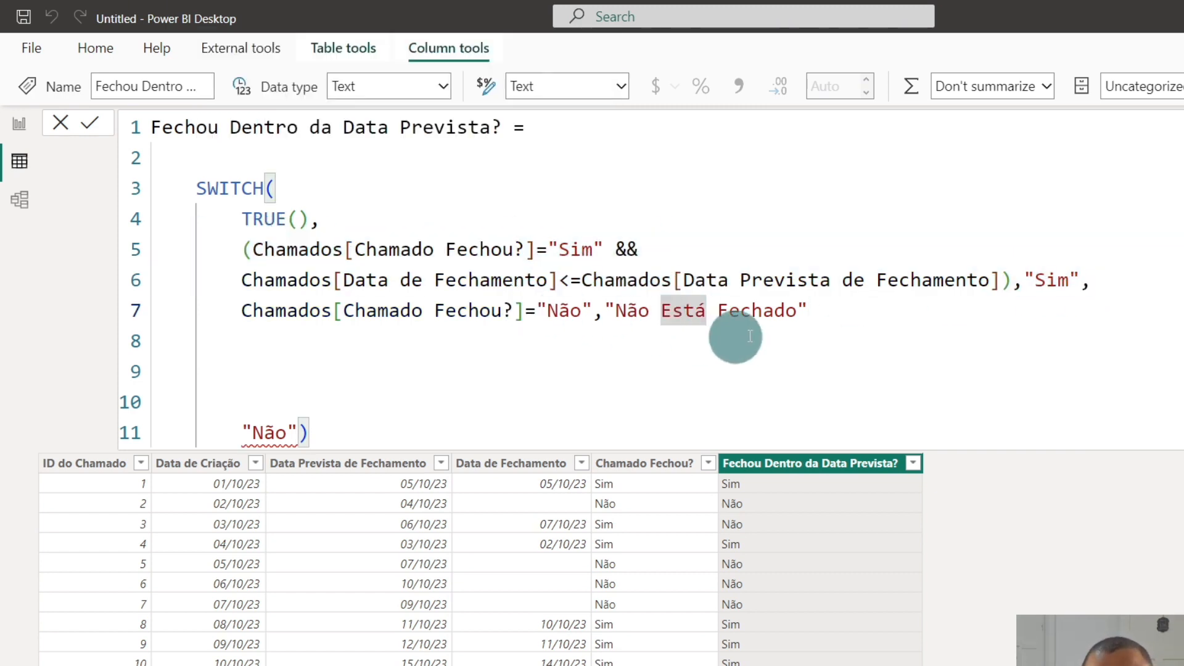
{"action": "left_click", "coordinate": [810, 312]}
{"action": "type", "text": ","}
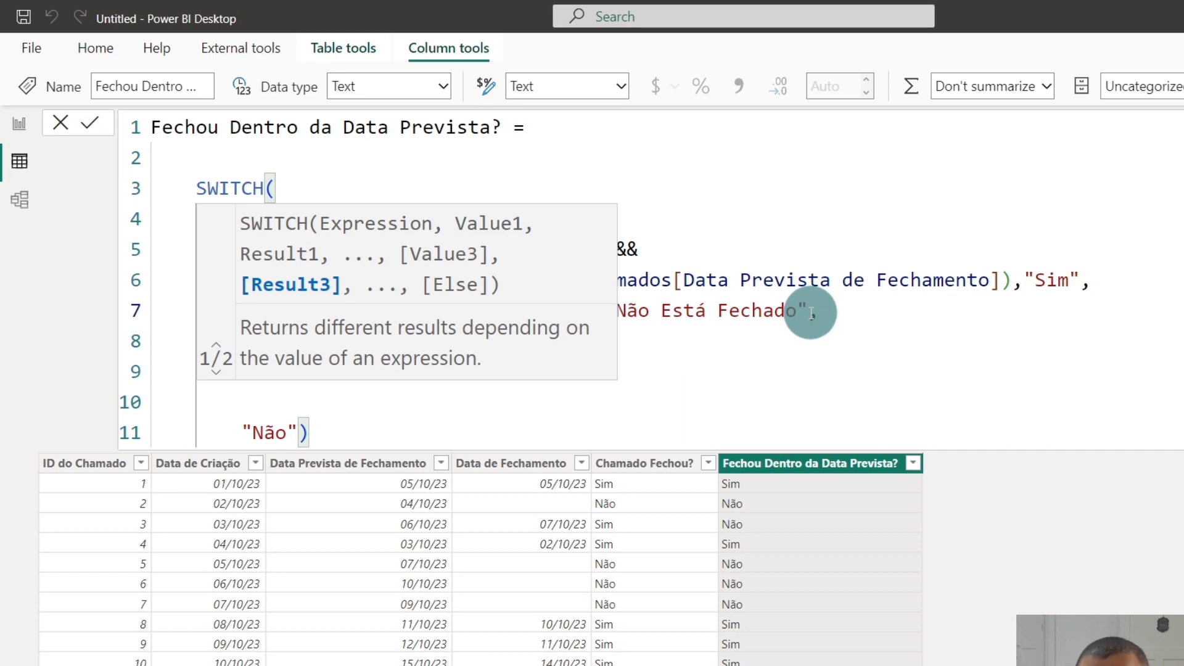
Delete the empty lines between the second condition and the final "Não" result
{"action": "left_click_drag", "start_coordinate": [230, 312], "coordinate": [650, 311]}
{"action": "left_click_drag", "start_coordinate": [354, 396], "coordinate": [312, 402]}
{"action": "key", "text": "BackSpace"}
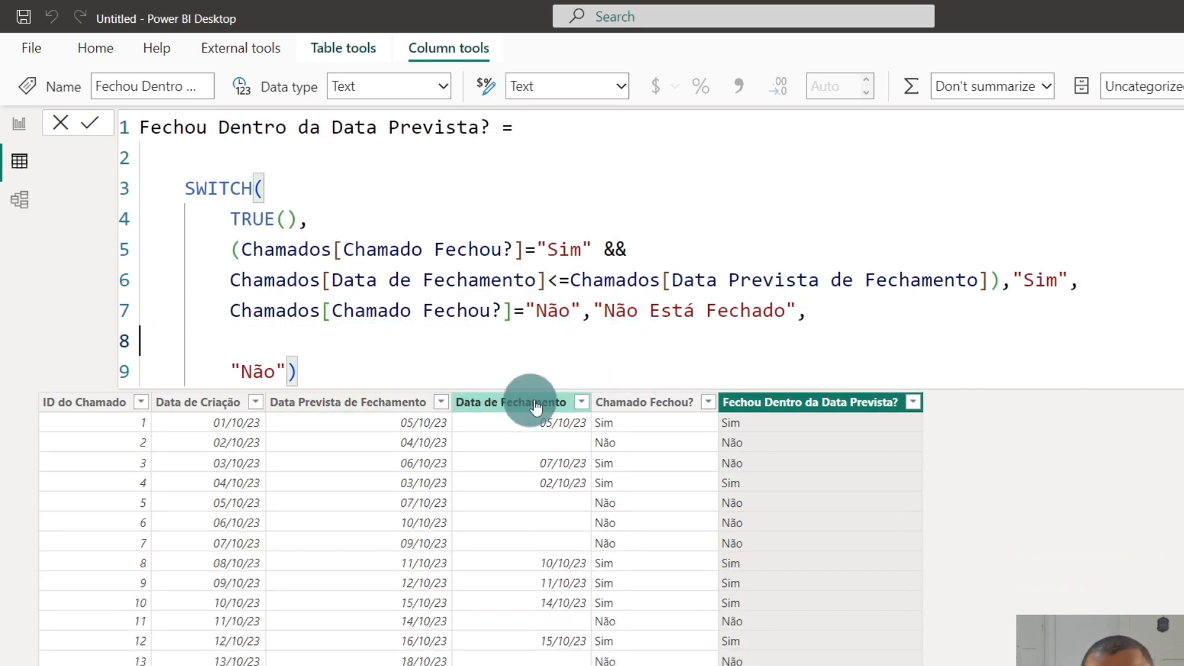
{"action": "left_click_drag", "start_coordinate": [287, 341], "coordinate": [231, 341]}
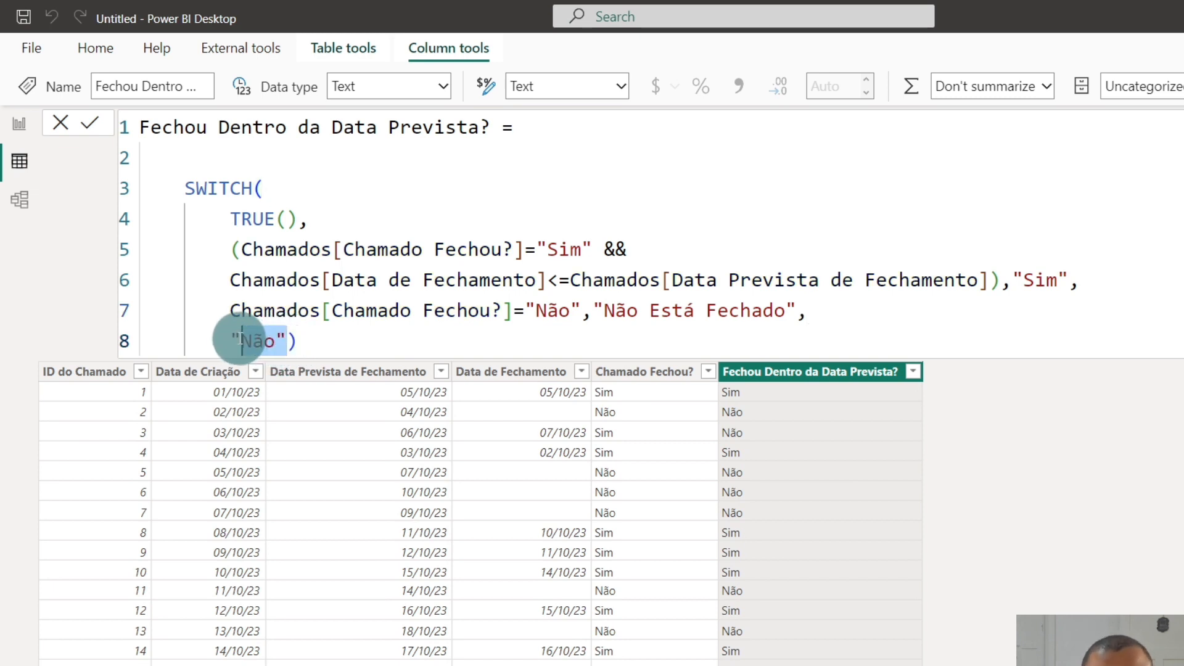
Review both SWITCH conditions with their results and commit the Fechou Dentro da Data Prevista? formula
{"action": "left_click_drag", "start_coordinate": [232, 249], "coordinate": [1018, 278]}
{"action": "left_click", "coordinate": [1014, 275]}
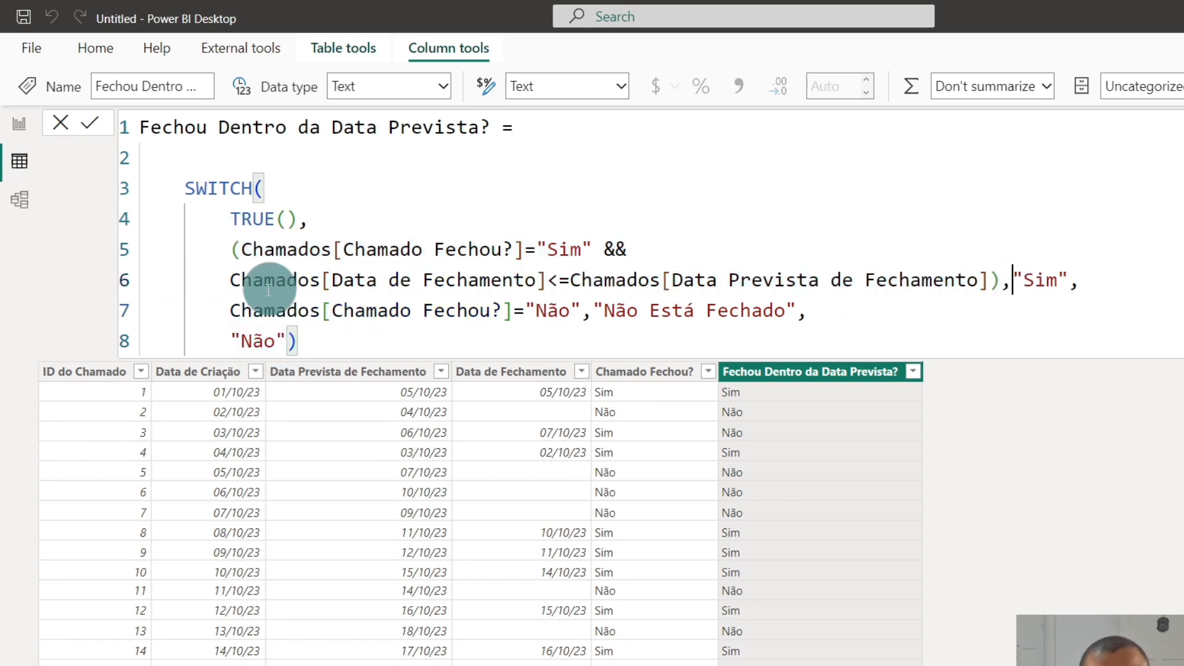
{"action": "left_click_drag", "start_coordinate": [229, 310], "coordinate": [797, 313]}
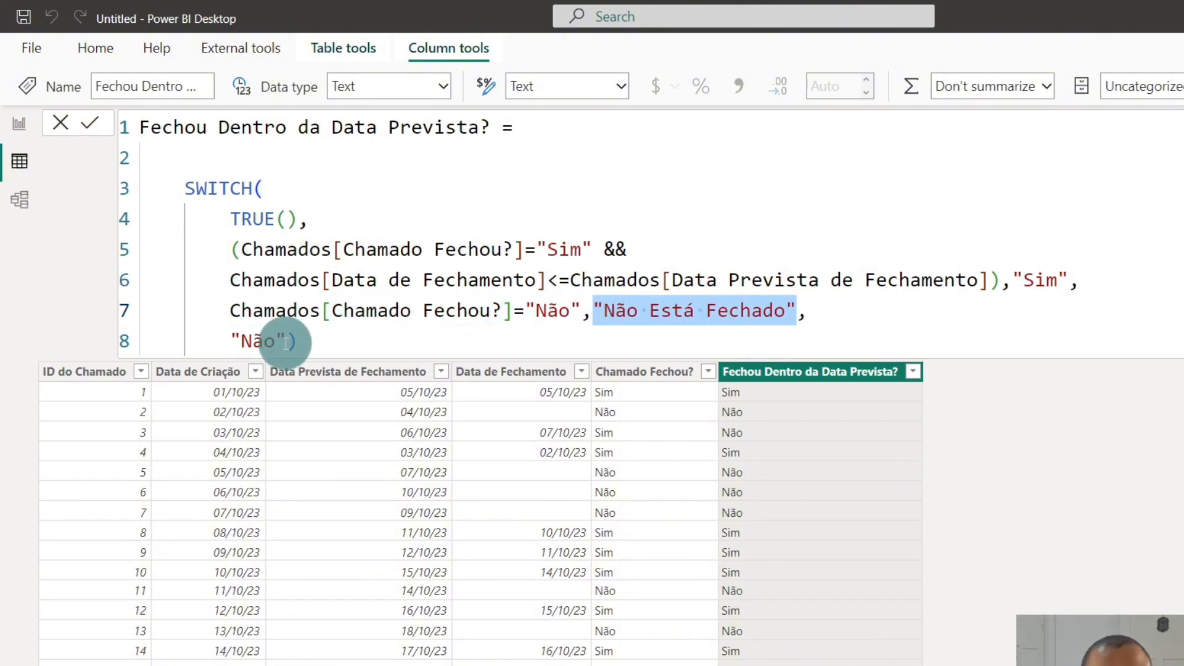
{"action": "left_click", "coordinate": [288, 341]}
{"action": "left_click", "coordinate": [780, 317]}
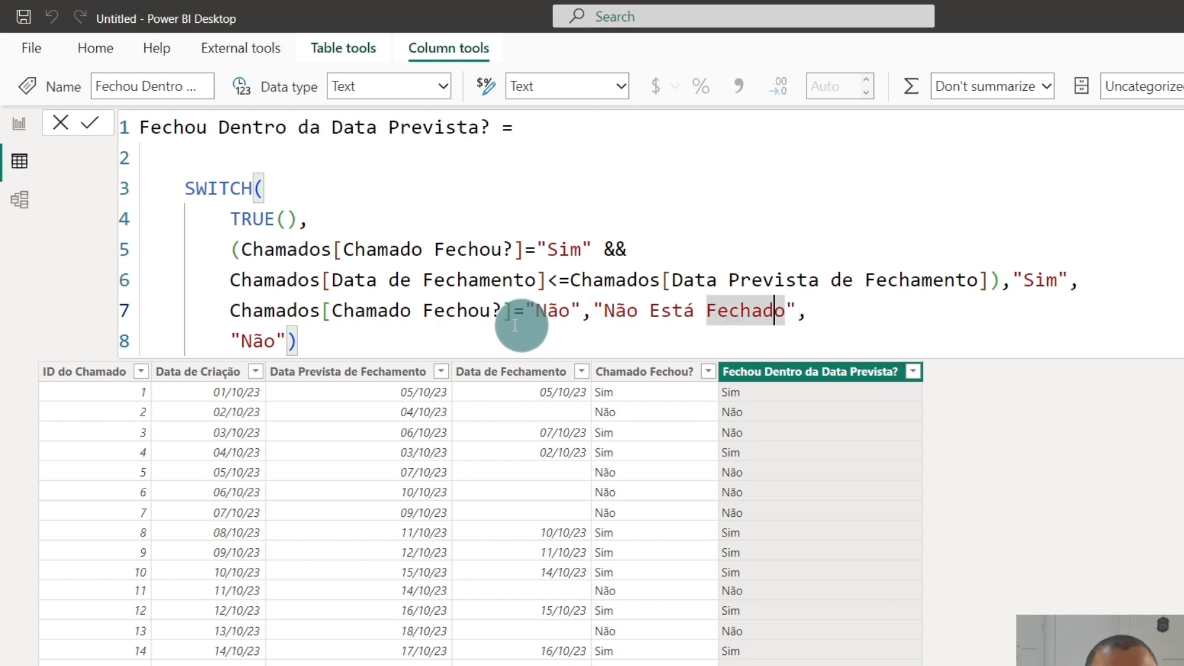
{"action": "key", "text": "Return"}
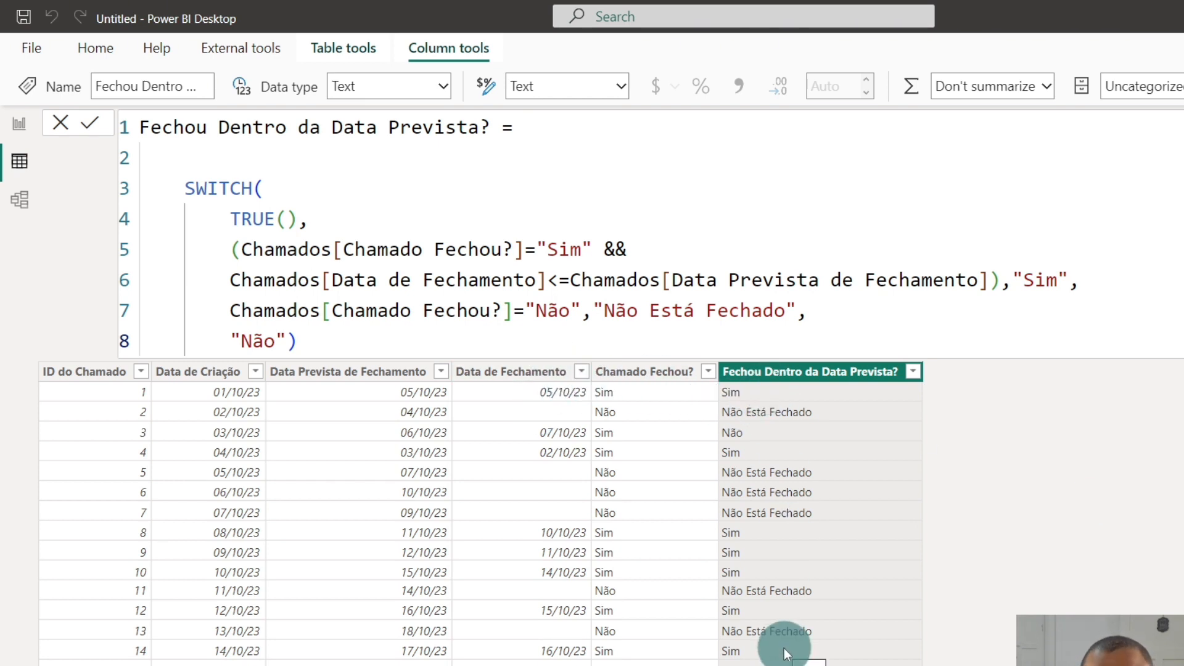
Switch to the O CHAMADO FECHOU notes in Notepad and review the two rules under SIM against the table
{"action": "left_click", "coordinate": [565, 431]}
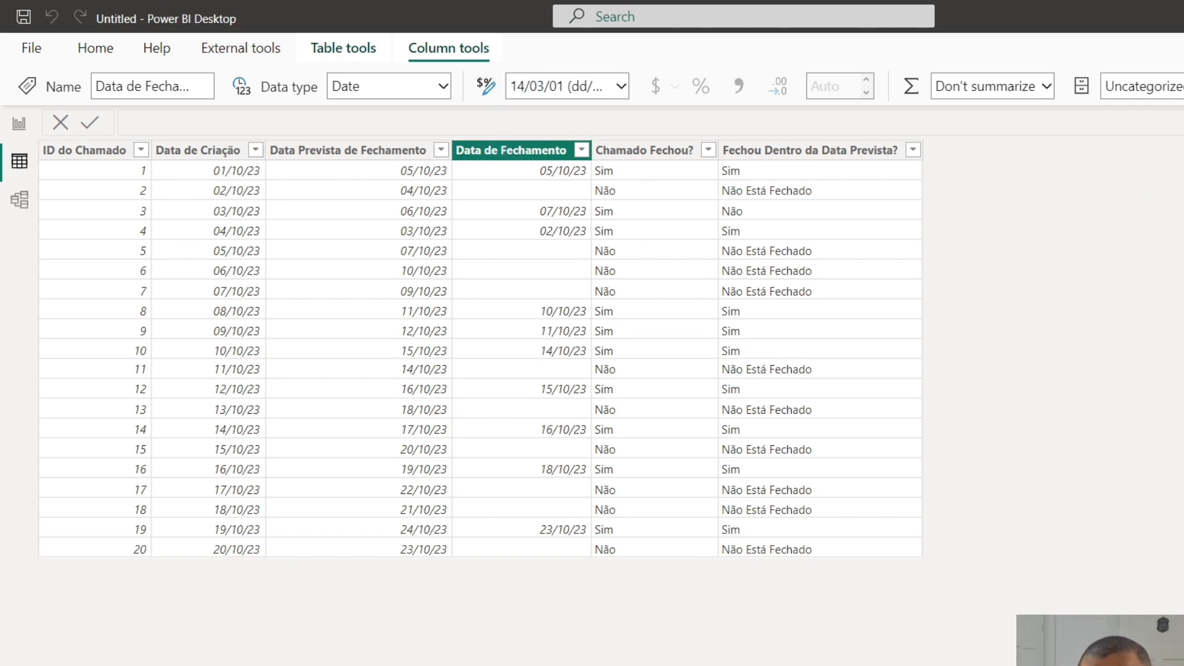
{"action": "key", "text": "alt+Tab"}
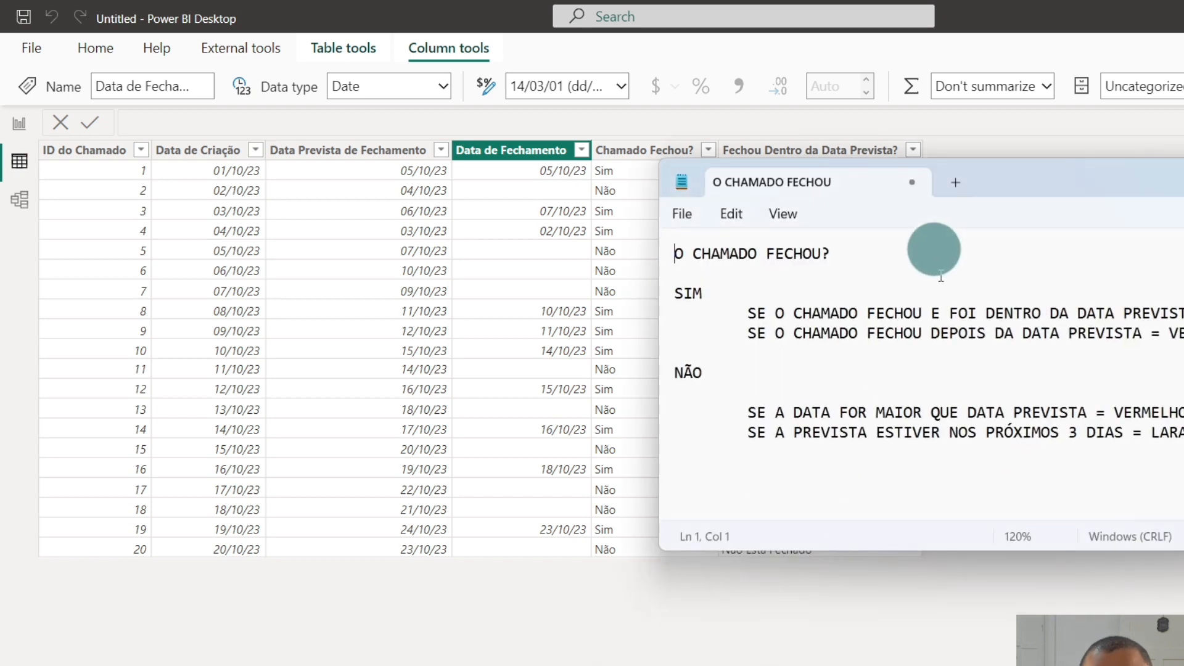
{"action": "left_click_drag", "start_coordinate": [737, 314], "coordinate": [1181, 314]}
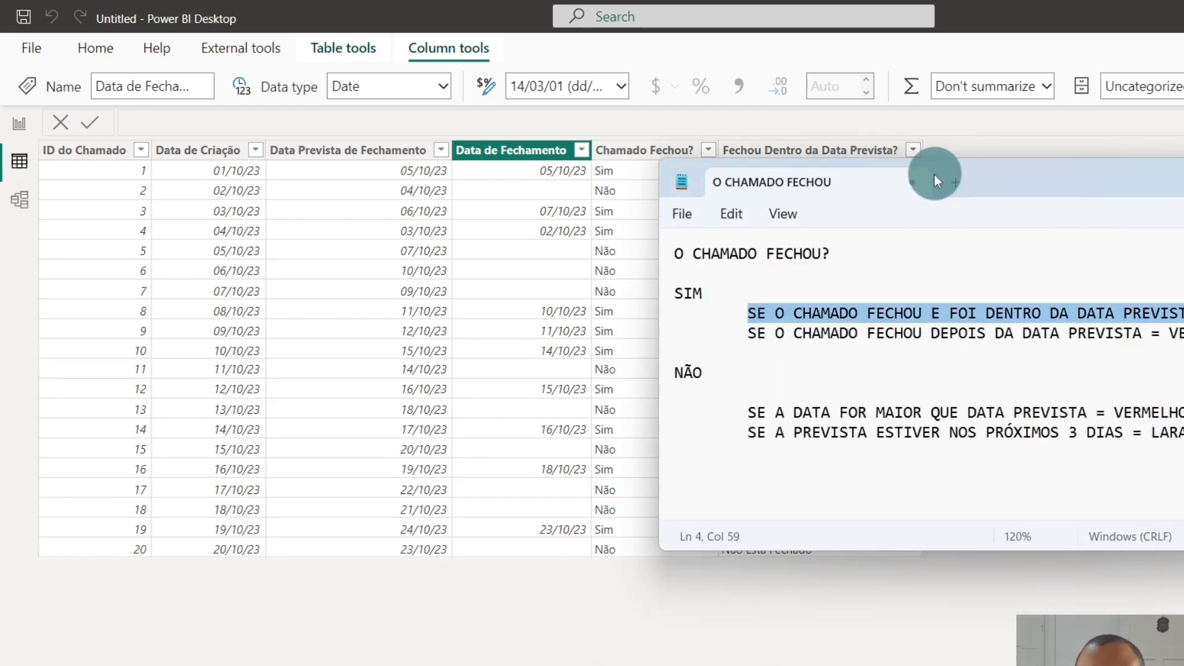
{"action": "left_click_drag", "start_coordinate": [935, 179], "coordinate": [922, 281]}
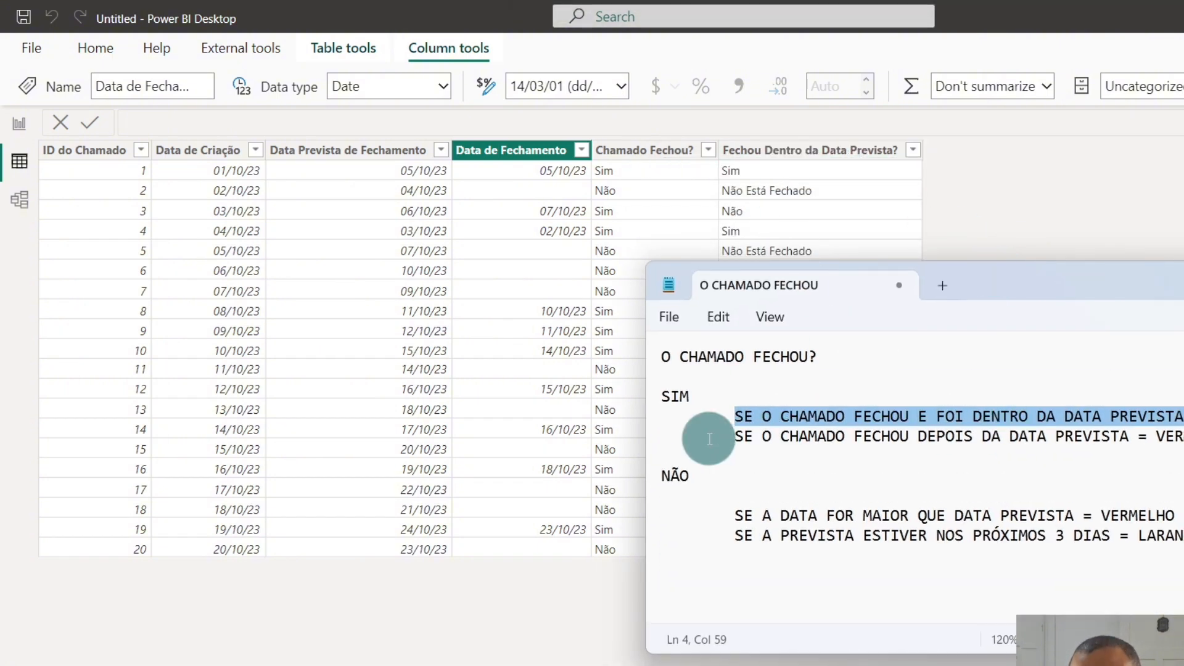
{"action": "left_click_drag", "start_coordinate": [709, 439], "coordinate": [709, 456]}
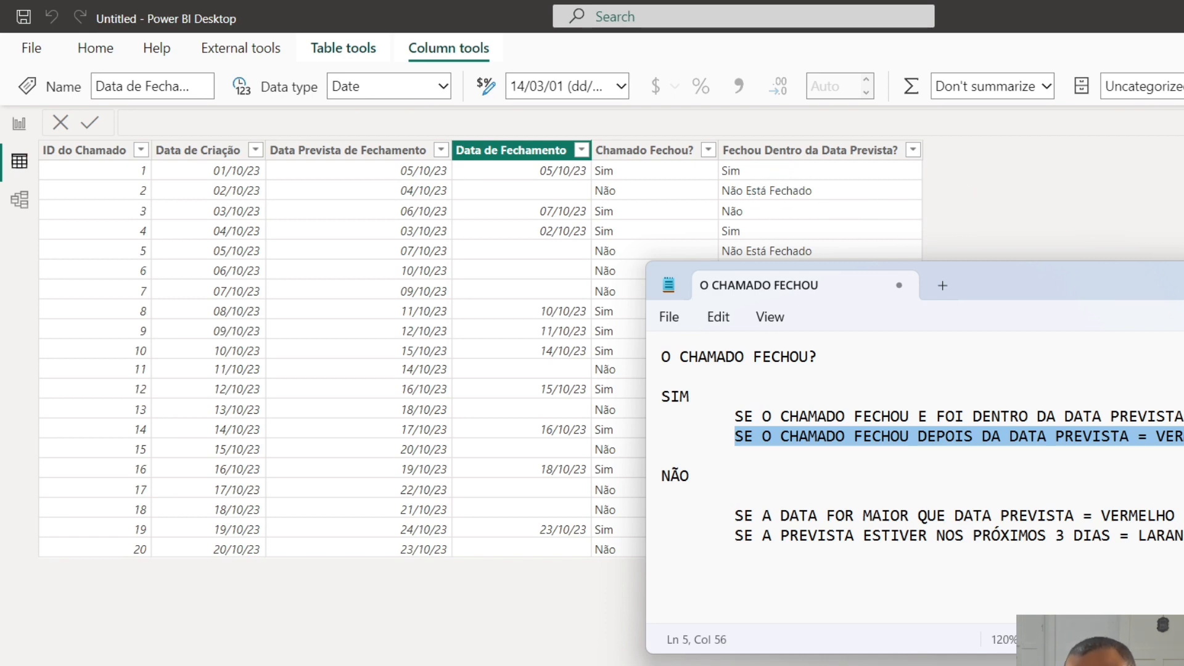
Add a new calculated column to the Chamados table in Power BI and review the VERMELHO rule under NÃO in the Notepad notes
{"action": "left_click", "coordinate": [557, 83]}
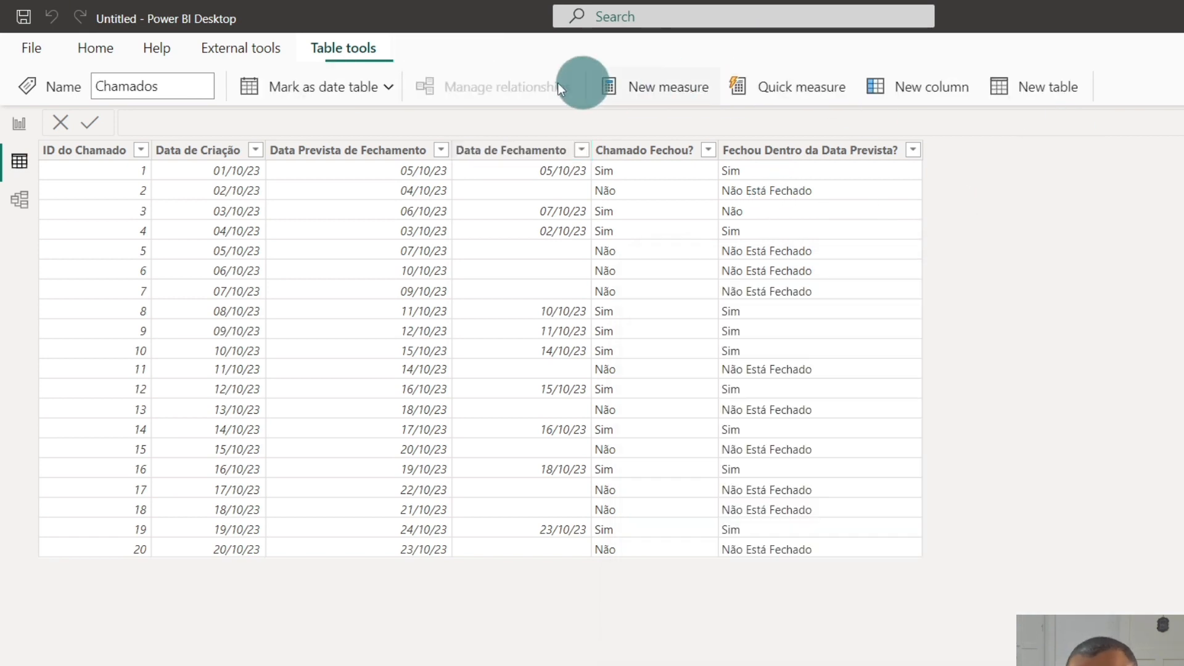
{"action": "left_click", "coordinate": [961, 89]}
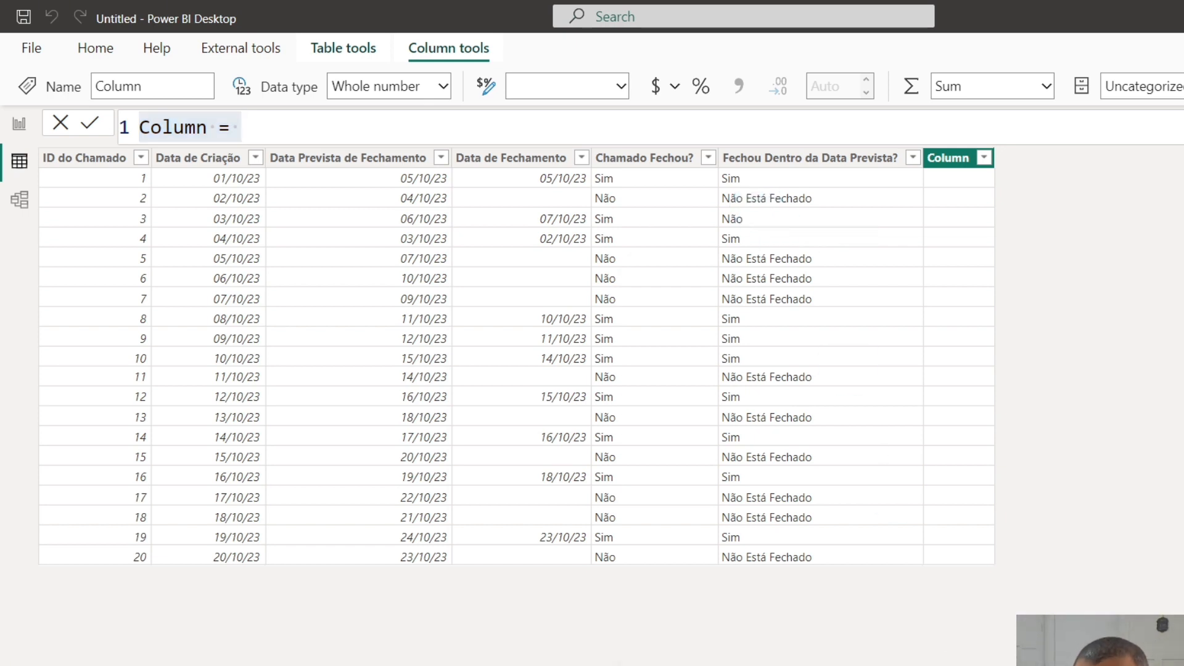
{"action": "key", "text": "alt+Tab"}
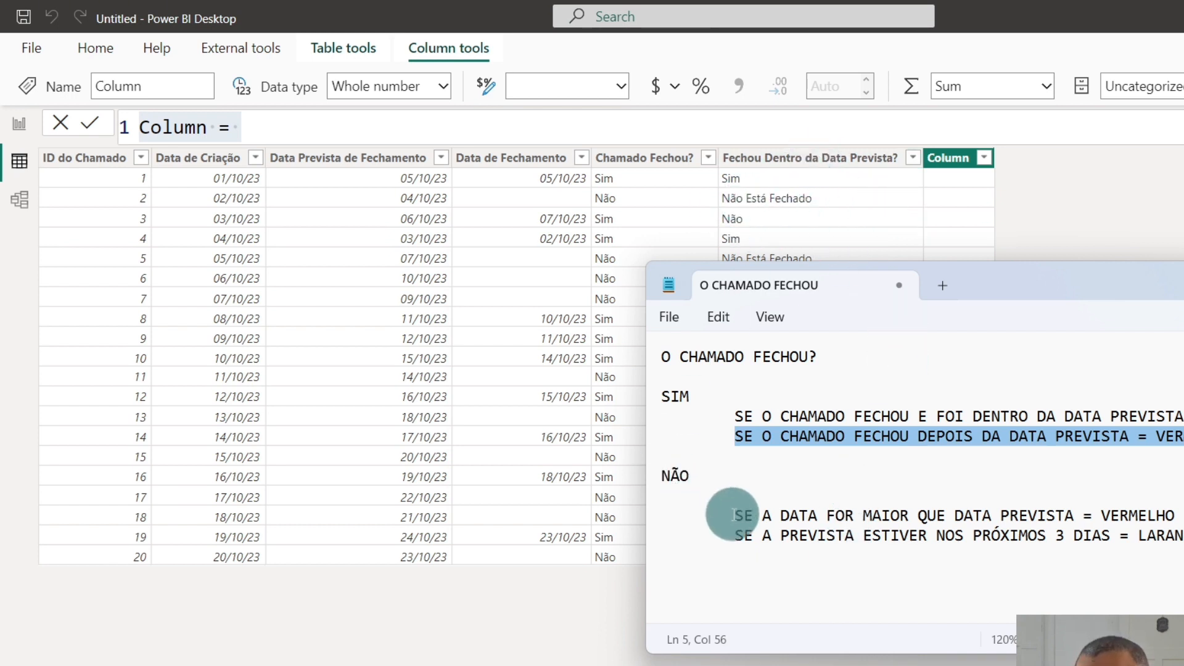
{"action": "left_click_drag", "start_coordinate": [734, 515], "coordinate": [1175, 515]}
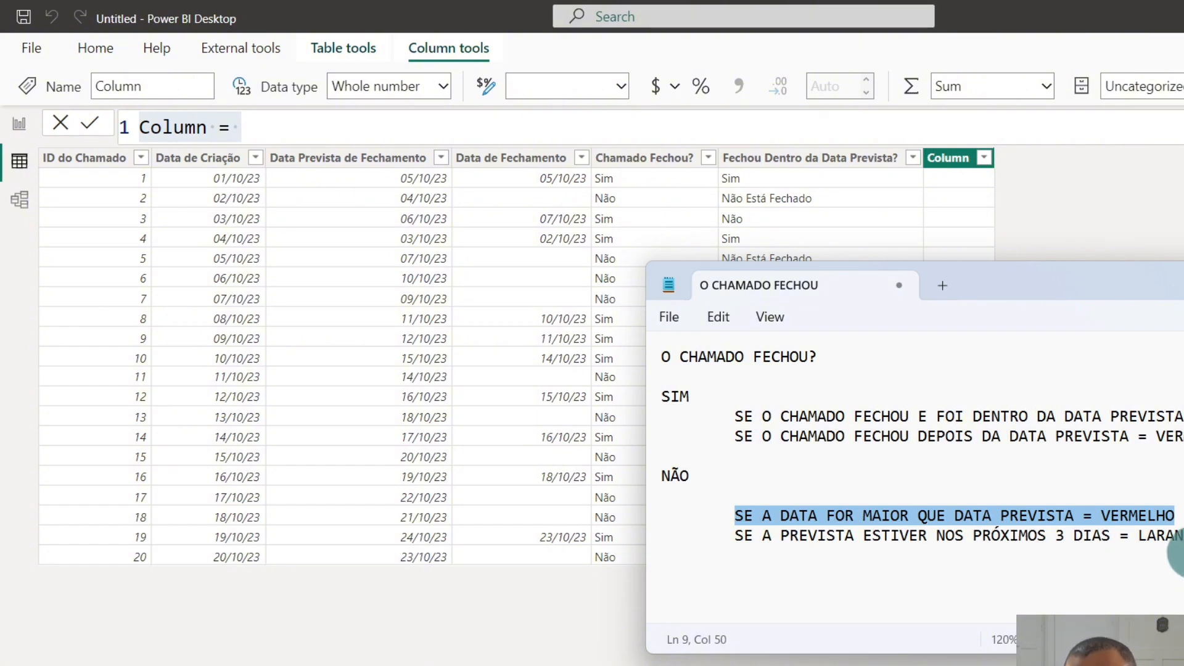
Name the new calculated column "Não está fechado e está em Atraso?" in its formula
{"action": "left_click", "coordinate": [309, 127]}
{"action": "double_click", "coordinate": [177, 128]}
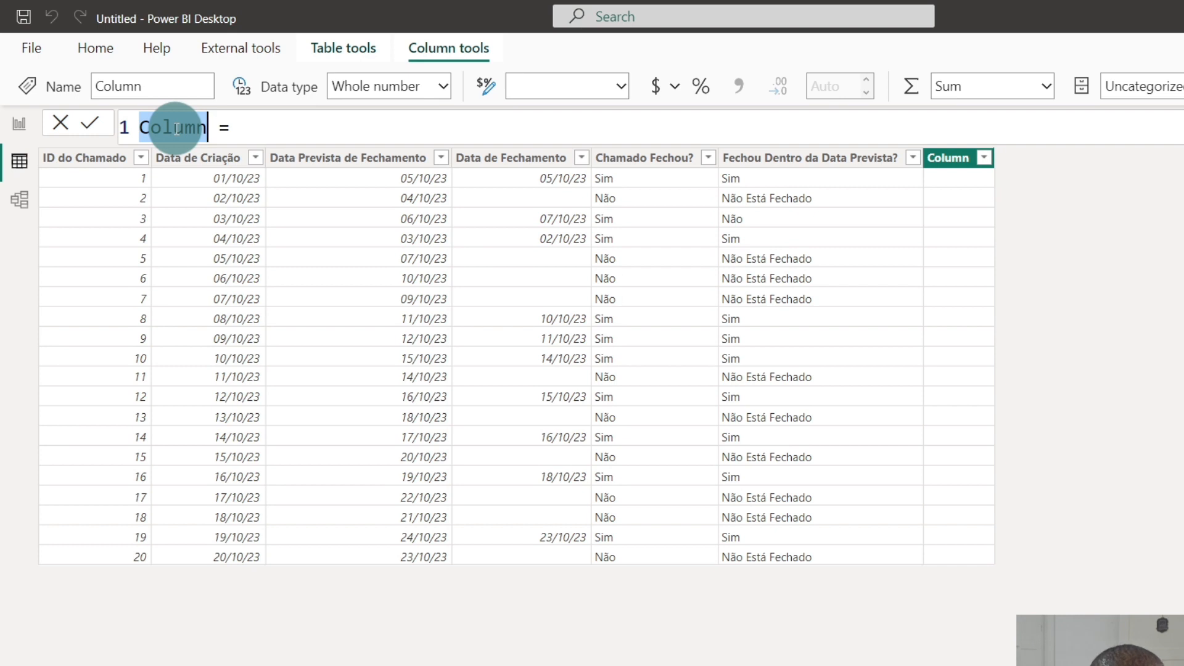
{"action": "type", "text": "Não e"}
{"action": "type", "text": "stá fde"}
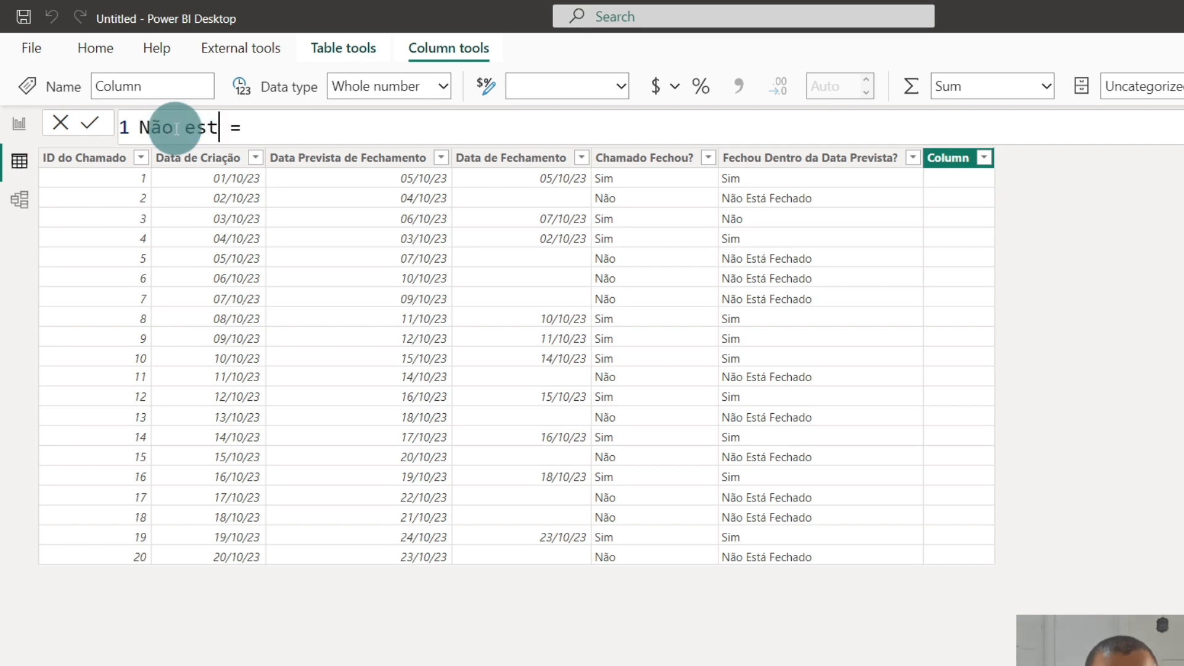
{"action": "key", "text": "BackSpace"}
{"action": "key", "text": "BackSpace"}
{"action": "type", "text": "echado e est"}
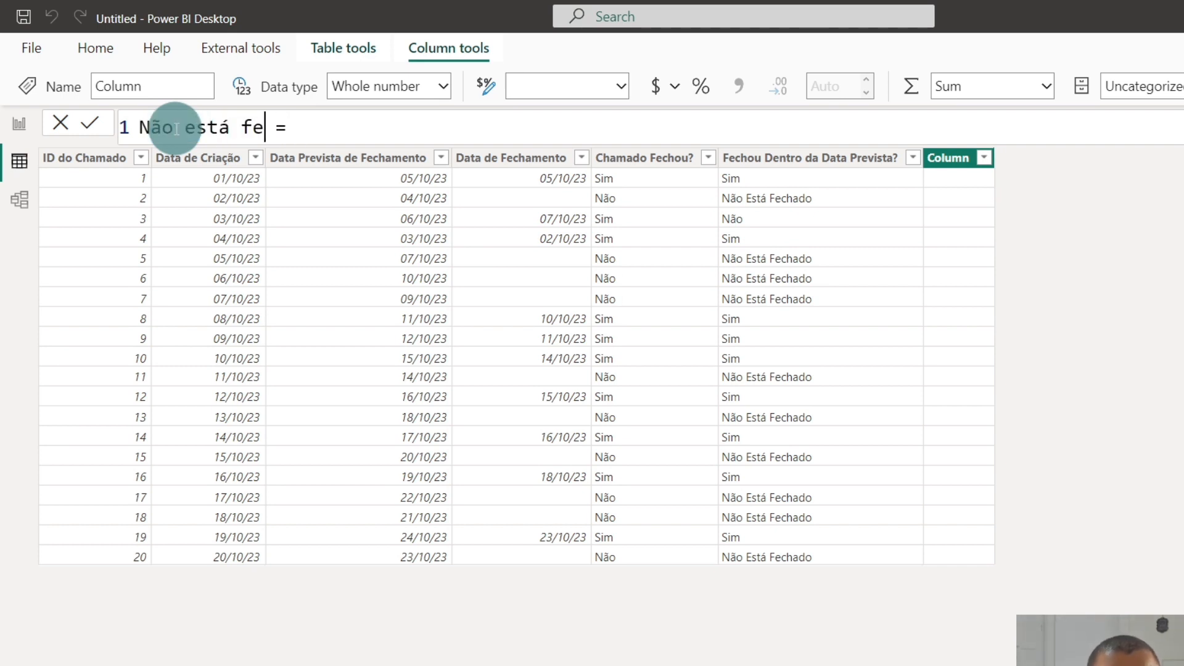
{"action": "type", "text": "á em Atrado"}
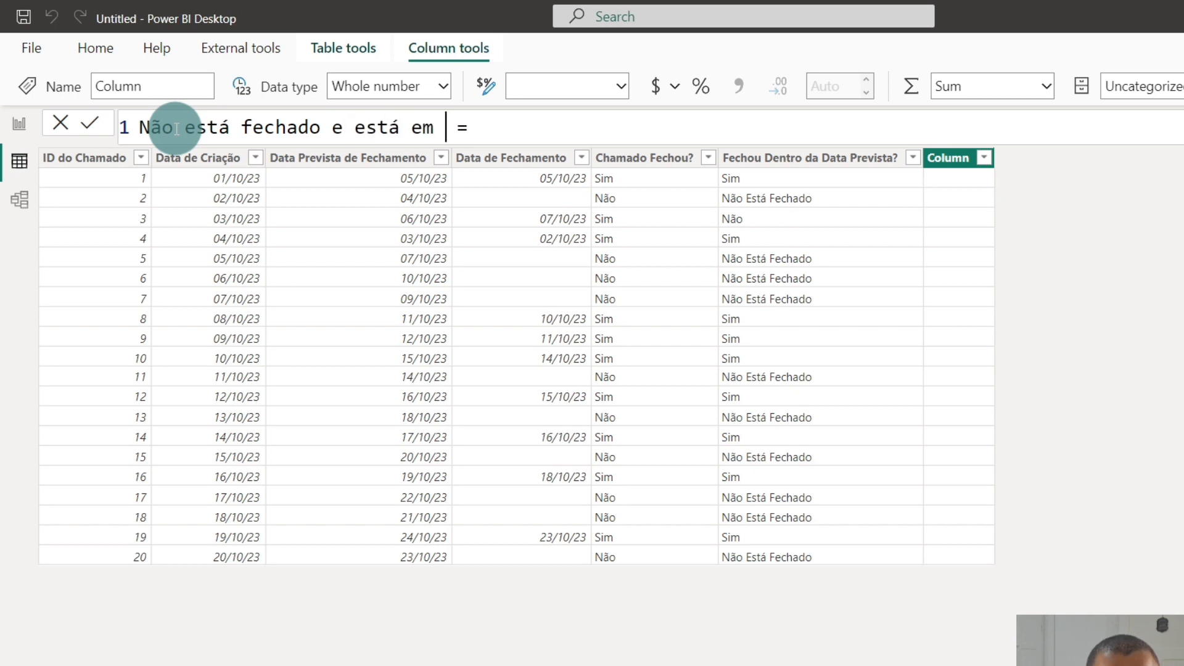
{"action": "key", "text": "BackSpace"}
{"action": "key", "text": "BackSpace"}
{"action": "type", "text": "sp"}
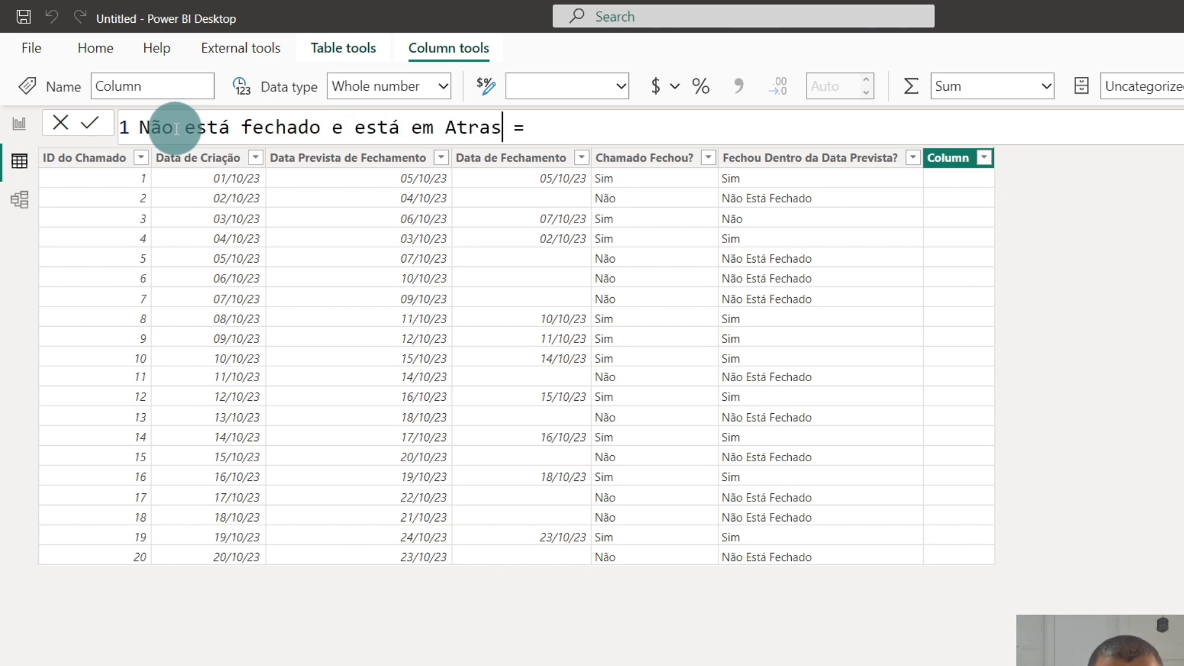
{"action": "key", "text": "alt"}
{"action": "key", "text": "BackSpace"}
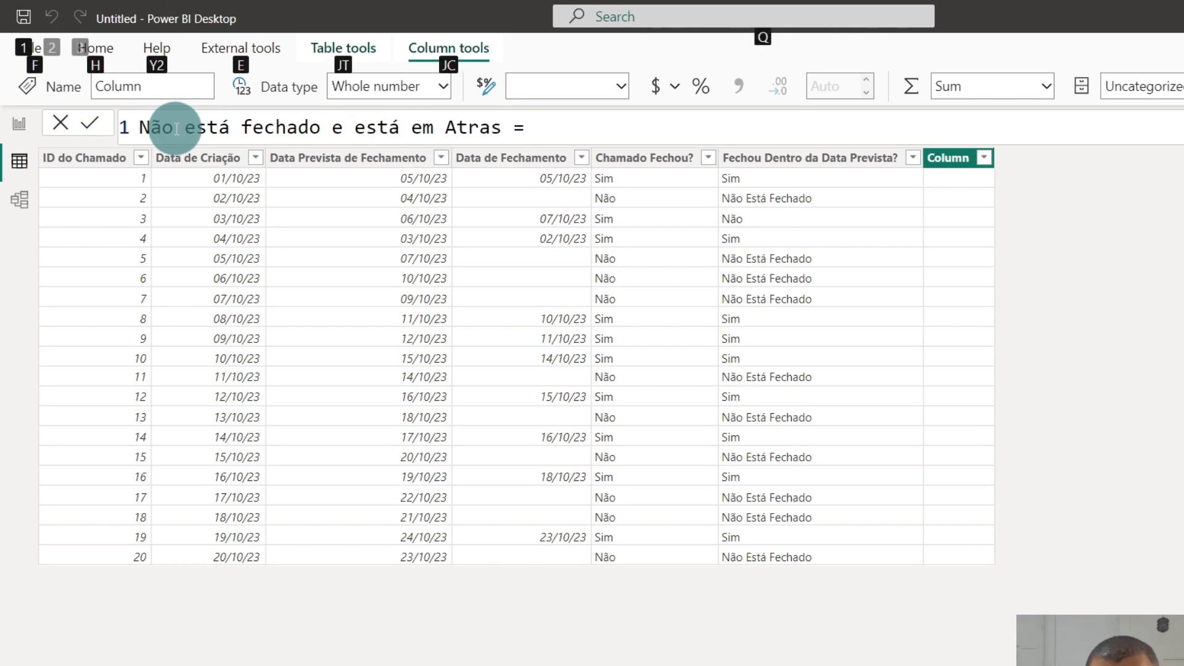
{"action": "key", "text": "alt"}
{"action": "type", "text": "o?"}
Start a SWITCH formula two lines below the column name, with TRUE() as its expression on a separate line
{"action": "key", "text": "End"}
{"action": "key", "text": "shift+Return"}
{"action": "key", "text": "shift+Return"}
{"action": "key", "text": "Tab"}
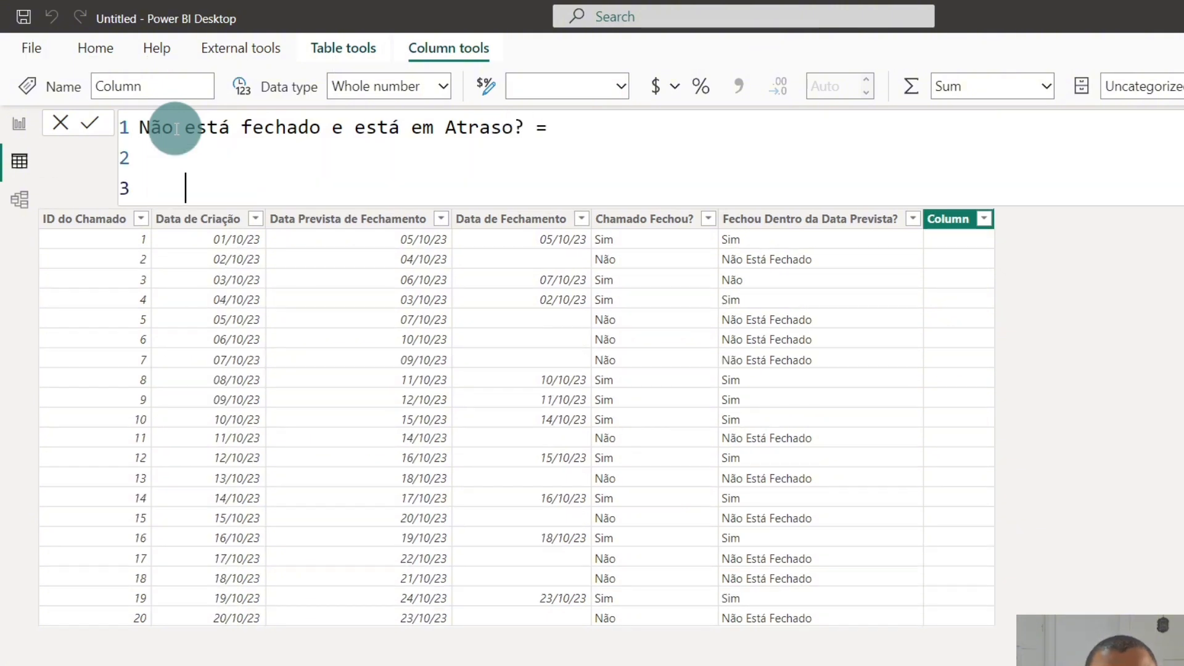
{"action": "type", "text": "swi"}
{"action": "key", "text": "Tab"}
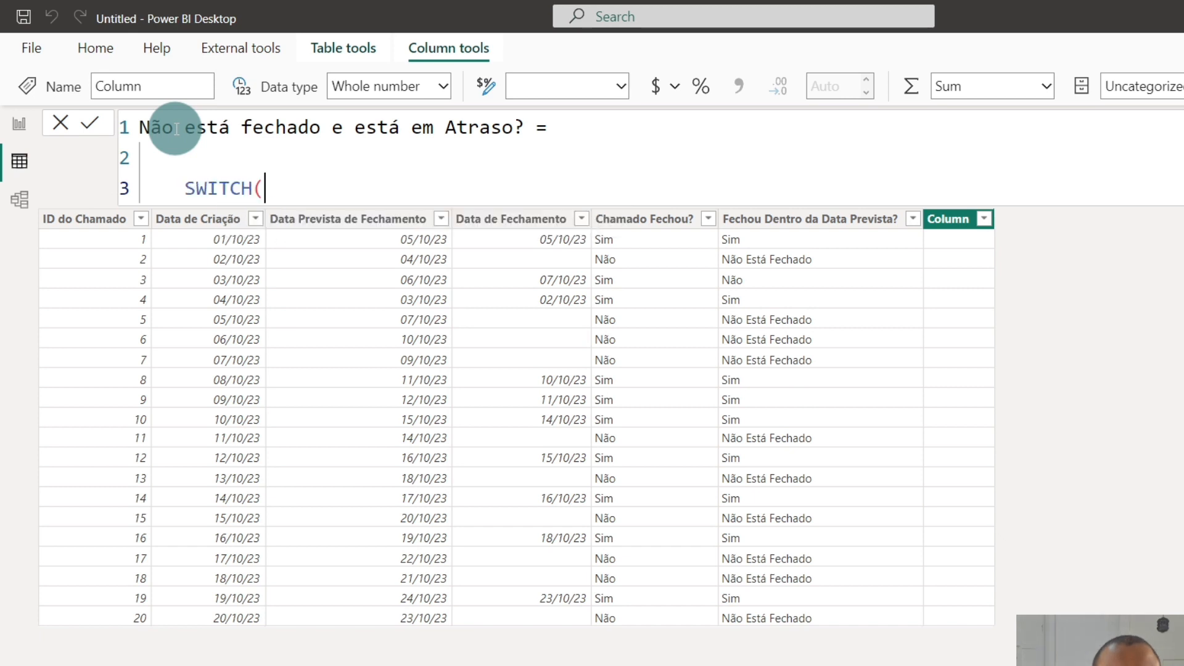
{"action": "key", "text": "shift+Return"}
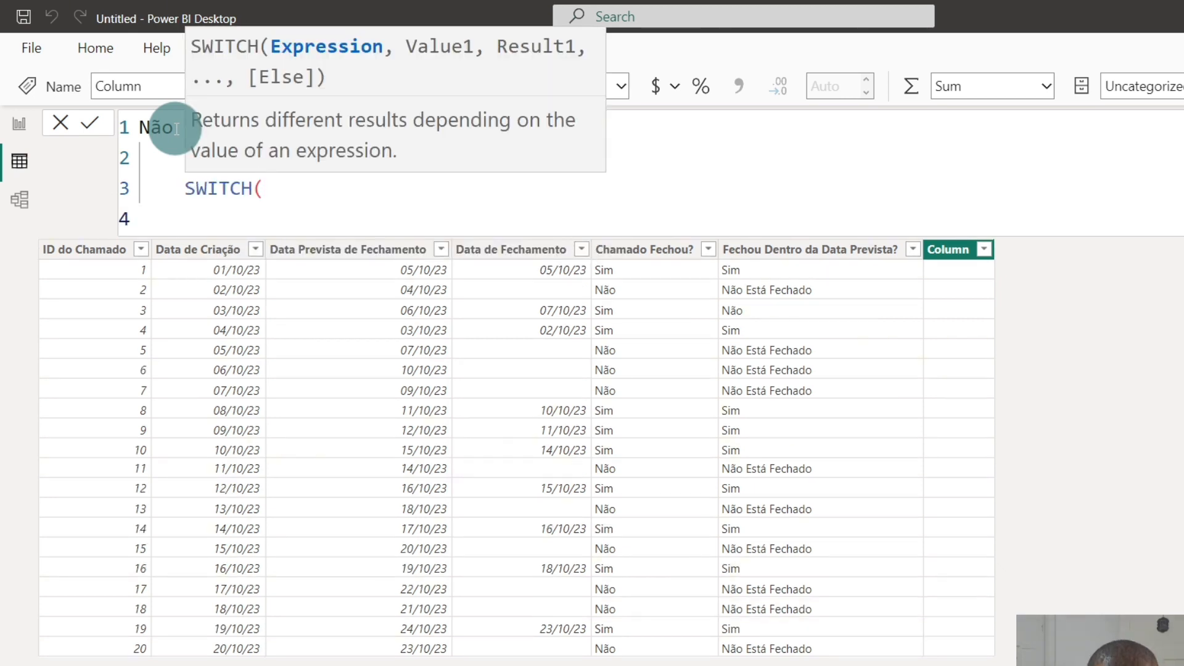
{"action": "type", "text": "tru"}
{"action": "key", "text": "Tab"}
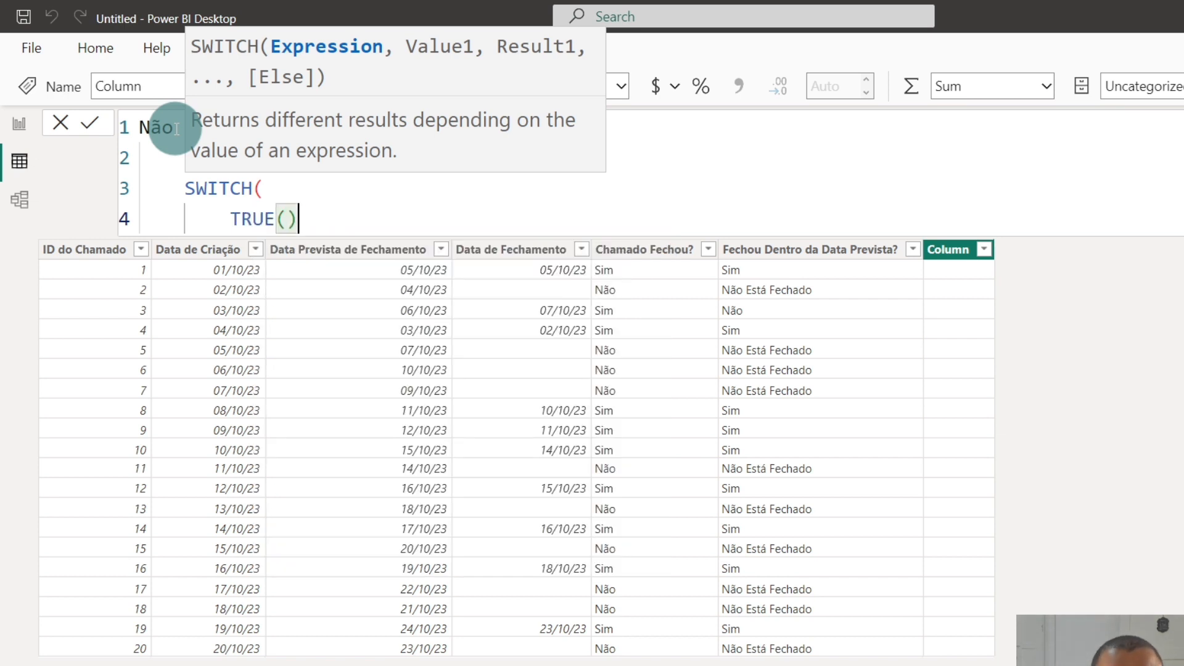
{"action": "type", "text": ","}
{"action": "key", "text": "shift+Return"}
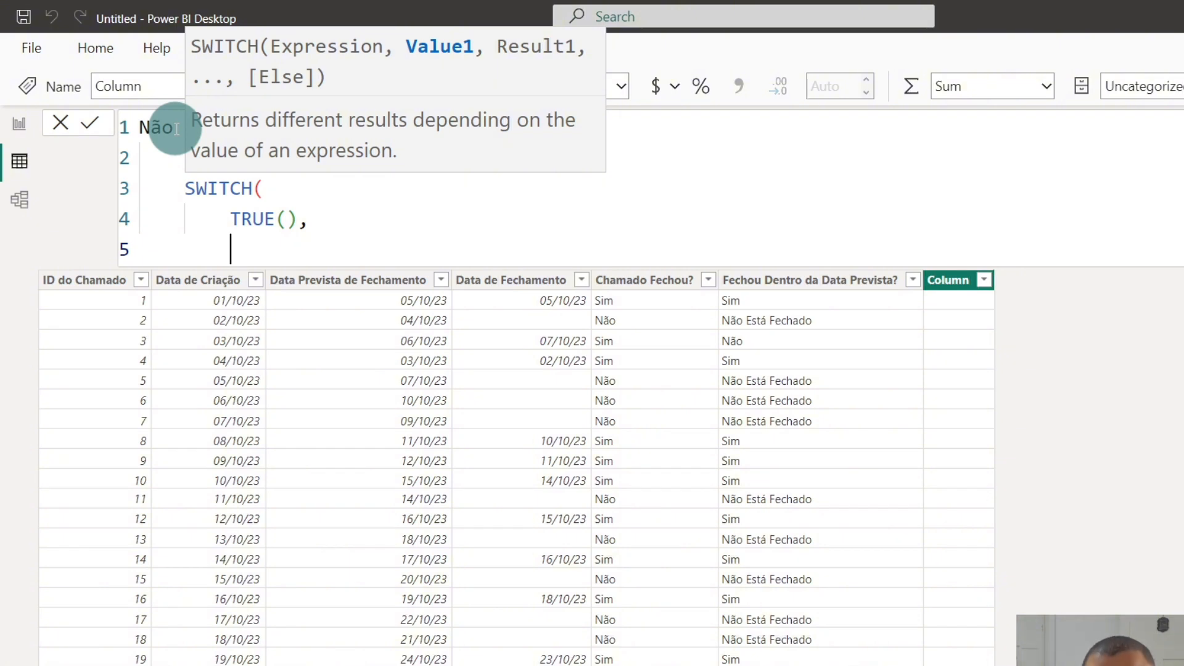
Enter Chamados[Fechou Dentro da Data Prevista?]="Não Está Fechado" as the first SWITCH condition, followed by a comma
{"action": "type", "text": "fech"}
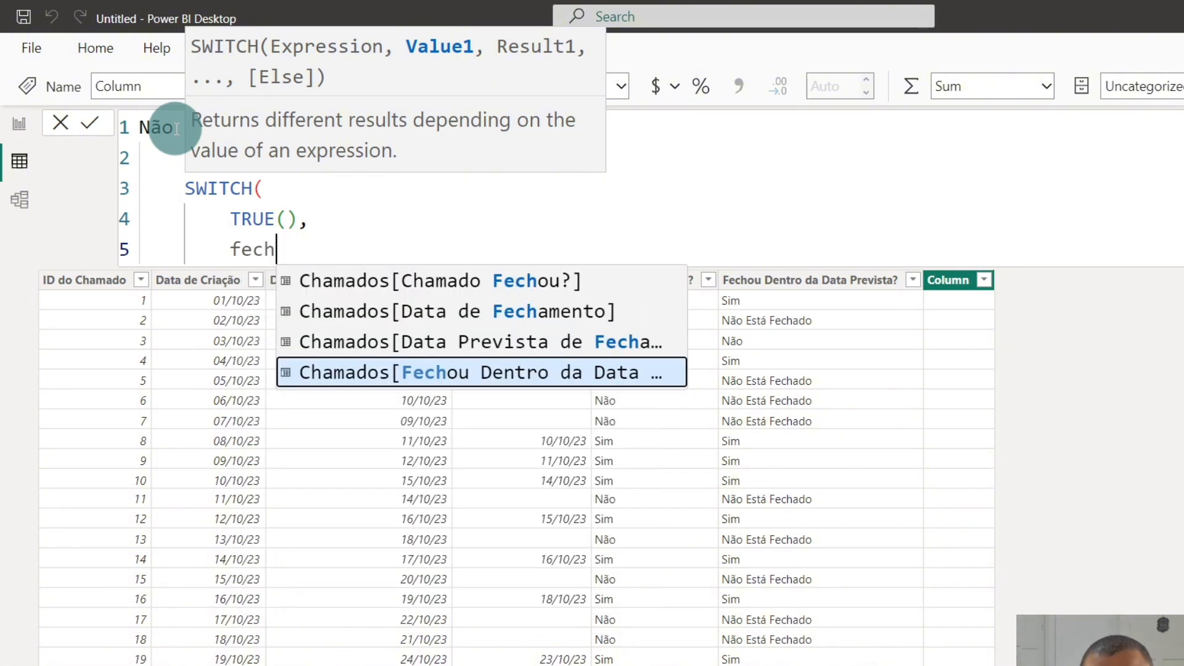
{"action": "key", "text": "Tab"}
{"action": "type", "text": "="}
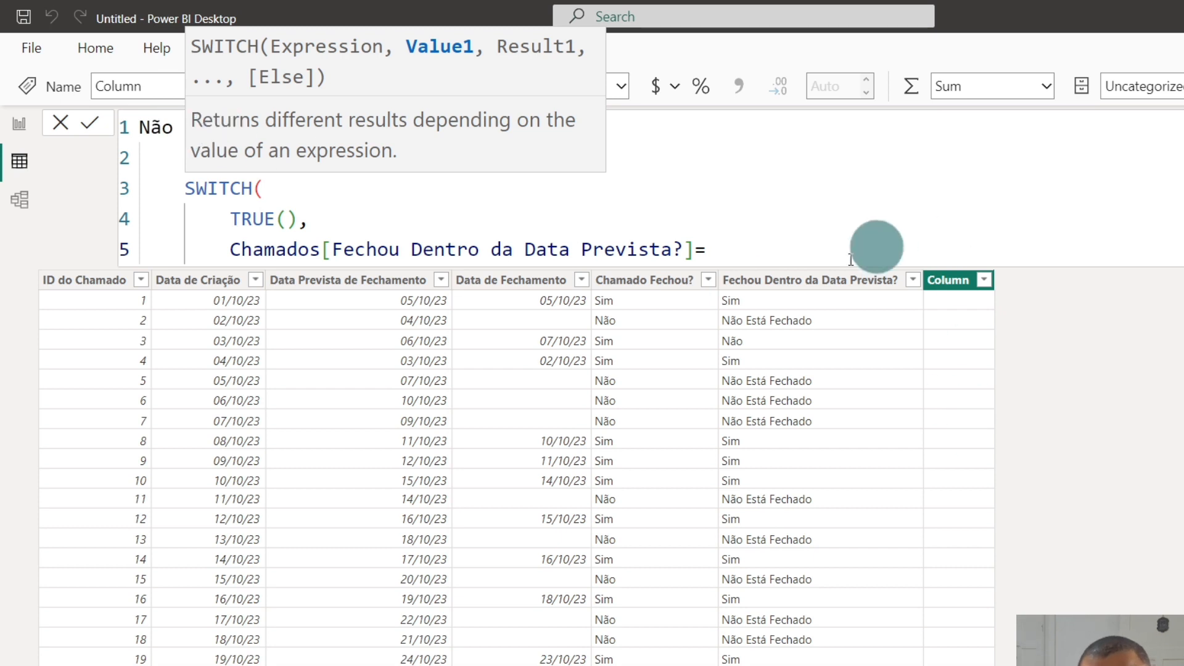
{"action": "type", "text": "\""}
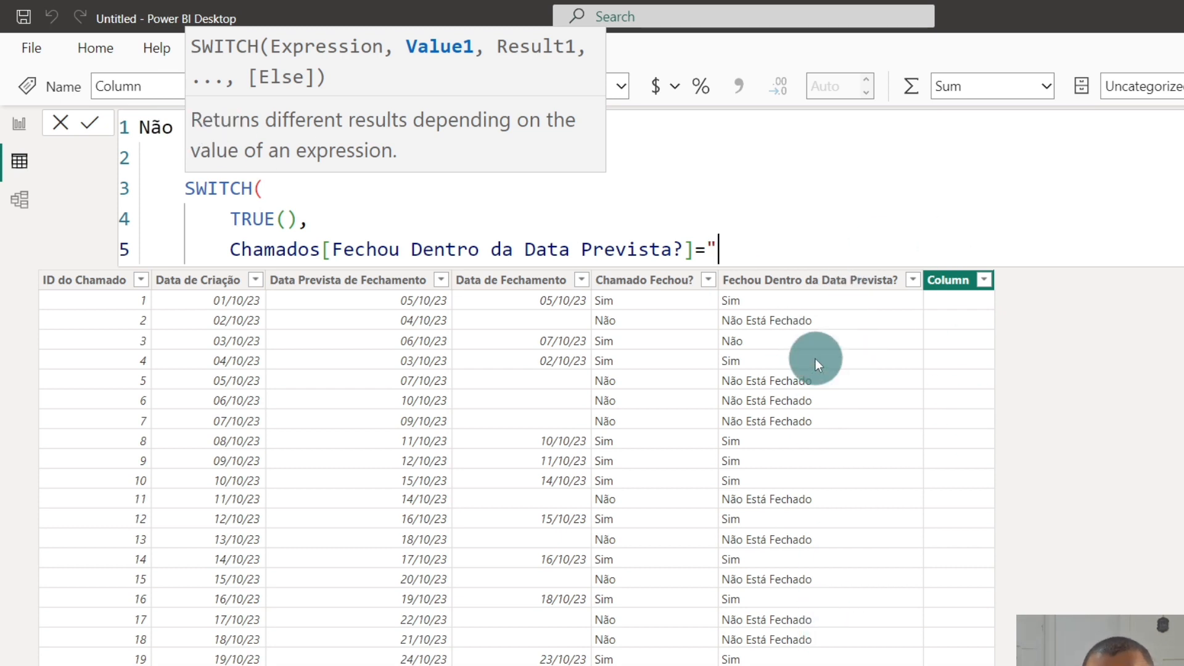
{"action": "type", "text": "Não está"}
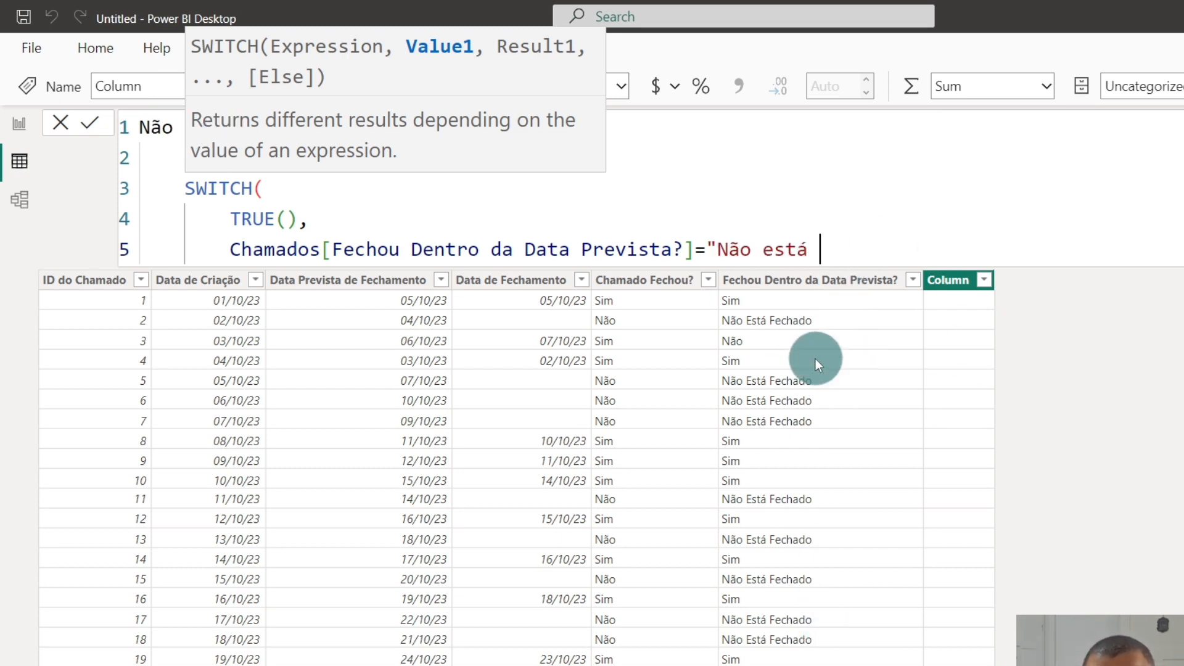
{"action": "key", "text": "ctrl+Left"}
{"action": "key", "text": "ctrl+shift+Right"}
{"action": "type", "text": "Está"}
{"action": "key", "text": "End"}
{"action": "type", "text": "Fechado\","}
{"action": "left_click_drag", "start_coordinate": [230, 249], "coordinate": [901, 250]}
{"action": "left_click", "coordinate": [938, 251]}
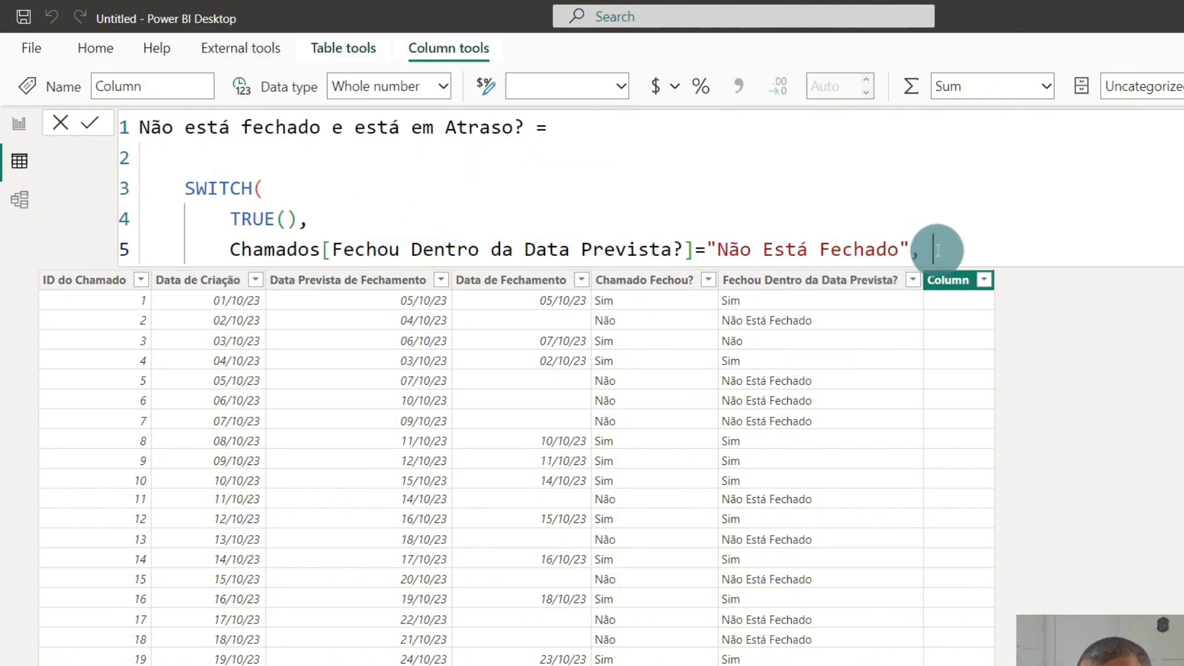
Replace the comma after the first condition with && and start a second condition on a new line with TODAY()
{"action": "type", "text": "&&"}
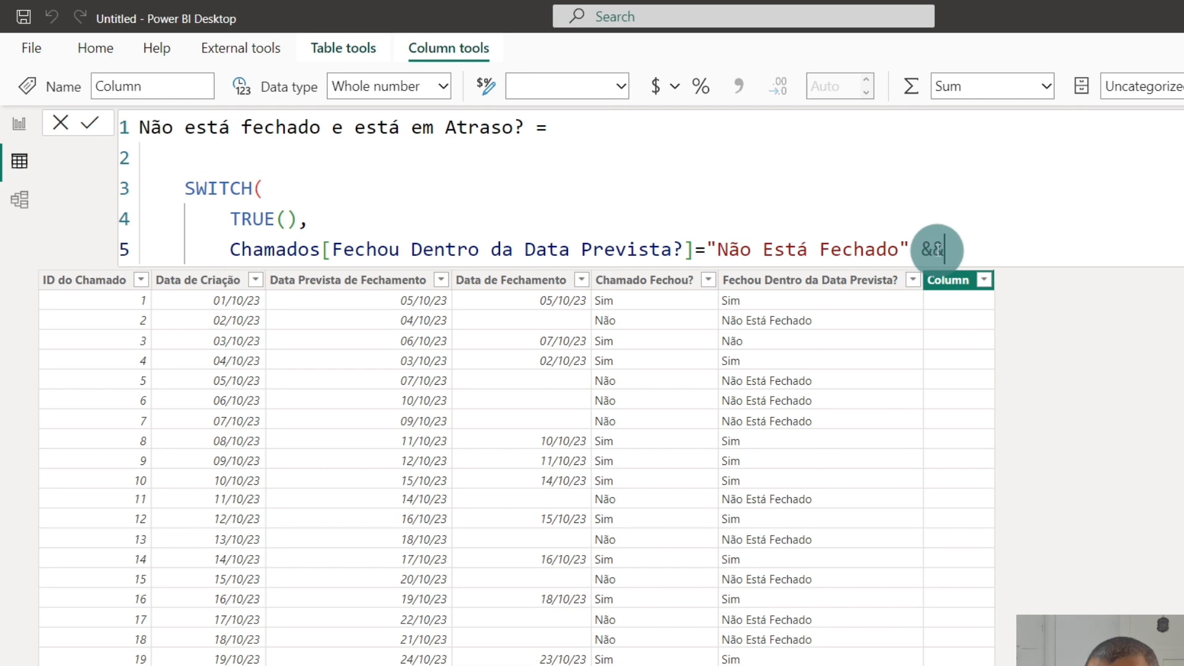
{"action": "key", "text": "Return"}
{"action": "type", "text": "data"}
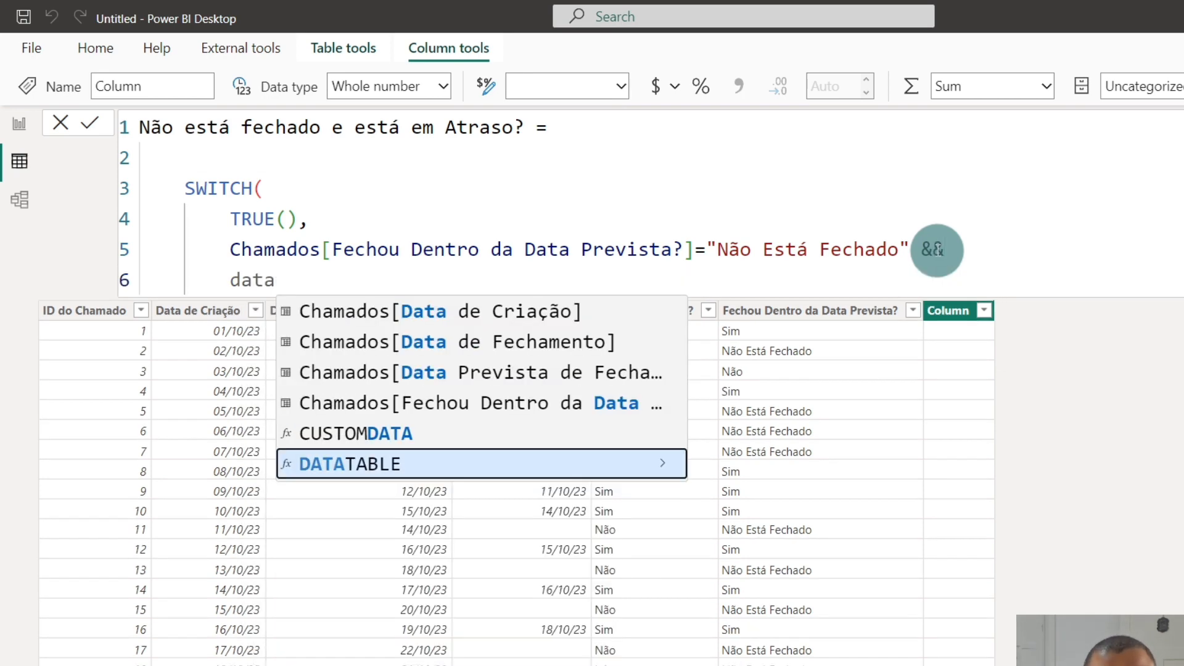
{"action": "key", "text": "BackSpace"}
{"action": "key", "text": "BackSpace"}
{"action": "key", "text": "BackSpace"}
{"action": "key", "text": "BackSpace"}
{"action": "type", "text": "toda"}
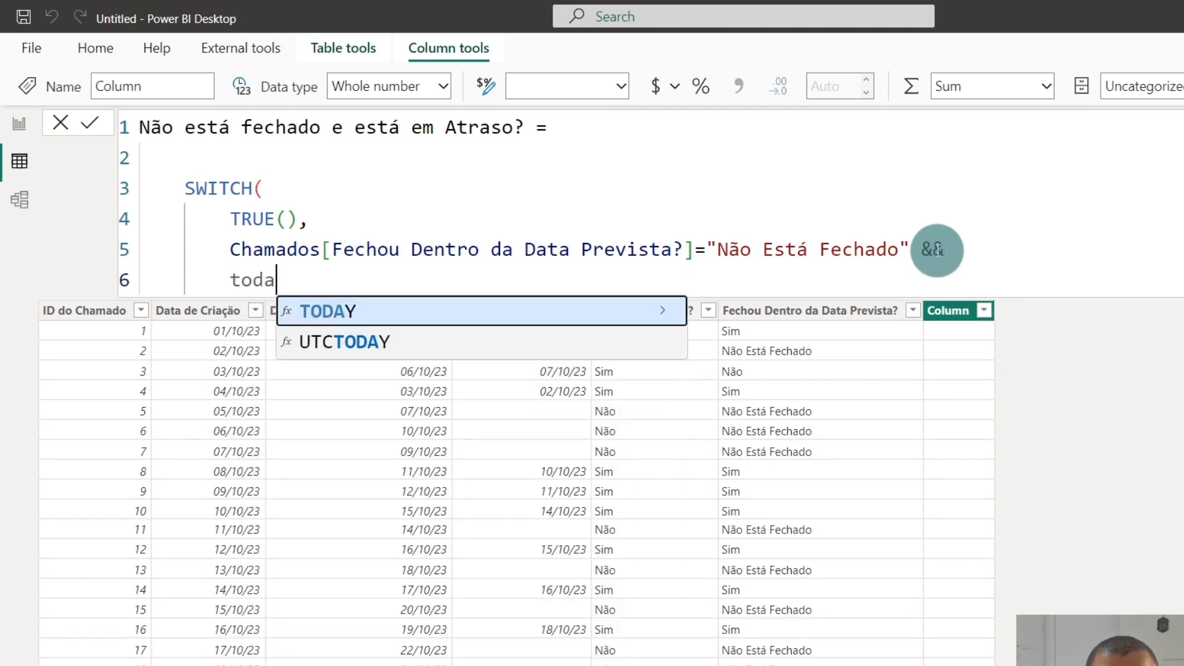
{"action": "key", "text": "Tab"}
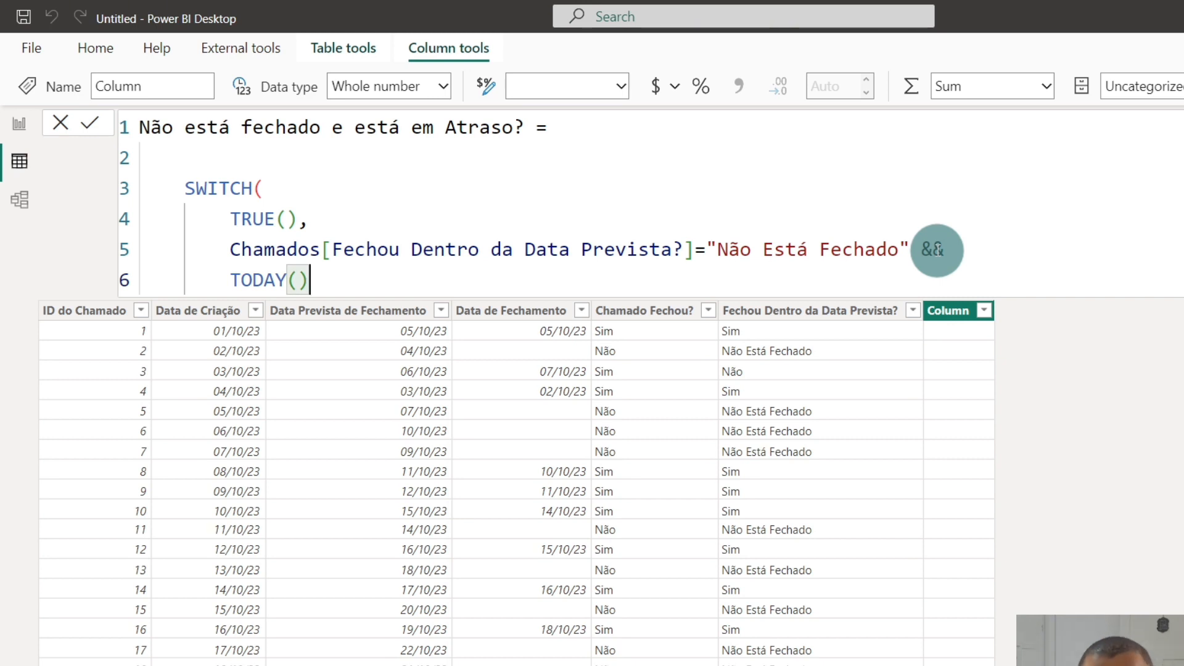
Complete the second condition so that TODAY() is greater than Chamados[Data Prevista de Fechamento]
{"action": "type", "text": ">"}
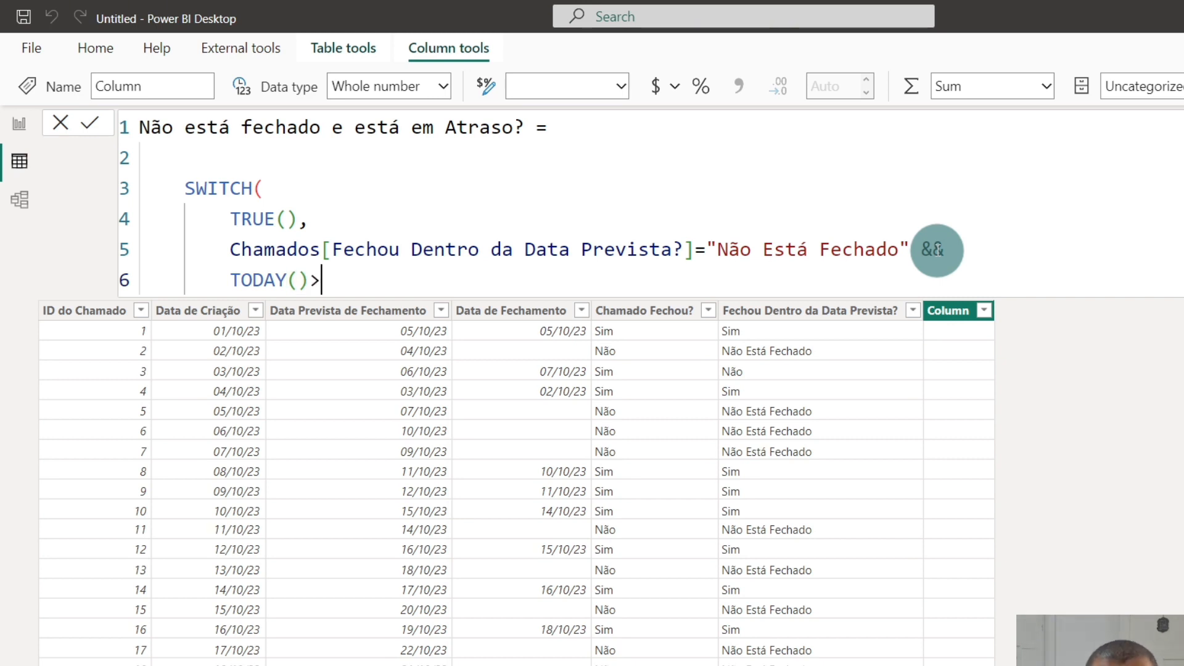
{"action": "type", "text": "data"}
{"action": "key", "text": "Up"}
{"action": "key", "text": "Up"}
{"action": "key", "text": "Up"}
{"action": "key", "text": "Tab"}
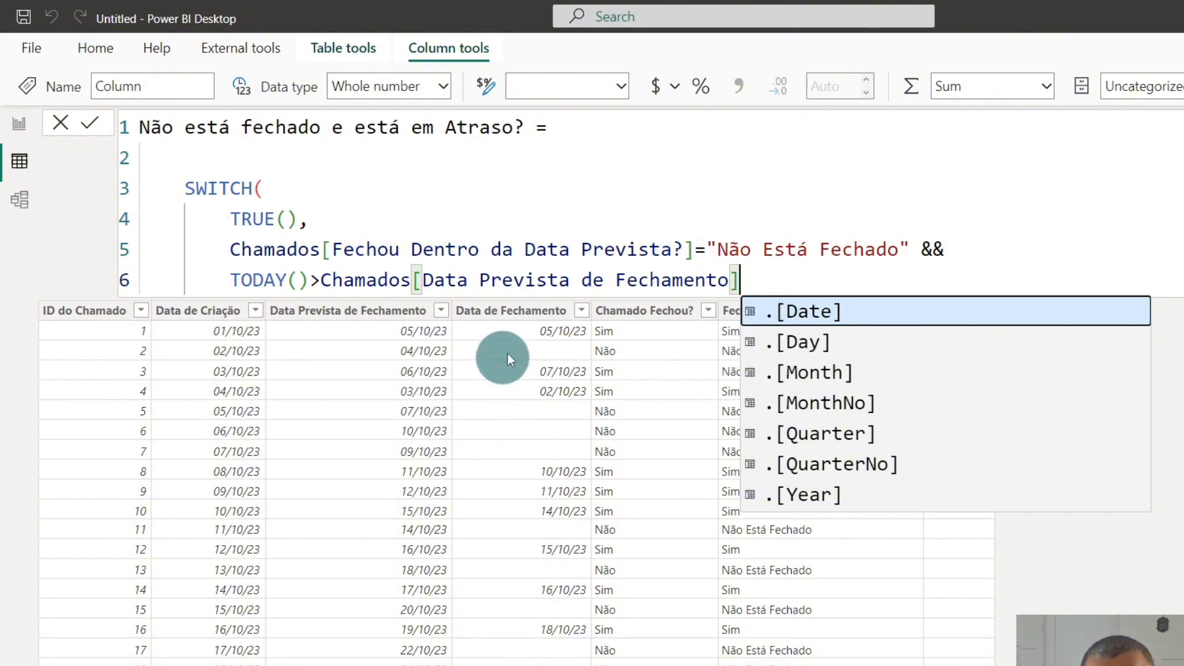
Add a comma after the combined condition and begin its text result with "Em
{"action": "left_click_drag", "start_coordinate": [228, 278], "coordinate": [284, 276]}
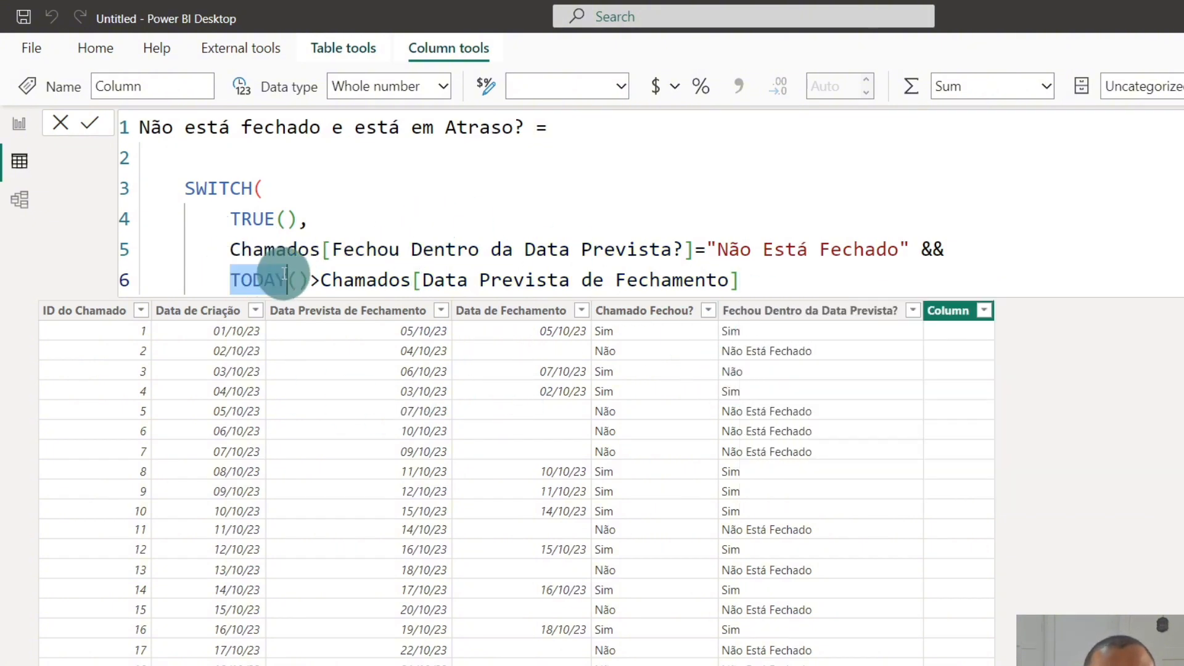
{"action": "left_click", "coordinate": [435, 279]}
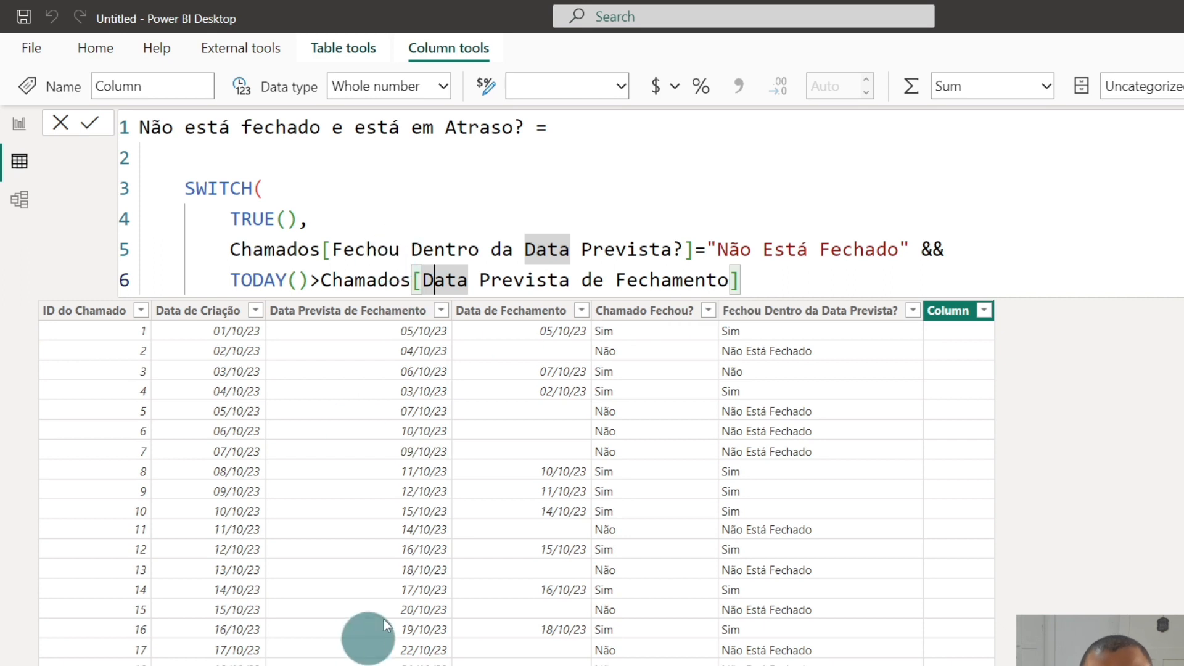
{"action": "left_click", "coordinate": [852, 282]}
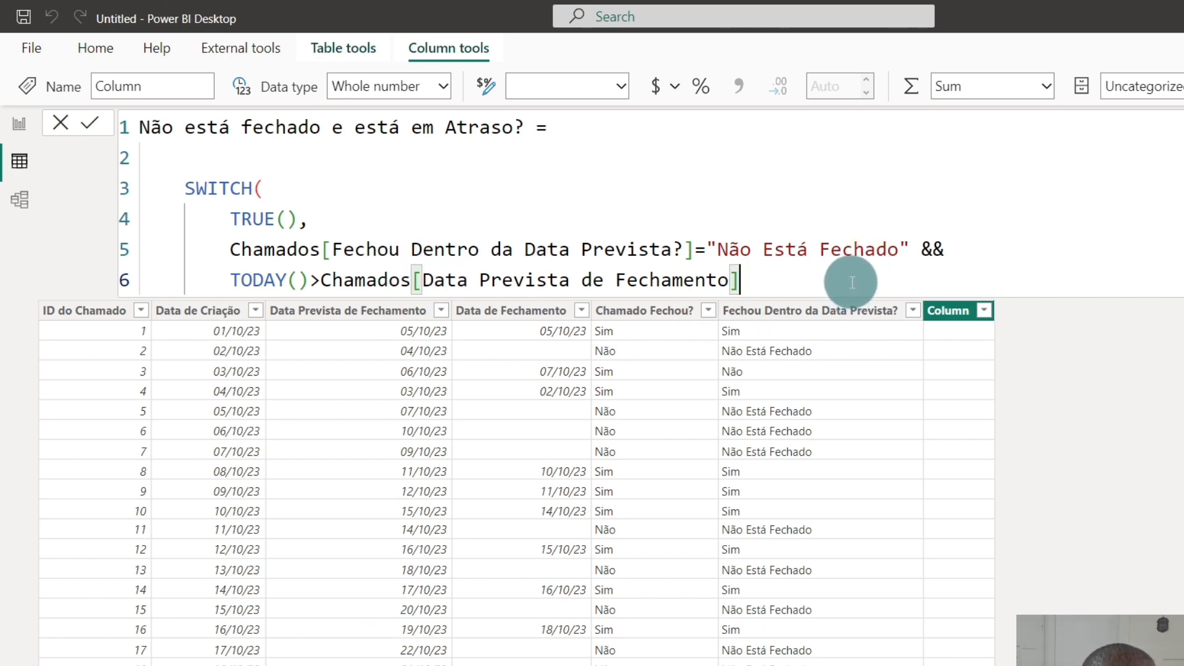
{"action": "type", "text": ",\"Em"}
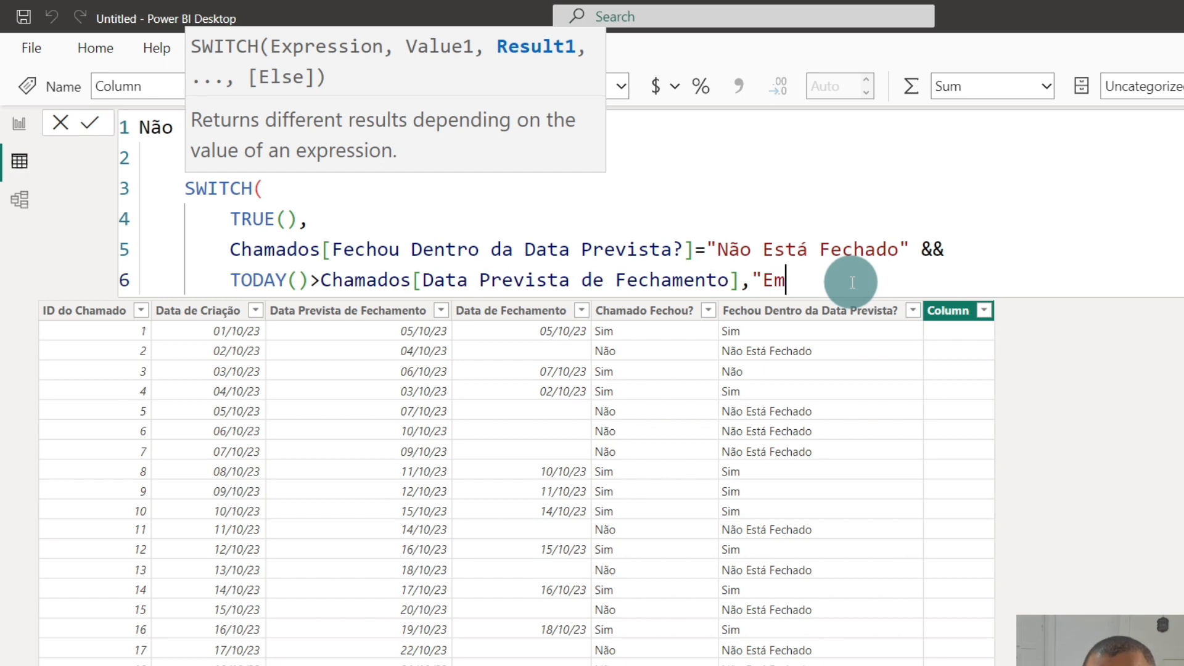
Complete the first SWITCH result as "Em Atraso", followed by a comma and a new line
{"action": "type", "text": " Atrat"}
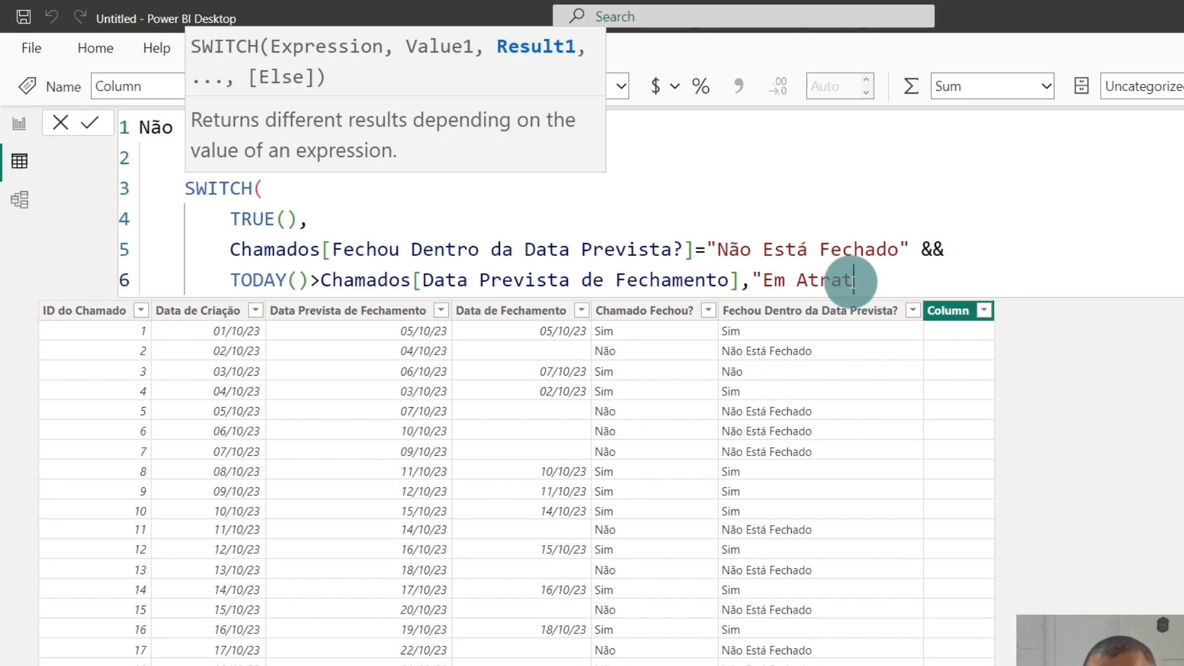
{"action": "key", "text": "BackSpace"}
{"action": "type", "text": "so\","}
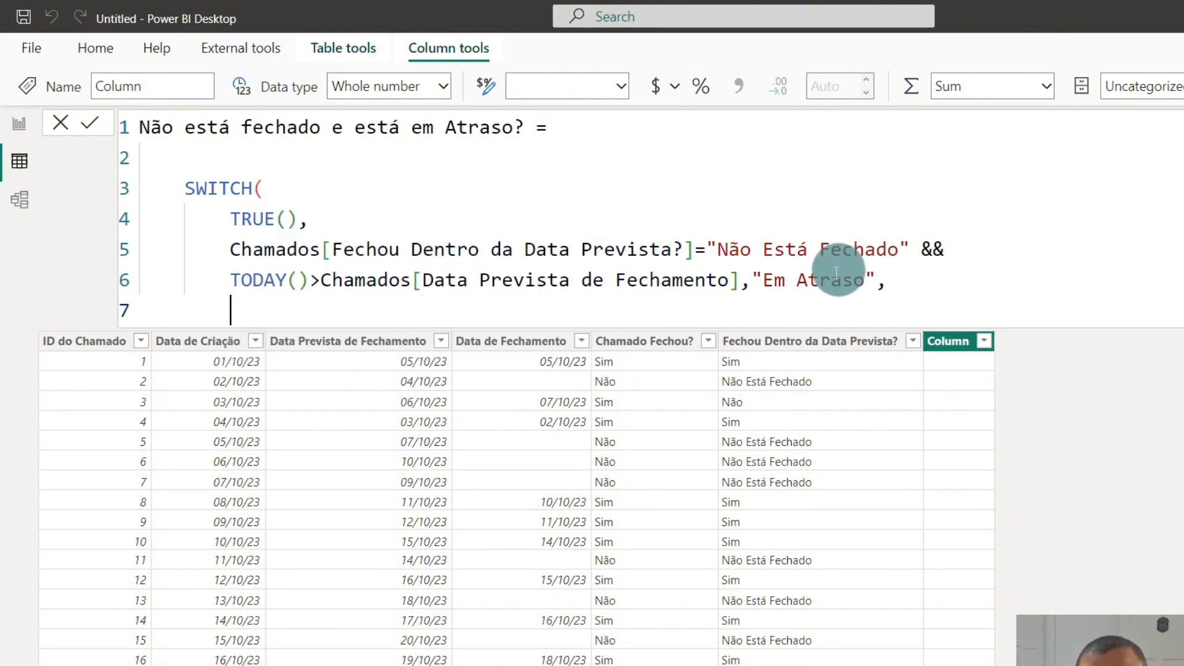
{"action": "left_click_drag", "start_coordinate": [753, 281], "coordinate": [977, 267]}
{"action": "left_click", "coordinate": [786, 305]}
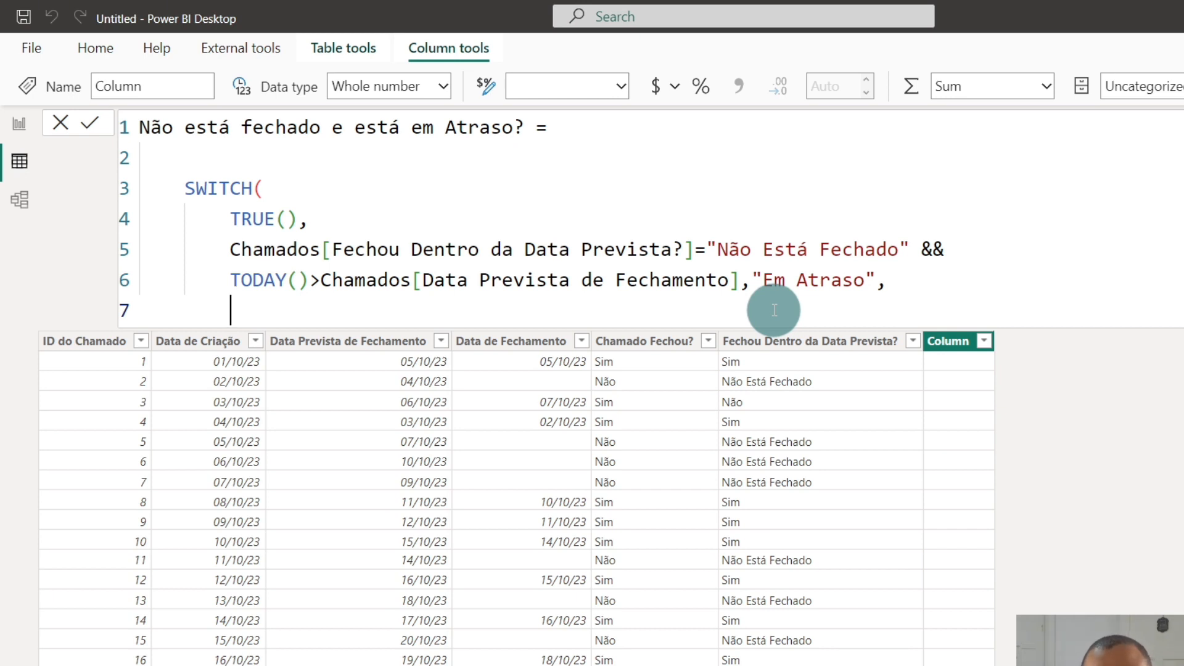
Duplicate the condition Chamados[Fechou Dentro da Data Prevista?]="Não Está Fechado" onto line 7 as the second SWITCH condition, ending with a comma
{"action": "left_click", "coordinate": [232, 249]}
{"action": "left_click", "coordinate": [901, 249], "text": "shift"}
{"action": "key", "text": "ctrl+c"}
{"action": "left_click", "coordinate": [687, 309]}
{"action": "key", "text": "ctrl+v"}
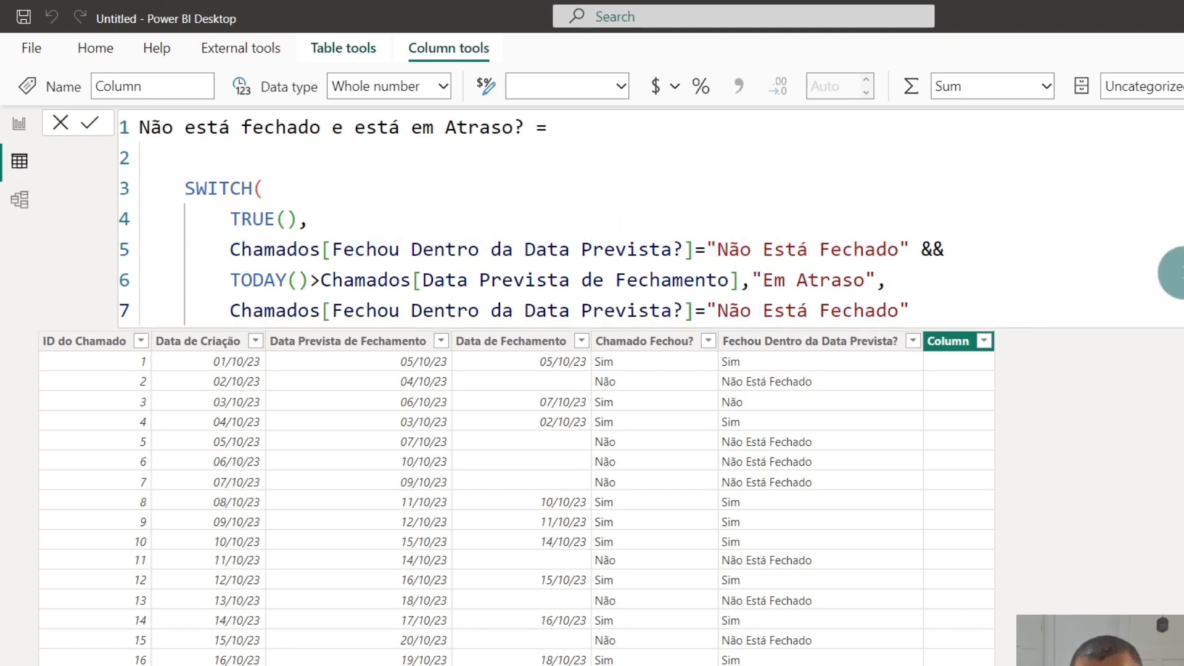
{"action": "key", "text": "Return"}
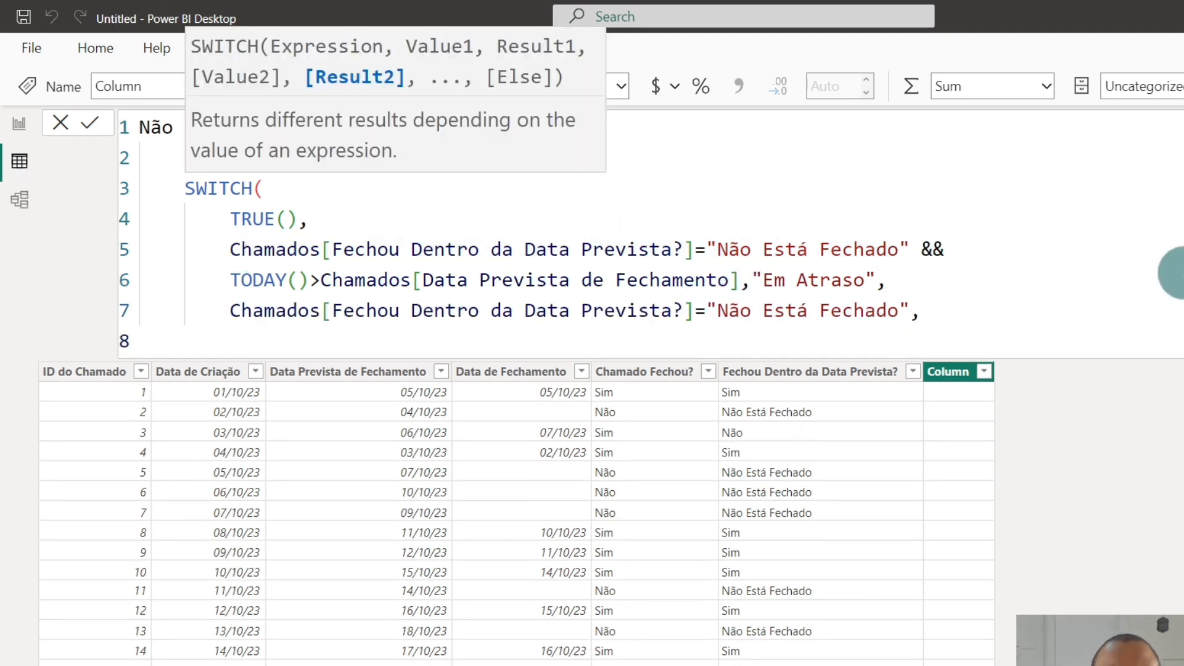
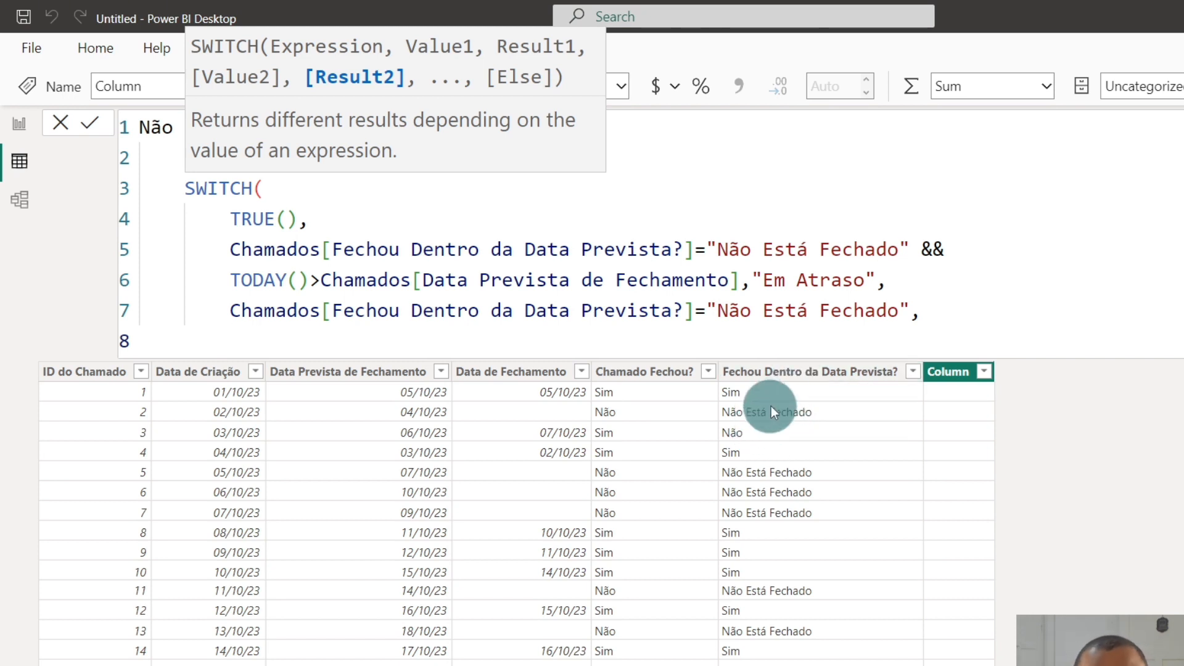
{"action": "left_click_drag", "start_coordinate": [993, 320], "coordinate": [174, 312]}
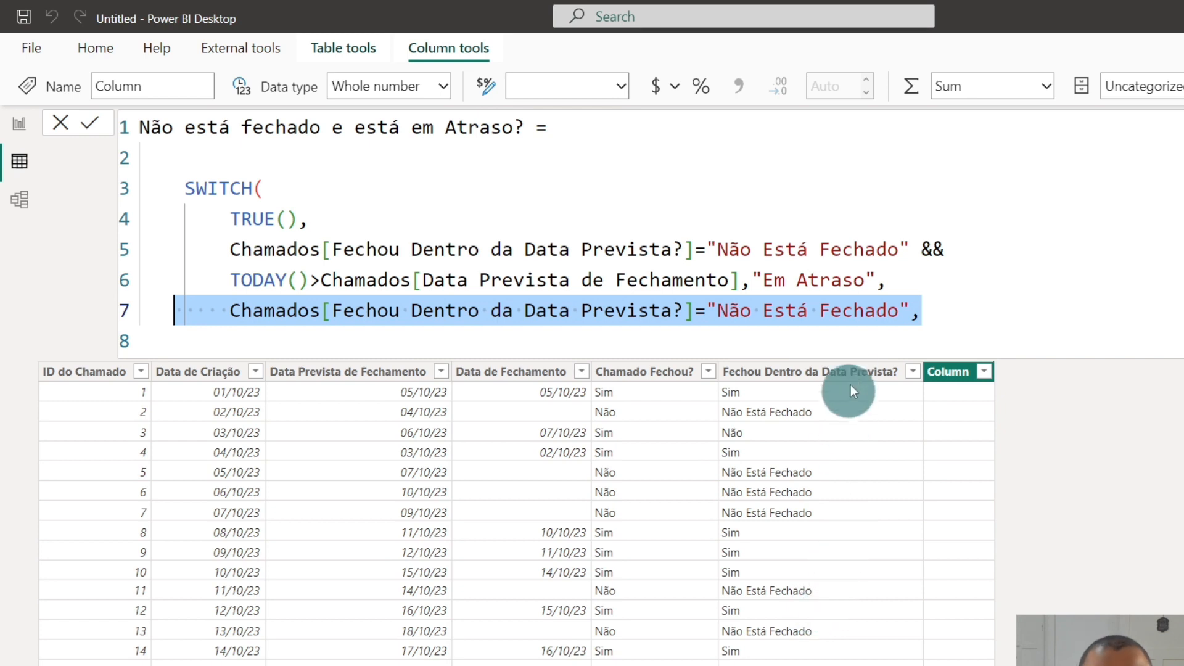
{"action": "left_click", "coordinate": [490, 337]}
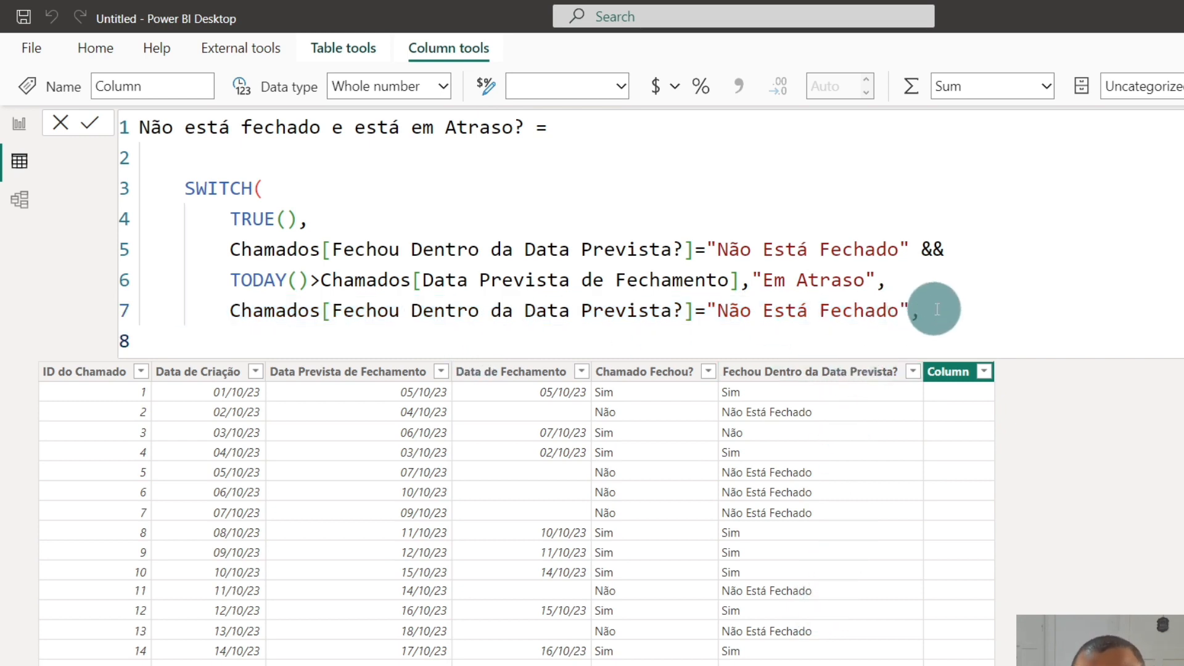
{"action": "left_click_drag", "start_coordinate": [707, 312], "coordinate": [977, 311]}
{"action": "left_click", "coordinate": [978, 312]}
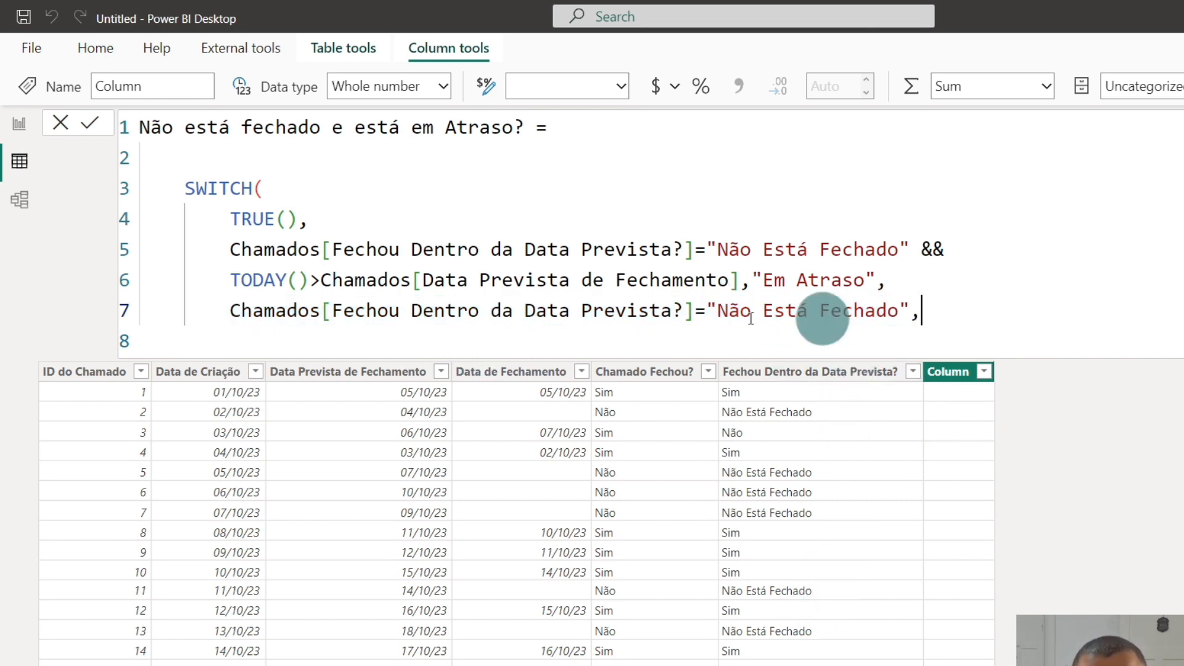
{"action": "left_click_drag", "start_coordinate": [230, 310], "coordinate": [967, 325]}
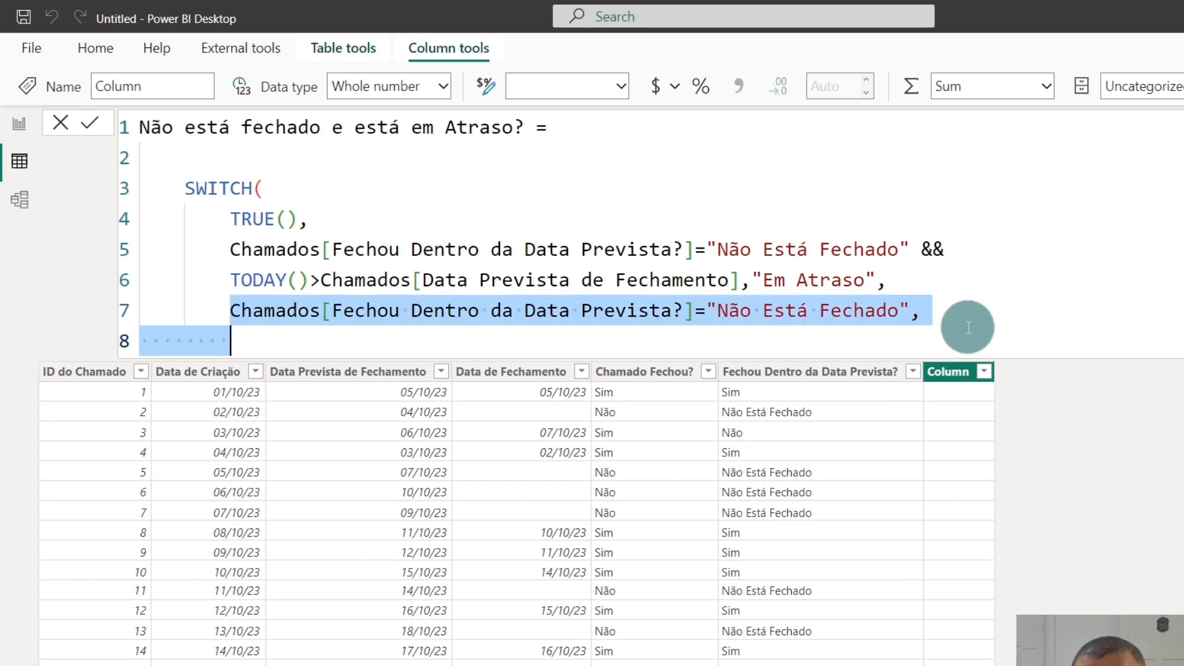
{"action": "left_click", "coordinate": [957, 312]}
{"action": "key", "text": "shift+Return"}
{"action": "type", "text": "De"}
{"action": "key", "text": "BackSpace"}
{"action": "key", "text": "BackSpace"}
{"action": "type", "text": "\""}
{"action": "key", "text": "BackSpace"}
{"action": "key", "text": "BackSpace"}
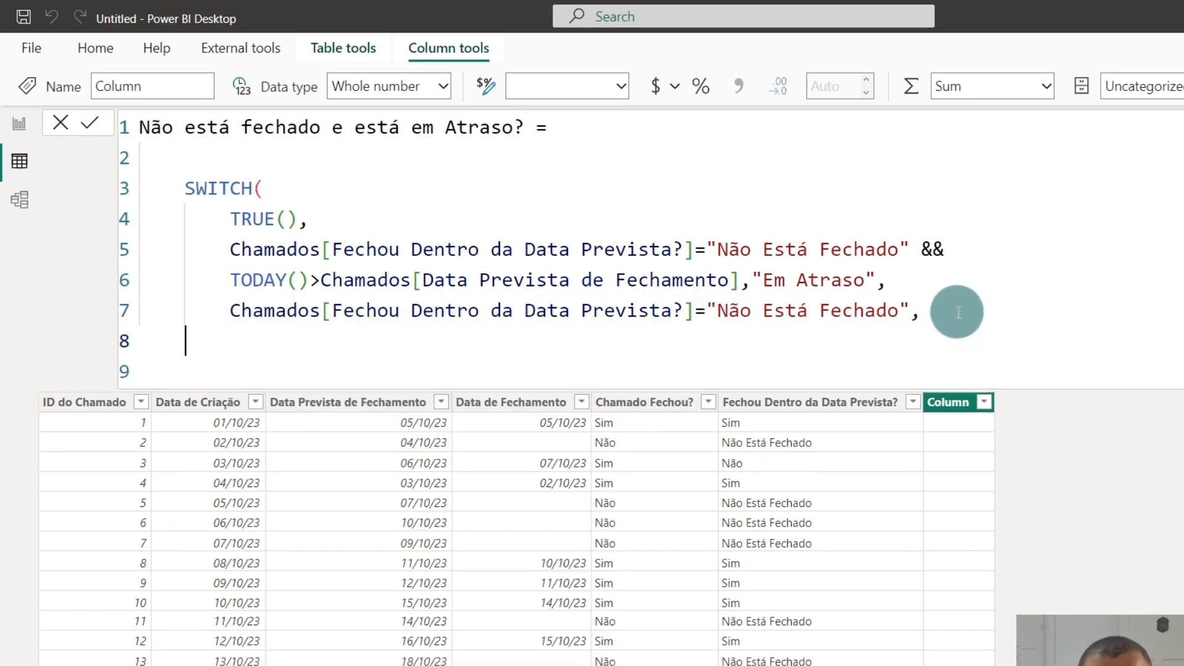
{"action": "key", "text": "BackSpace"}
{"action": "key", "text": "BackSpace"}
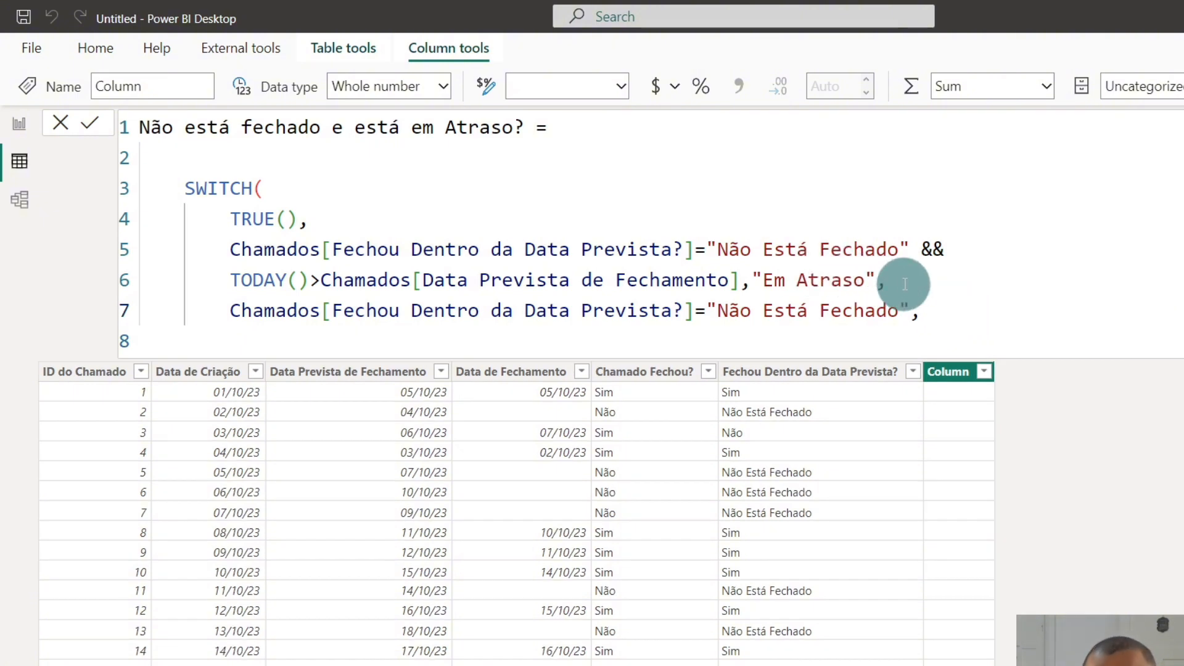
Enter "Dentro do Prazo" as the result of the second condition, followed by a comma and a new line
{"action": "type", "text": "Dentro "}
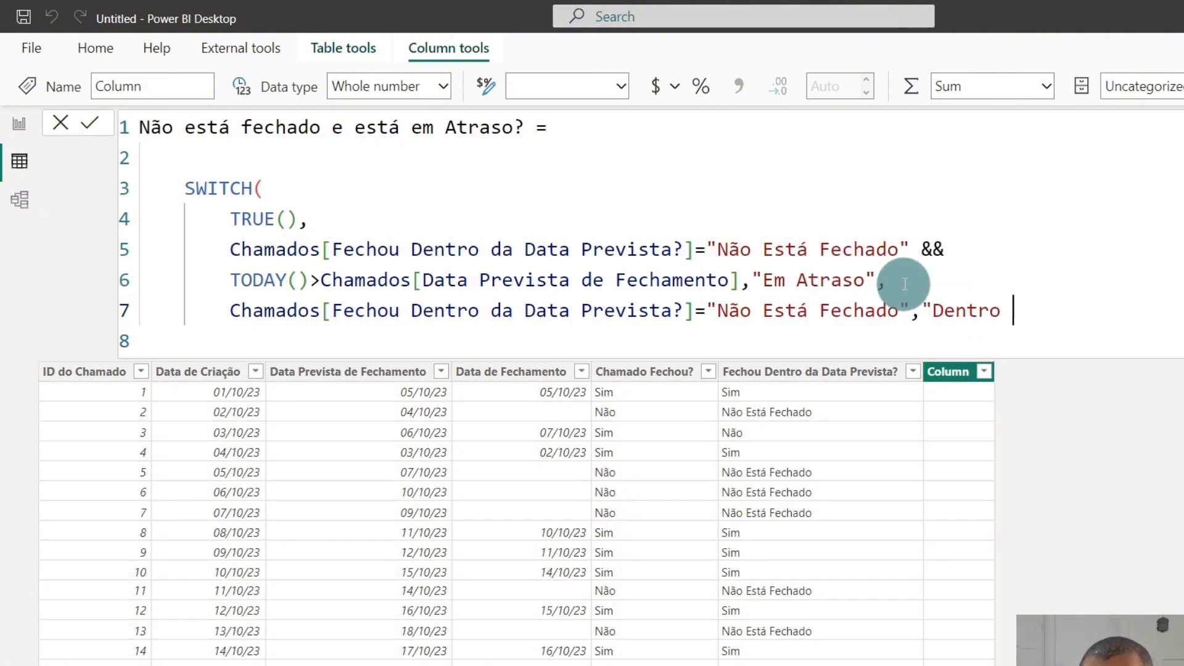
{"action": "type", "text": "do Prazo\","}
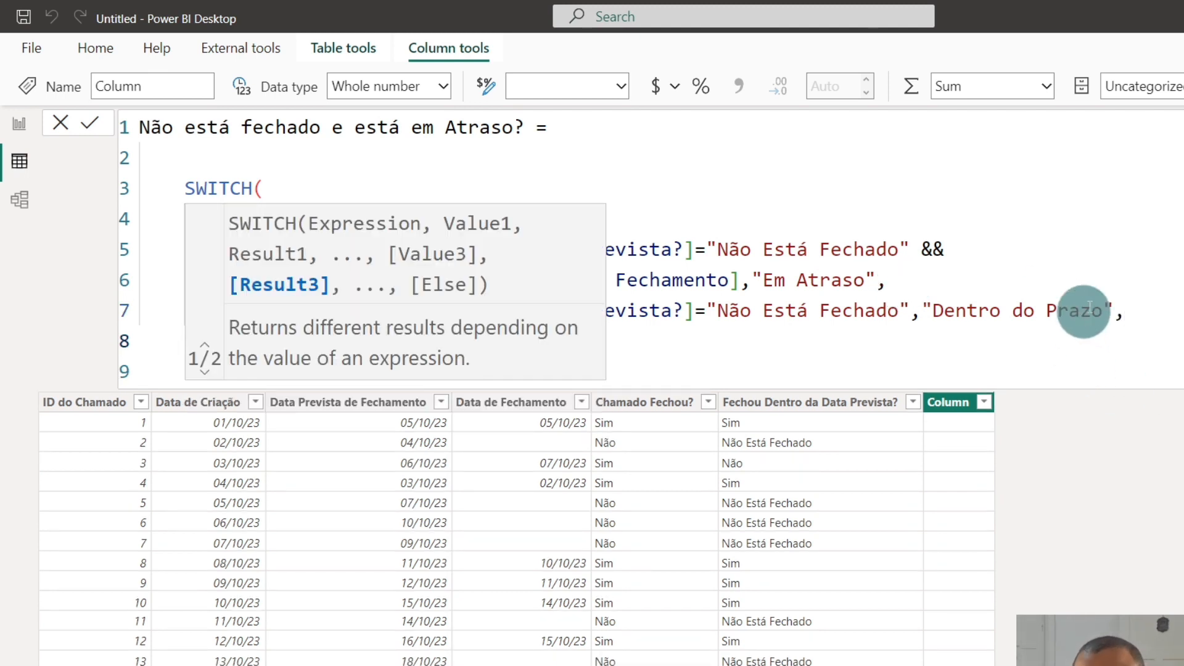
{"action": "left_click", "coordinate": [1090, 315]}
{"action": "left_click", "coordinate": [1135, 327]}
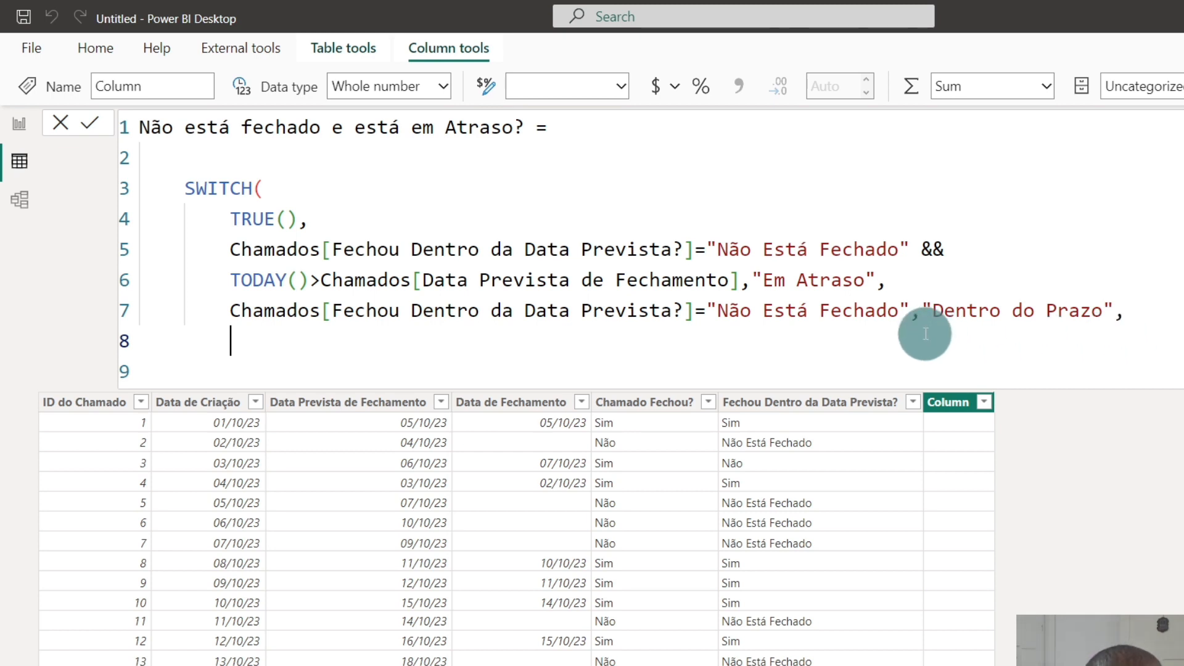
Add BLANK() as the SWITCH's default result and close the function
{"action": "type", "text": "blank"}
{"action": "key", "text": "Tab"}
{"action": "type", "text": ")"}
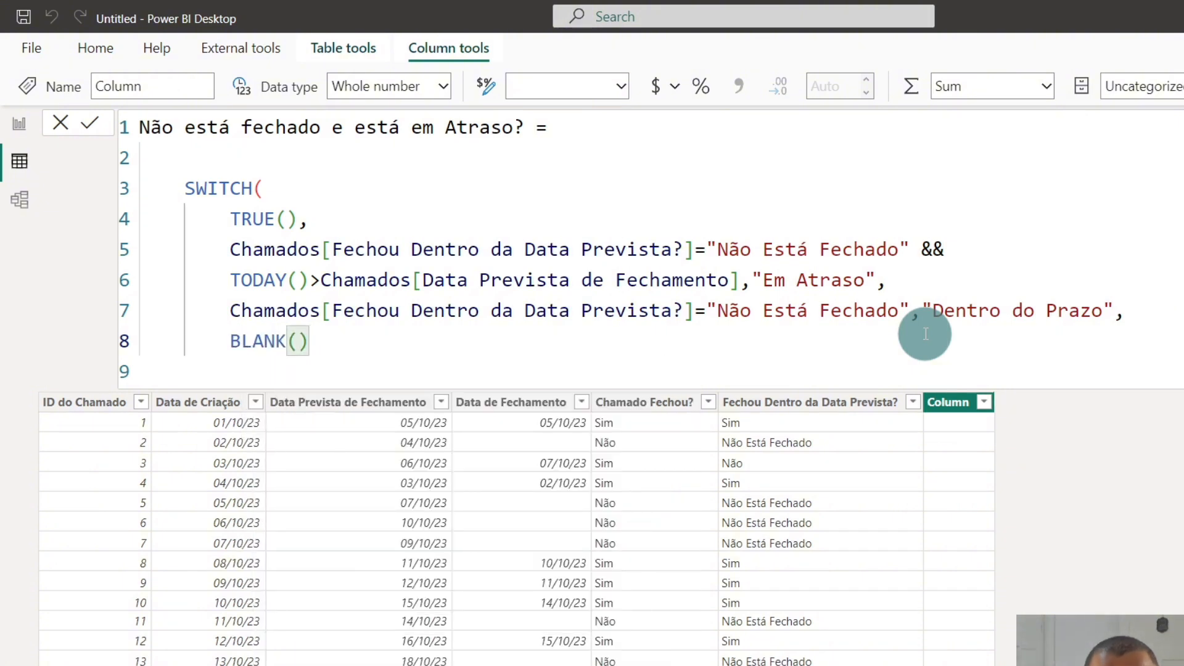
{"action": "type", "text": ")"}
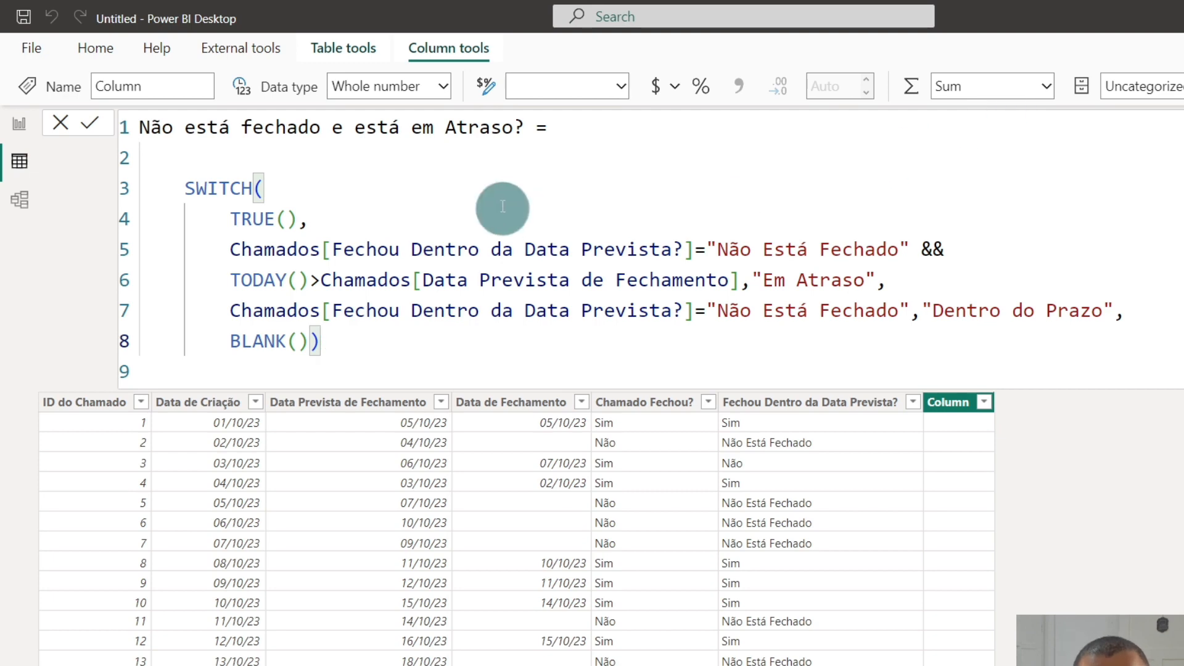
{"action": "left_click_drag", "start_coordinate": [226, 247], "coordinate": [908, 241]}
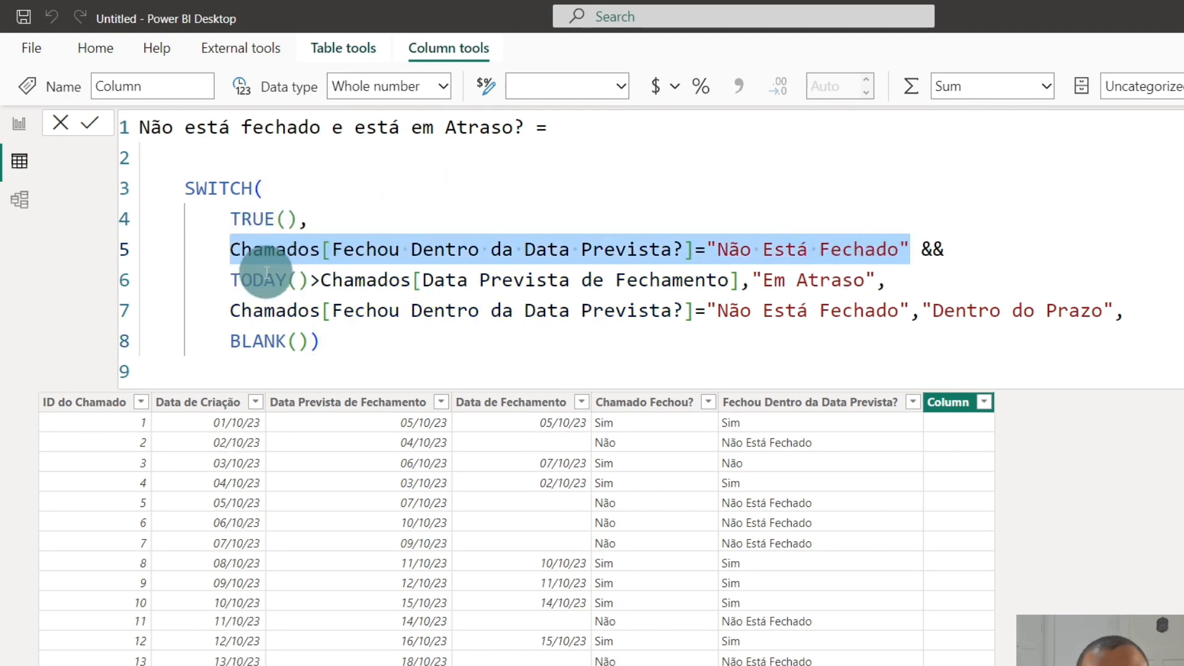
{"action": "left_click_drag", "start_coordinate": [230, 280], "coordinate": [730, 278]}
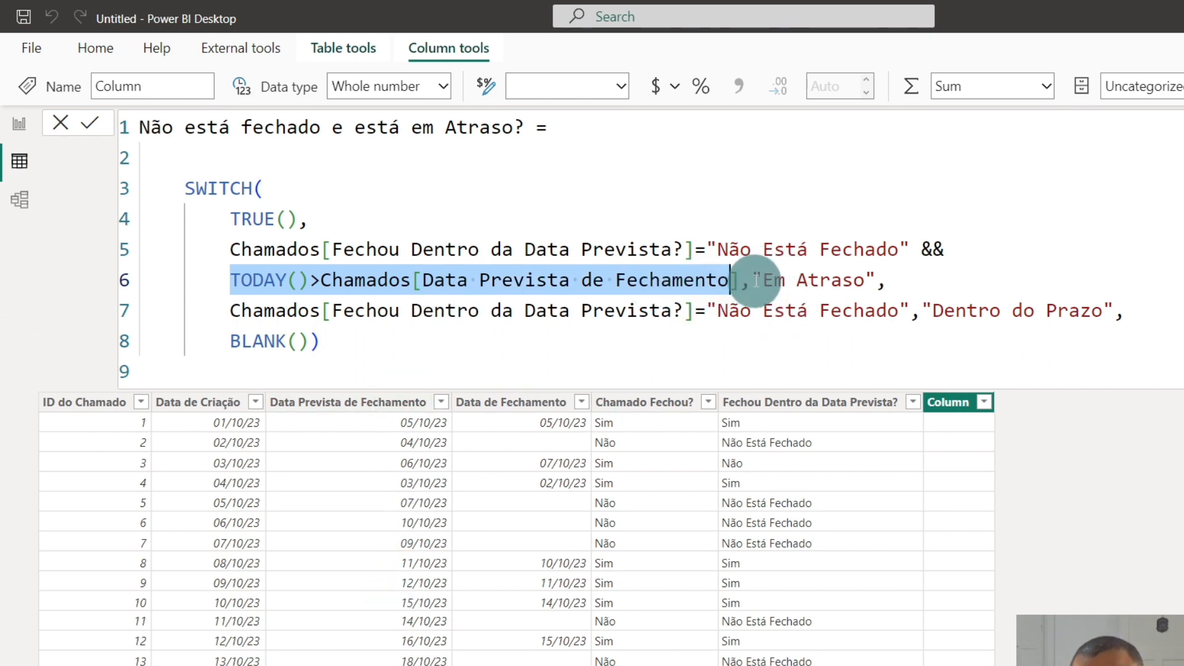
{"action": "left_click_drag", "start_coordinate": [230, 309], "coordinate": [920, 314]}
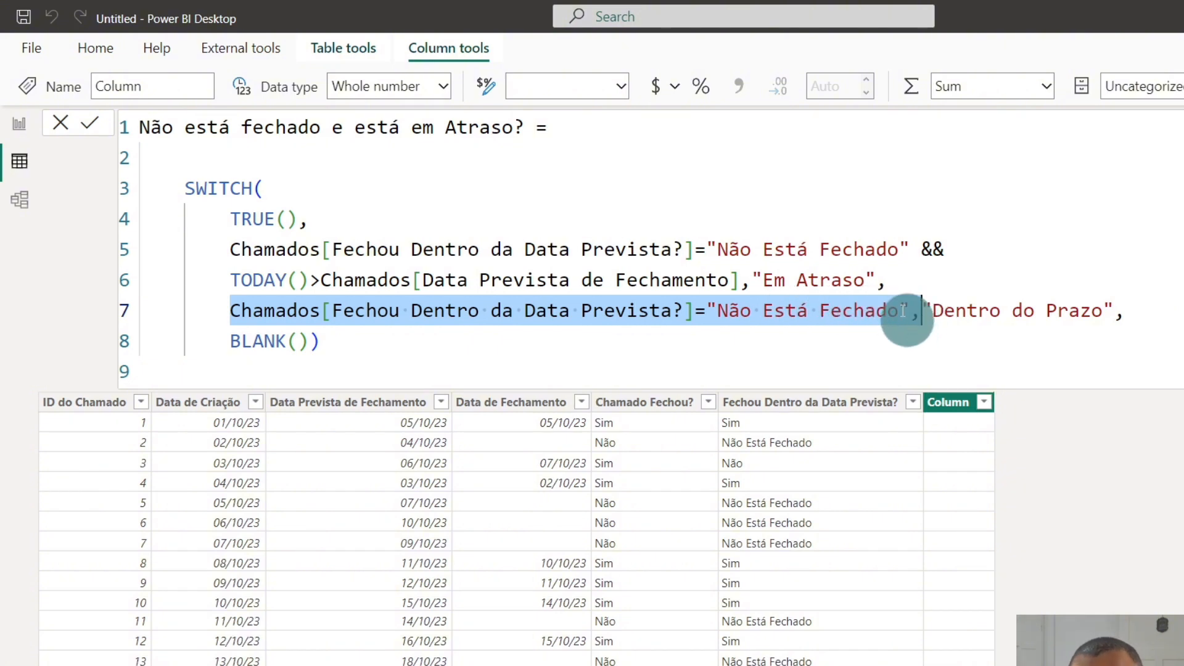
{"action": "left_click", "coordinate": [852, 274]}
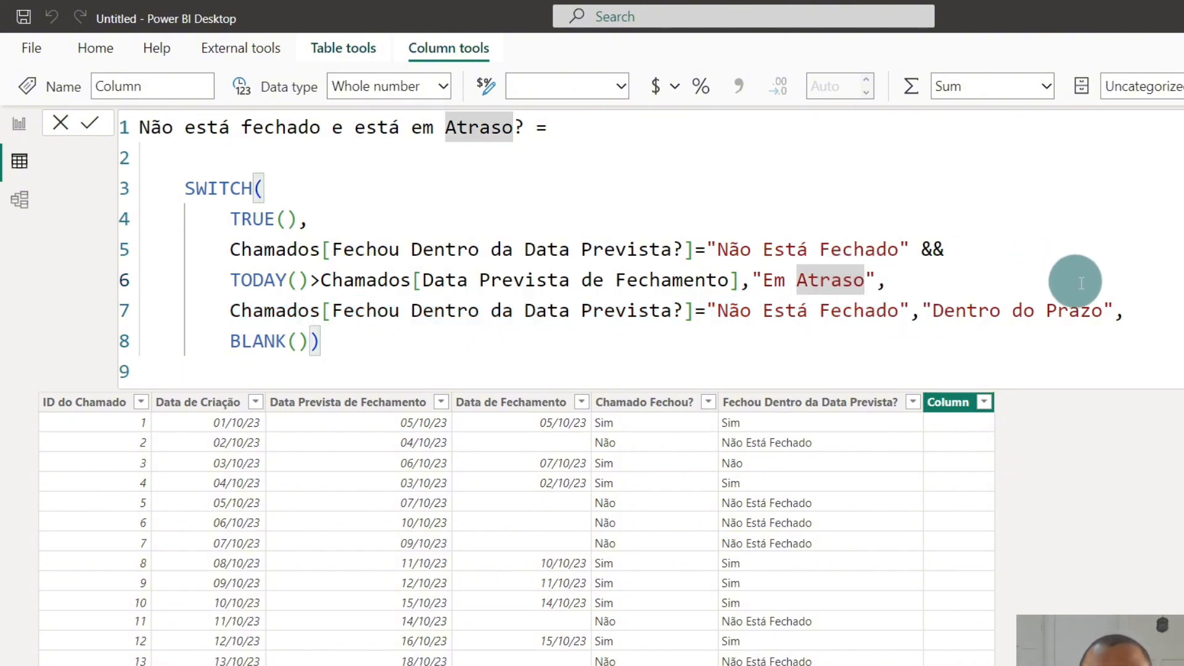
Commit the formula of the column "Não está fechado e está em Atraso?" and collapse the formula editor
{"action": "left_click", "coordinate": [876, 335]}
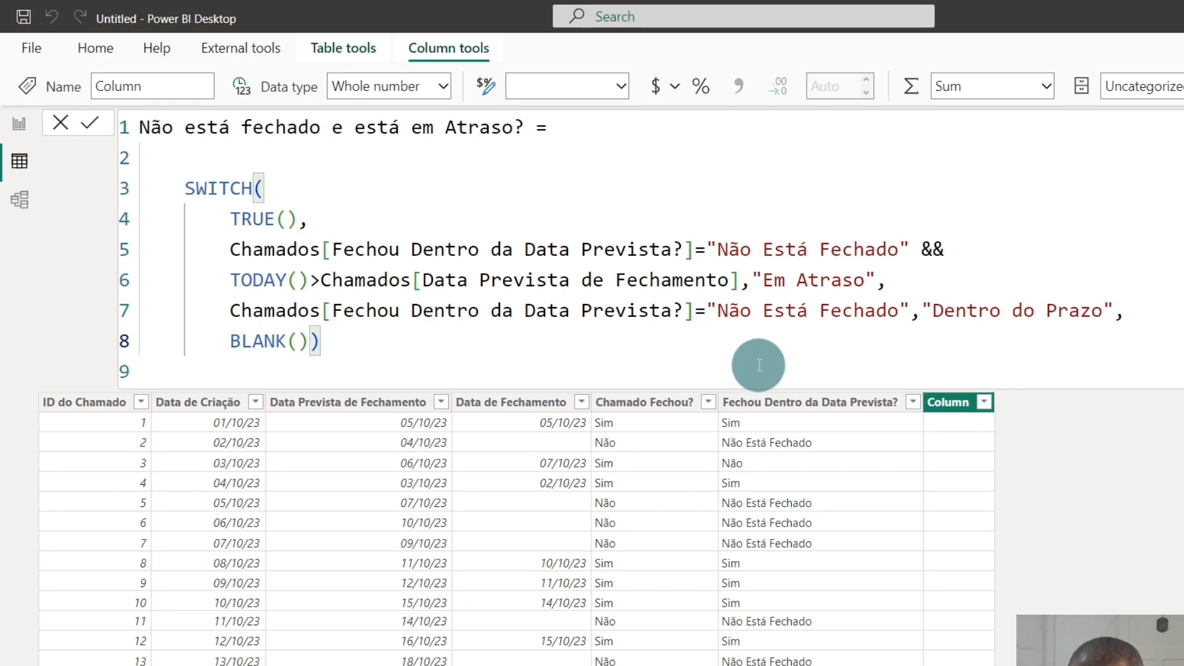
{"action": "key", "text": "Return"}
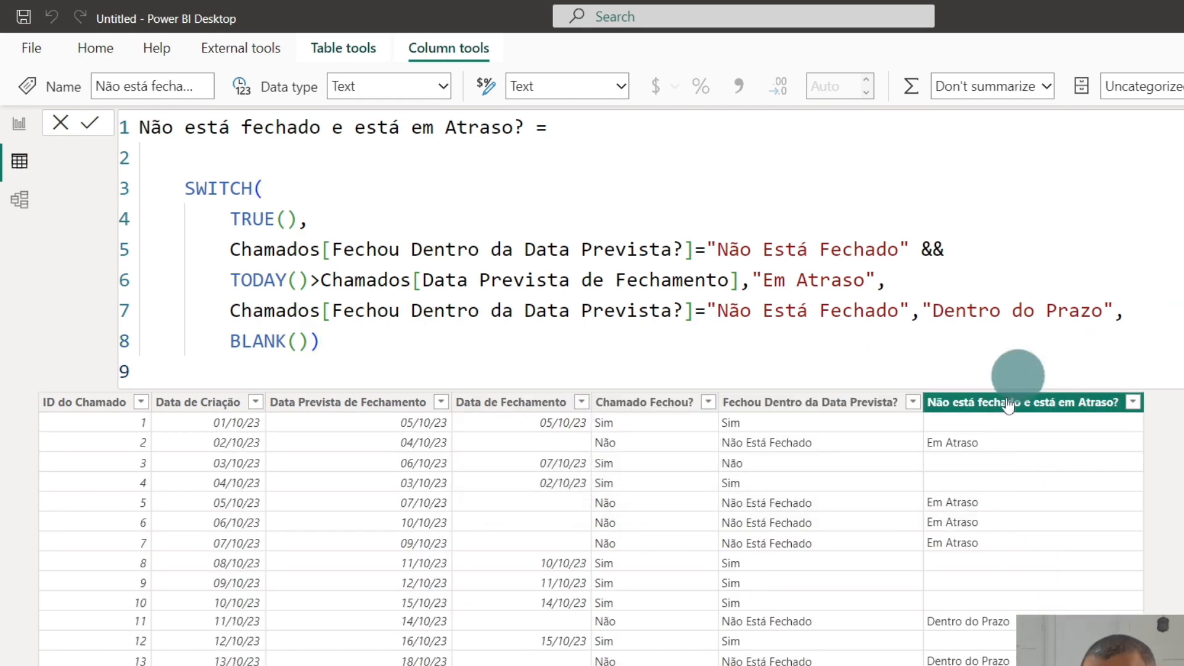
{"action": "scroll", "coordinate": [1071, 570], "scroll_direction": "down", "scroll_amount": 1}
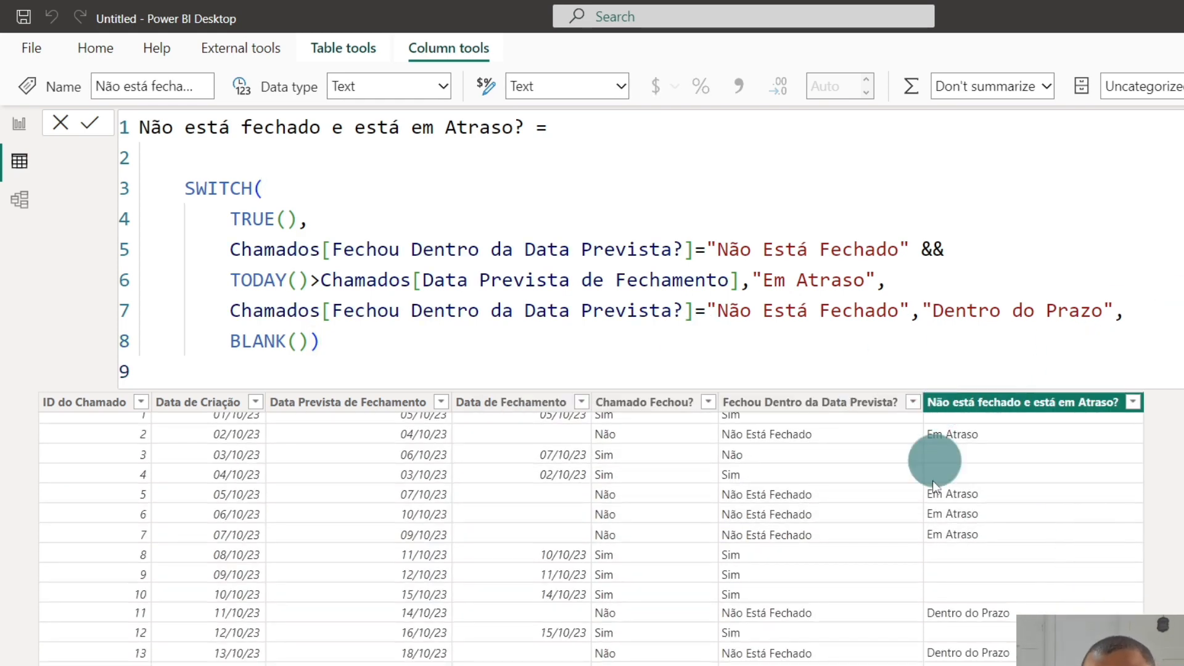
{"action": "scroll", "coordinate": [1160, 496], "scroll_direction": "up", "scroll_amount": 1}
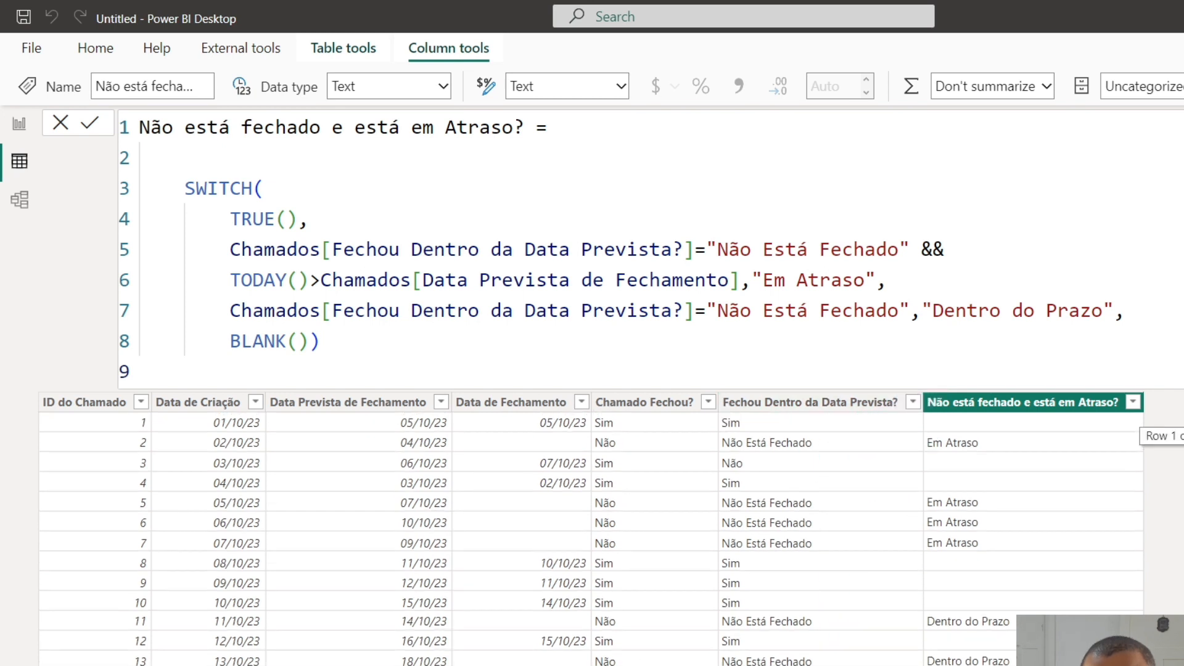
{"action": "scroll", "coordinate": [1160, 444], "scroll_direction": "down", "scroll_amount": 1}
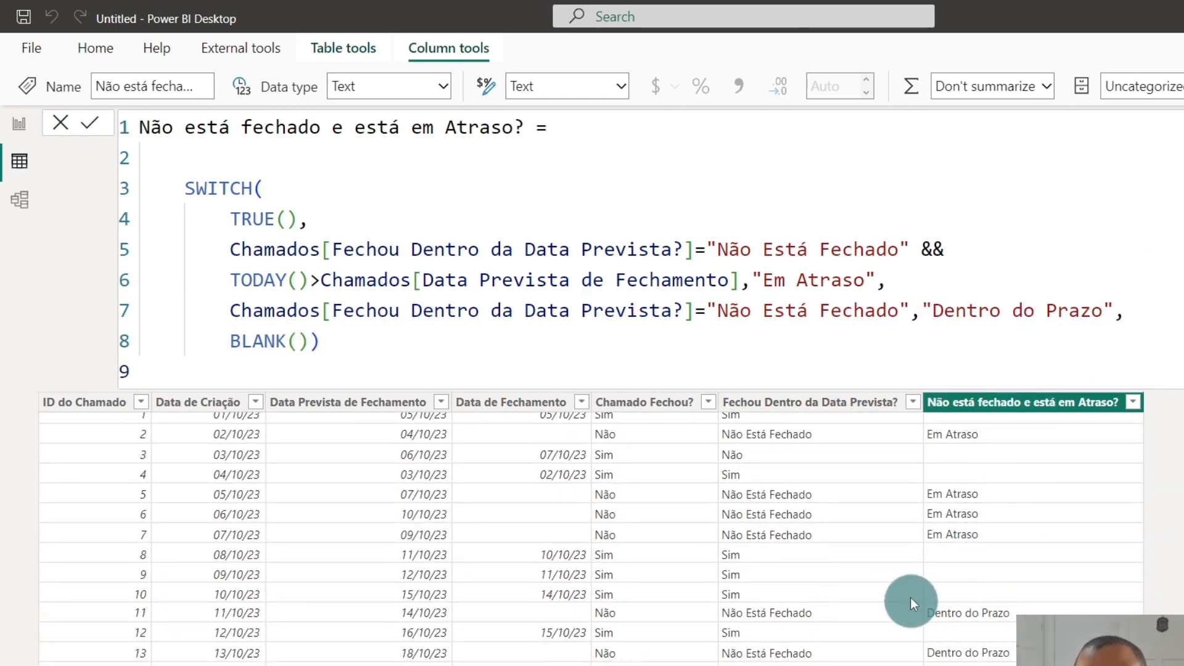
{"action": "left_click", "coordinate": [899, 348]}
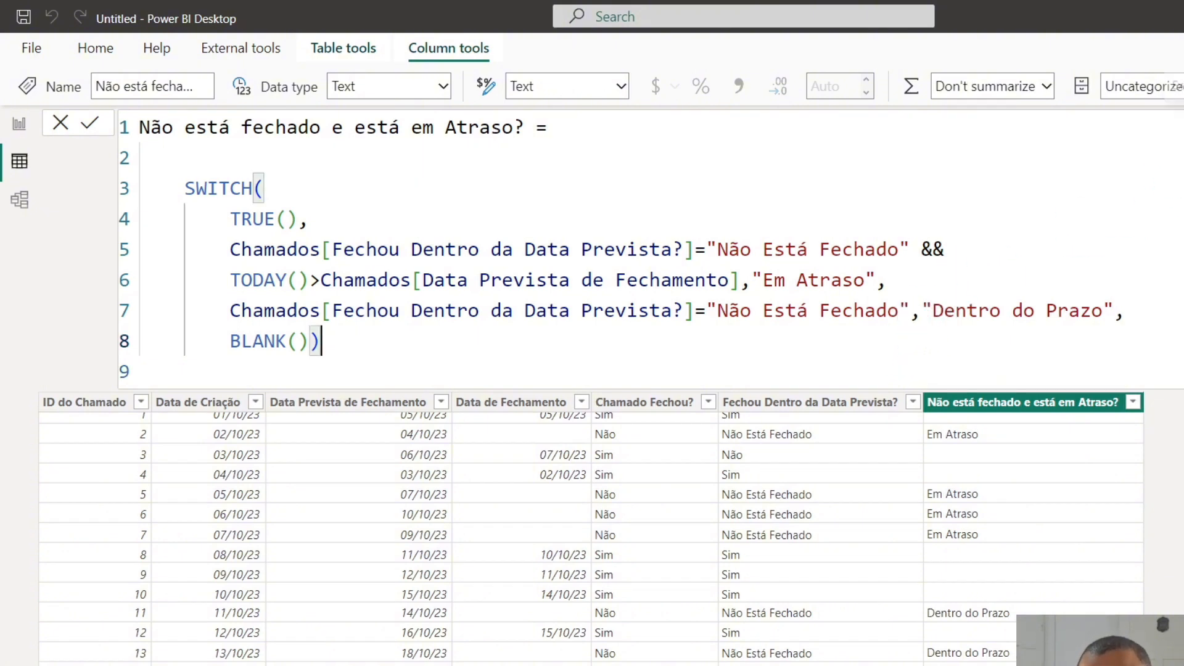
{"action": "key", "text": "Return"}
{"action": "left_click", "coordinate": [986, 423]}
{"action": "left_click", "coordinate": [1146, 176]}
{"action": "left_click", "coordinate": [1019, 211]}
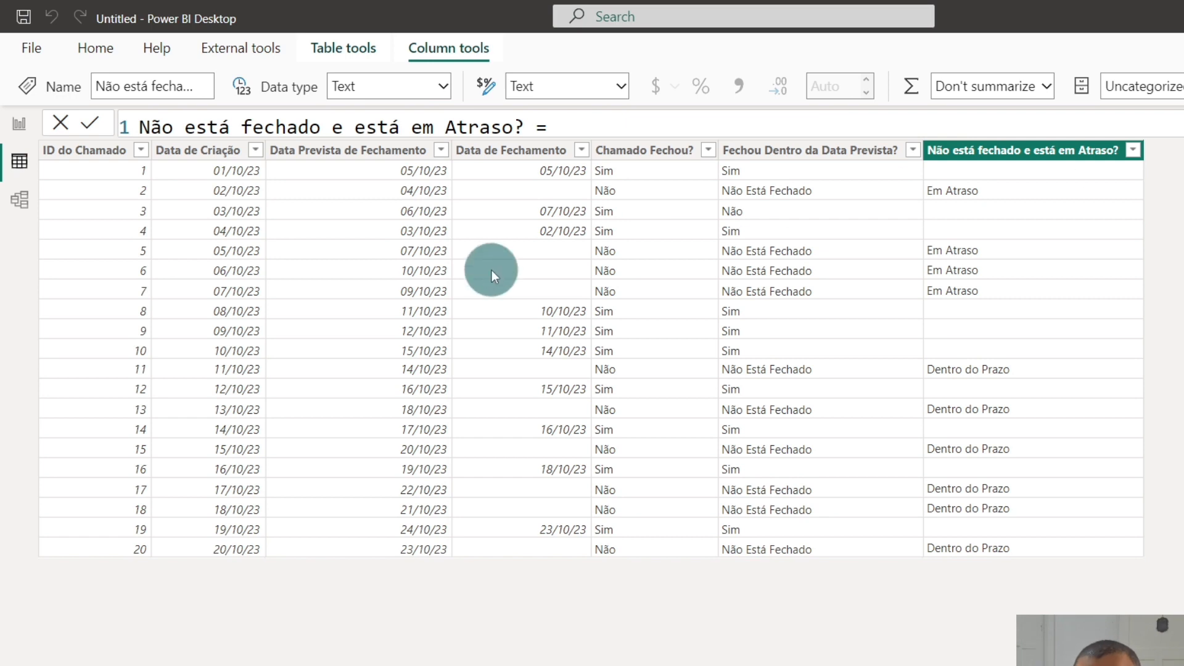
Add a new calculated column to the Chamados table and name it STATUS
{"action": "triple_click", "coordinate": [198, 130]}
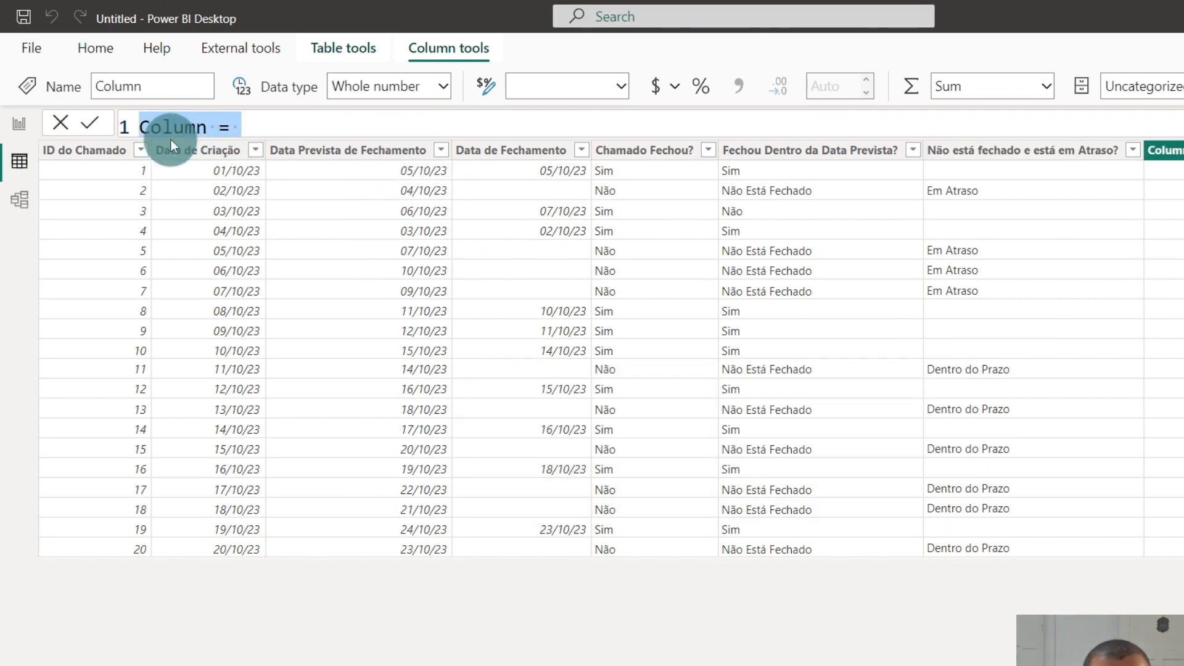
{"action": "key", "text": "Escape"}
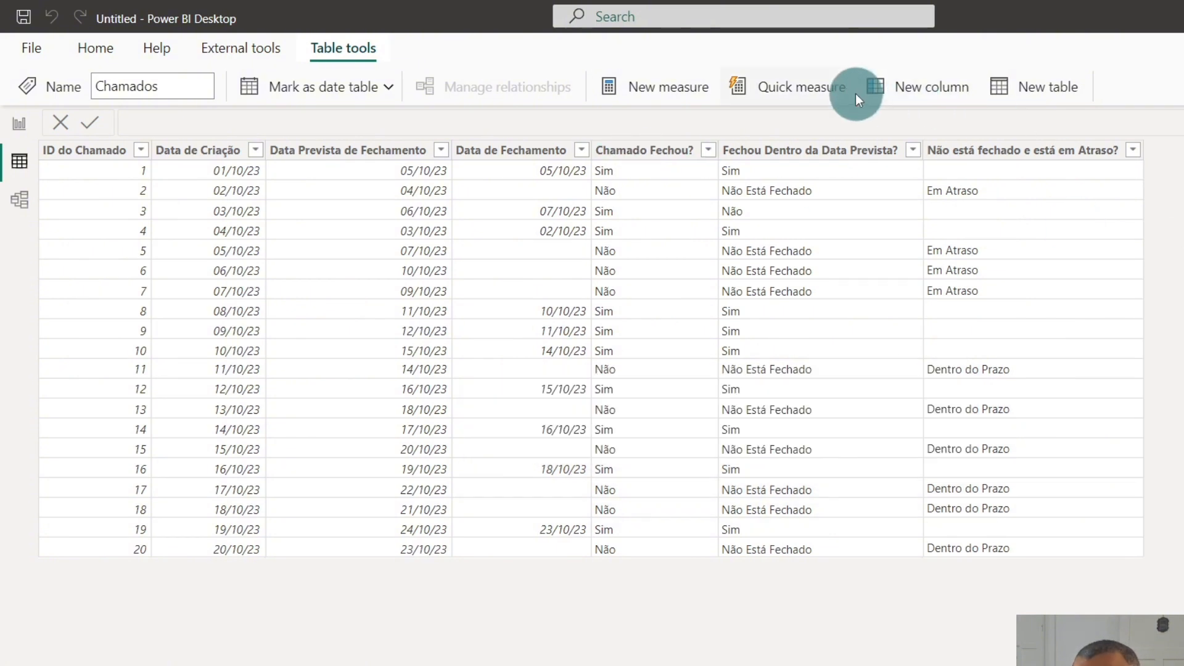
{"action": "left_click", "coordinate": [911, 87]}
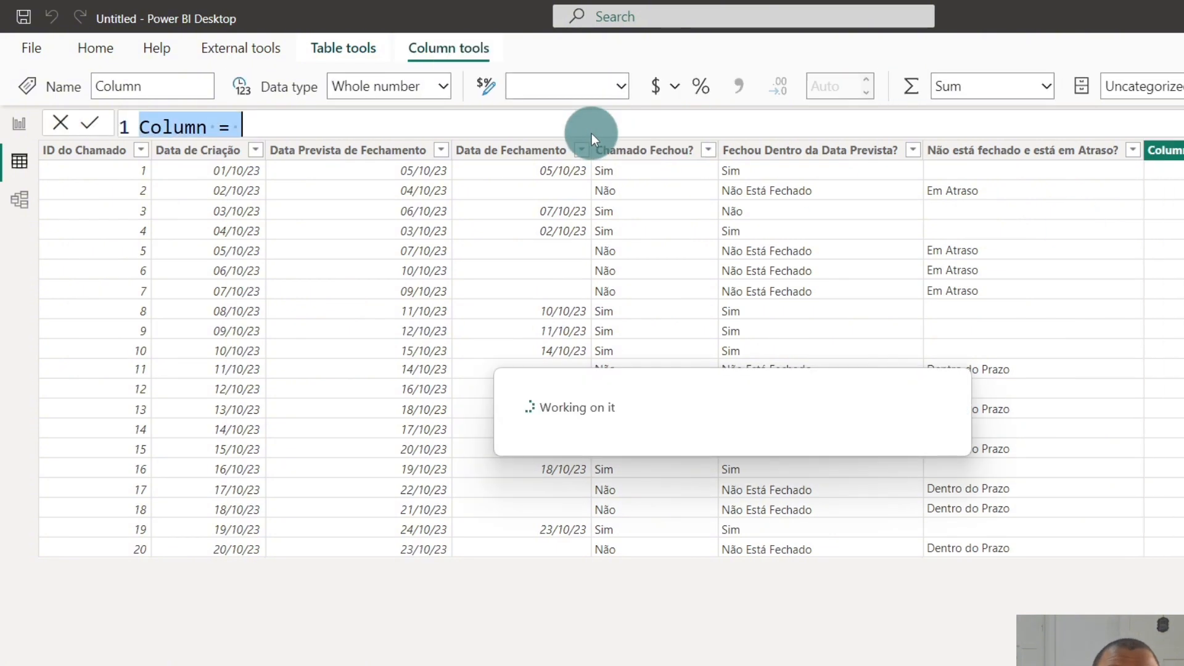
{"action": "double_click", "coordinate": [203, 115]}
{"action": "type", "text": "su"}
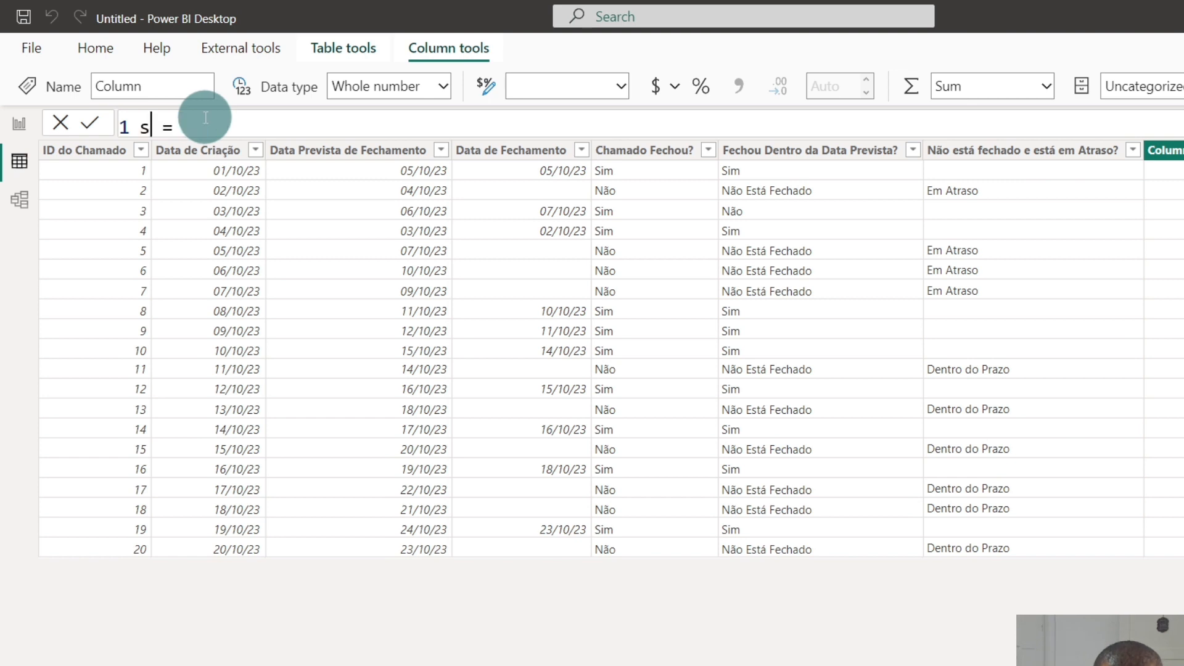
{"action": "key", "text": "BackSpace"}
{"action": "key", "text": "BackSpace"}
{"action": "key", "text": "Caps_Lock"}
{"action": "type", "text": "SU"}
{"action": "key", "text": "BackSpace"}
{"action": "type", "text": "TATUS ="}
Start the STATUS formula with SWITCH( on line 3 and TRUE(), as its expression on line 4
{"action": "key", "text": "shift+Return"}
{"action": "key", "text": "shift+Return"}
{"action": "key", "text": "shift+Return"}
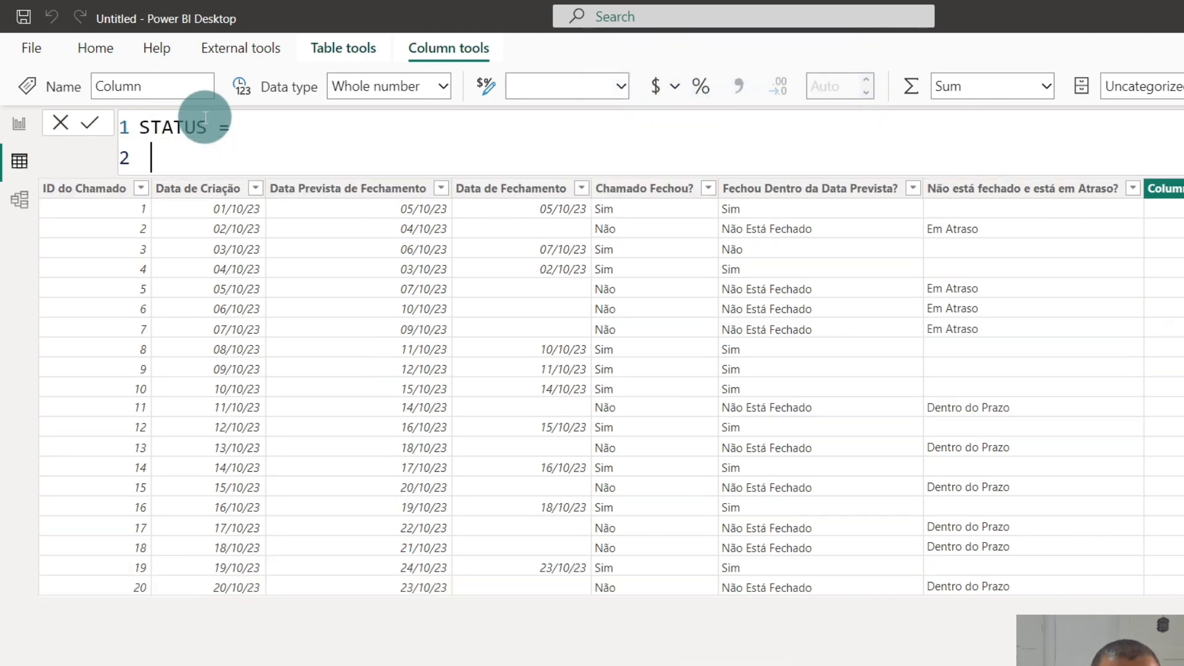
{"action": "type", "text": "SWITH"}
{"action": "key", "text": "BackSpace"}
{"action": "key", "text": "BackSpace"}
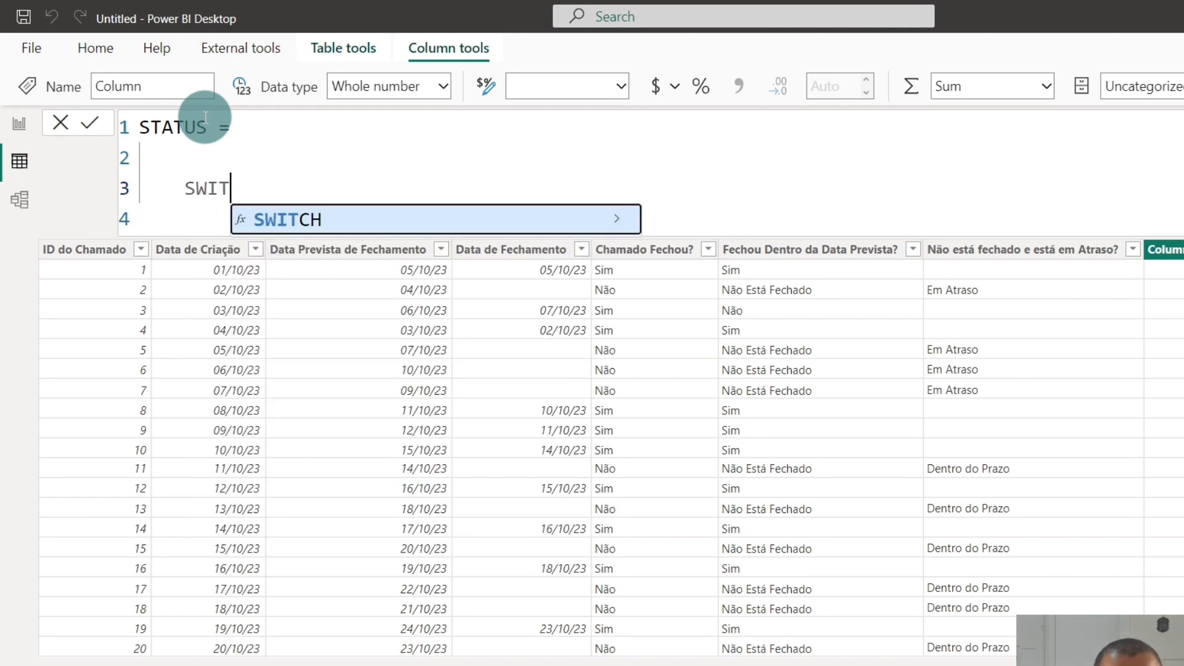
{"action": "key", "text": "Tab"}
{"action": "key", "text": "shift+Return"}
{"action": "type", "text": "TRU"}
{"action": "key", "text": "Tab"}
{"action": "type", "text": "),"}
{"action": "key", "text": "shift+Return"}
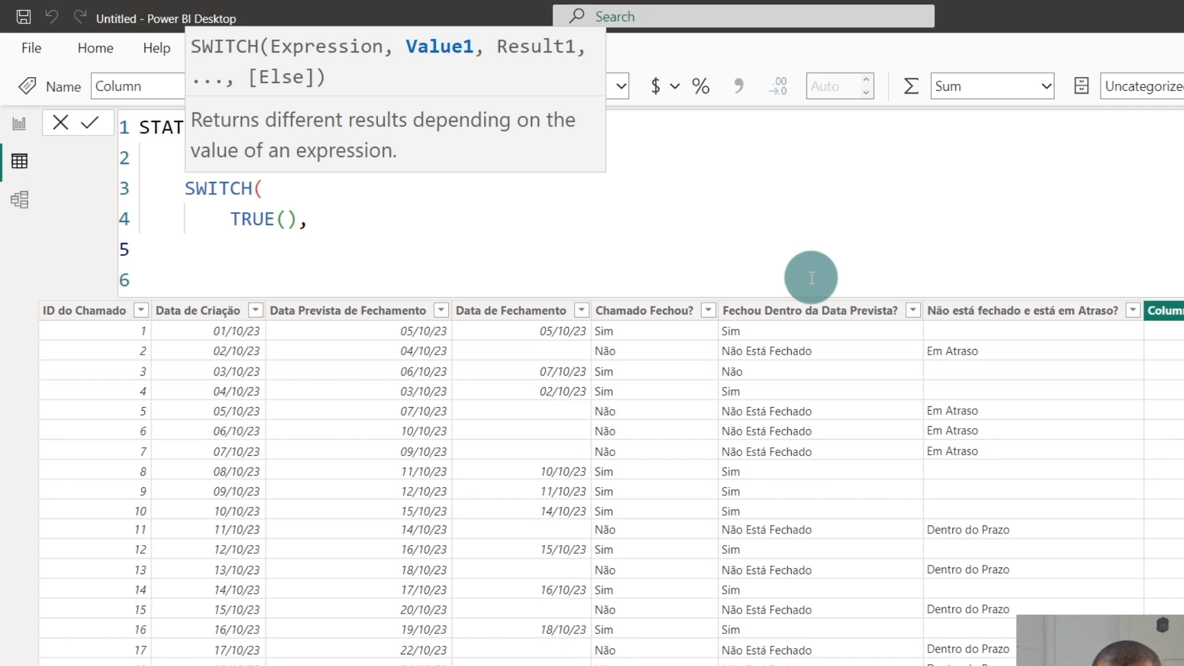
Enter Chamados[Não está fechado e está em Atraso?]=BLANK() && as the first part of the SWITCH condition on line 5
{"action": "type", "text": "NÃO"}
{"action": "key", "text": "BackSpace"}
{"action": "key", "text": "BackSpace"}
{"action": "key", "text": "BackSpace"}
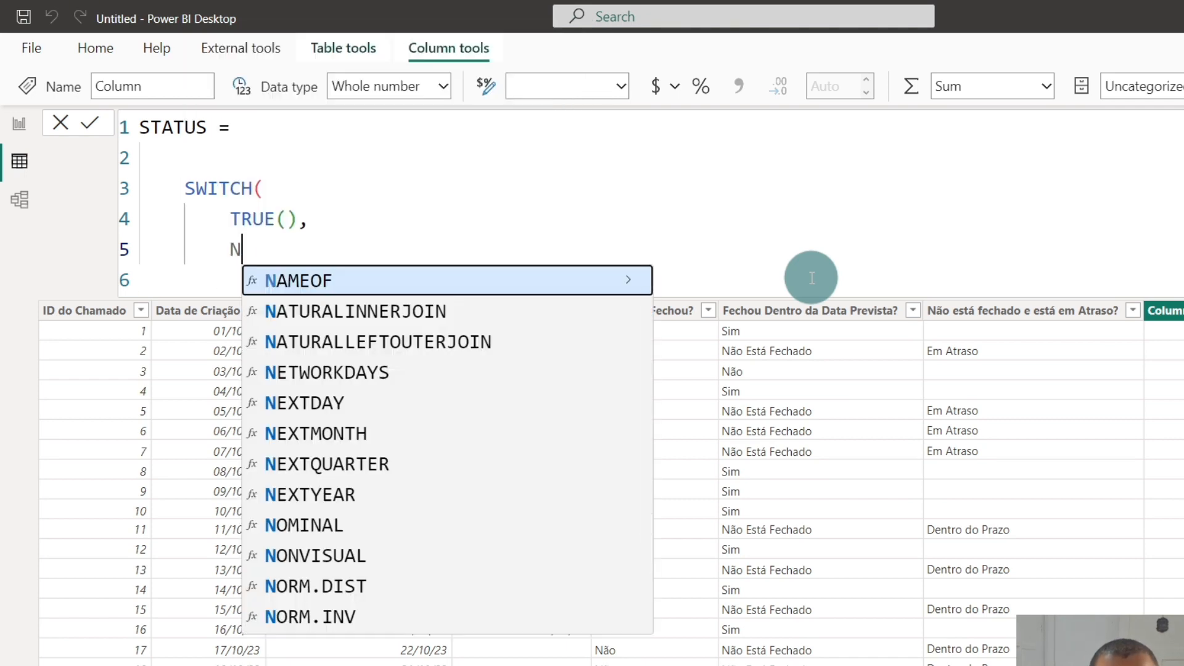
{"action": "type", "text": "FECH"}
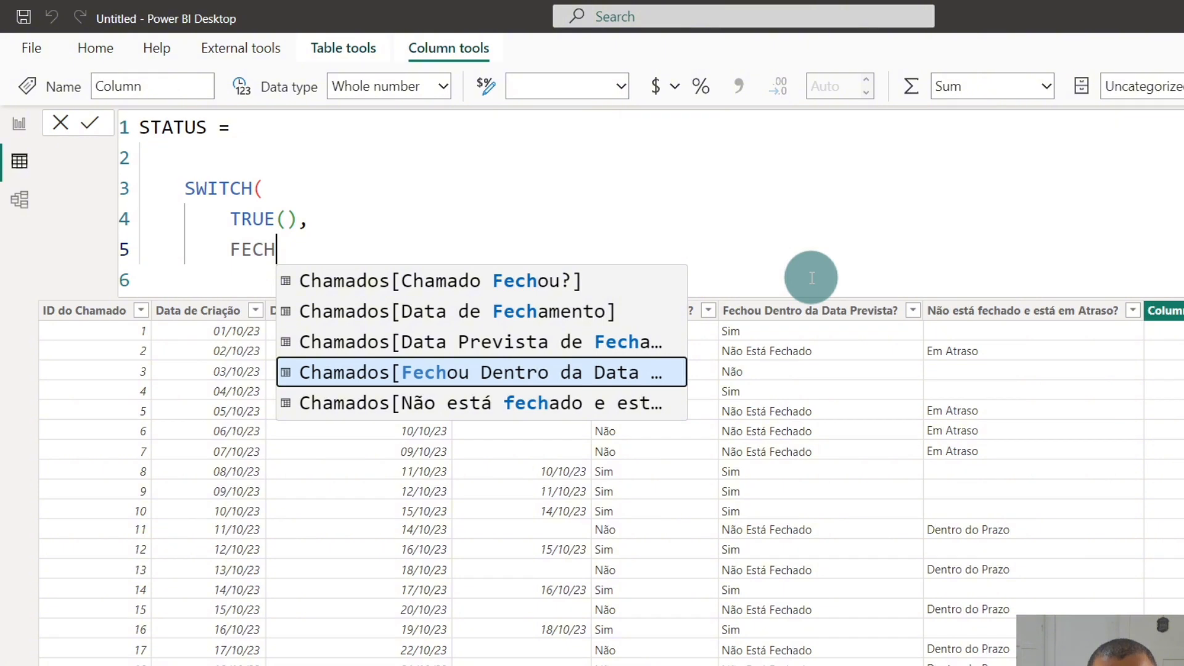
{"action": "key", "text": "Down"}
{"action": "key", "text": "Tab"}
{"action": "type", "text": "="}
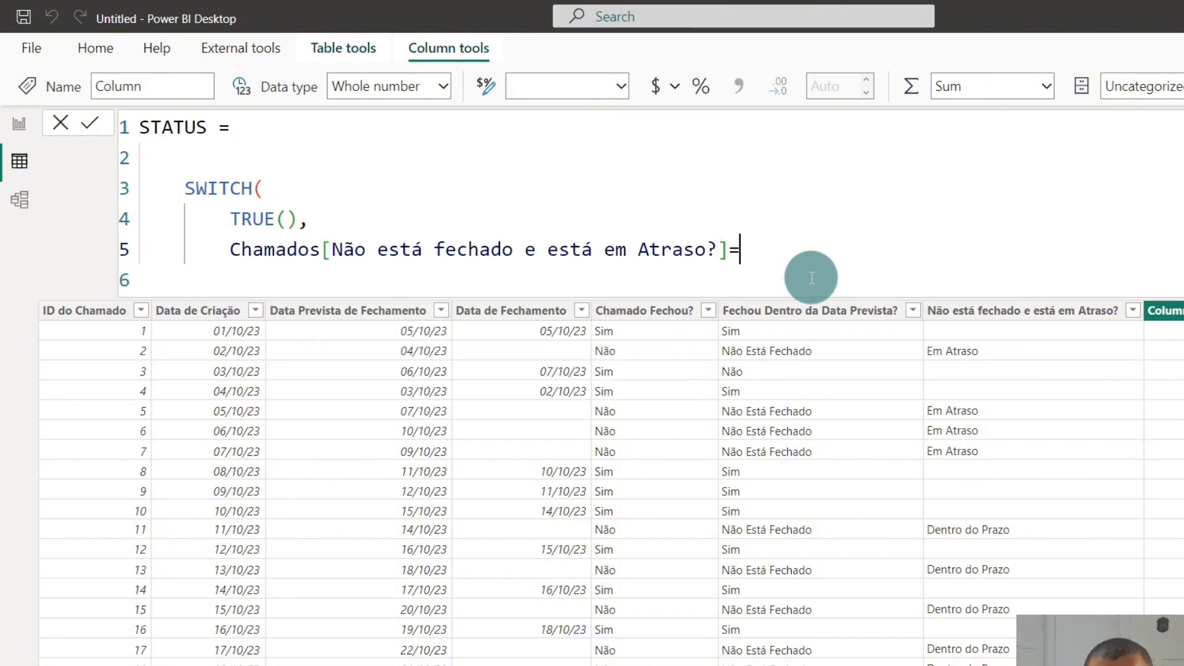
{"action": "type", "text": "BLANK"}
{"action": "key", "text": "Tab"}
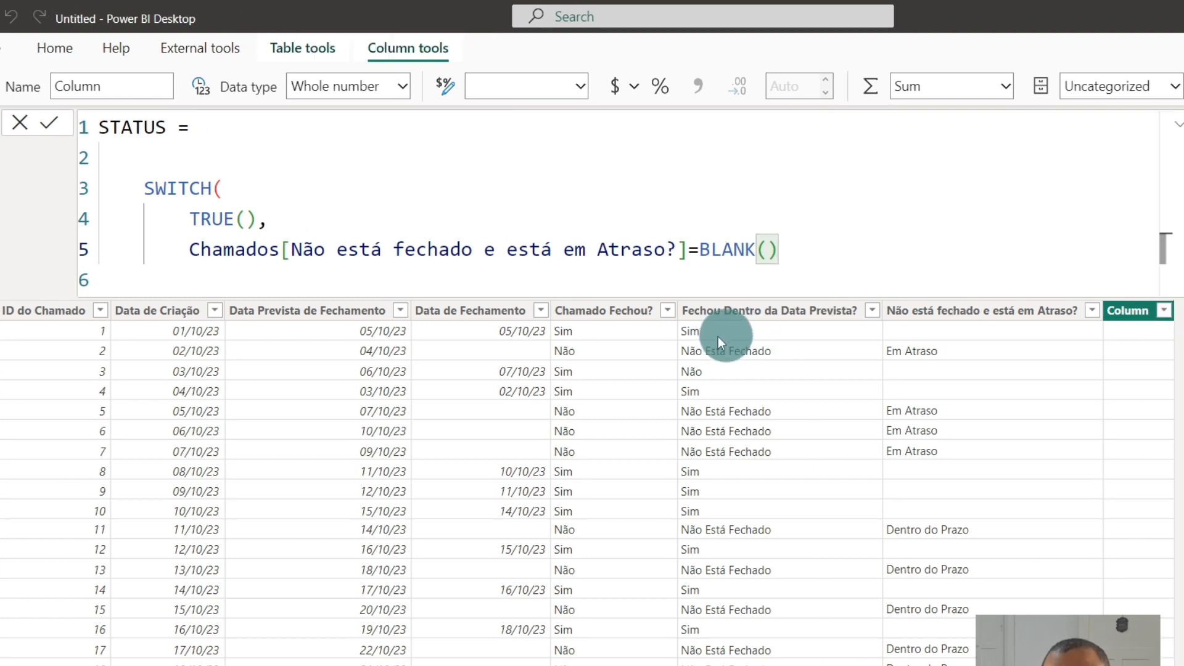
{"action": "type", "text": "&&"}
{"action": "key", "text": "Return"}
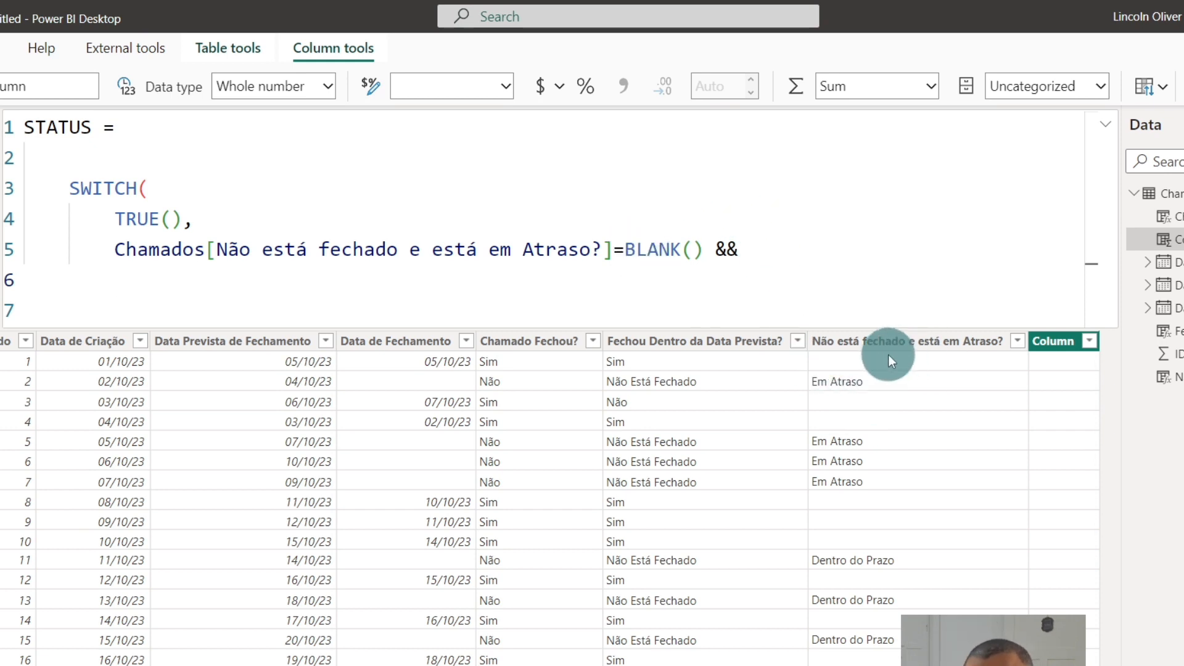
Complete the condition on line 6 with Chamados[Fechou Dentro da Data Prevista?]="Sim", including the trailing comma
{"action": "type", "text": "FEC"}
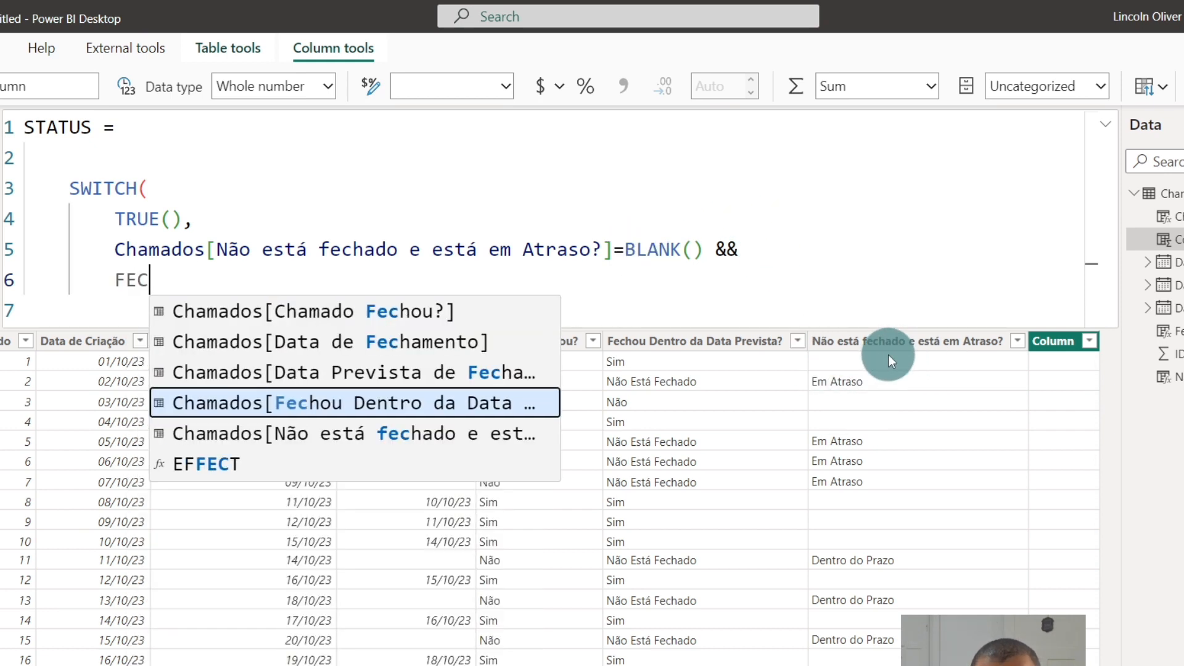
{"action": "key", "text": "Tab"}
{"action": "type", "text": "=\"s"}
{"action": "key", "text": "BackSpace"}
{"action": "key", "text": "Caps_Lock"}
{"action": "type", "text": "Sim\","}
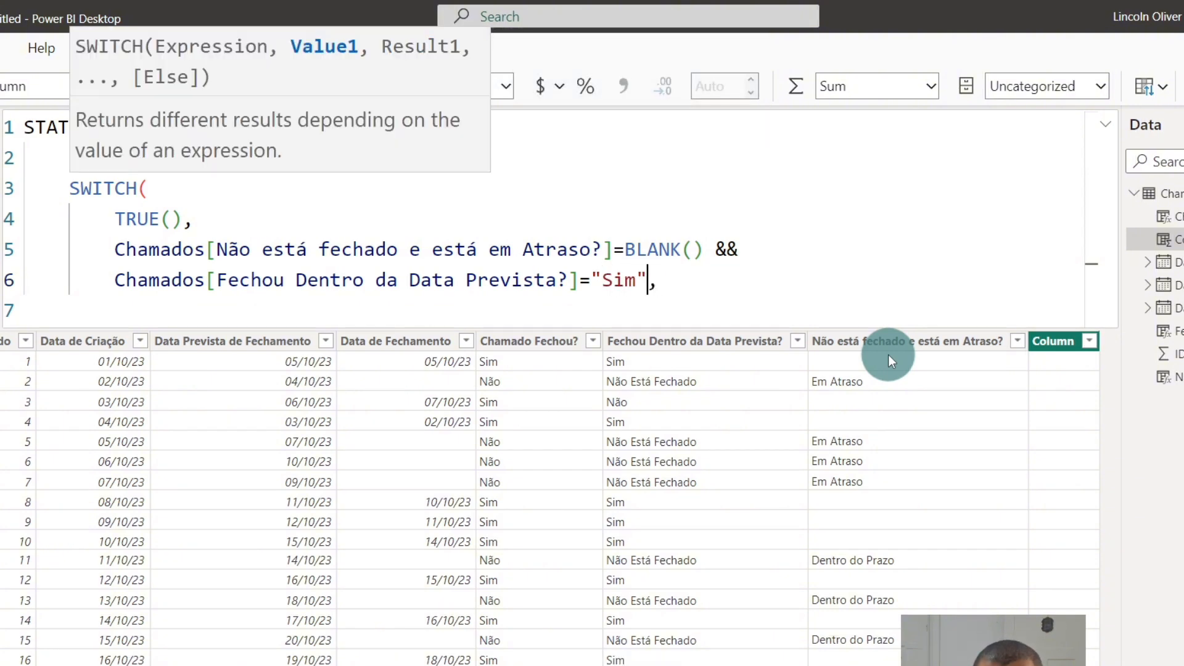
Enclose the two-part condition on lines 5 and 6 in parentheses, keeping the final comma outside
{"action": "key", "text": "Left"}
{"action": "type", "text": ")"}
{"action": "left_click", "coordinate": [117, 248]}
{"action": "double_click", "coordinate": [122, 247]}
{"action": "type", "text": "("}
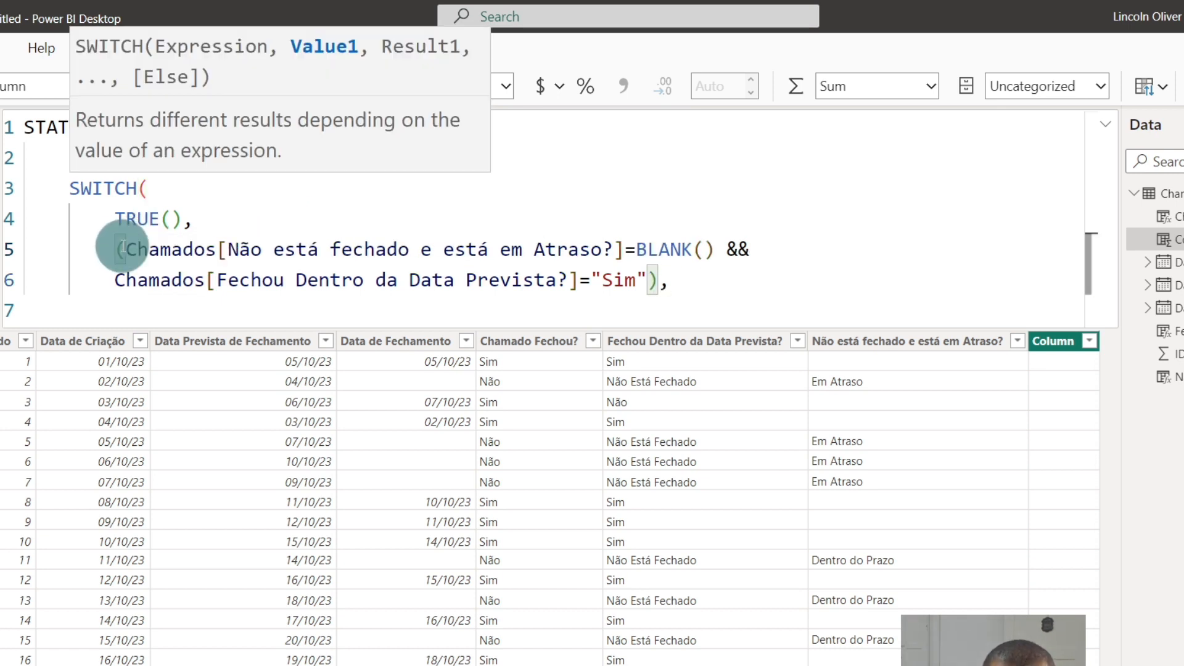
Add "Fechou dentro do Prazo", as the result of the first condition
{"action": "left_click", "coordinate": [693, 293]}
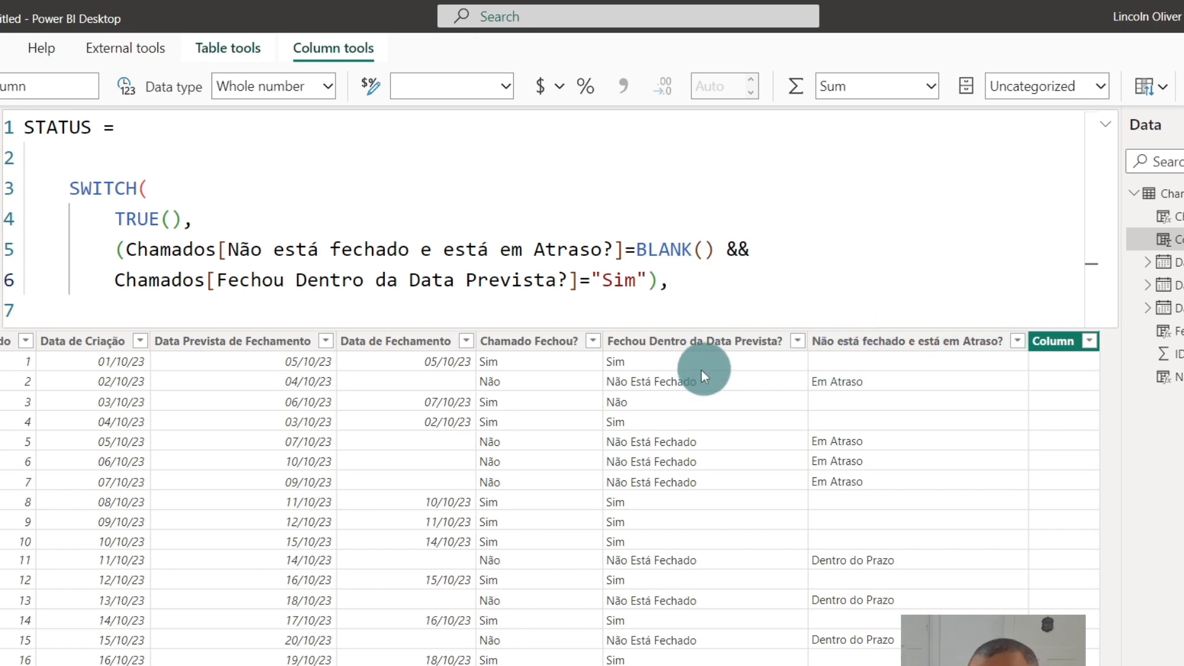
{"action": "type", "text": "\"Fechou dent"}
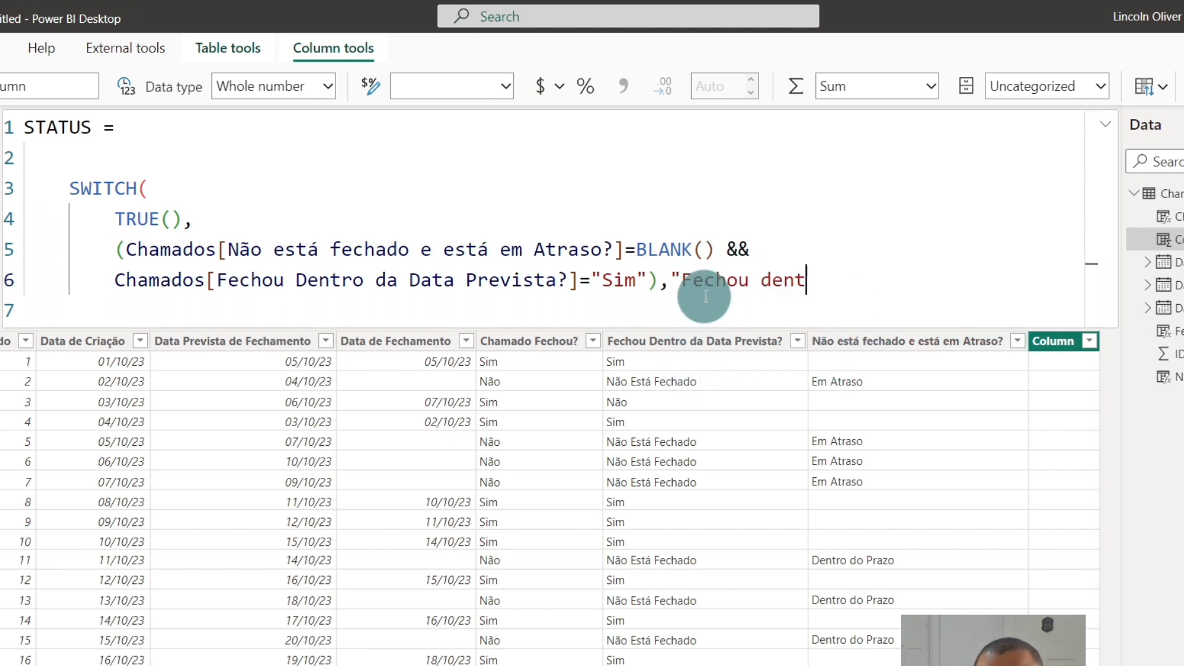
{"action": "type", "text": "ro do PRaz"}
{"action": "key", "text": "BackSpace"}
{"action": "key", "text": "BackSpace"}
{"action": "key", "text": "BackSpace"}
{"action": "type", "text": "ra"}
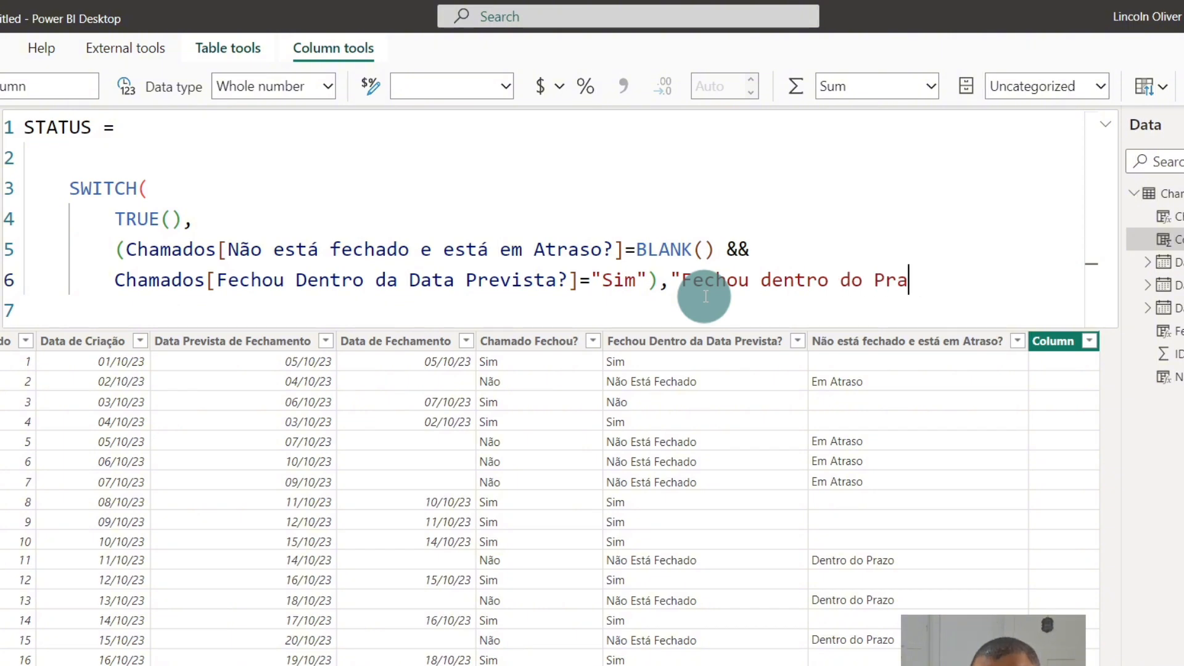
{"action": "type", "text": "zo\","}
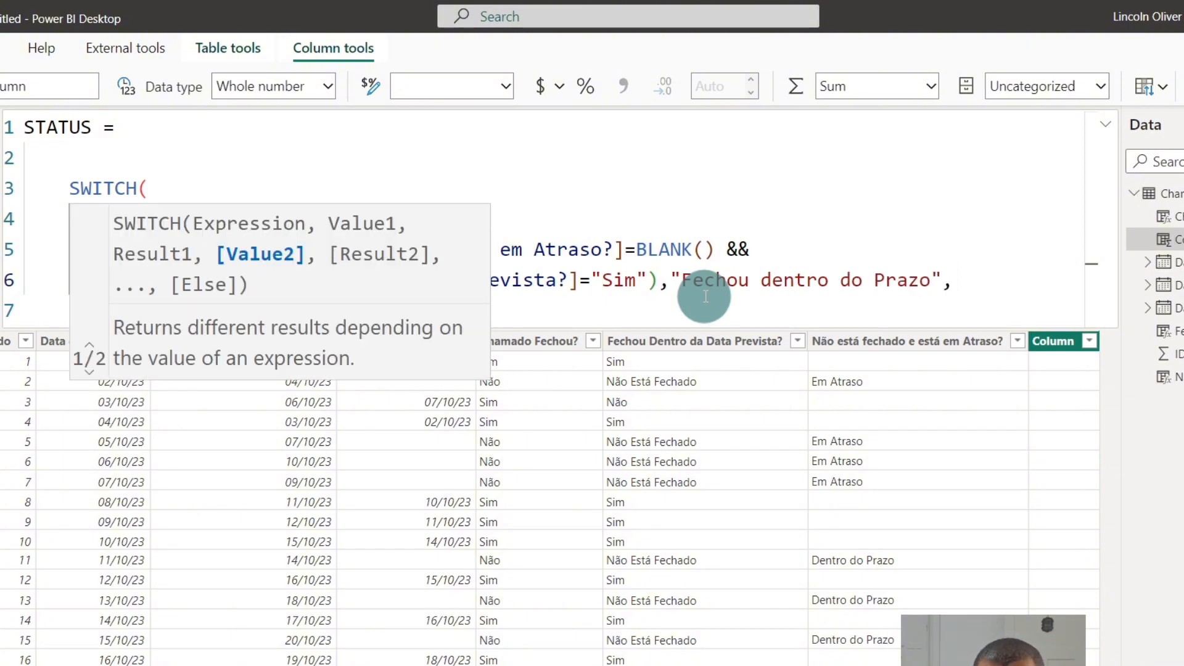
Copy the Chamados[Não está fechado e está em Atraso?]=BLANK() comparison onto a new line 7
{"action": "key", "text": "shift+Return"}
{"action": "left_click_drag", "start_coordinate": [715, 250], "coordinate": [138, 252]}
{"action": "key", "text": "ctrl+c"}
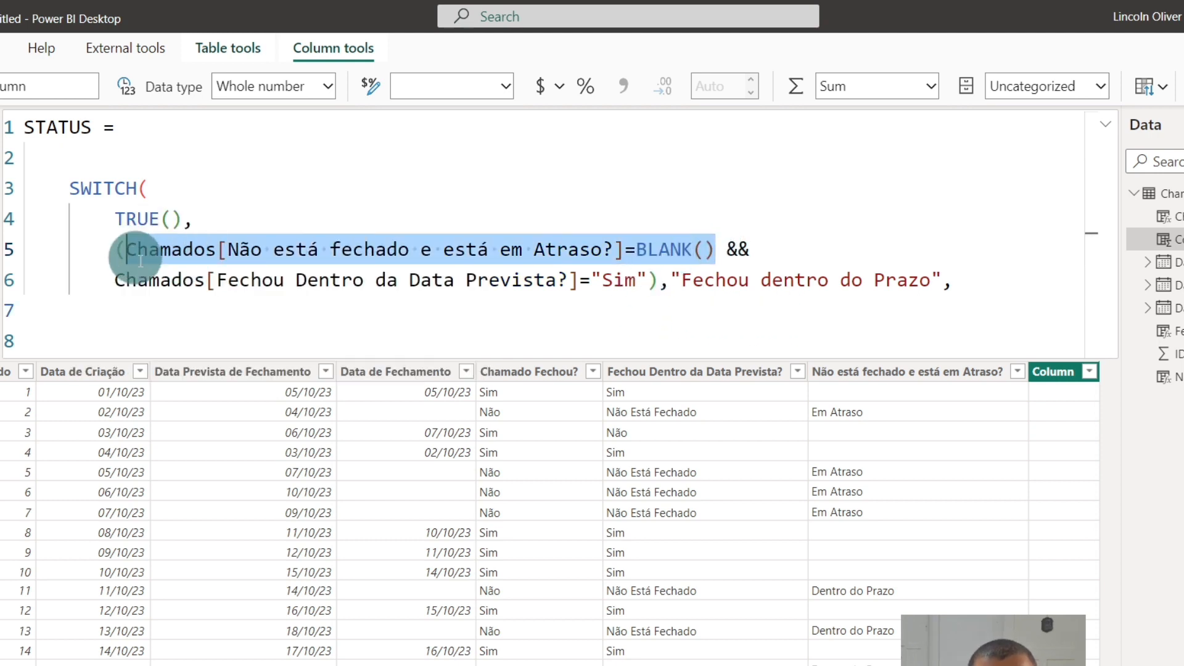
{"action": "left_click", "coordinate": [190, 312]}
{"action": "key", "text": "ctrl+v"}
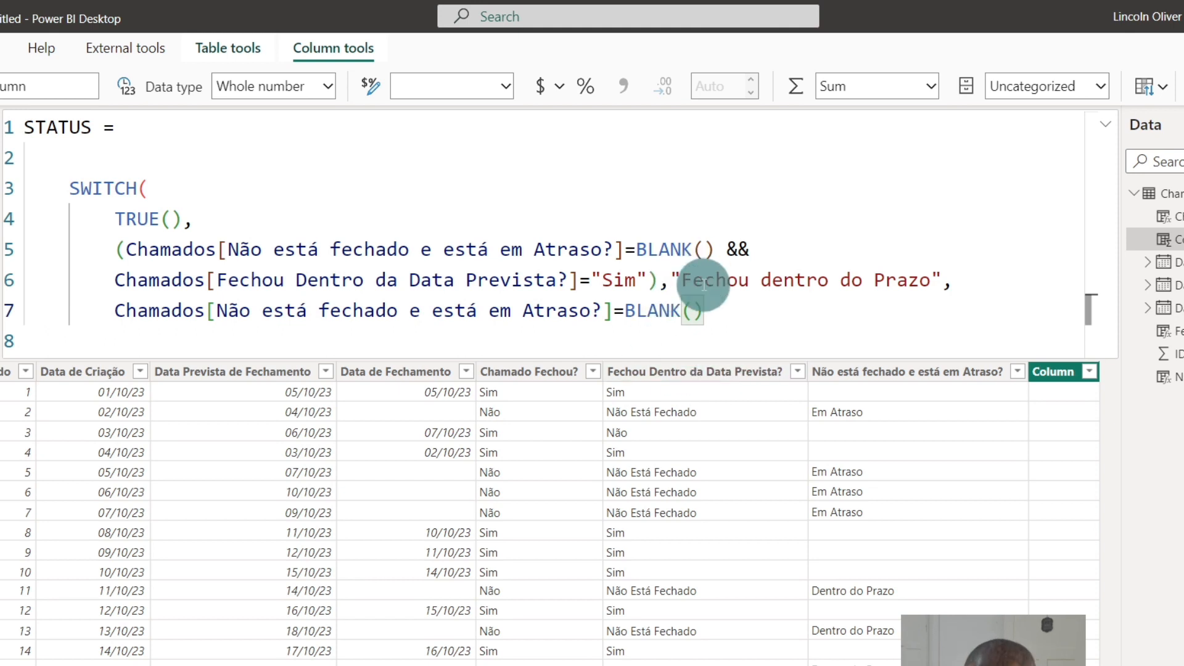
Add "Fechou fora do Prazo" as the result after the BLANK() comparison on line 7
{"action": "type", "text": ",\"Fechou"}
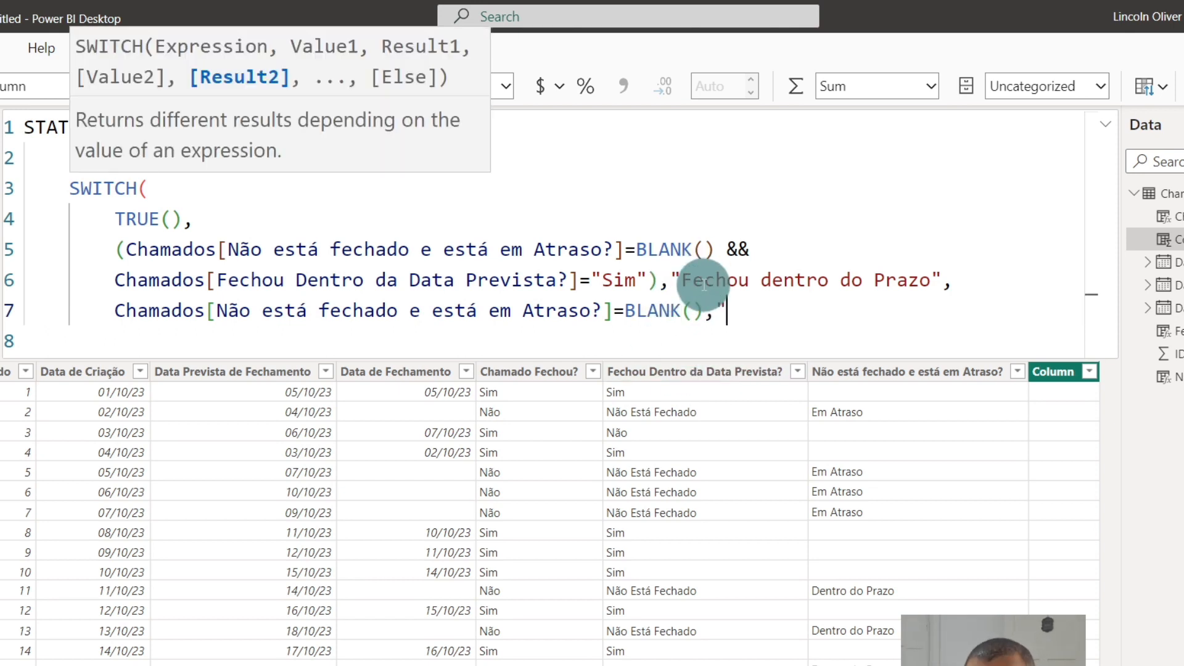
{"action": "type", "text": " do pra"}
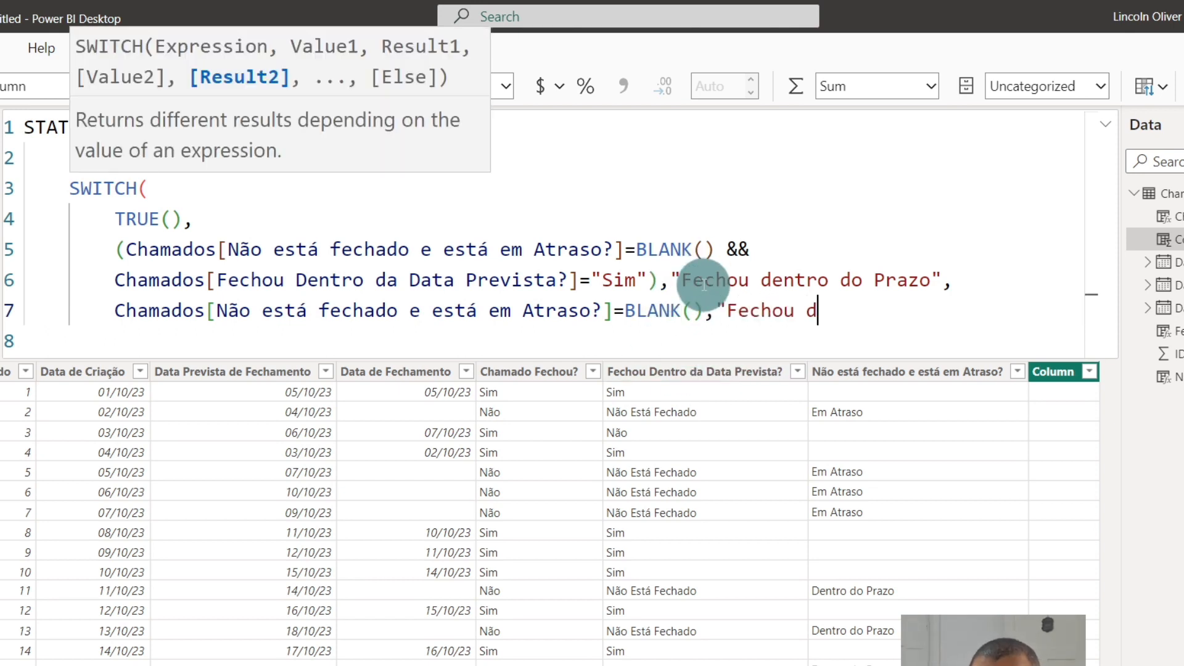
{"action": "key", "text": "BackSpace"}
{"action": "key", "text": "BackSpace"}
{"action": "key", "text": "BackSpace"}
{"action": "key", "text": "BackSpace"}
{"action": "key", "text": "BackSpace"}
{"action": "key", "text": "BackSpace"}
{"action": "type", "text": "fora do Prazo\""}
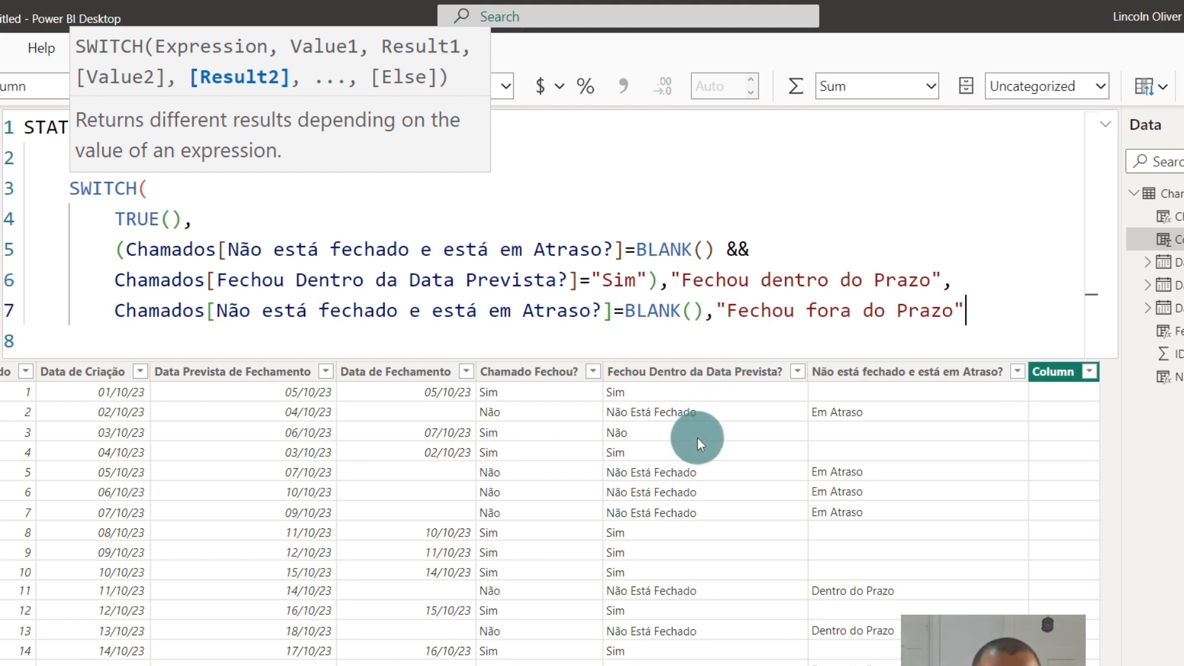
Open a parenthesis before the line 7 comparison, add && after BLANK(), and move the result two lines down
{"action": "left_click_drag", "start_coordinate": [528, 278], "coordinate": [625, 281]}
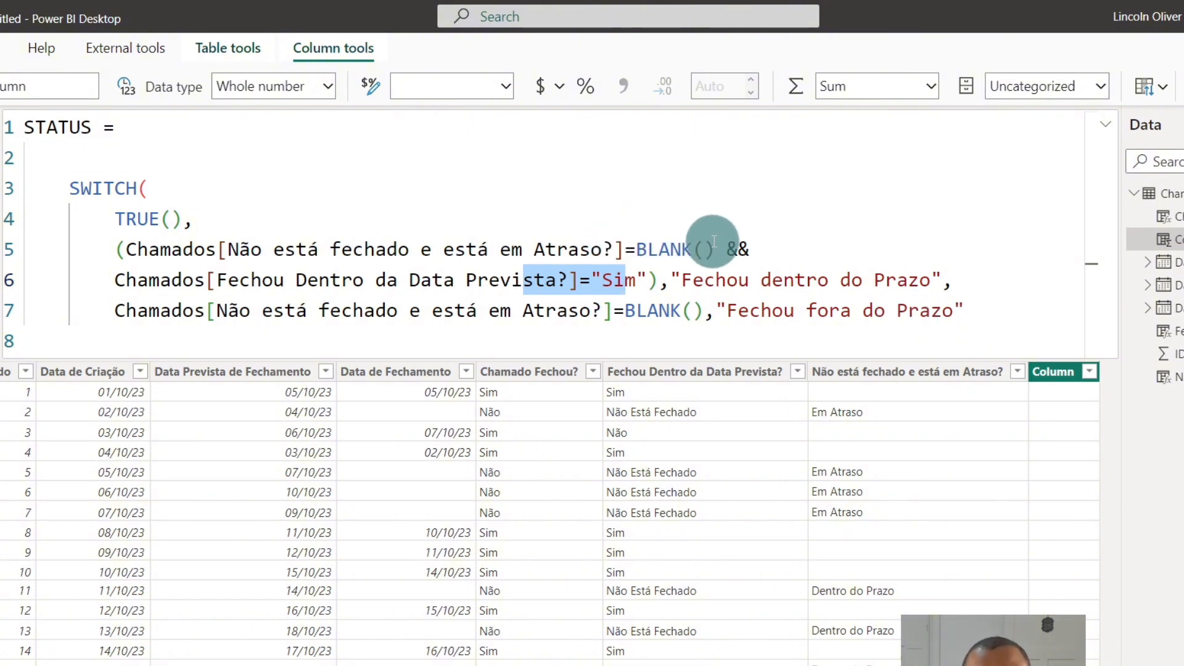
{"action": "left_click_drag", "start_coordinate": [714, 249], "coordinate": [502, 250]}
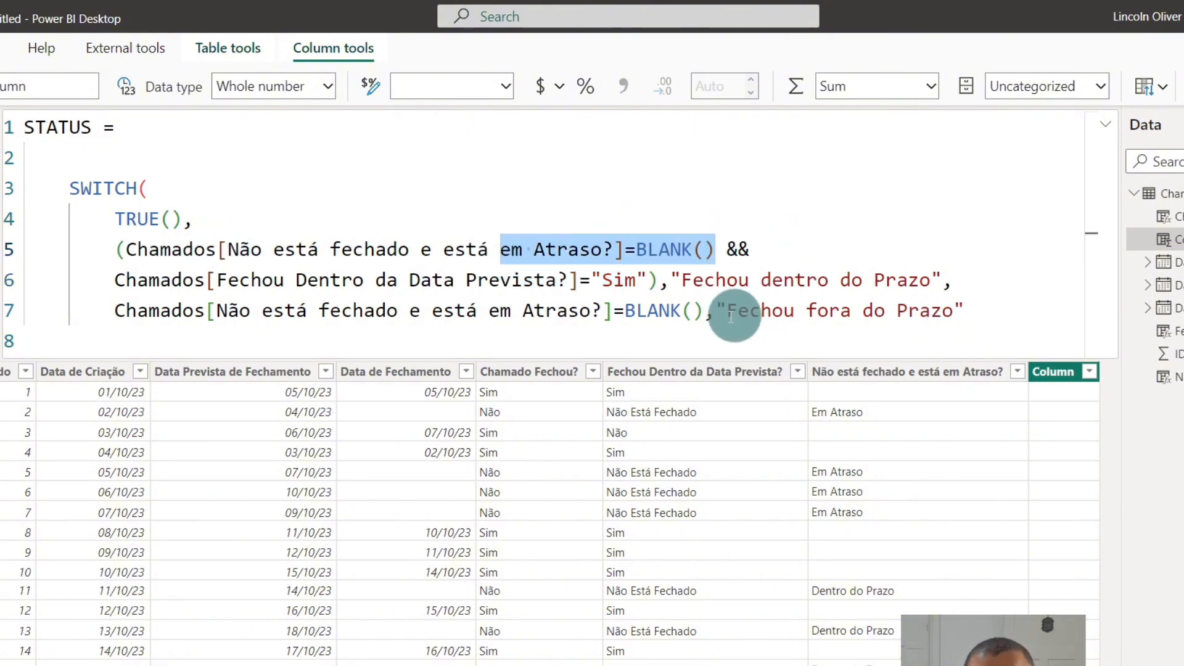
{"action": "left_click", "coordinate": [705, 314]}
{"action": "left_click", "coordinate": [132, 310]}
{"action": "type", "text": "("}
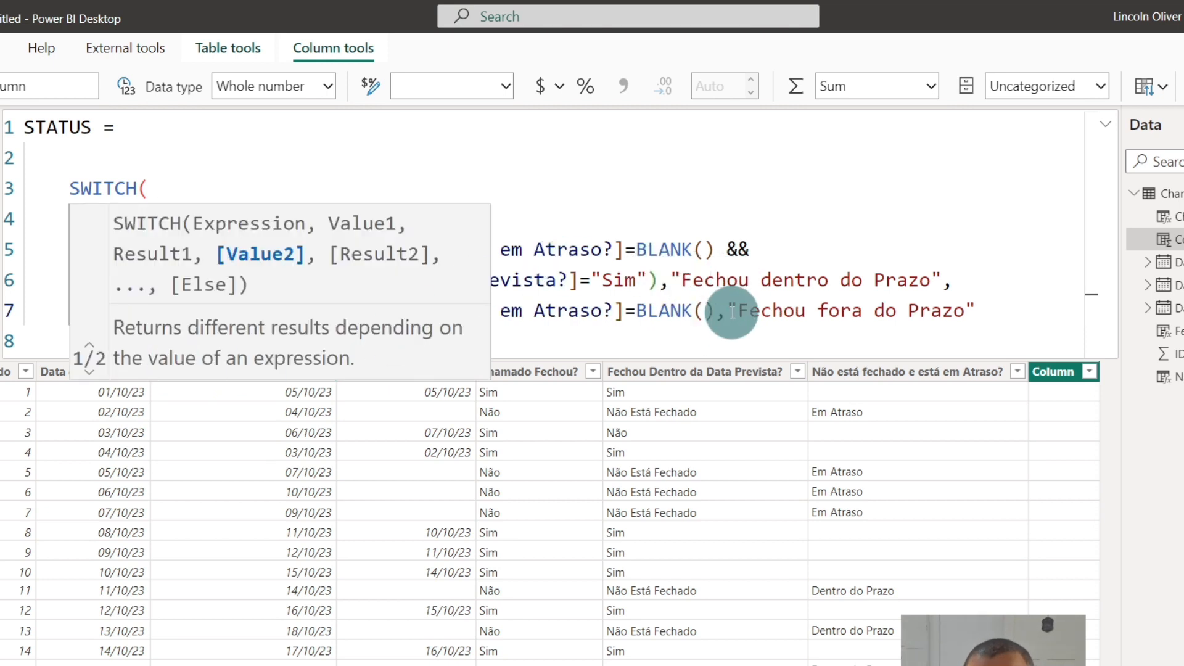
{"action": "left_click", "coordinate": [714, 310]}
{"action": "type", "text": "&&"}
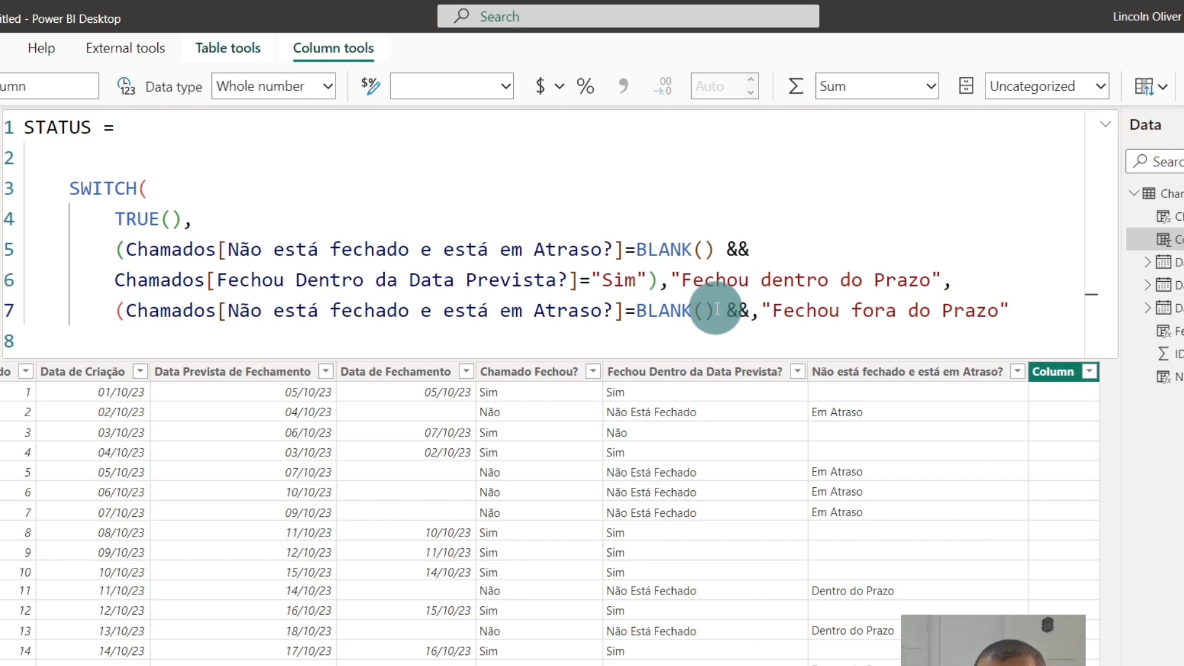
{"action": "key", "text": "Return"}
{"action": "key", "text": "Return"}
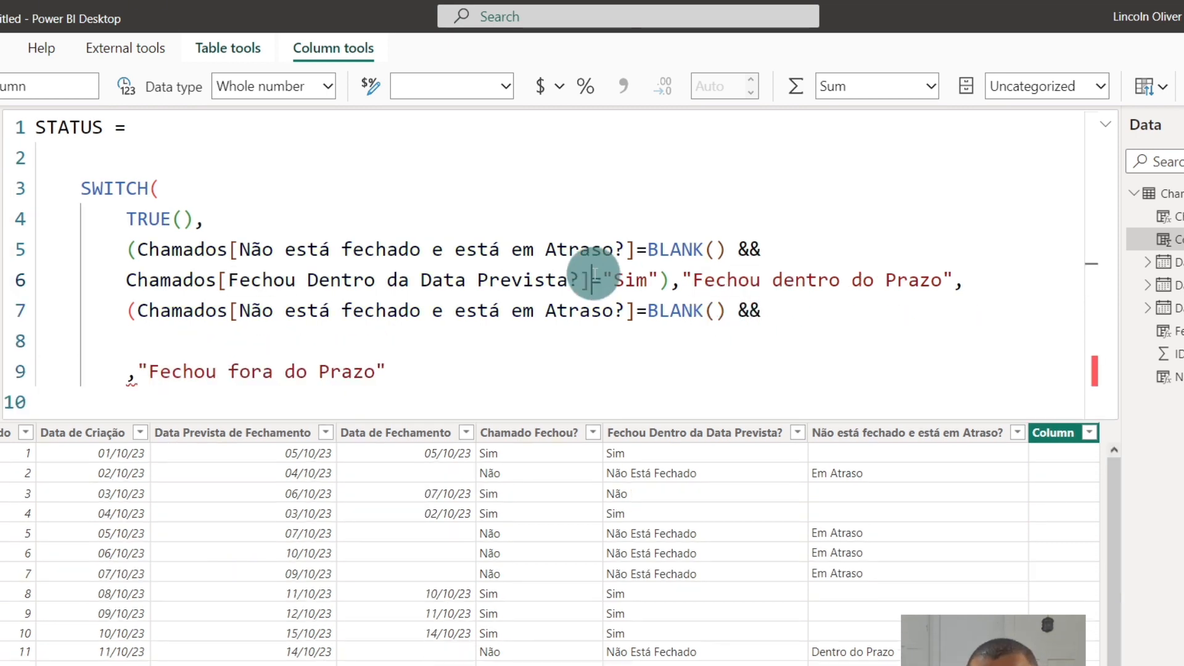
Duplicate the Chamados[Fechou Dentro da Data Prevista?] line beneath the second && and change its compared value to "Não"
{"action": "left_click", "coordinate": [991, 275]}
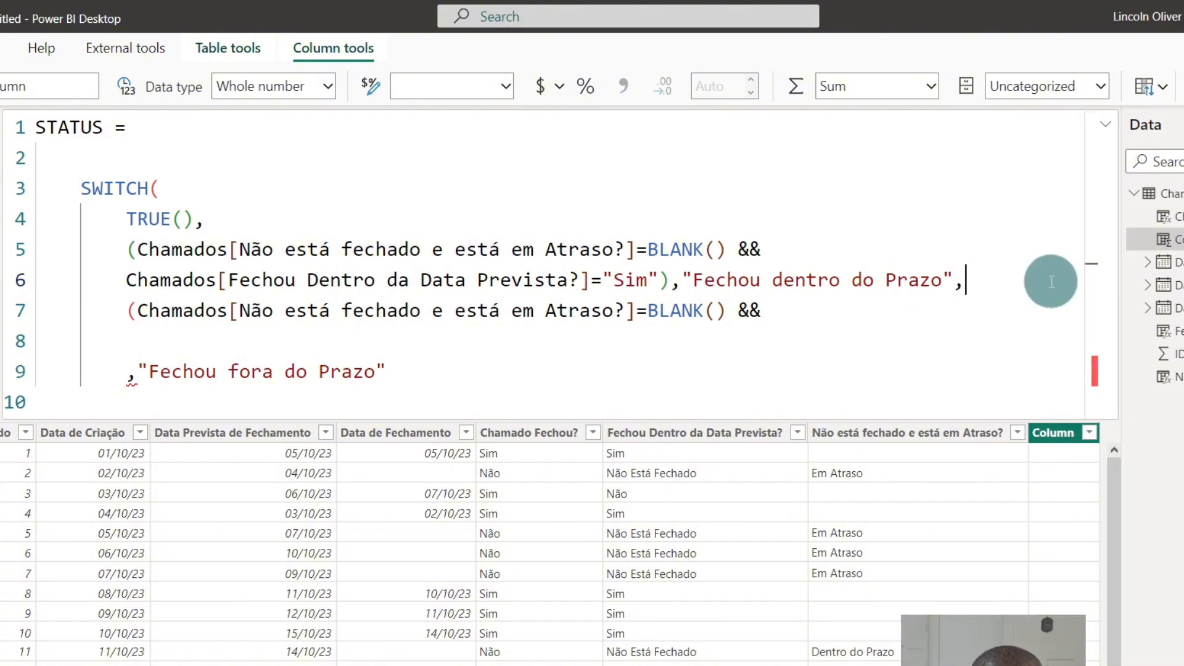
{"action": "key", "text": "ctrl+v"}
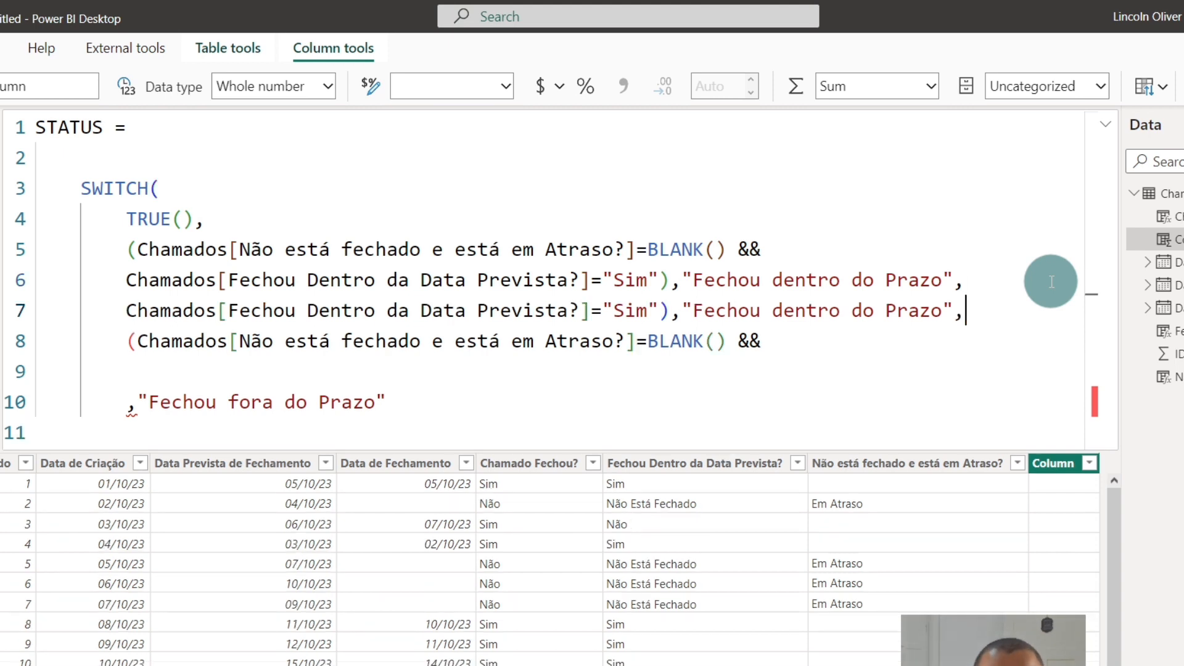
{"action": "key", "text": "alt+Down"}
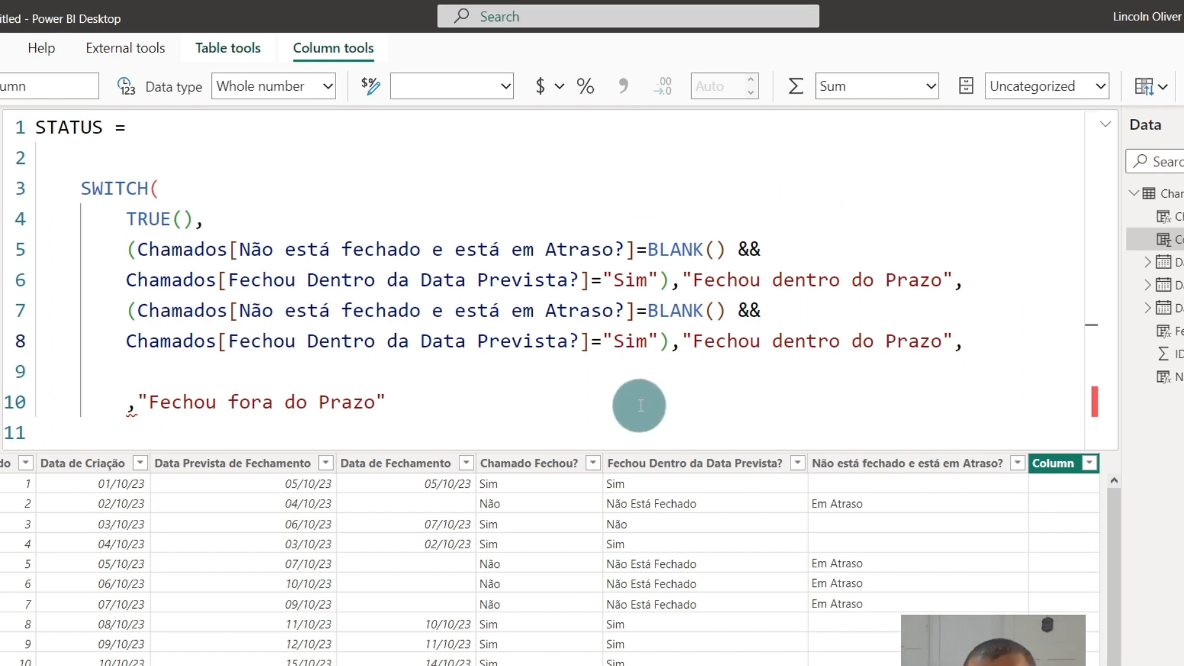
{"action": "double_click", "coordinate": [639, 343]}
{"action": "type", "text": "Não"}
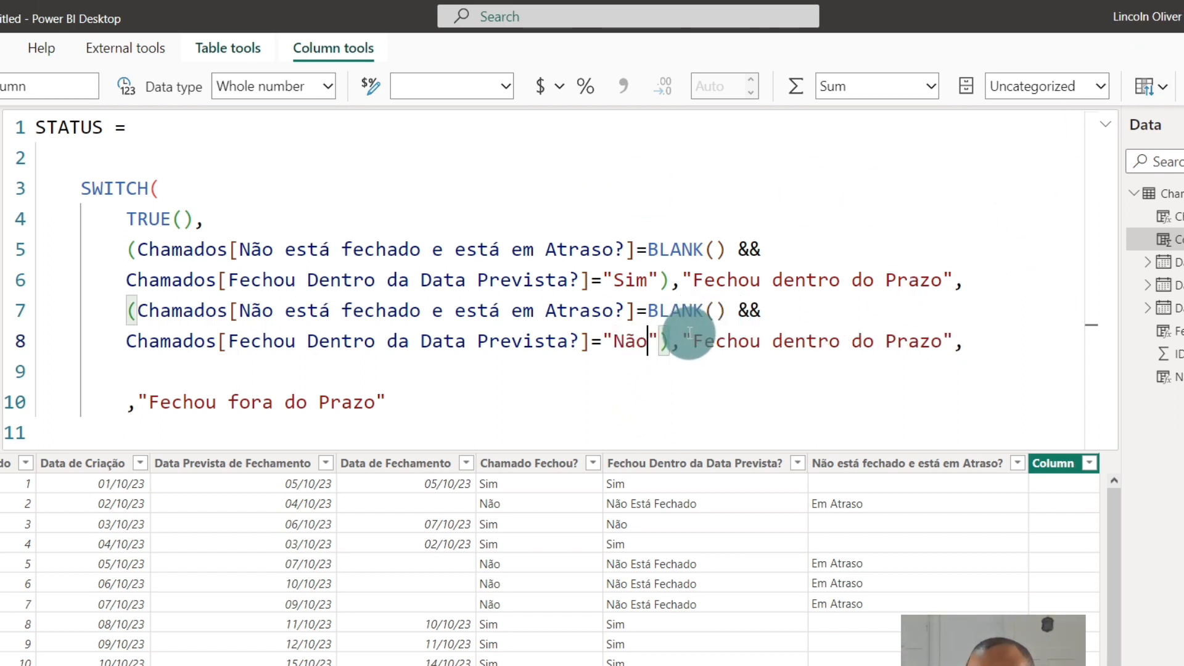
Remove the duplicated "Fechou dentro do Prazo" result from line 8 and the empty line below it
{"action": "left_click_drag", "start_coordinate": [689, 338], "coordinate": [986, 333]}
{"action": "key", "text": "BackSpace"}
{"action": "key", "text": "BackSpace"}
{"action": "key", "text": "Delete"}
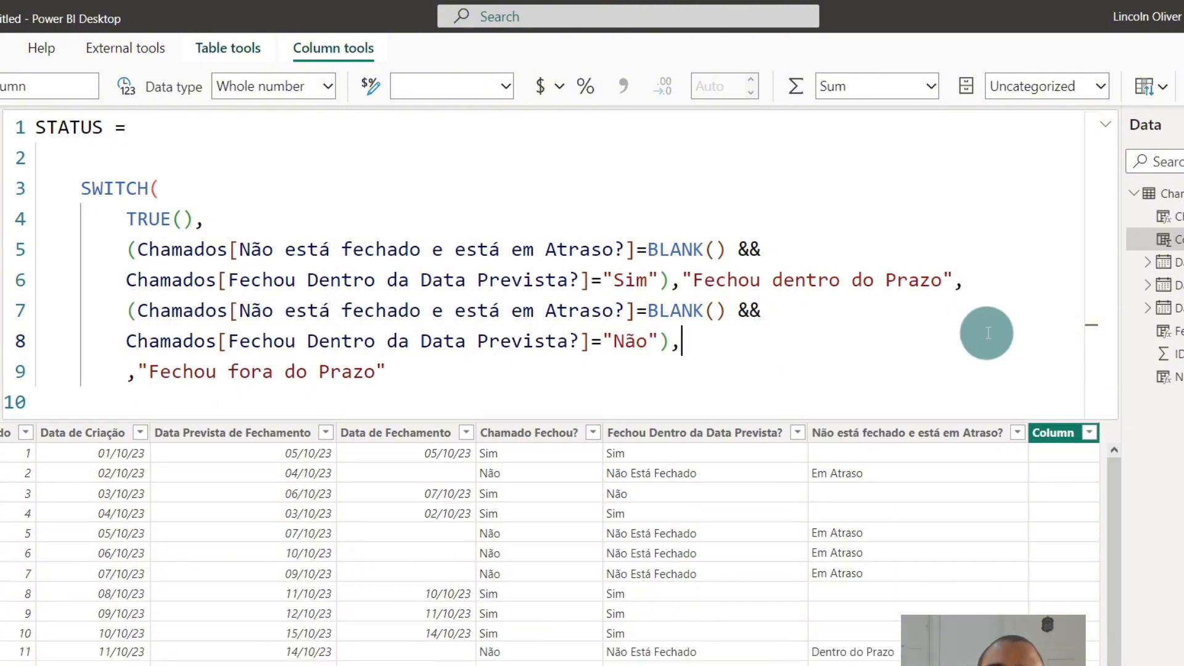
Join the "Fechou fora do Prazo" result to the end of the second condition on line 8, separated by a single comma
{"action": "left_click", "coordinate": [127, 377]}
{"action": "key", "text": "BackSpace"}
{"action": "key", "text": "BackSpace"}
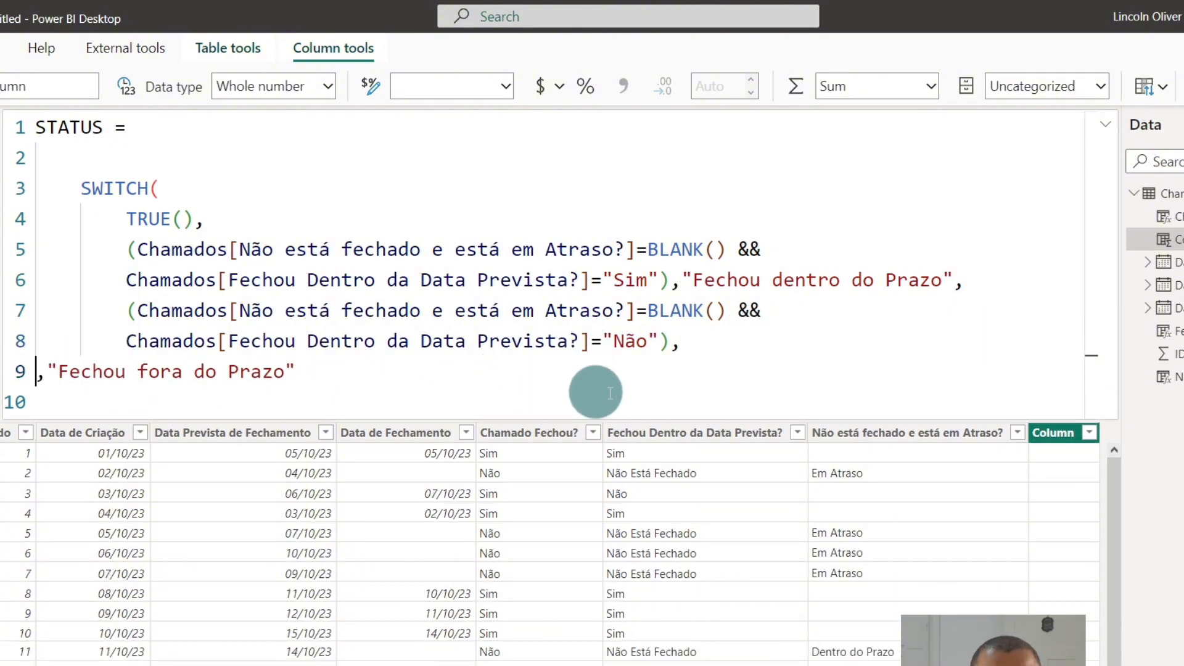
{"action": "key", "text": "BackSpace"}
{"action": "key", "text": "BackSpace"}
{"action": "key", "text": "BackSpace"}
{"action": "key", "text": "BackSpace"}
{"action": "key", "text": "BackSpace"}
{"action": "key", "text": "BackSpace"}
Insert a blank line between the two SWITCH conditions and another after TRUE(),
{"action": "left_click", "coordinate": [974, 285]}
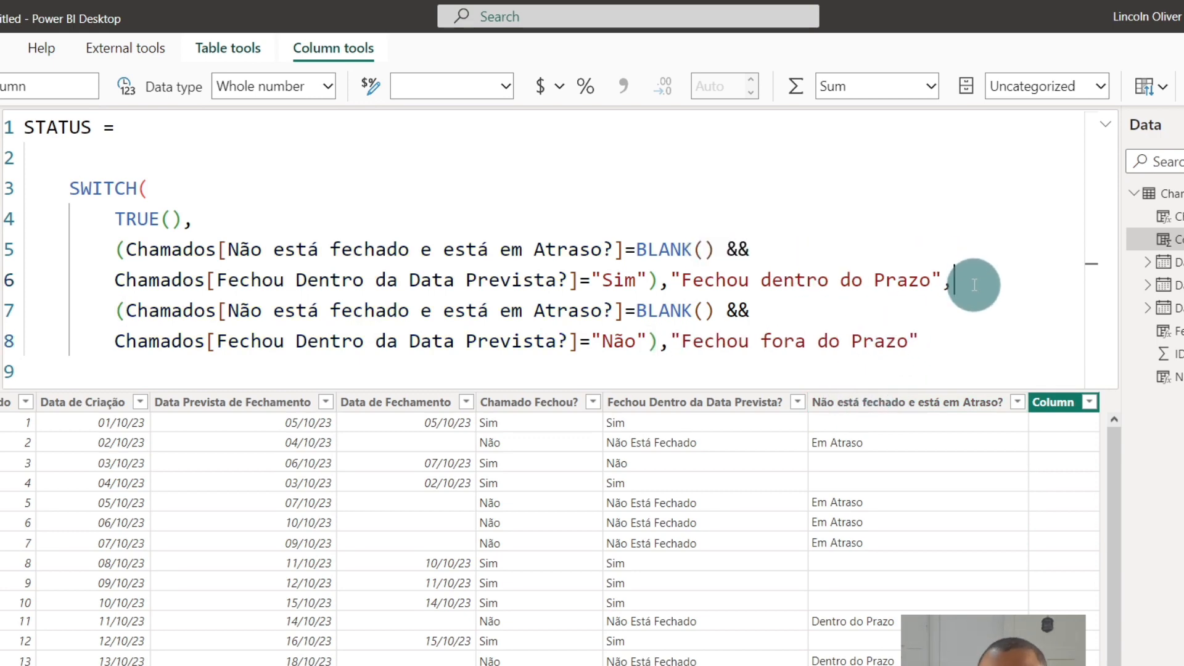
{"action": "key", "text": "Return"}
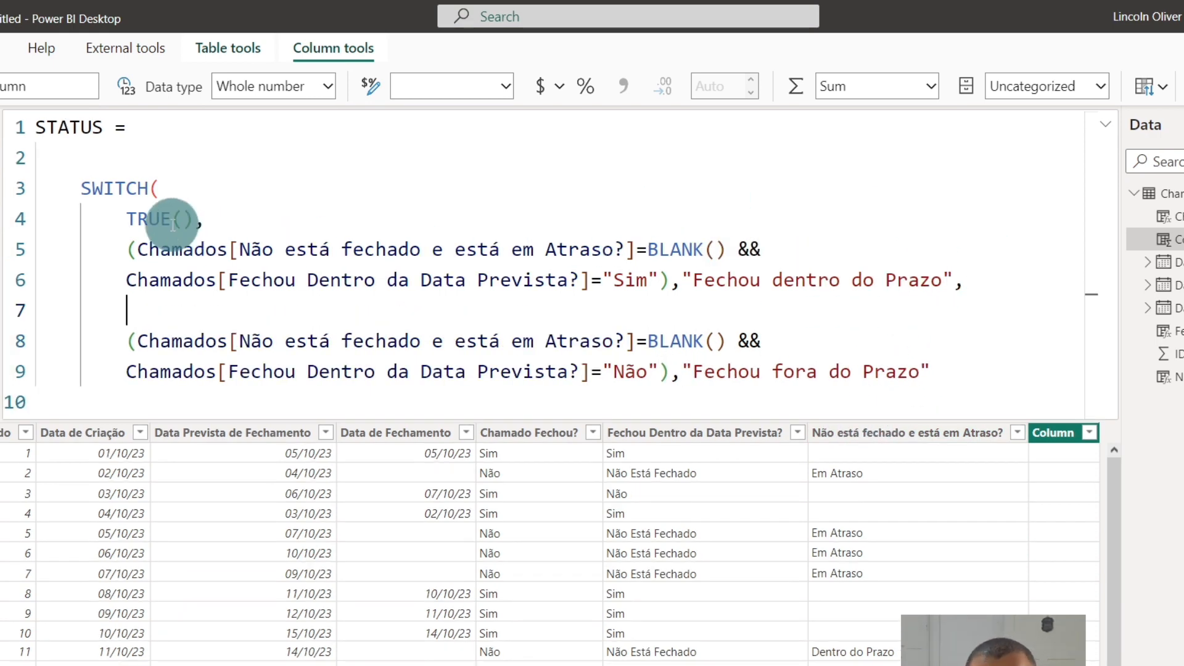
{"action": "left_click", "coordinate": [228, 214]}
{"action": "key", "text": "Return"}
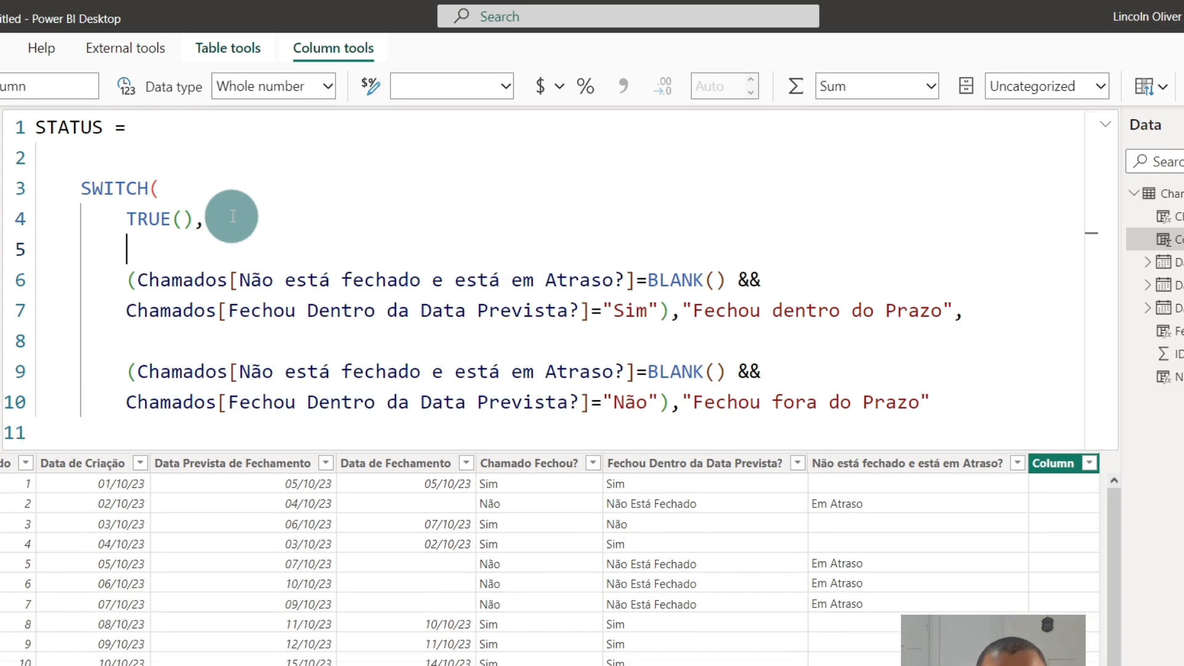
{"action": "left_click", "coordinate": [986, 399]}
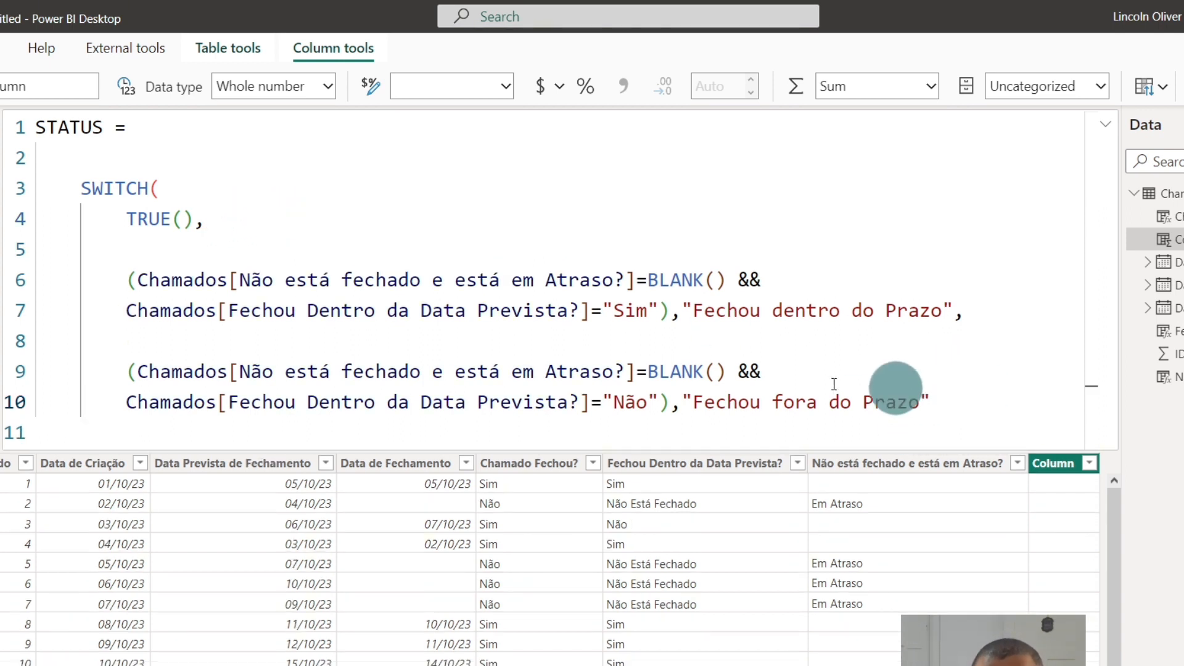
{"action": "left_click", "coordinate": [978, 318]}
{"action": "left_click_drag", "start_coordinate": [978, 319], "coordinate": [53, 250]}
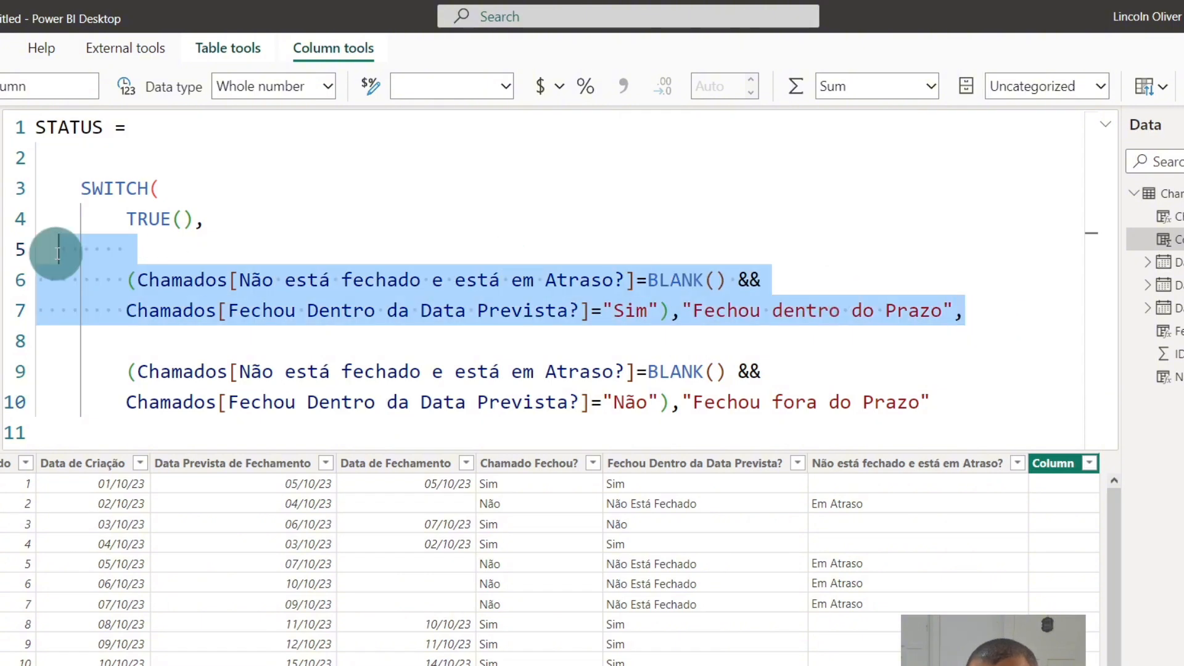
{"action": "left_click", "coordinate": [875, 311]}
Add two new lines below the "Fechou fora do Prazo" result at the end of the formula
{"action": "left_click", "coordinate": [982, 398]}
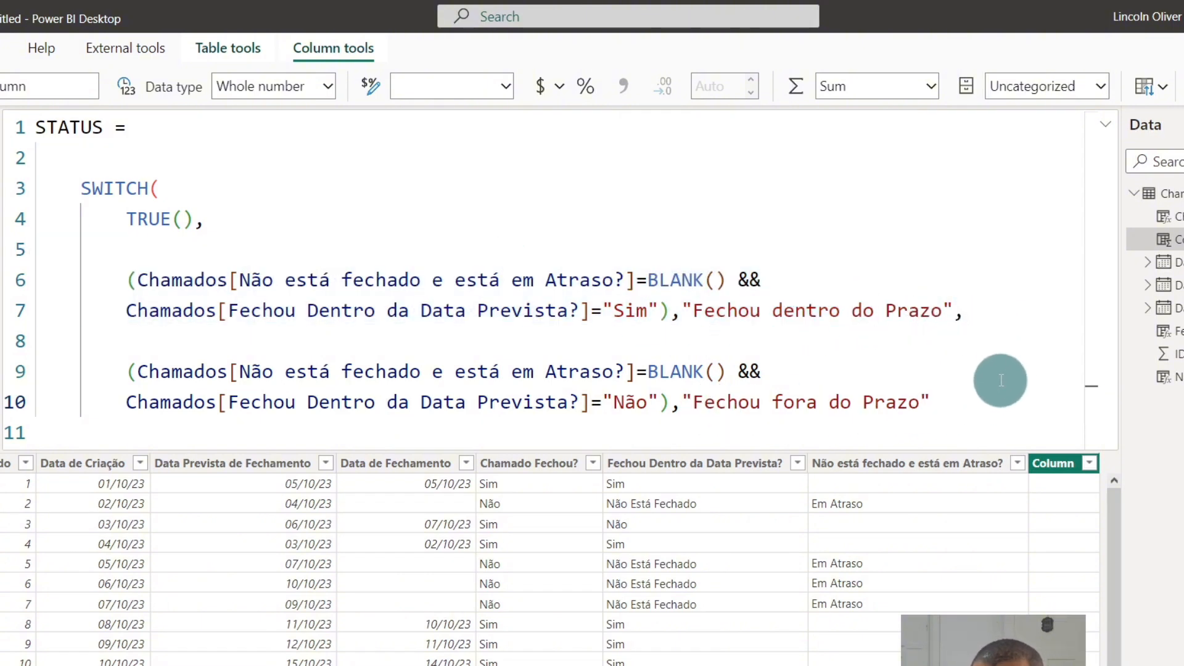
{"action": "key", "text": "shift+Return"}
{"action": "key", "text": "shift+Return"}
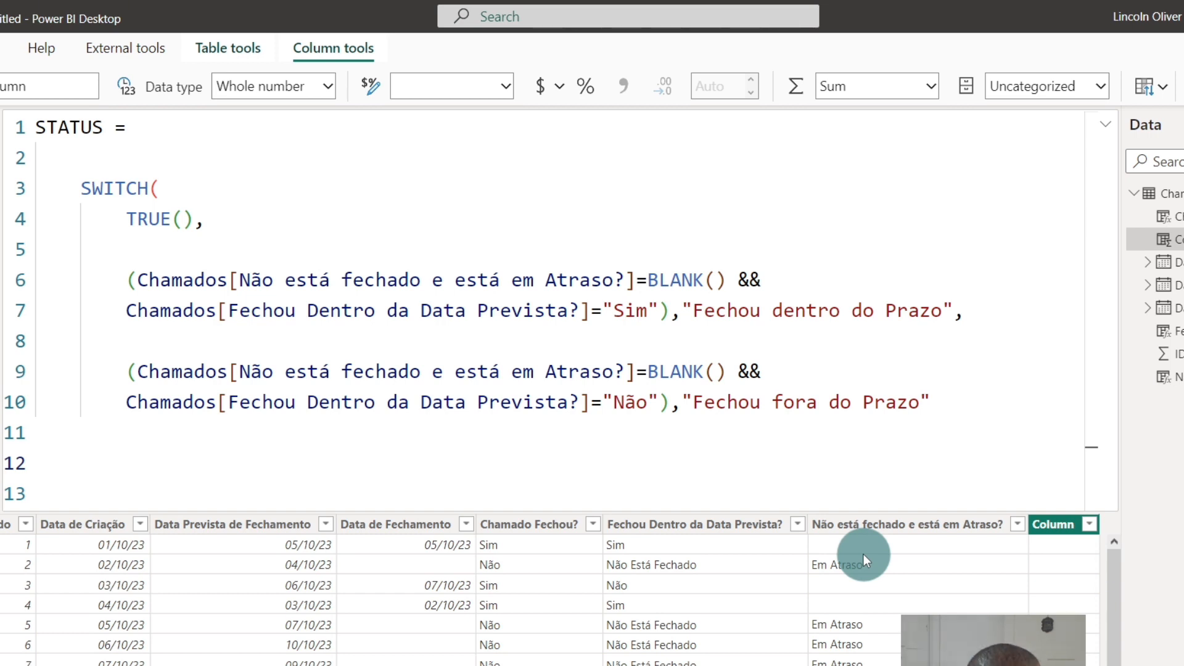
{"action": "type", "text": "não"}
{"action": "key", "text": "BackSpace"}
{"action": "key", "text": "BackSpace"}
{"action": "key", "text": "BackSpace"}
{"action": "type", "text": "fecha"}
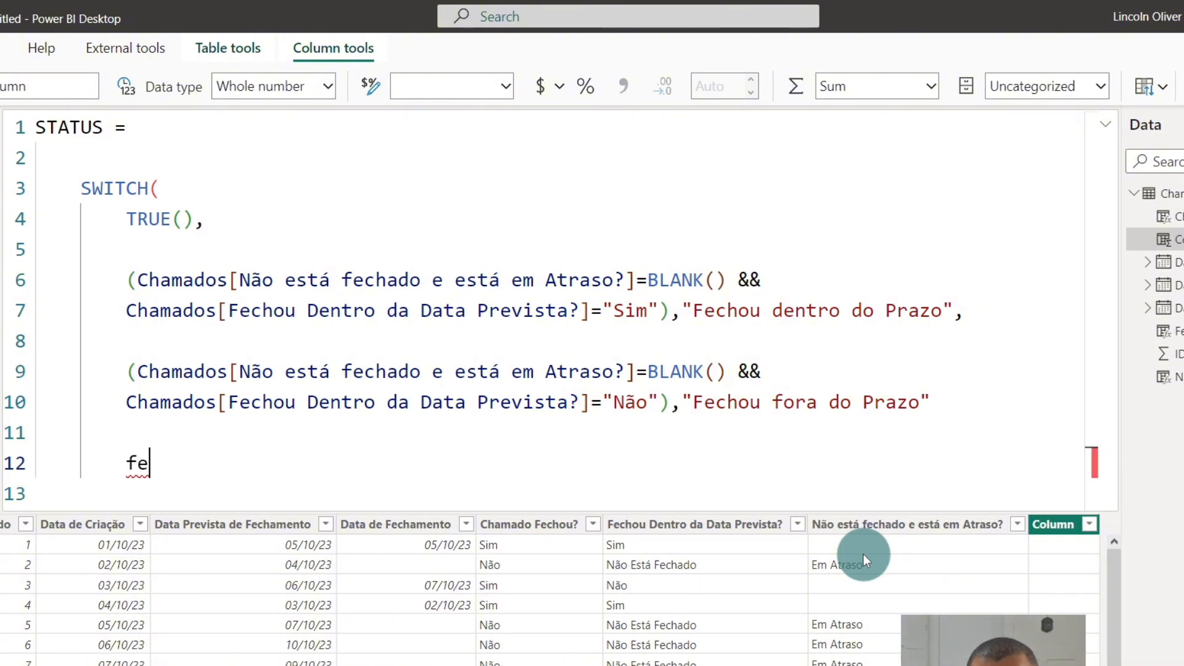
{"action": "key", "text": "BackSpace"}
{"action": "key", "text": "BackSpace"}
{"action": "key", "text": "BackSpace"}
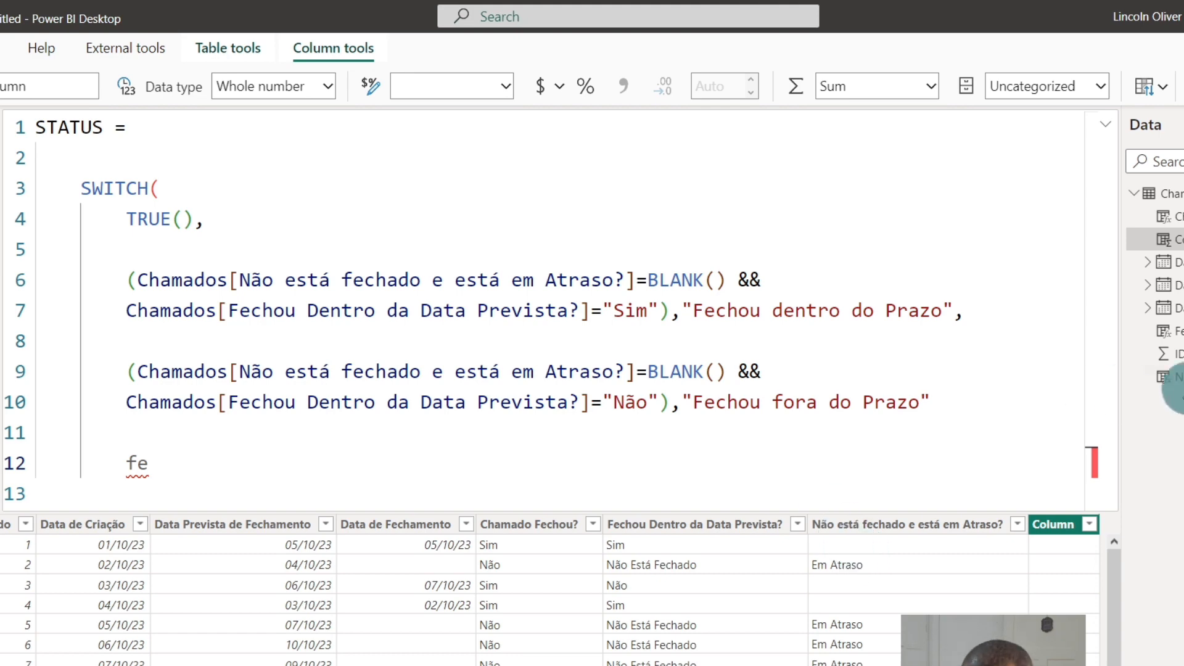
Add a comma after the "Fechou fora do Prazo" result and start a new line below a blank one
{"action": "left_click", "coordinate": [970, 406]}
{"action": "type", "text": ","}
{"action": "key", "text": "Return"}
{"action": "key", "text": "Return"}
Add the condition Chamados[Não está fechado e está em Atraso?]="Em Atraso" with the result "Em Atraso", ending in a comma and a new line
{"action": "type", "text": "d"}
{"action": "key", "text": "BackSpace"}
{"action": "type", "text": "fechad"}
{"action": "key", "text": "Tab"}
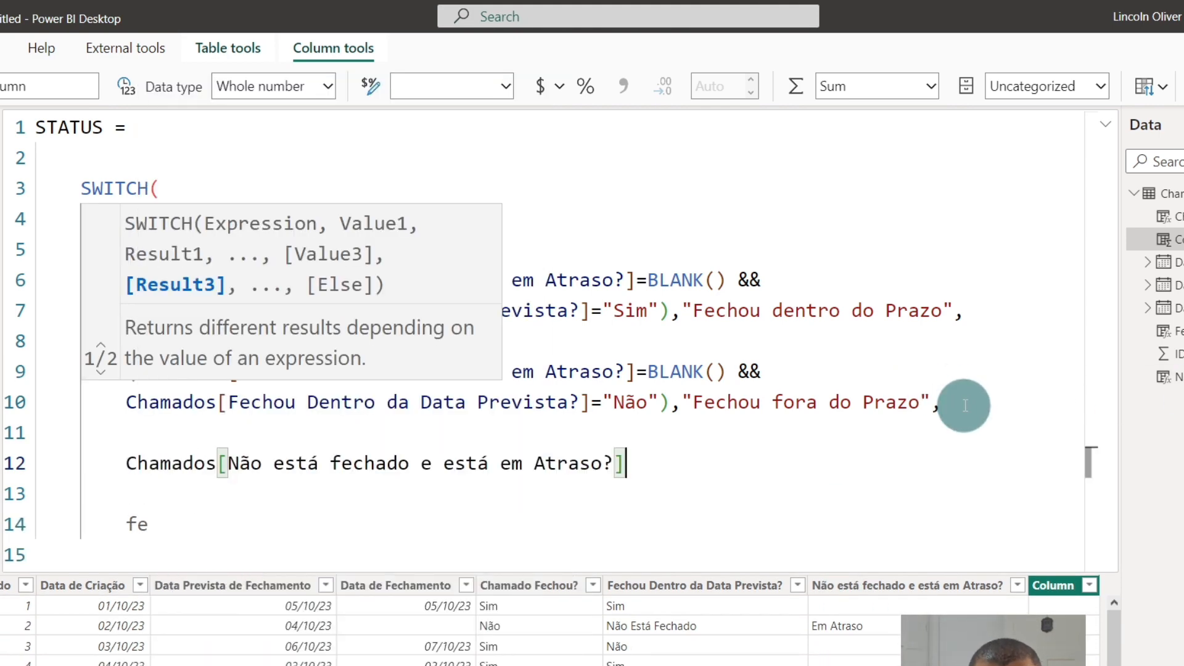
{"action": "type", "text": "=\"Em Atraso\", \"Em Atraso\","}
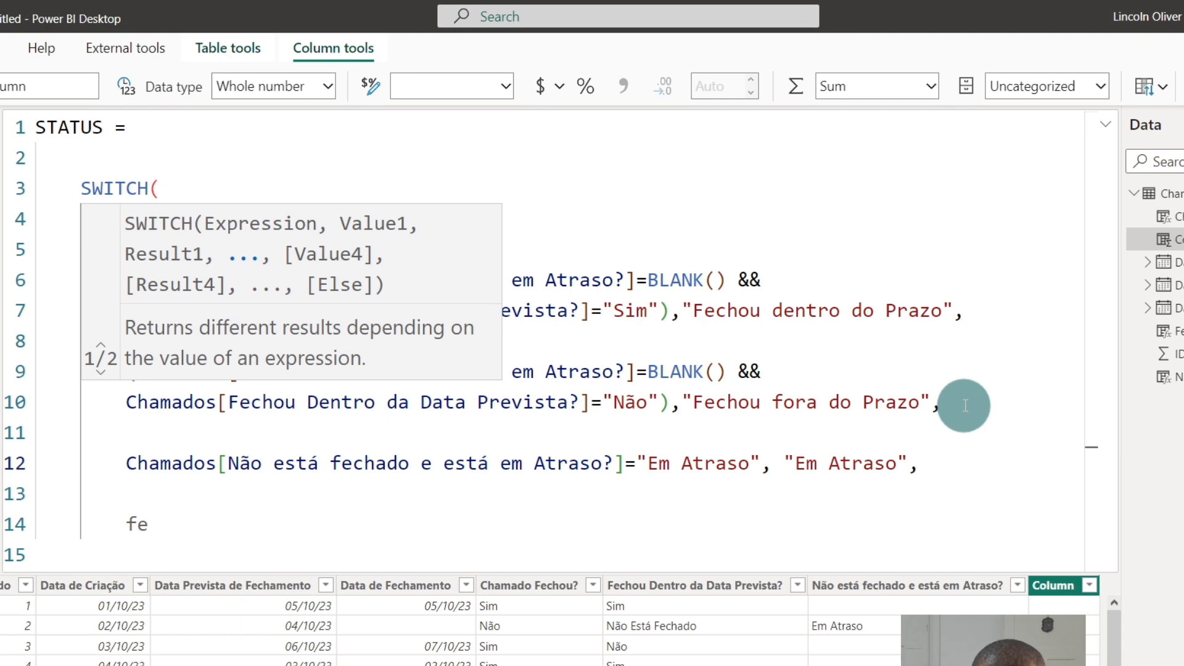
{"action": "key", "text": "Return"}
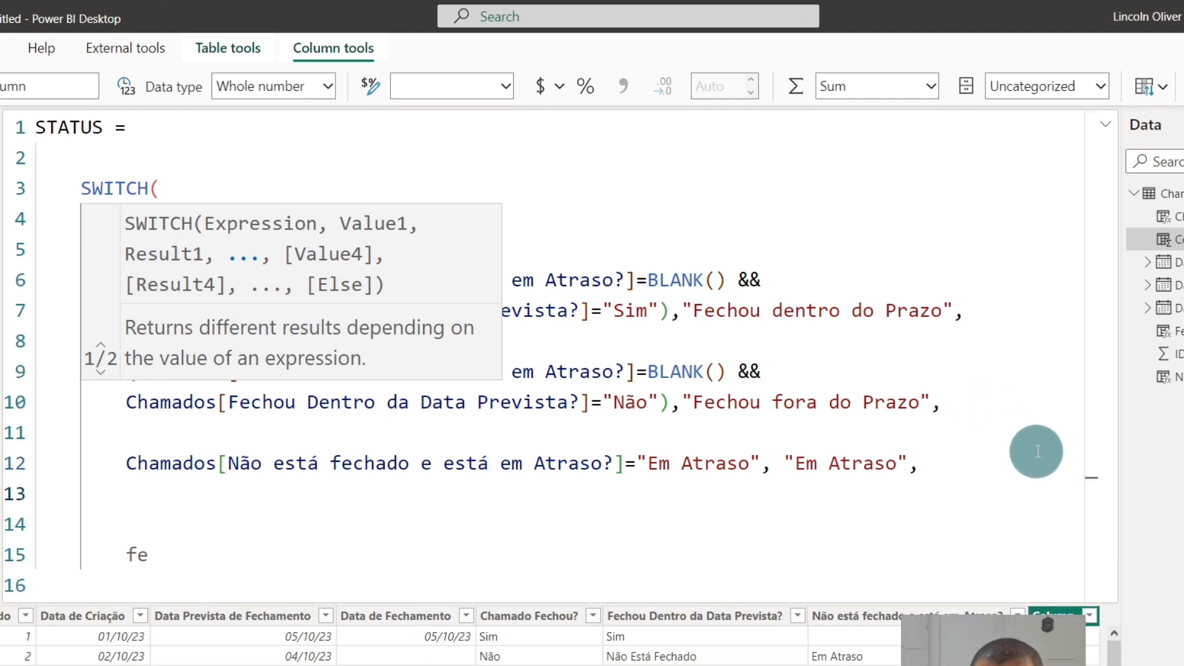
{"action": "left_click", "coordinate": [1012, 462]}
{"action": "key", "text": "shift+alt+Down"}
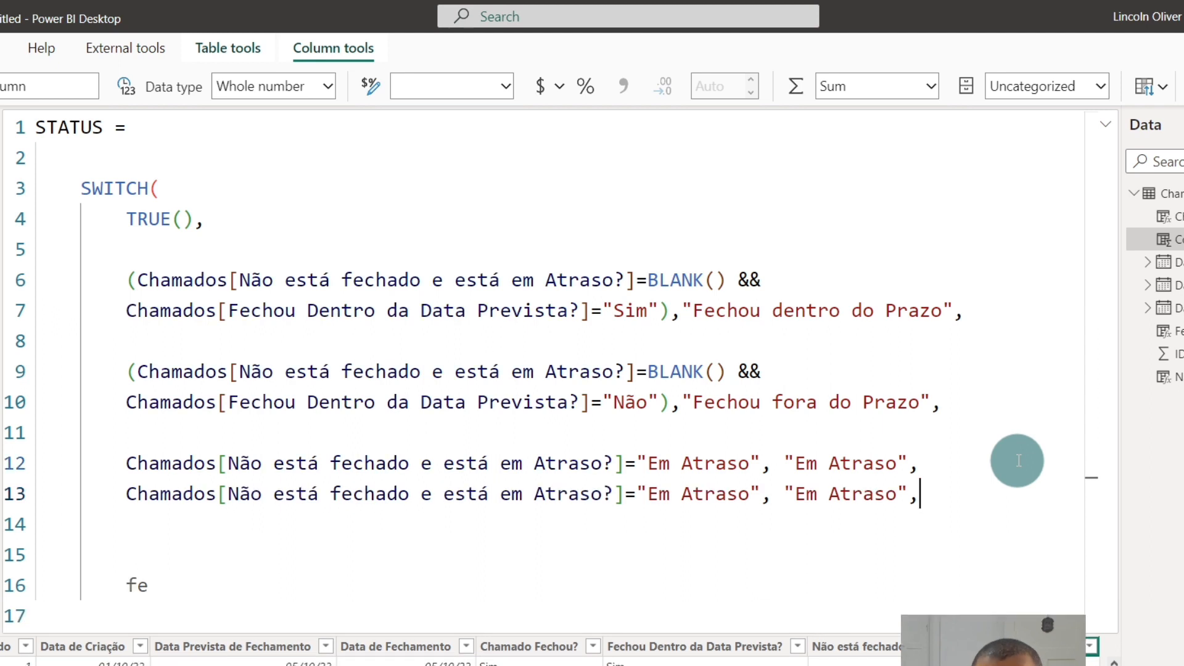
{"action": "left_click", "coordinate": [728, 493]}
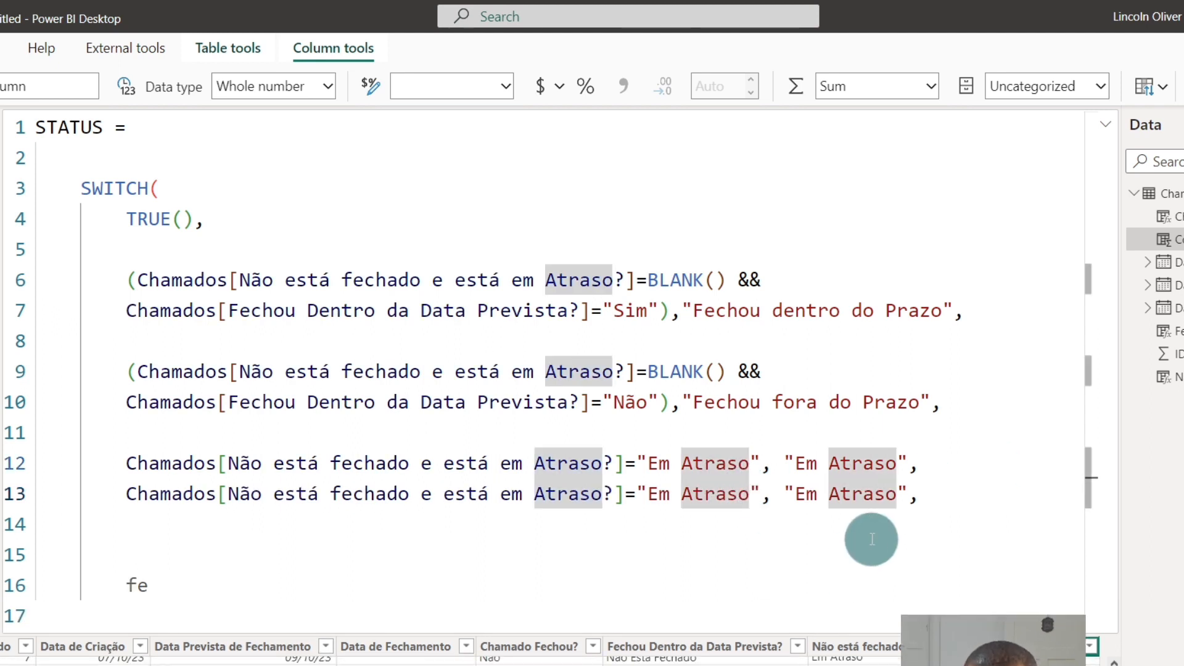
{"action": "key", "text": "ctrl+Right"}
{"action": "key", "text": "ctrl+shift+Left"}
{"action": "key", "text": "ctrl+shift+Left"}
{"action": "type", "text": "Dentro do Prazo"}
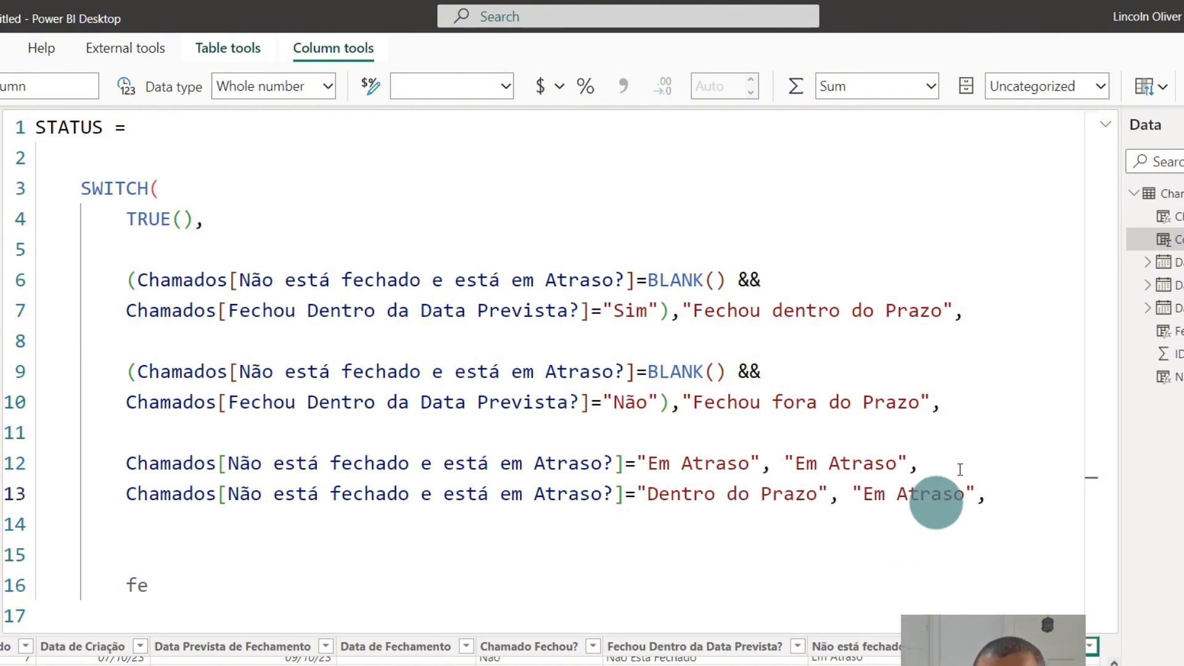
{"action": "triple_click", "coordinate": [932, 493]}
{"action": "key", "text": "BackSpace"}
{"action": "left_click", "coordinate": [960, 458]}
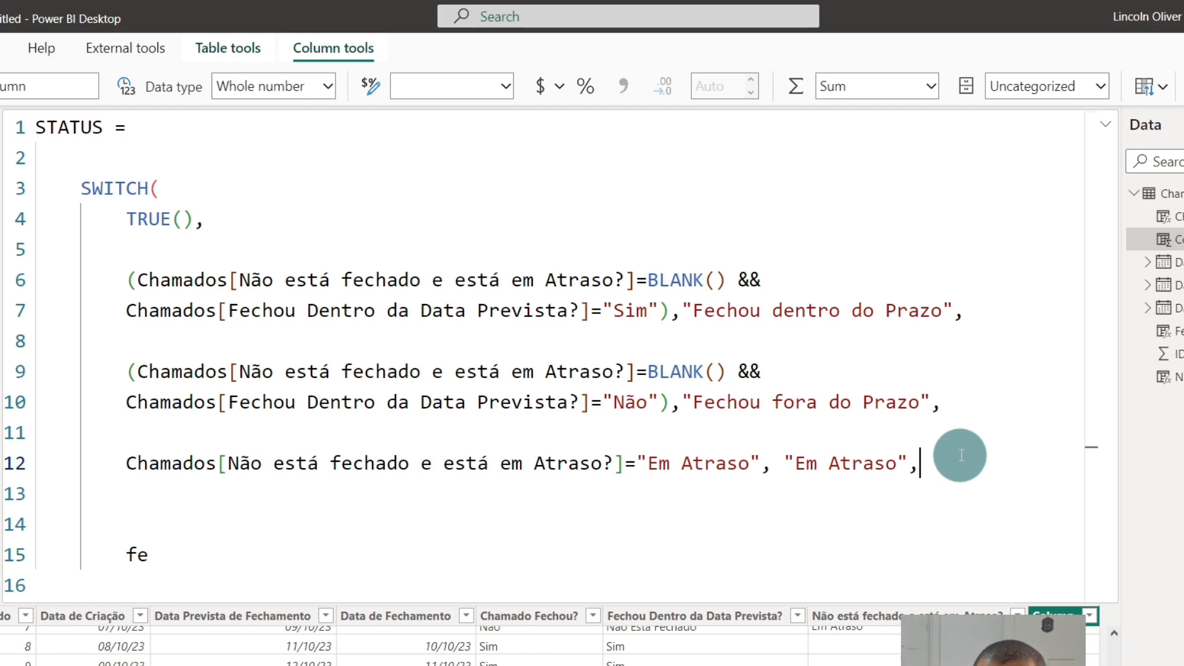
{"action": "triple_click", "coordinate": [923, 462]}
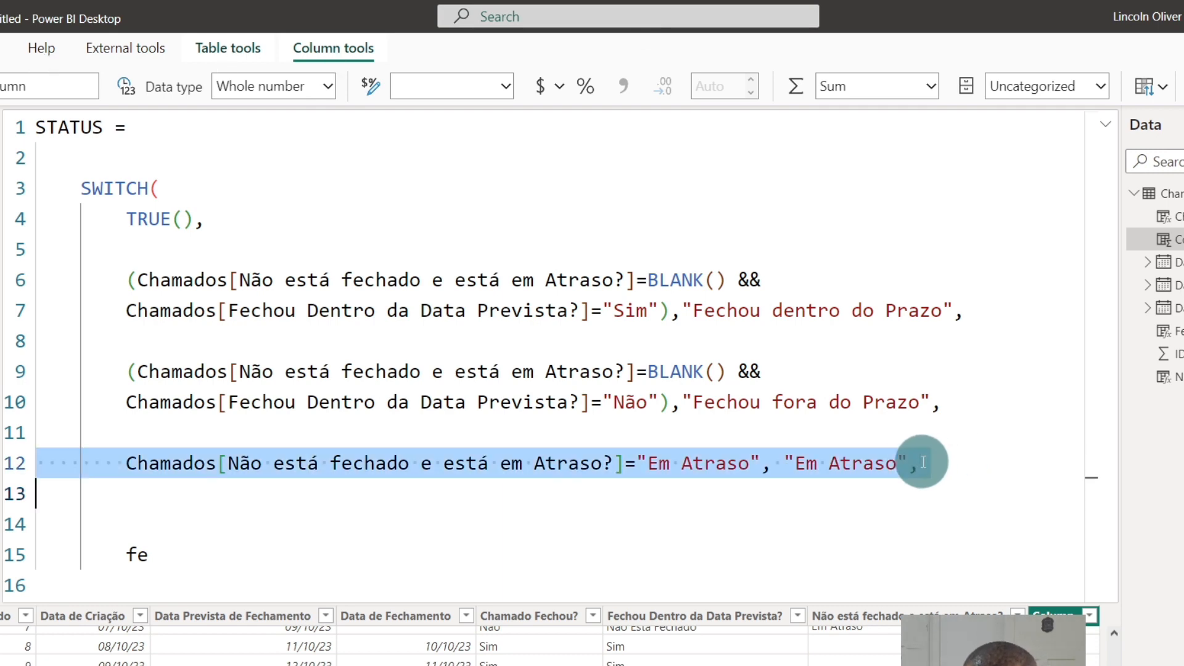
{"action": "left_click", "coordinate": [923, 463]}
Duplicate the "Em Atraso" condition line and change the copy's comparison value to "Dentro do Prazo"
{"action": "left_click", "coordinate": [939, 463]}
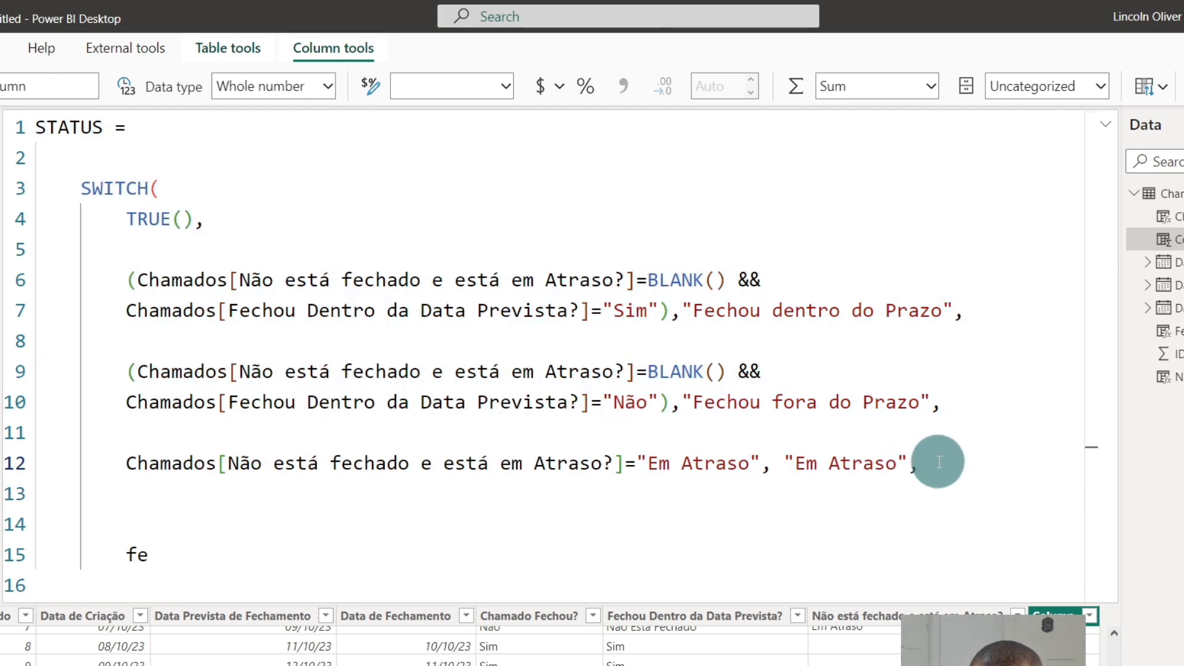
{"action": "key", "text": "shift+alt+Down"}
{"action": "left_click", "coordinate": [751, 493]}
{"action": "key", "text": "ctrl+shift+Left"}
{"action": "key", "text": "ctrl+shift+Left"}
{"action": "type", "text": "Dentro do PRazo"}
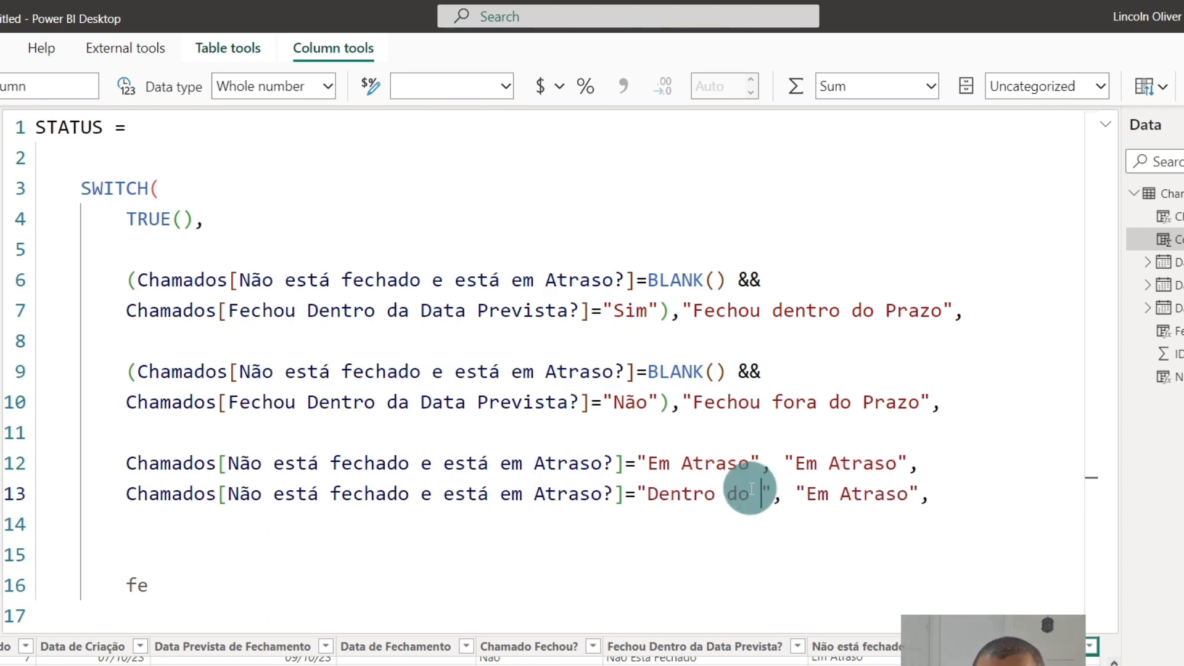
{"action": "key", "text": "BackSpace"}
{"action": "key", "text": "BackSpace"}
{"action": "key", "text": "BackSpace"}
{"action": "key", "text": "BackSpace"}
{"action": "type", "text": "razo"}
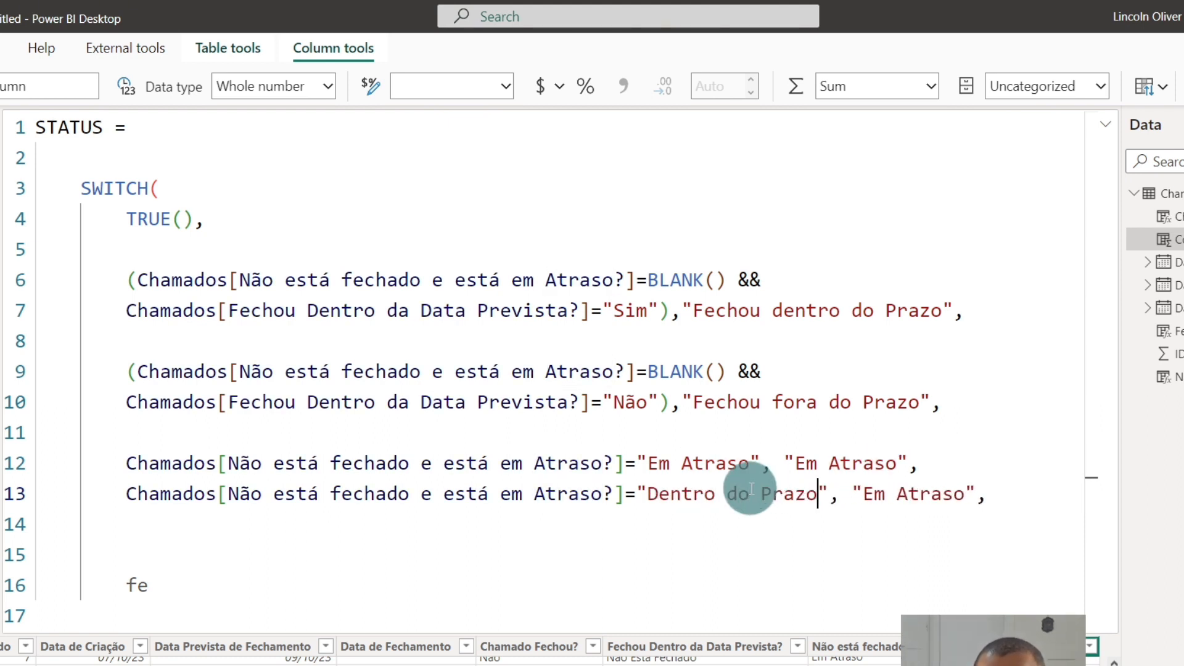
Replace the comma and "Em Atraso" result after the "Dentro do Prazo" comparison with &&
{"action": "key", "text": "End"}
{"action": "key", "text": "Left"}
{"action": "key", "text": "Left"}
{"action": "key", "text": "ctrl+shift+Left"}
{"action": "key", "text": "ctrl+shift+Left"}
{"action": "key", "text": "shift+Left"}
{"action": "key", "text": "Delete"}
{"action": "key", "text": "Delete"}
{"action": "key", "text": "BackSpace"}
{"action": "key", "text": "BackSpace"}
{"action": "type", "text": "&&"}
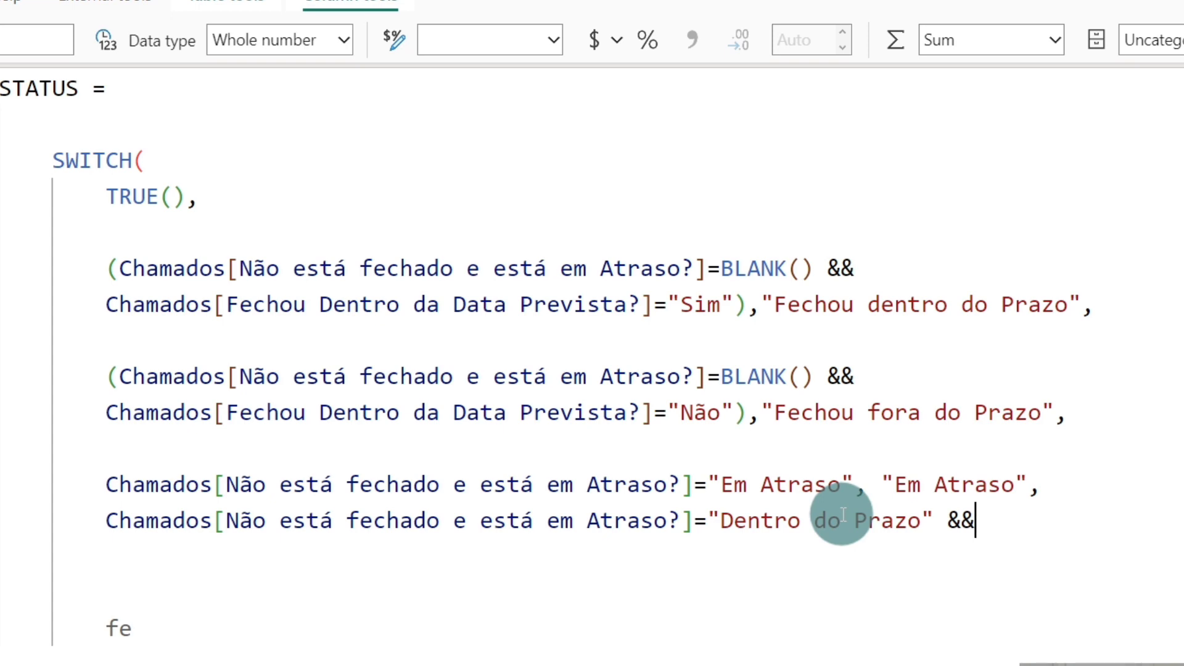
Add Chamados[Data de Fechamento] on a new line below the "Dentro do Prazo" && condition
{"action": "left_click", "coordinate": [703, 617]}
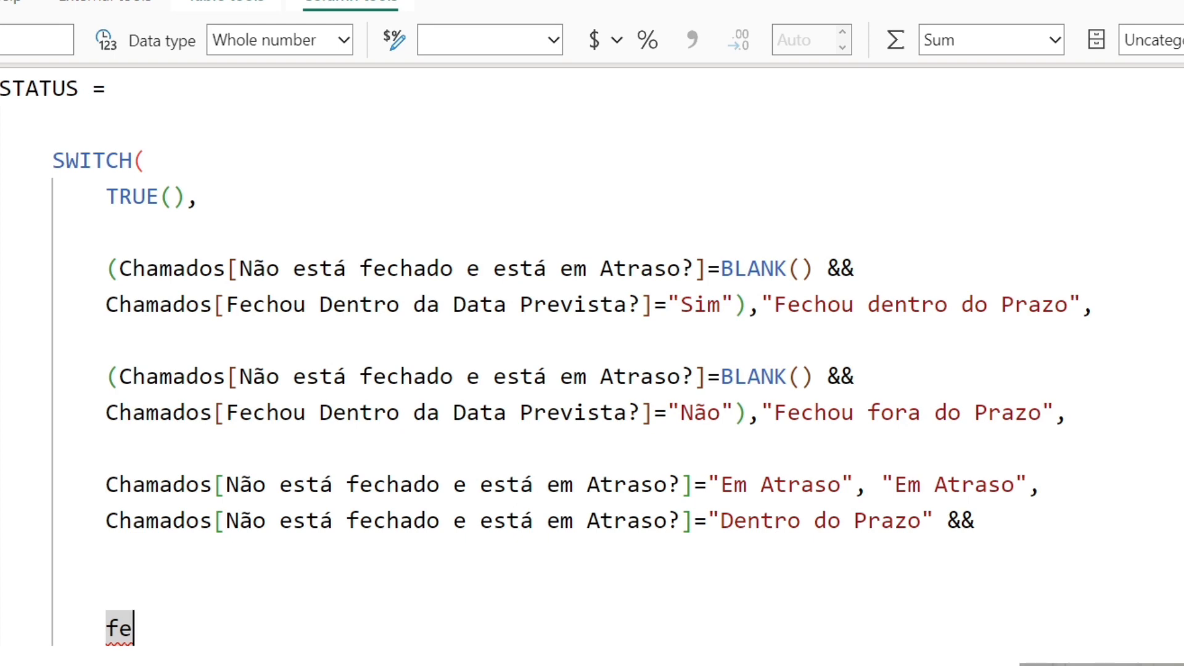
{"action": "left_click", "coordinate": [1084, 531]}
{"action": "key", "text": "Return"}
{"action": "type", "text": "d"}
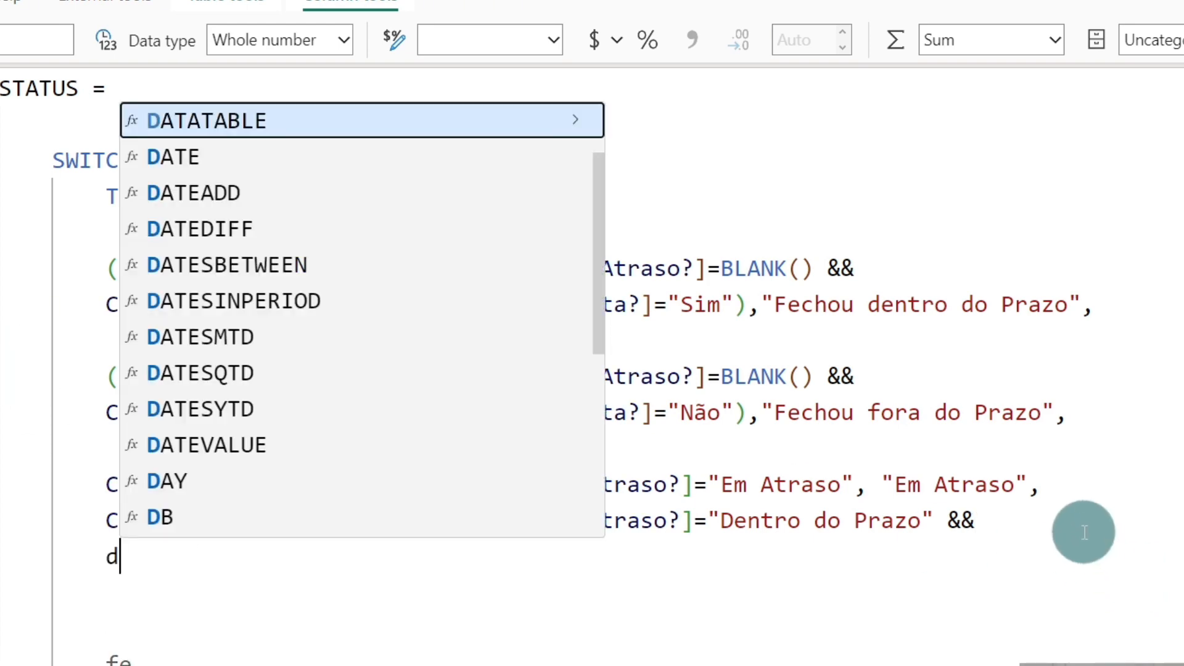
{"action": "type", "text": "ata"}
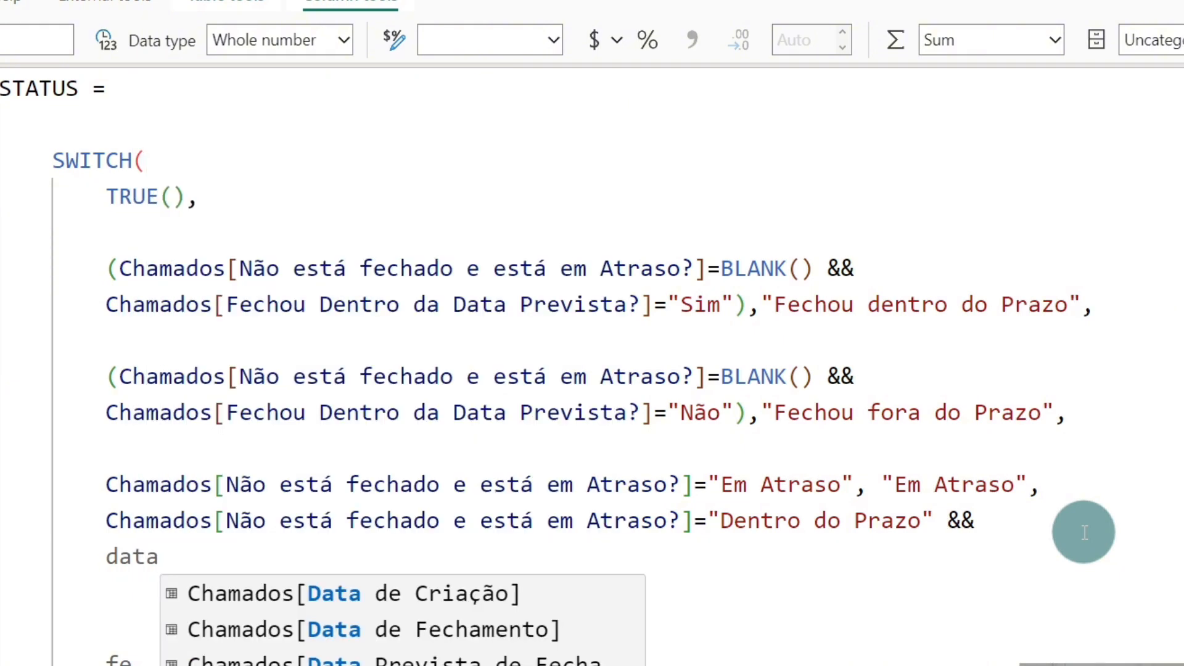
{"action": "key", "text": "Down"}
{"action": "key", "text": "Down"}
{"action": "key", "text": "Tab"}
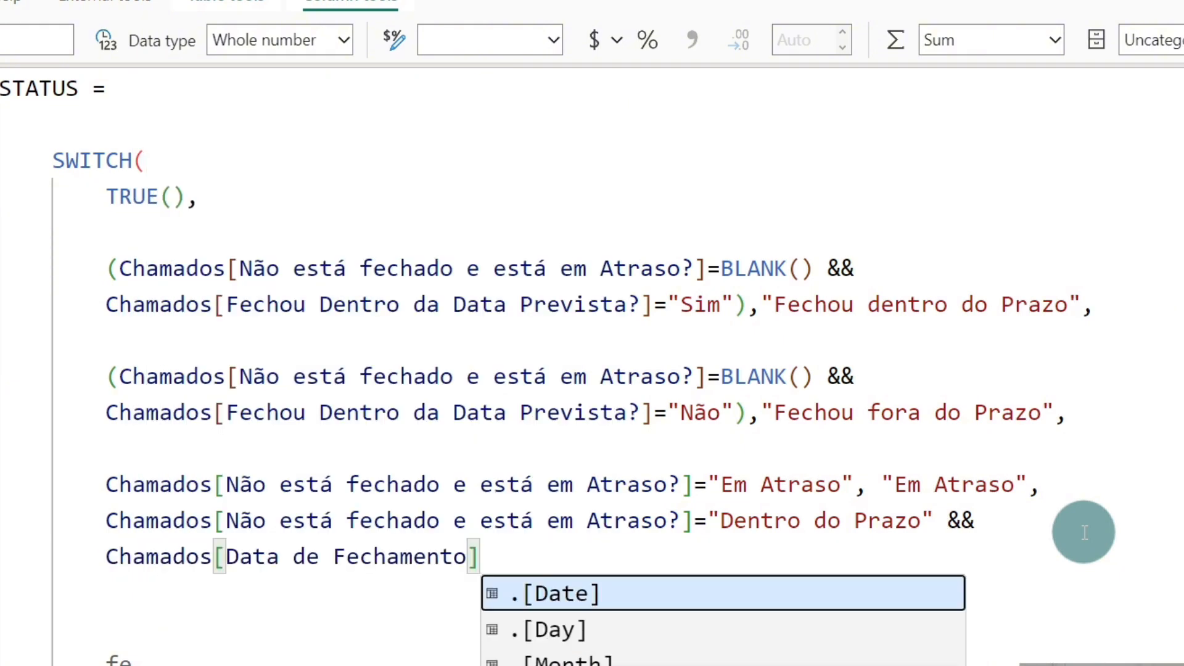
Complete the Data de Fechamento condition by subtracting TODAY() and comparing the difference with <=3
{"action": "type", "text": "-data"}
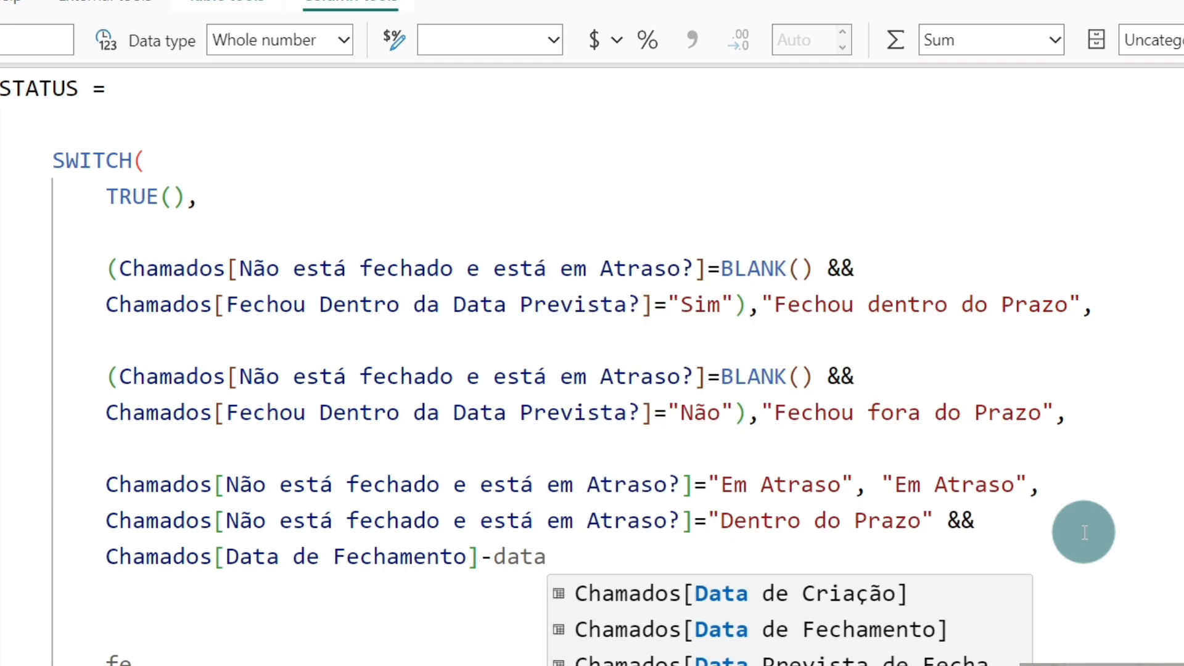
{"action": "key", "text": "Down"}
{"action": "key", "text": "Down"}
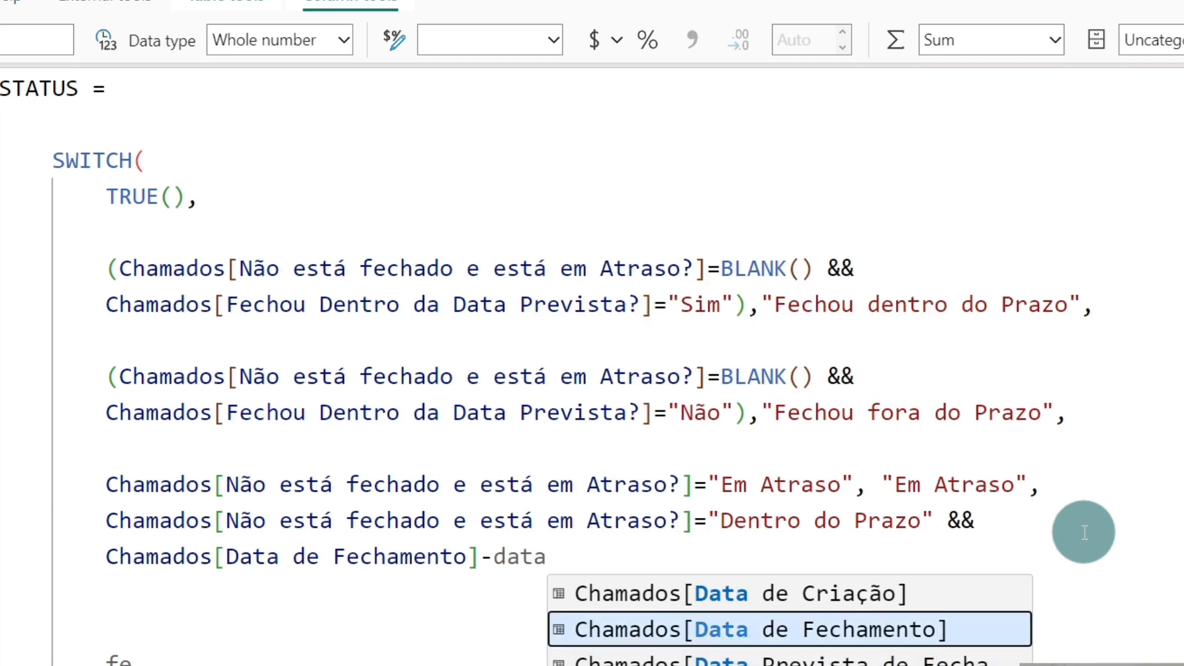
{"action": "key", "text": "BackSpace"}
{"action": "key", "text": "BackSpace"}
{"action": "key", "text": "BackSpace"}
{"action": "key", "text": "BackSpace"}
{"action": "type", "text": "today"}
{"action": "key", "text": "Tab"}
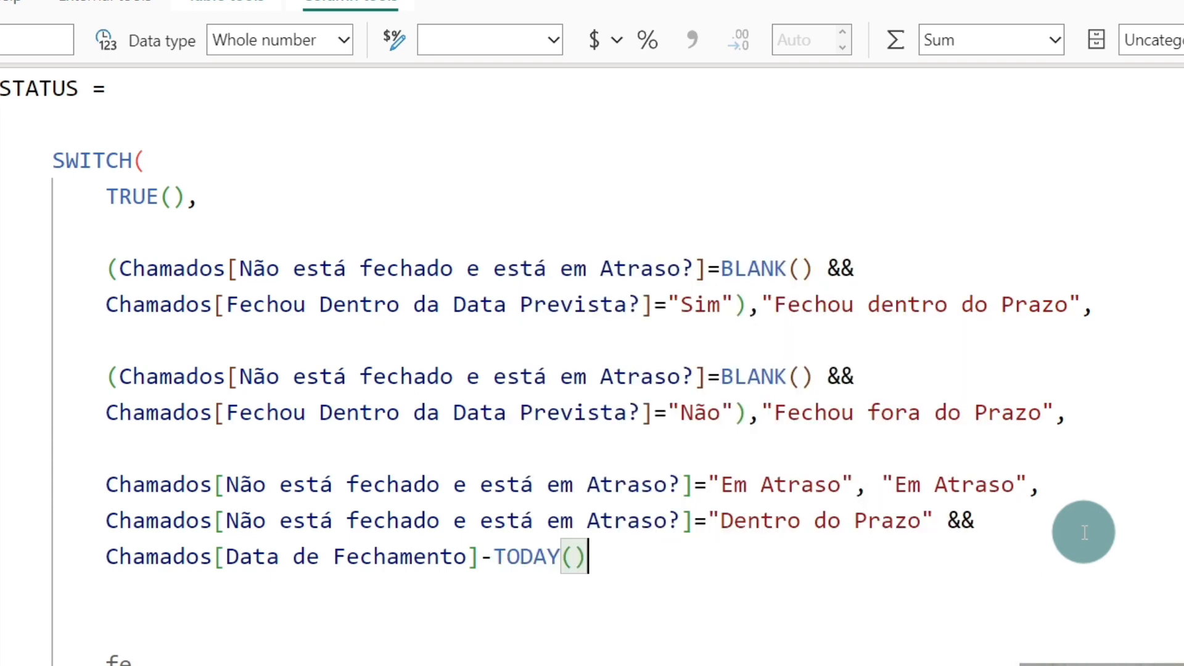
{"action": "type", "text": "<=3"}
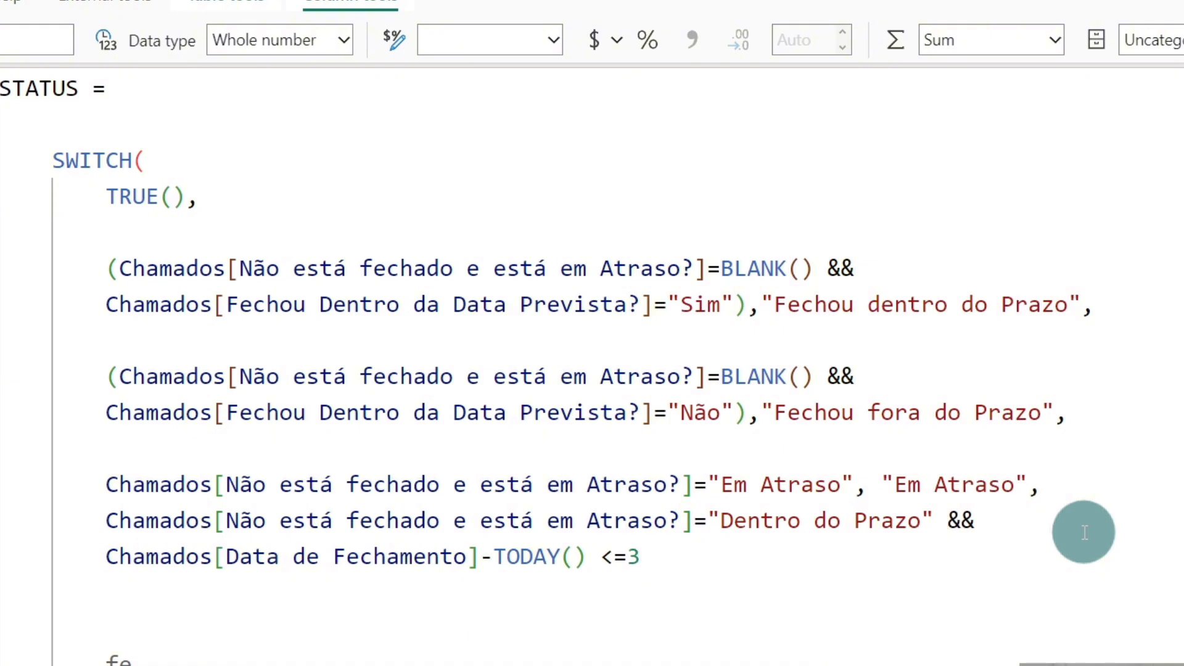
{"action": "key", "text": "Left"}
{"action": "key", "text": "BackSpace"}
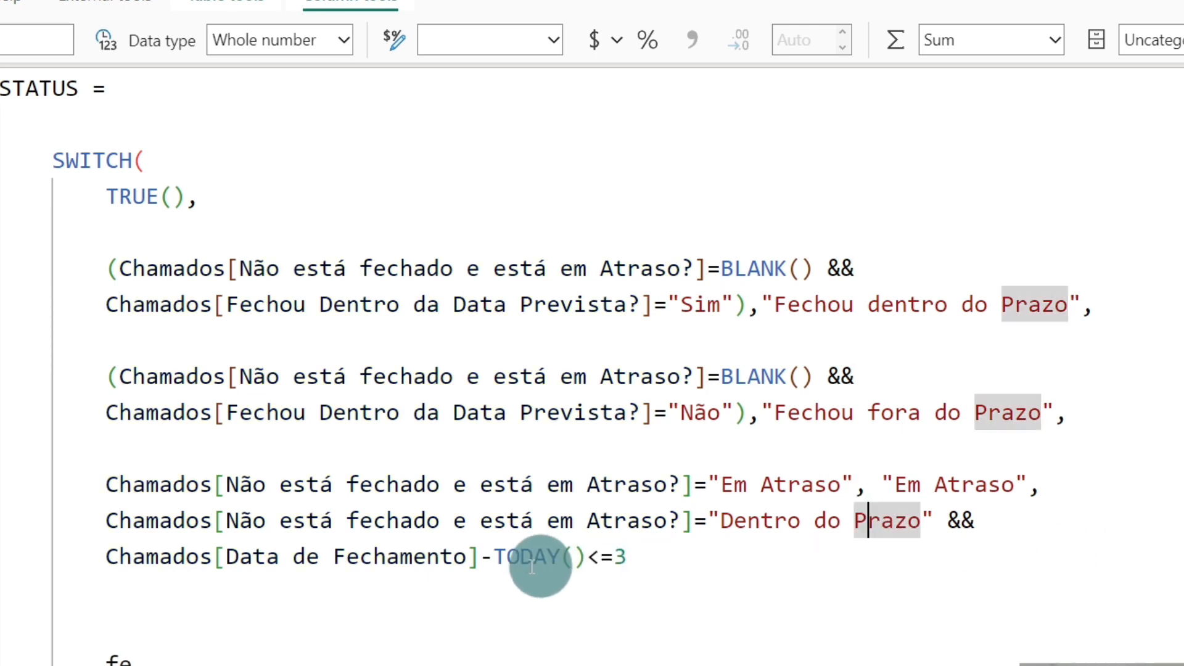
{"action": "left_click_drag", "start_coordinate": [480, 558], "coordinate": [106, 557]}
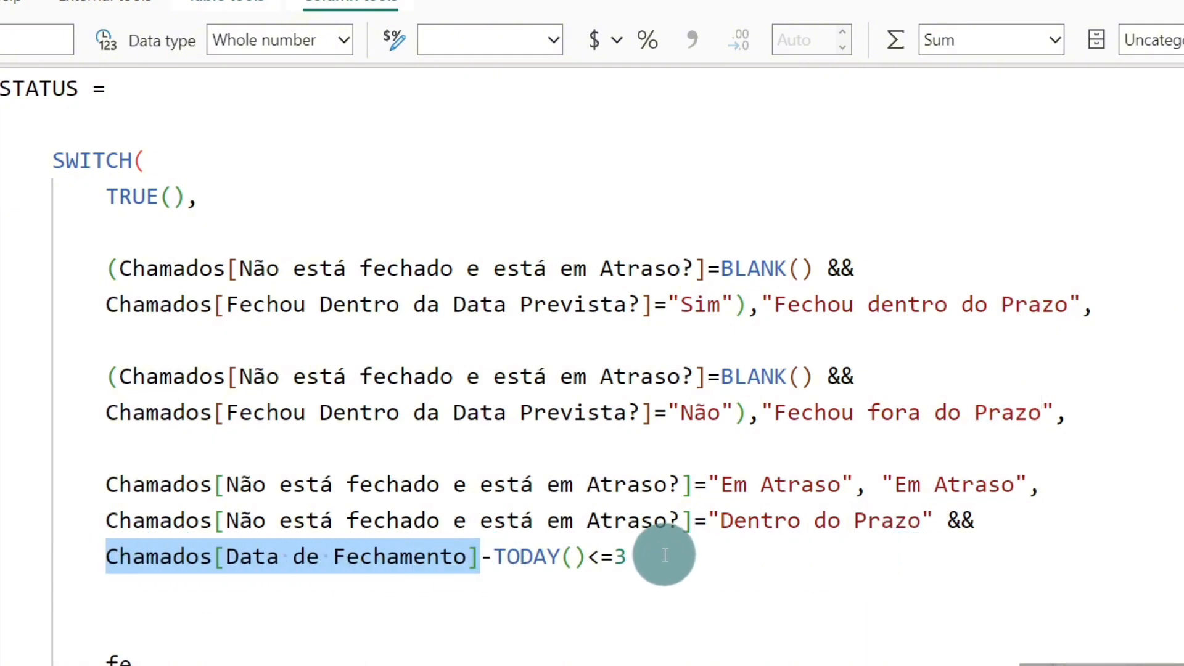
{"action": "double_click", "coordinate": [509, 556]}
{"action": "left_click", "coordinate": [692, 558]}
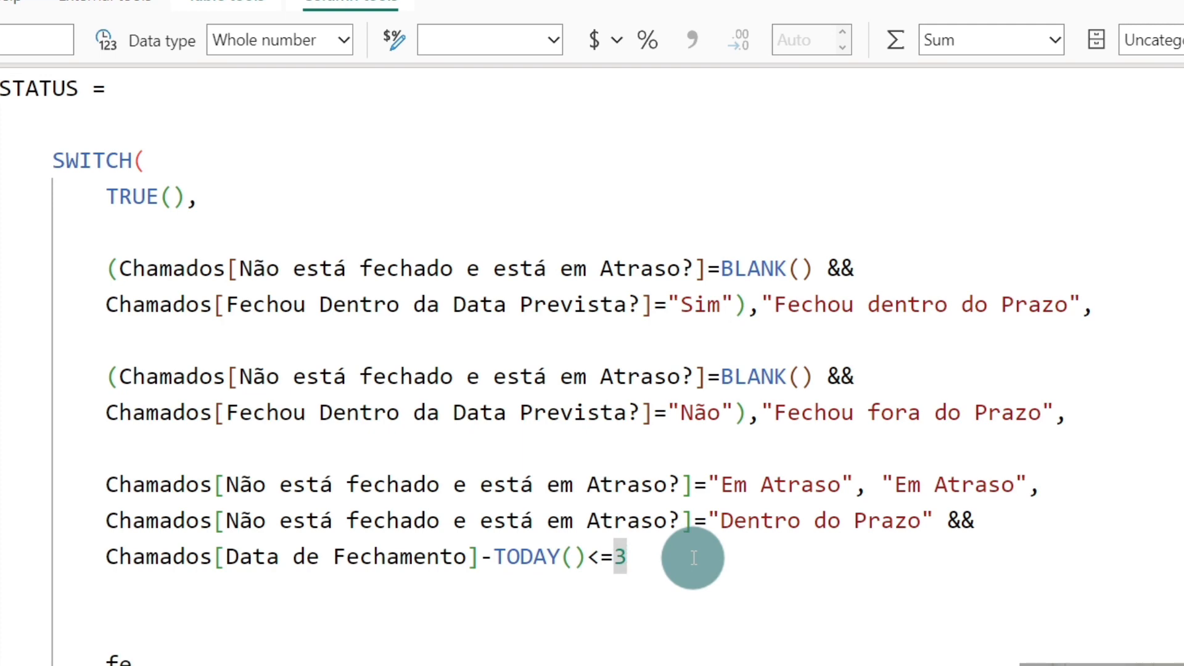
Insert a blank line above the "Dentro do Prazo" condition and enclose its two-line && expression in parentheses
{"action": "left_click", "coordinate": [111, 519]}
{"action": "key", "text": "Return"}
{"action": "type", "text": "("}
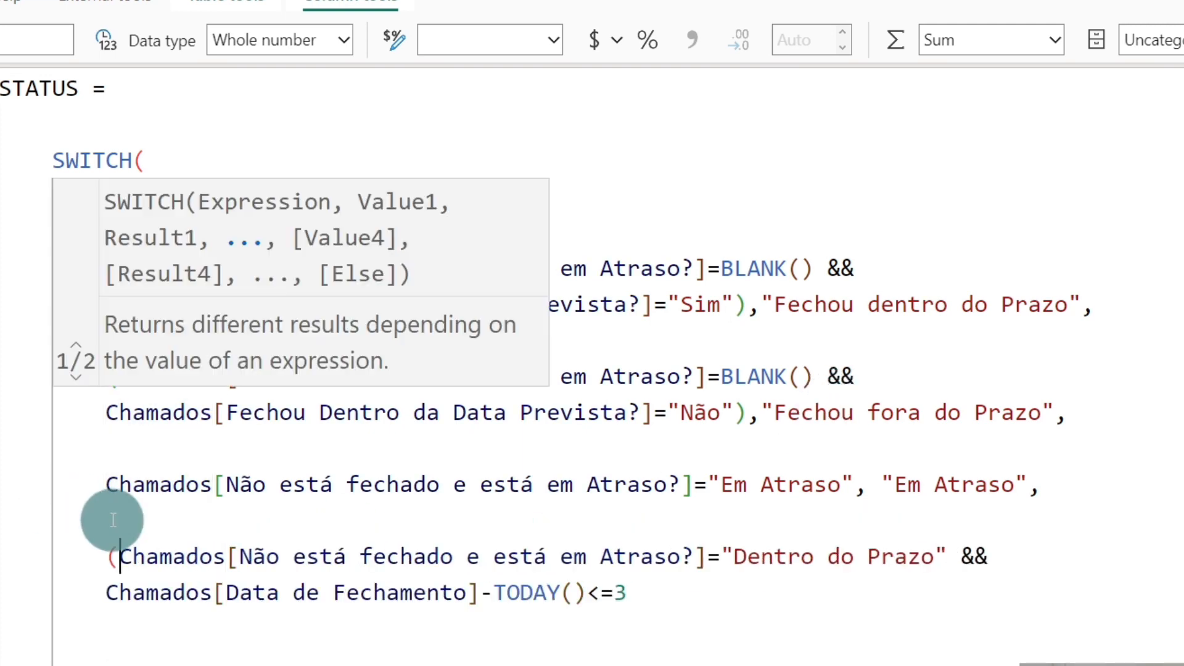
{"action": "left_click", "coordinate": [652, 590]}
{"action": "type", "text": ")"}
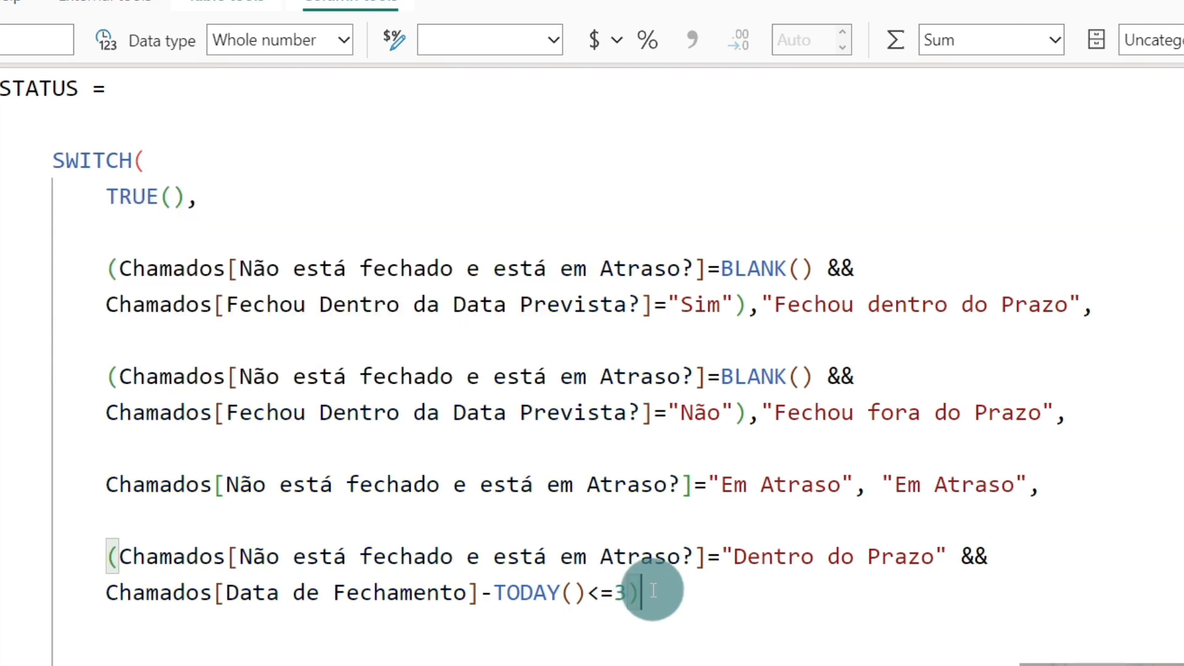
Add the result "Próximo do Vencimento" after the parenthesised condition, with a comma before and after it
{"action": "type", "text": ","}
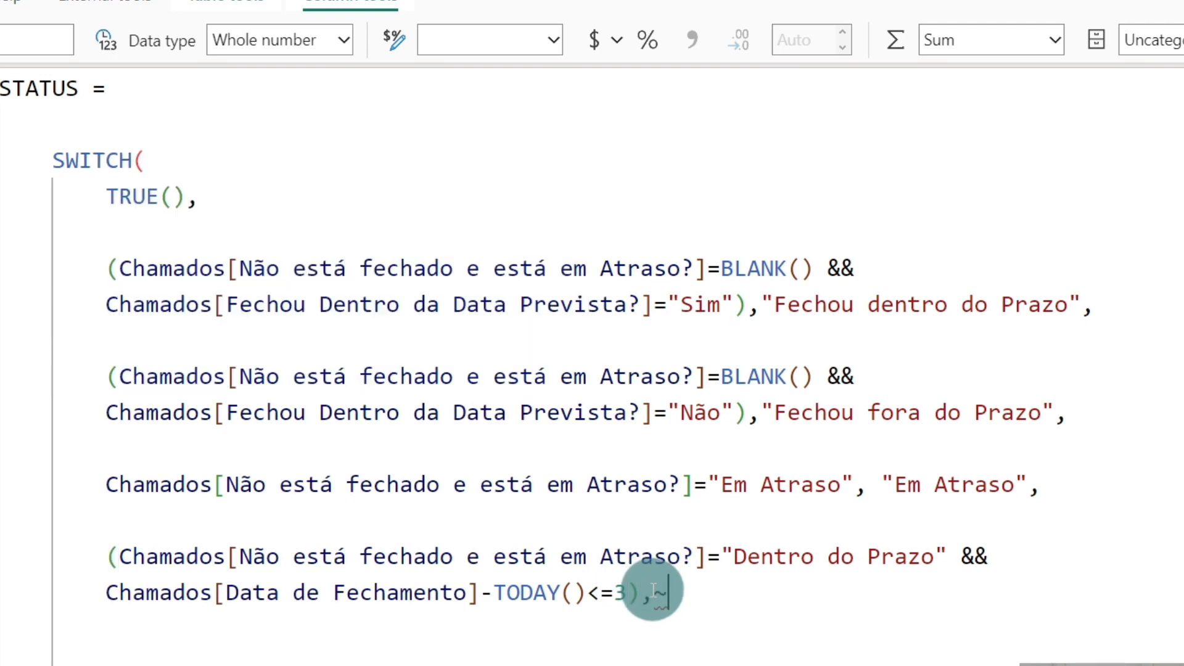
{"action": "type", "text": "\"Próximop d"}
{"action": "key", "text": "BackSpace"}
{"action": "key", "text": "BackSpace"}
{"action": "key", "text": "BackSpace"}
{"action": "type", "text": "do Fe"}
{"action": "key", "text": "BackSpace"}
{"action": "key", "text": "BackSpace"}
{"action": "type", "text": "V"}
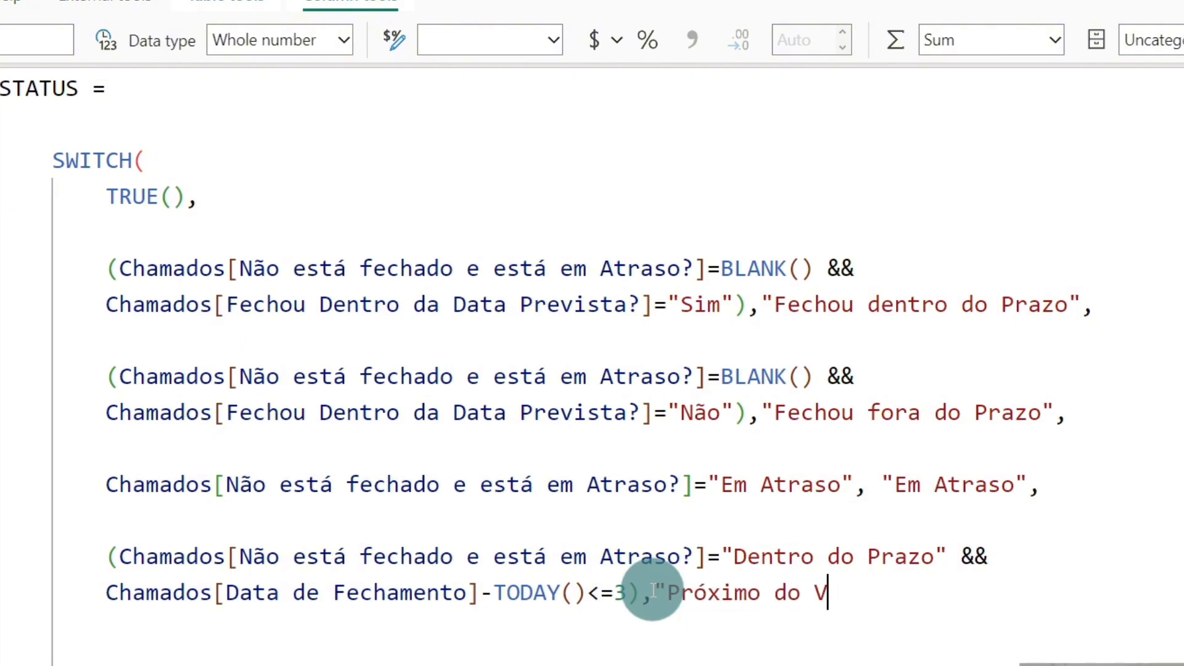
{"action": "type", "text": "encimento\")"}
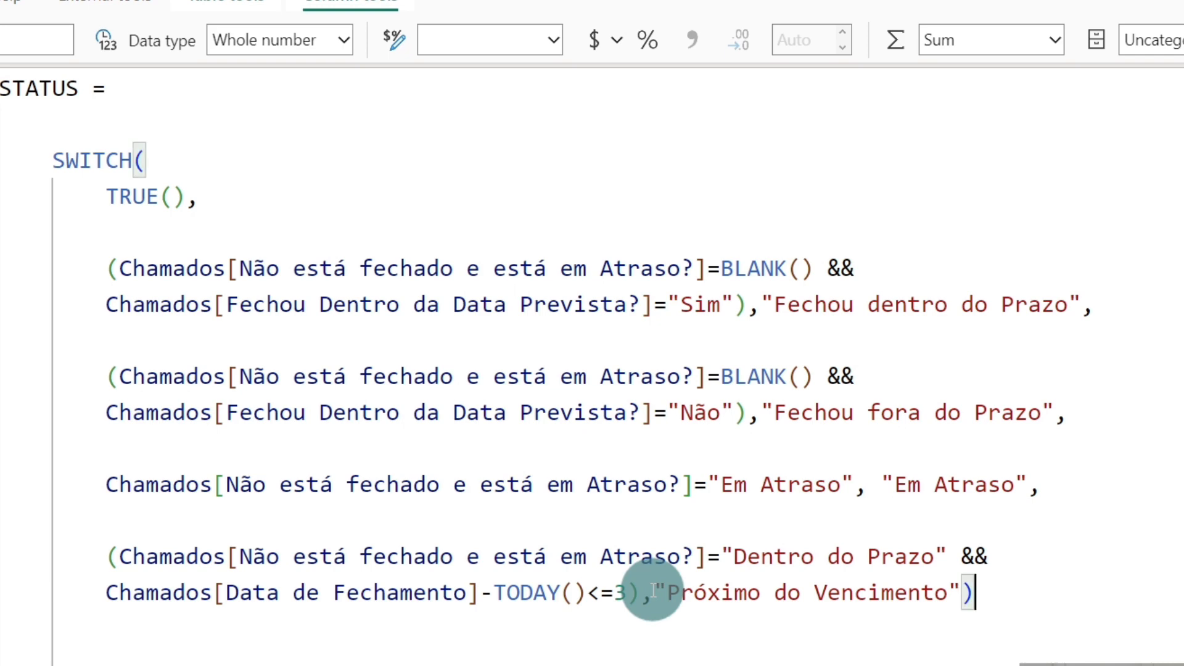
{"action": "key", "text": "BackSpace"}
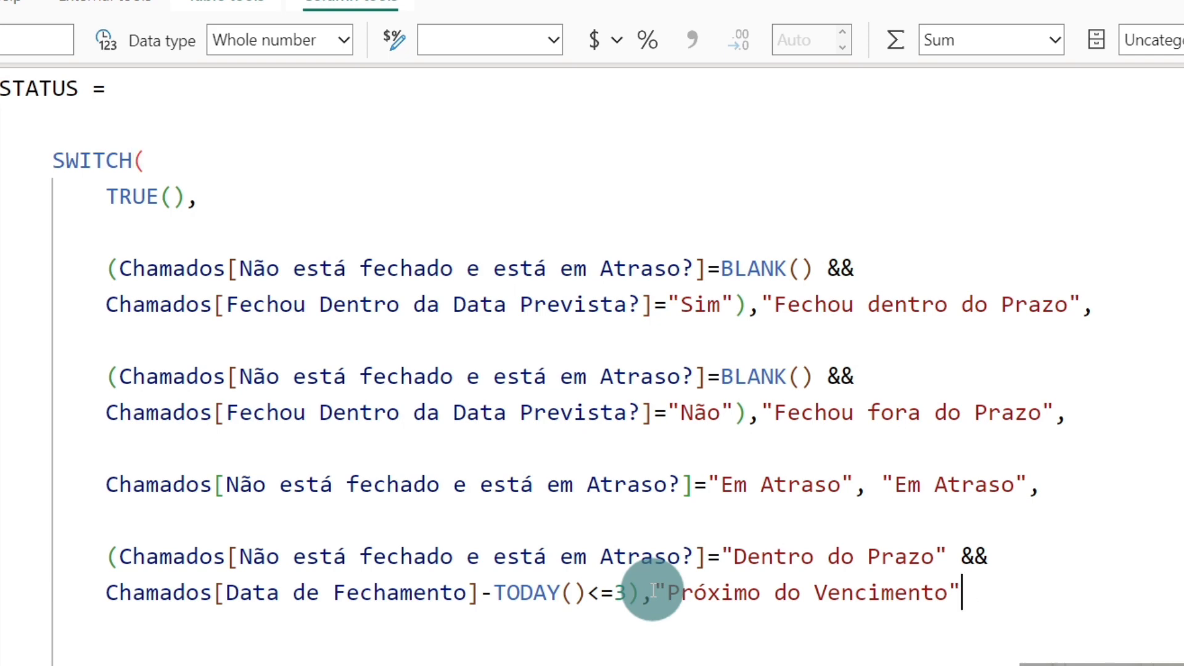
{"action": "type", "text": ","}
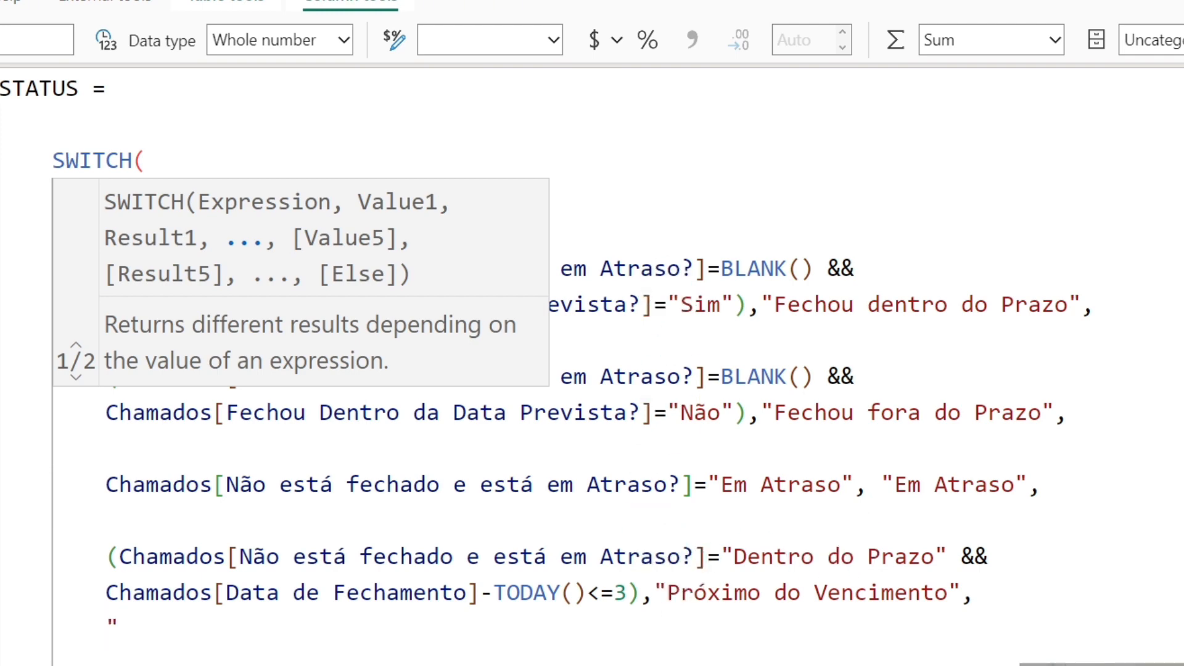
Enter "Dentro do Prazo" as the final default result and close the SWITCH parenthesis
{"action": "type", "text": "Demn"}
{"action": "type", "text": "t"}
{"action": "key", "text": "BackSpace"}
{"action": "key", "text": "BackSpace"}
{"action": "key", "text": "BackSpace"}
{"action": "type", "text": "mt"}
{"action": "key", "text": "BackSpace"}
{"action": "key", "text": "BackSpace"}
{"action": "type", "text": "ntro do"}
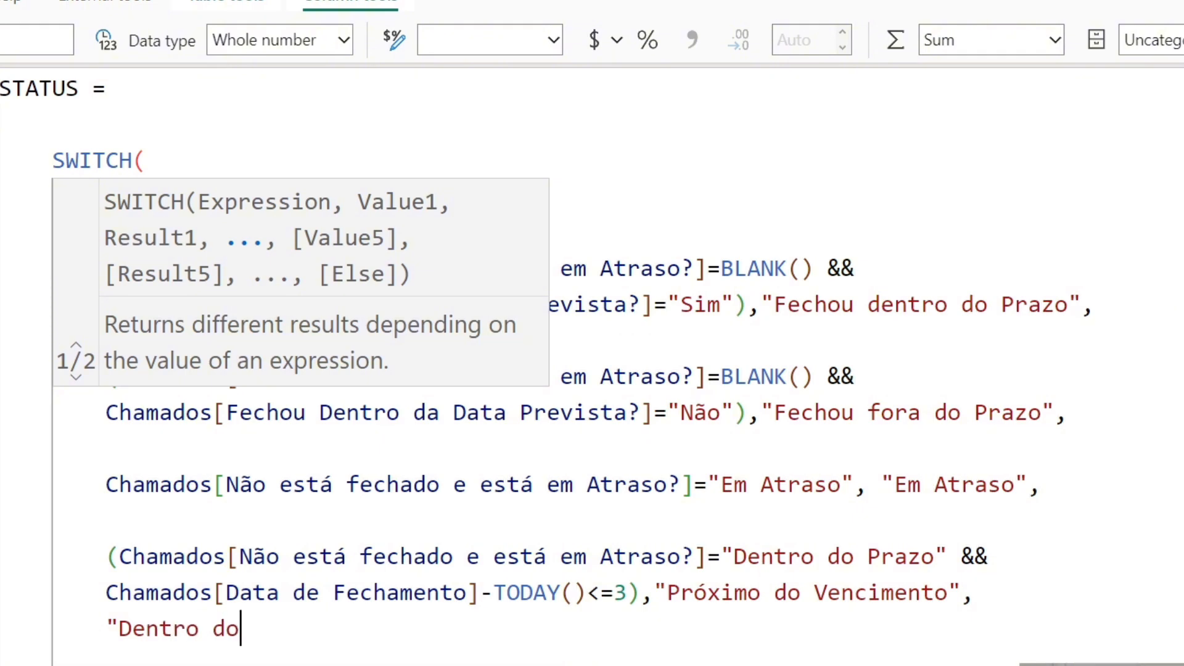
{"action": "type", "text": " PRazo"}
{"action": "key", "text": "BackSpace"}
{"action": "key", "text": "BackSpace"}
{"action": "key", "text": "BackSpace"}
{"action": "key", "text": "BackSpace"}
{"action": "type", "text": "razo"}
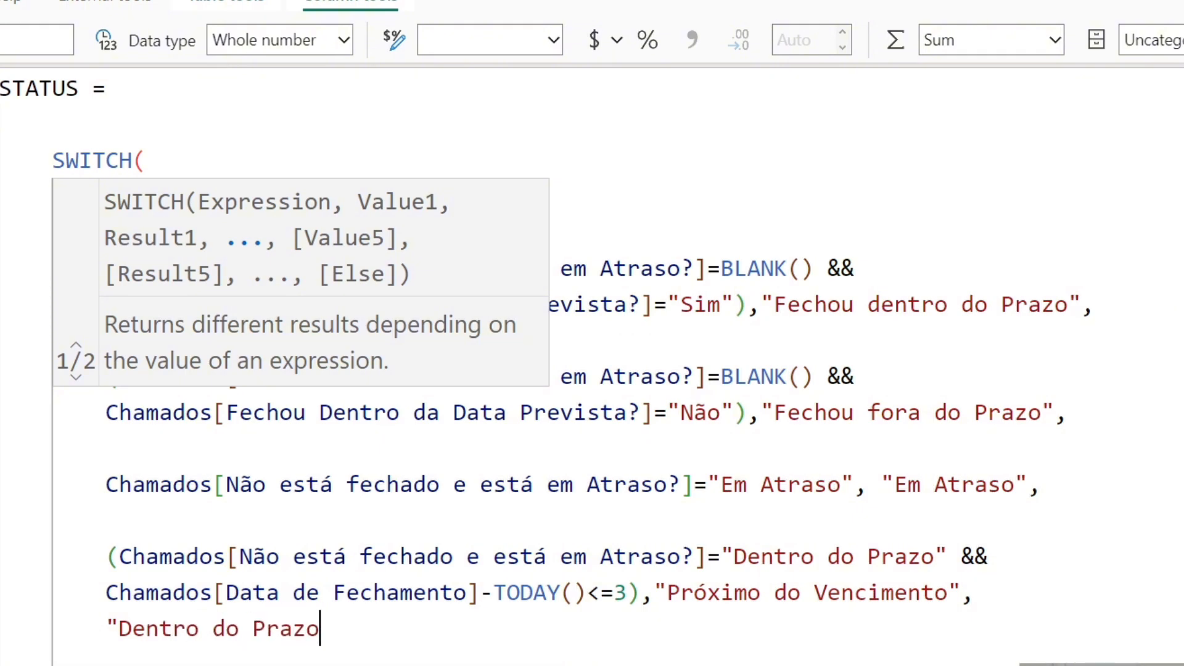
{"action": "type", "text": "\")"}
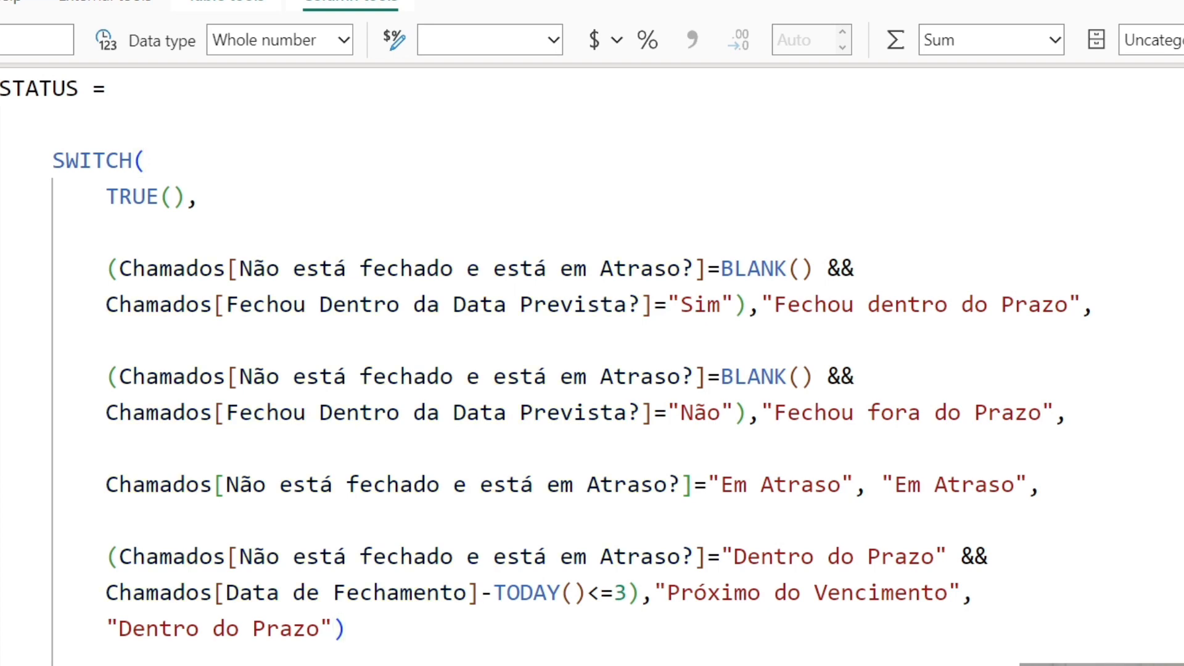
Commit the STATUS calculated column formula and collapse the formula editor to reveal the Chamados table
{"action": "left_click", "coordinate": [734, 484]}
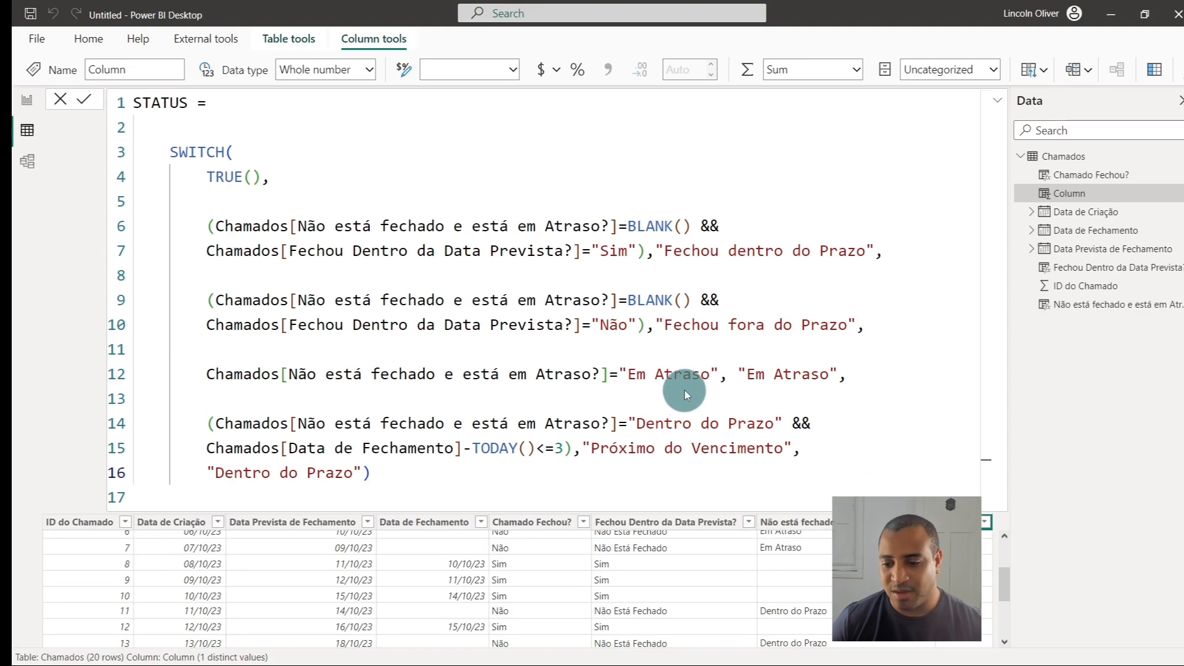
{"action": "key", "text": "Return"}
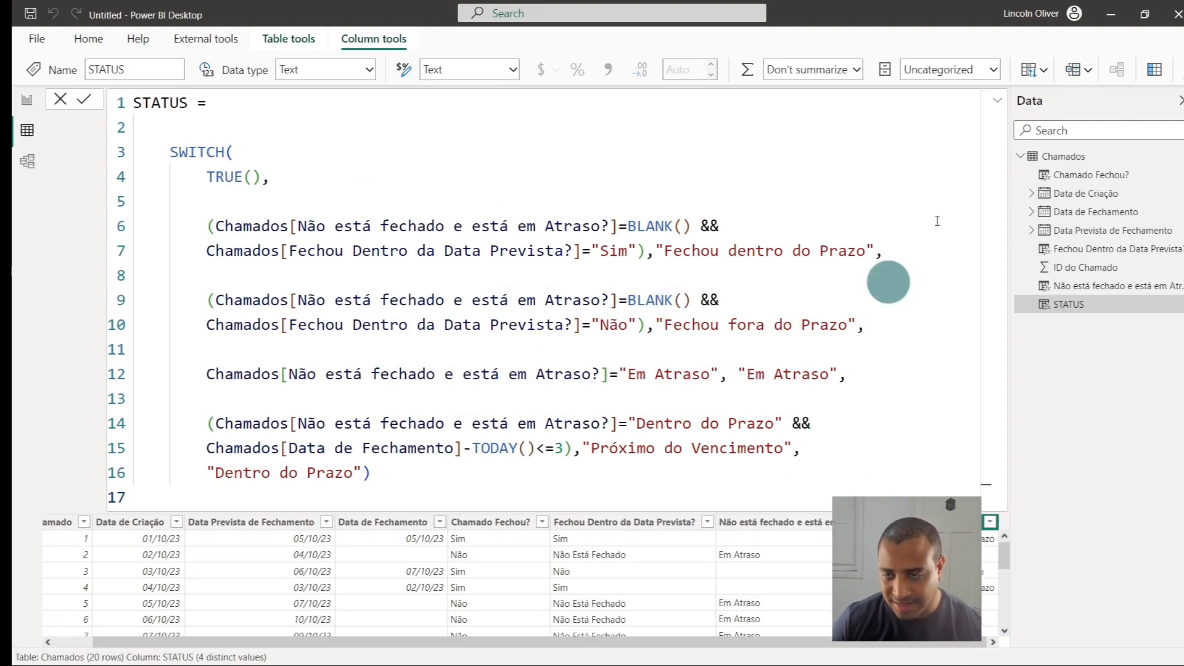
{"action": "left_click", "coordinate": [996, 102]}
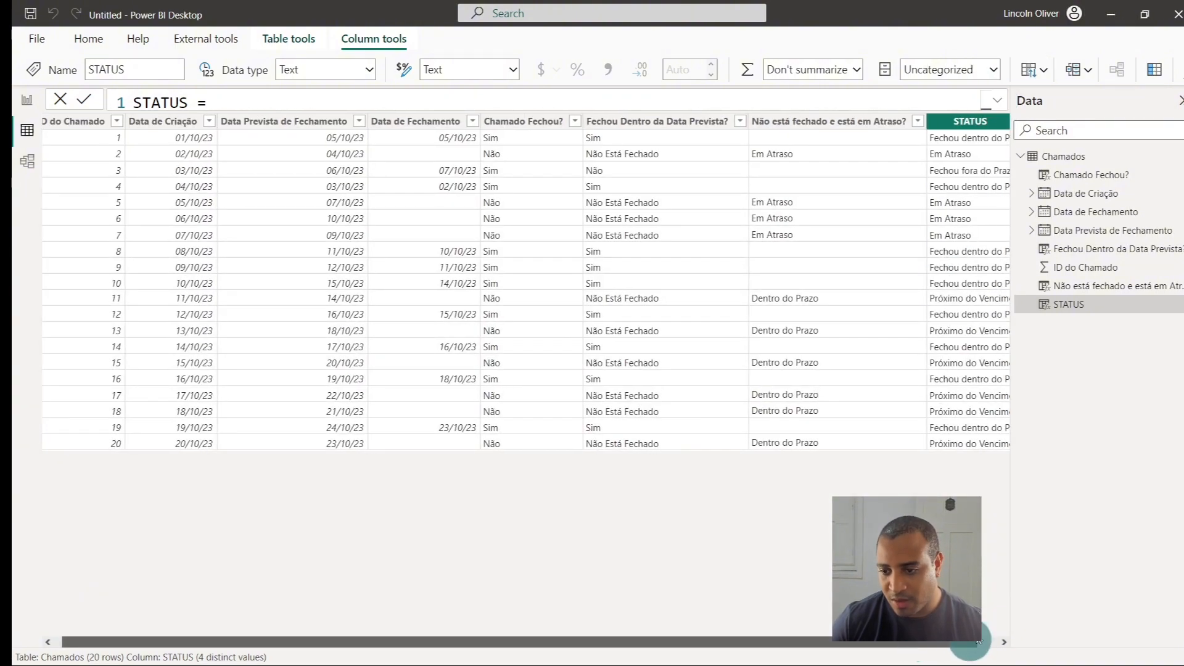
Check the STATUS labels against the Fechou Dentro da Data Prevista? and Data Prevista de Fechamento columns
{"action": "left_click_drag", "start_coordinate": [925, 643], "coordinate": [954, 643]}
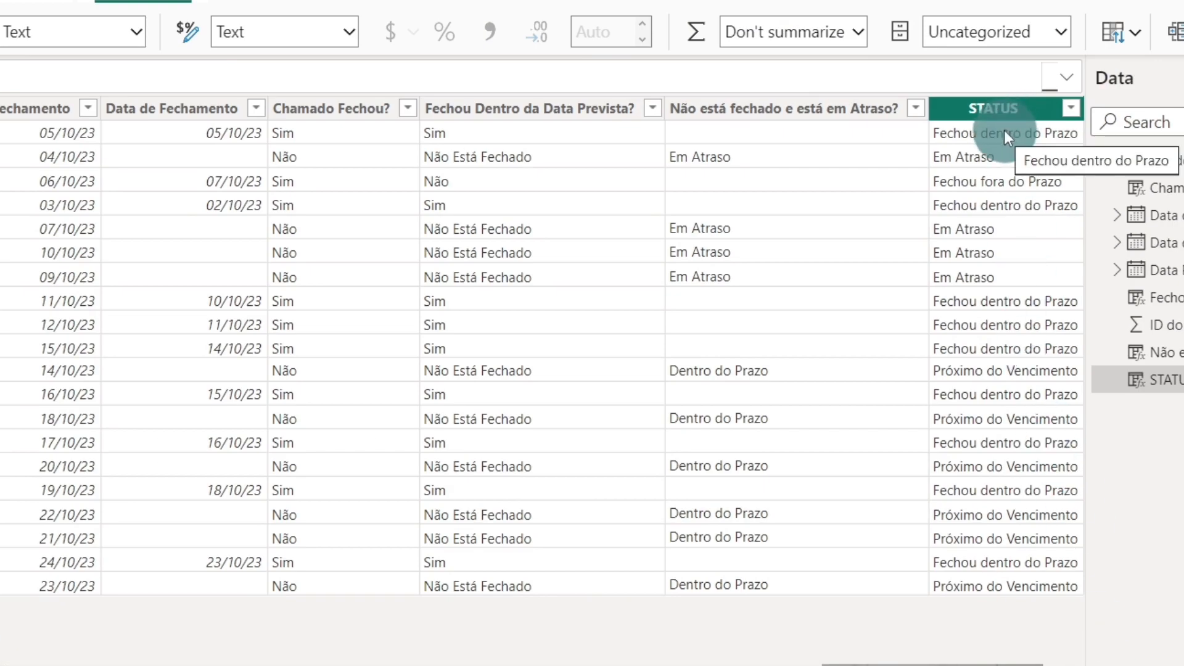
{"action": "left_click", "coordinate": [464, 131]}
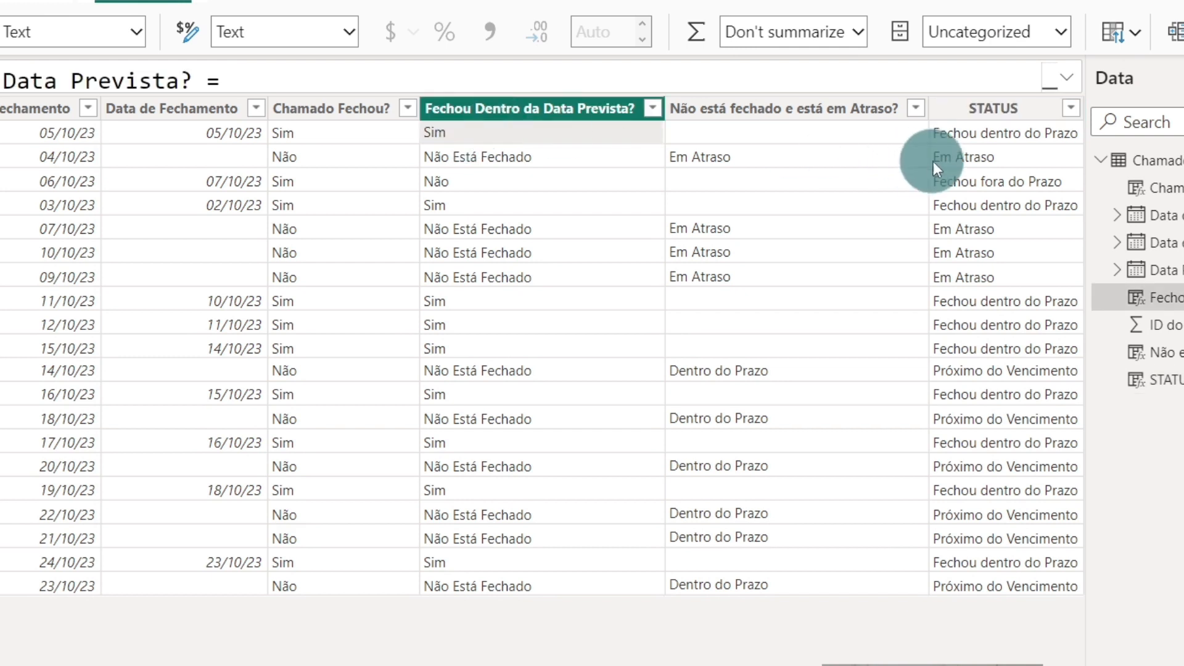
{"action": "left_click", "coordinate": [979, 161]}
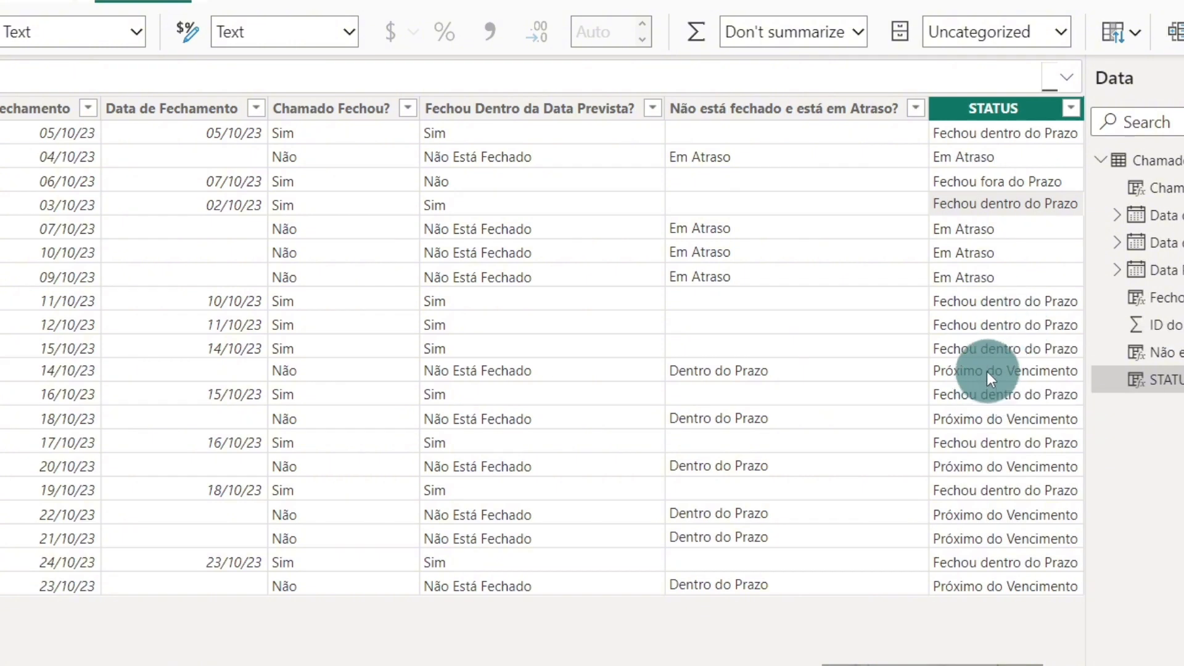
{"action": "left_click", "coordinate": [60, 372]}
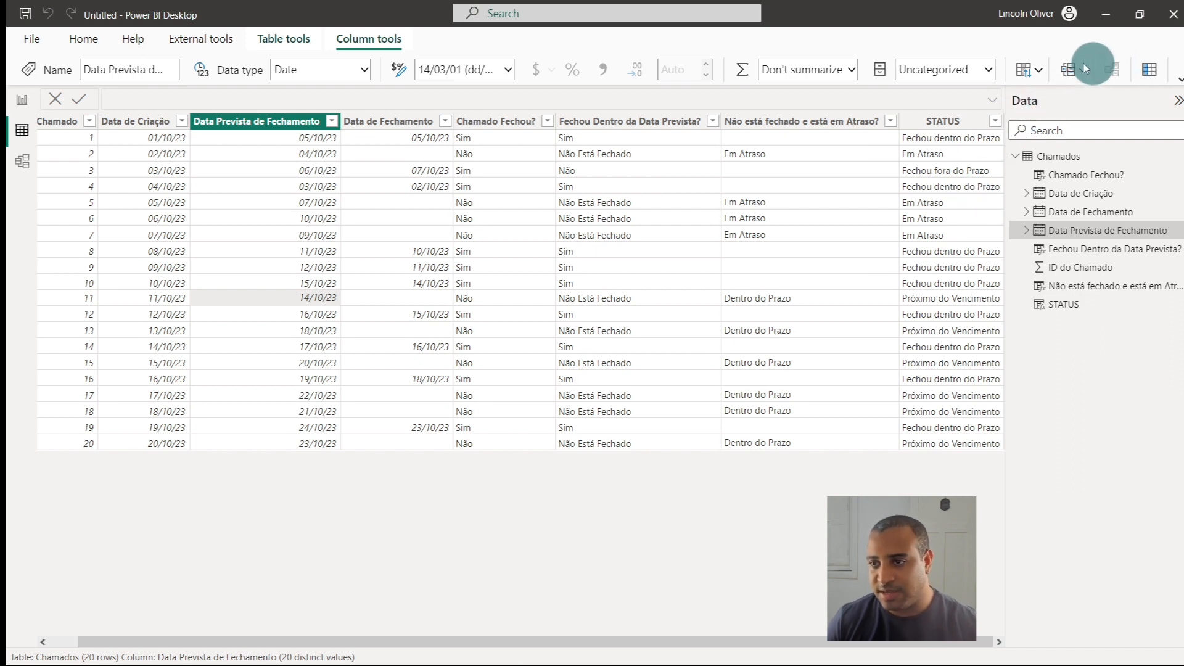
Create a new measure in the Chamados table named Cor Status and start its formula body on an indented line
{"action": "left_click", "coordinate": [279, 46]}
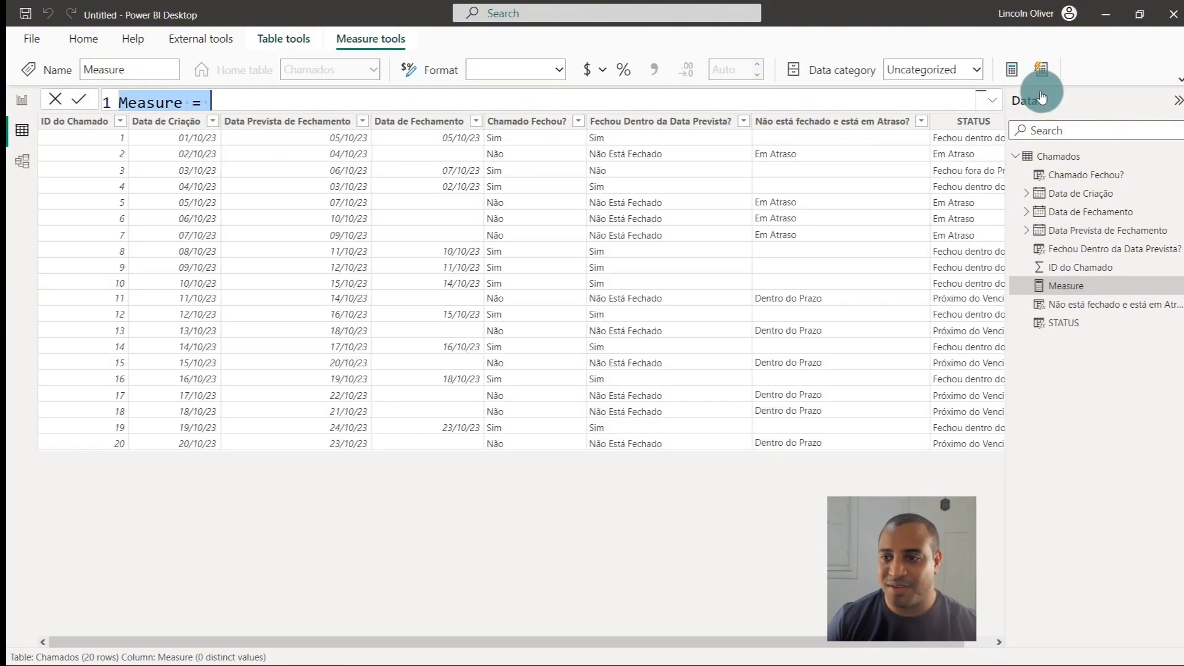
{"action": "left_click", "coordinate": [992, 100]}
{"action": "double_click", "coordinate": [159, 101]}
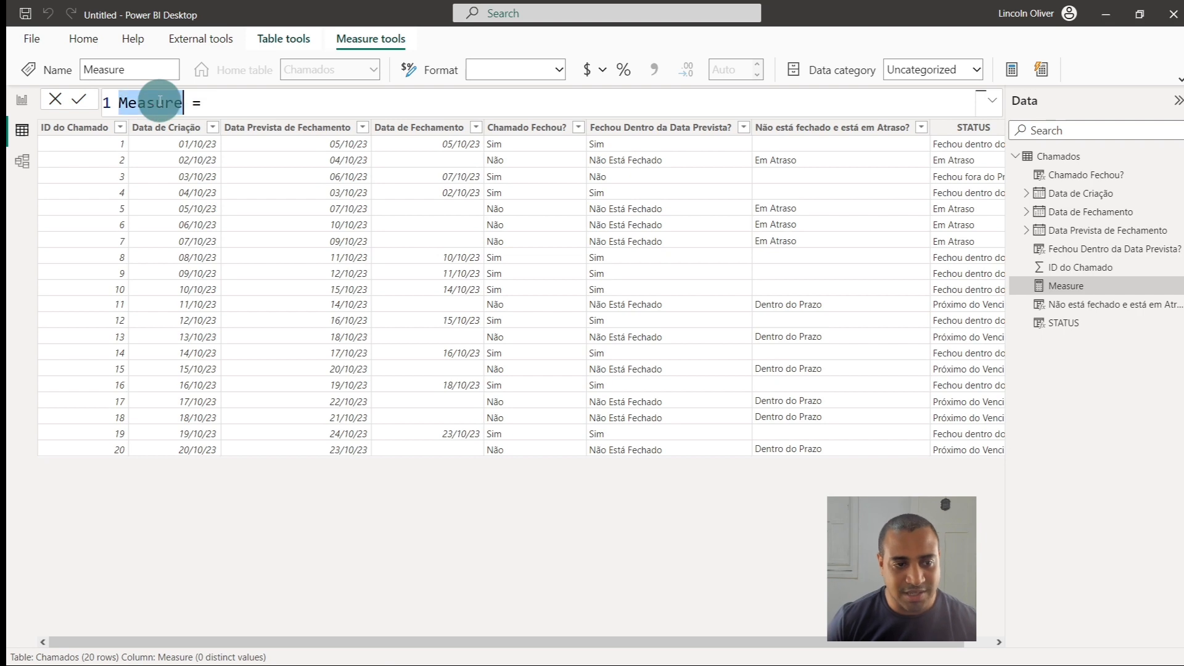
{"action": "type", "text": "C"}
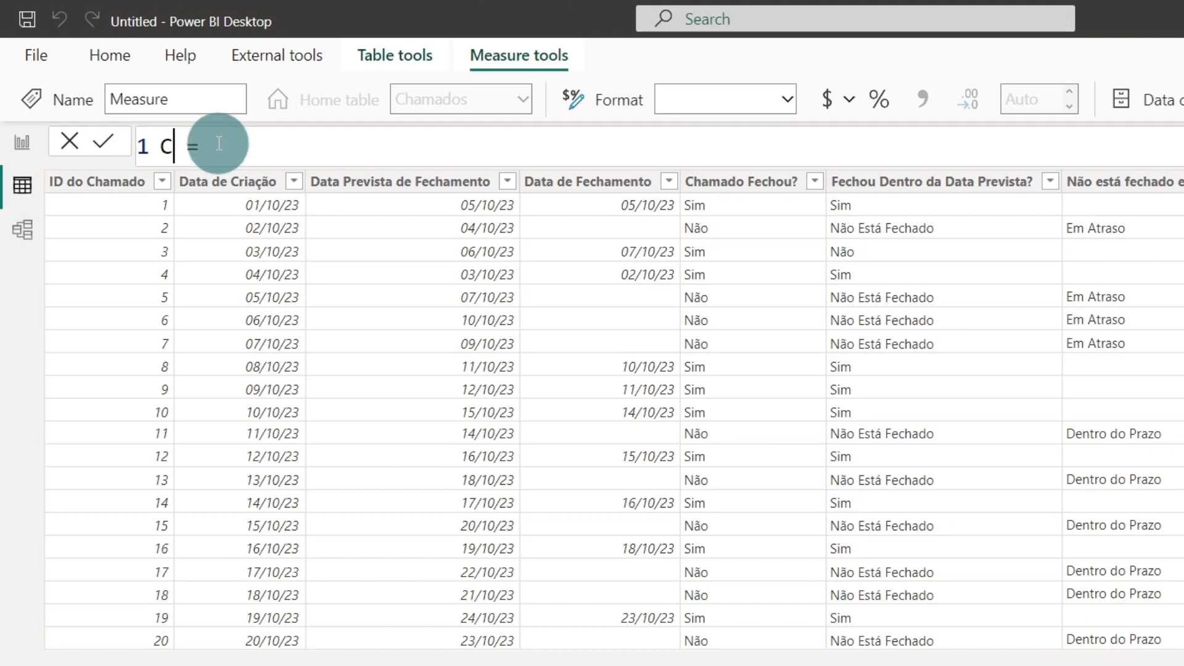
{"action": "type", "text": "or Status"}
{"action": "key", "text": "Right"}
{"action": "key", "text": "Right"}
{"action": "key", "text": "Return"}
{"action": "key", "text": "Return"}
{"action": "key", "text": "Tab"}
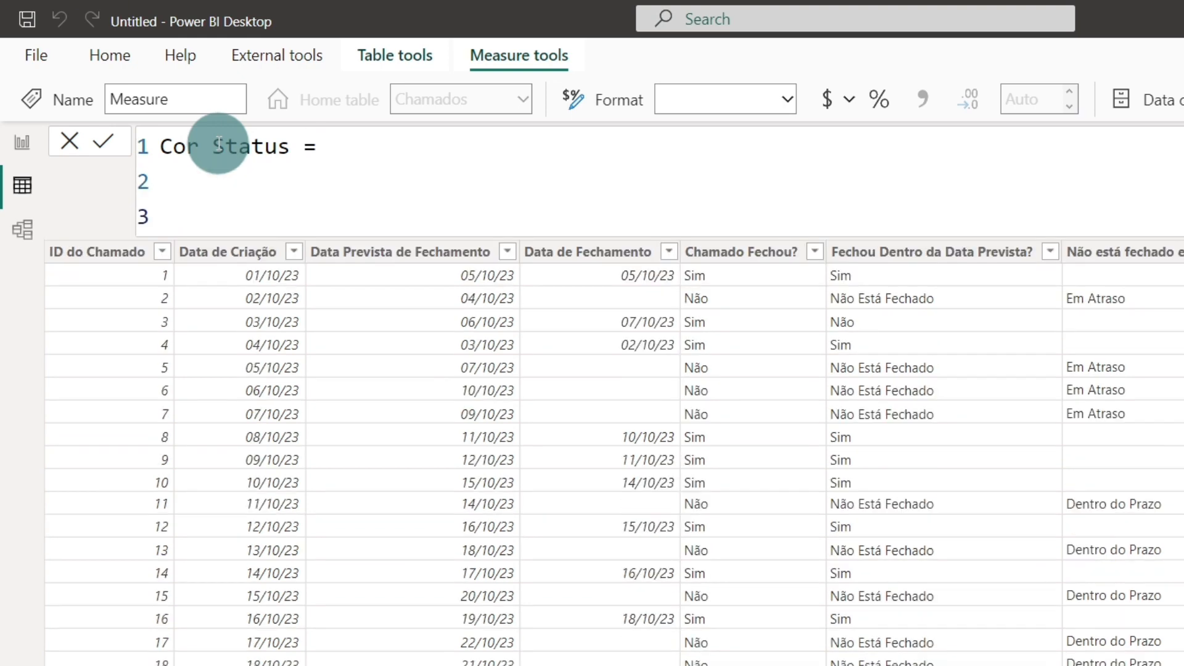
Begin the measure with a SWITCH function that uses TRUE() as its expression, followed by a new line
{"action": "type", "text": "swi"}
{"action": "key", "text": "Tab"}
{"action": "key", "text": "Return"}
{"action": "key", "text": "Tab"}
{"action": "type", "text": "true"}
{"action": "key", "text": "Tab"}
{"action": "type", "text": "),"}
{"action": "key", "text": "Return"}
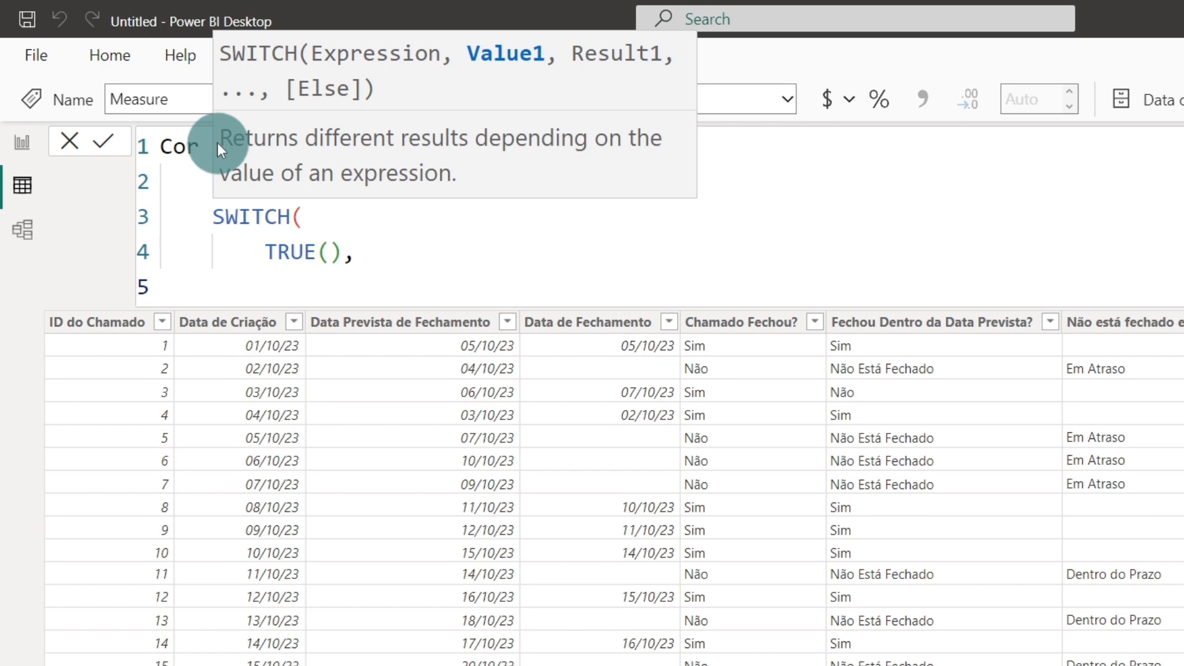
{"action": "type", "text": "sta"}
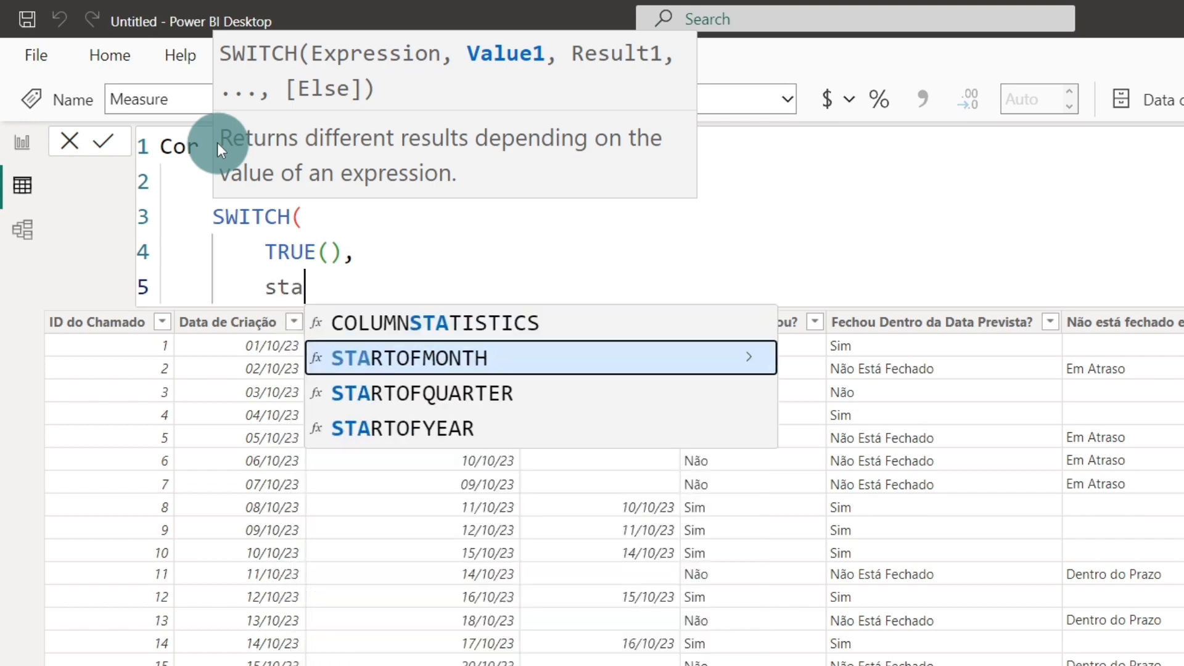
{"action": "type", "text": "t"}
{"action": "key", "text": "BackSpace"}
{"action": "key", "text": "BackSpace"}
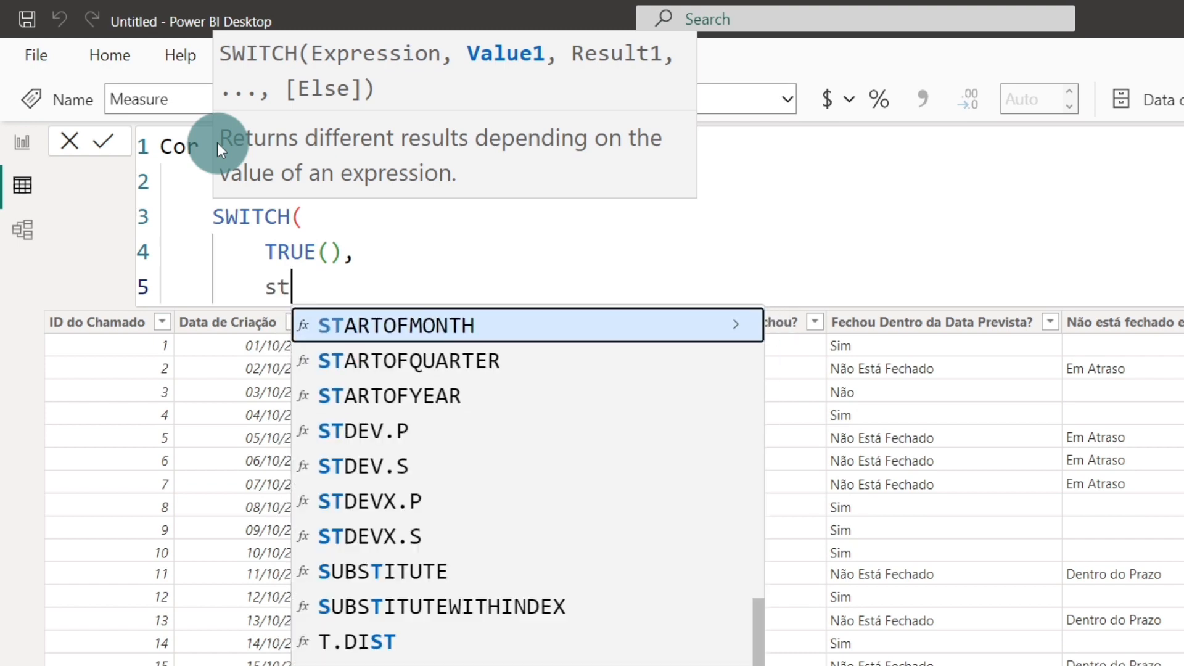
{"action": "type", "text": "at"}
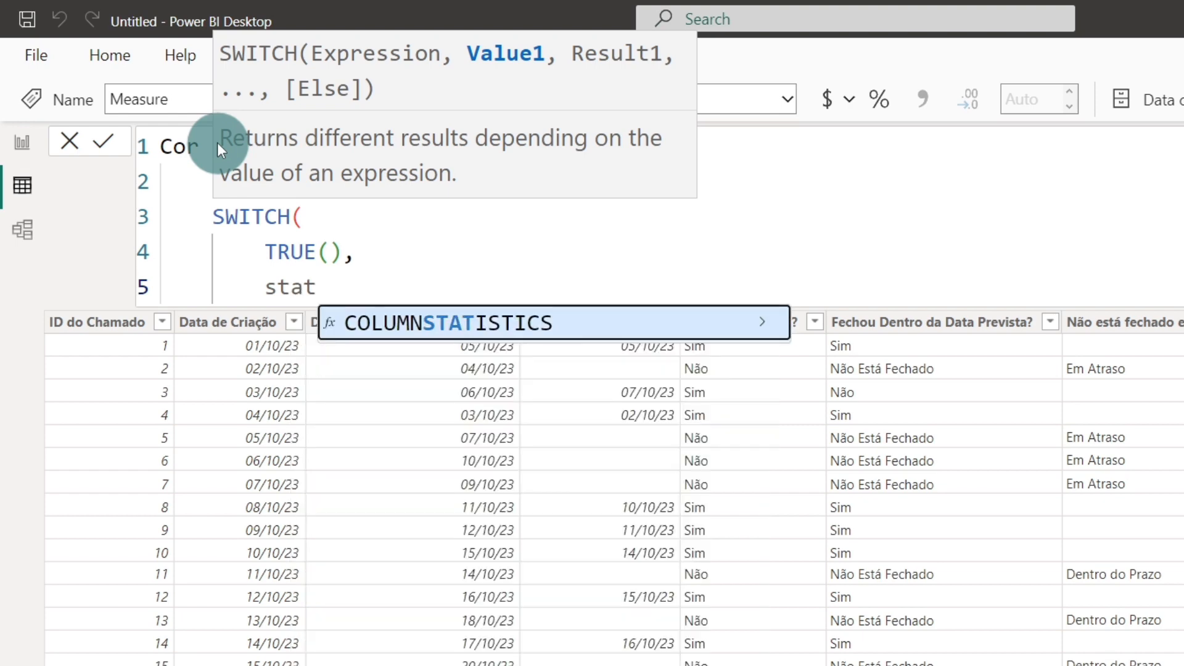
{"action": "key", "text": "BackSpace"}
{"action": "type", "text": "u"}
{"action": "key", "text": "BackSpace"}
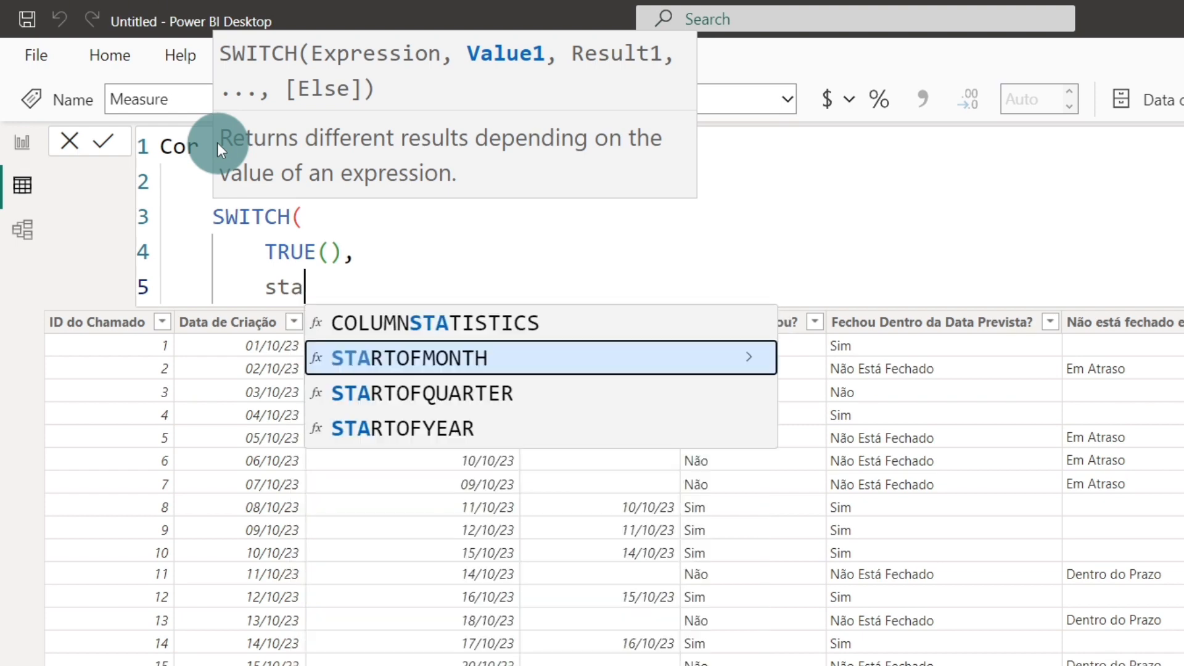
{"action": "key", "text": "BackSpace"}
{"action": "key", "text": "Caps_Lock"}
{"action": "type", "text": "S"}
{"action": "key", "text": "BackSpace"}
{"action": "key", "text": "BackSpace"}
{"action": "type", "text": "ST"}
{"action": "key", "text": "BackSpace"}
{"action": "type", "text": "TAL"}
{"action": "key", "text": "BackSpace"}
{"action": "key", "text": "BackSpace"}
{"action": "key", "text": "BackSpace"}
{"action": "type", "text": "ELEC"}
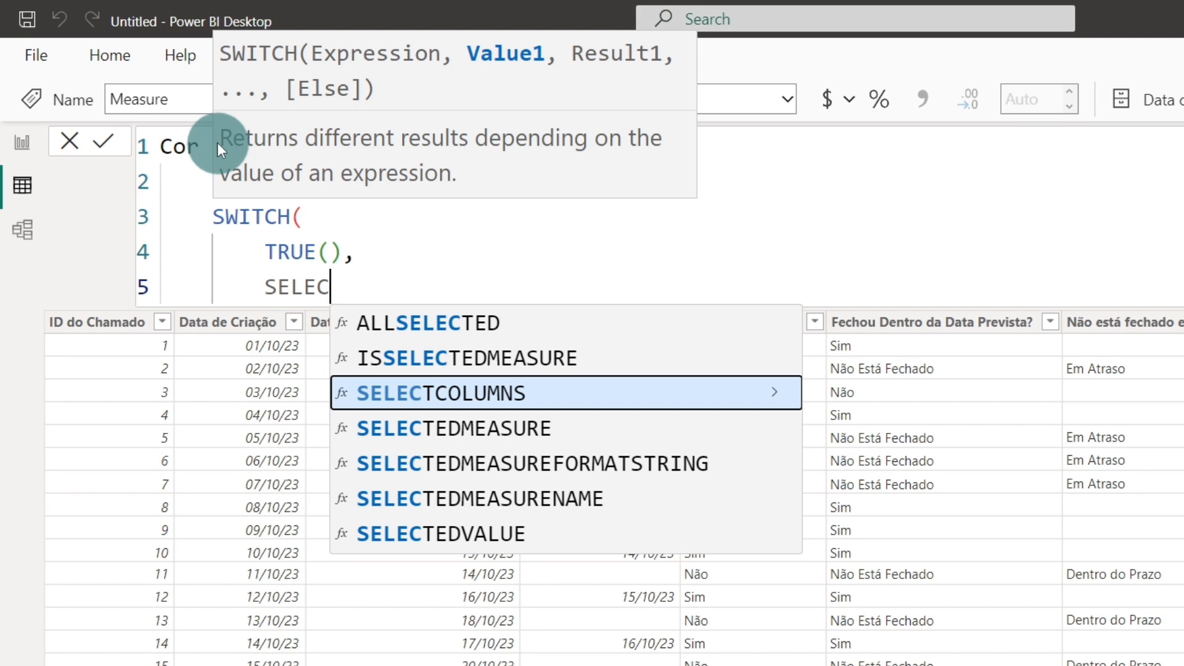
{"action": "key", "text": "BackSpace"}
{"action": "key", "text": "BackSpace"}
{"action": "key", "text": "BackSpace"}
{"action": "key", "text": "BackSpace"}
{"action": "key", "text": "BackSpace"}
{"action": "type", "text": "STATUS"}
{"action": "key", "text": "BackSpace"}
{"action": "key", "text": "BackSpace"}
{"action": "key", "text": "BackSpace"}
{"action": "key", "text": "BackSpace"}
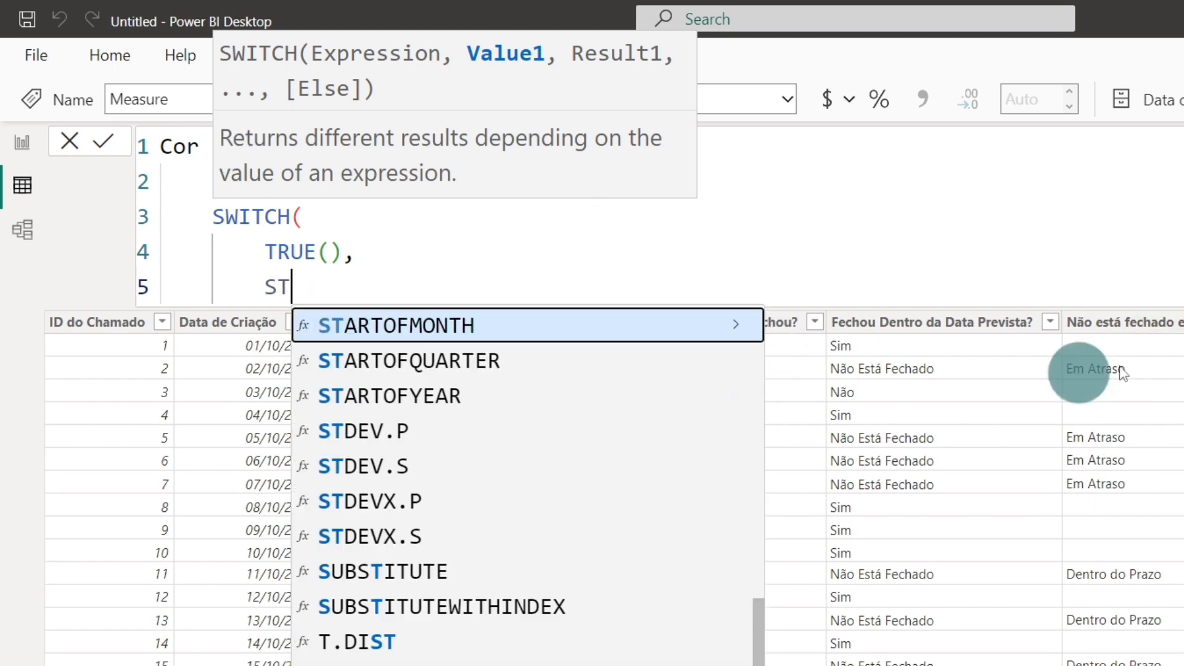
{"action": "left_click_drag", "start_coordinate": [258, 285], "coordinate": [415, 283]}
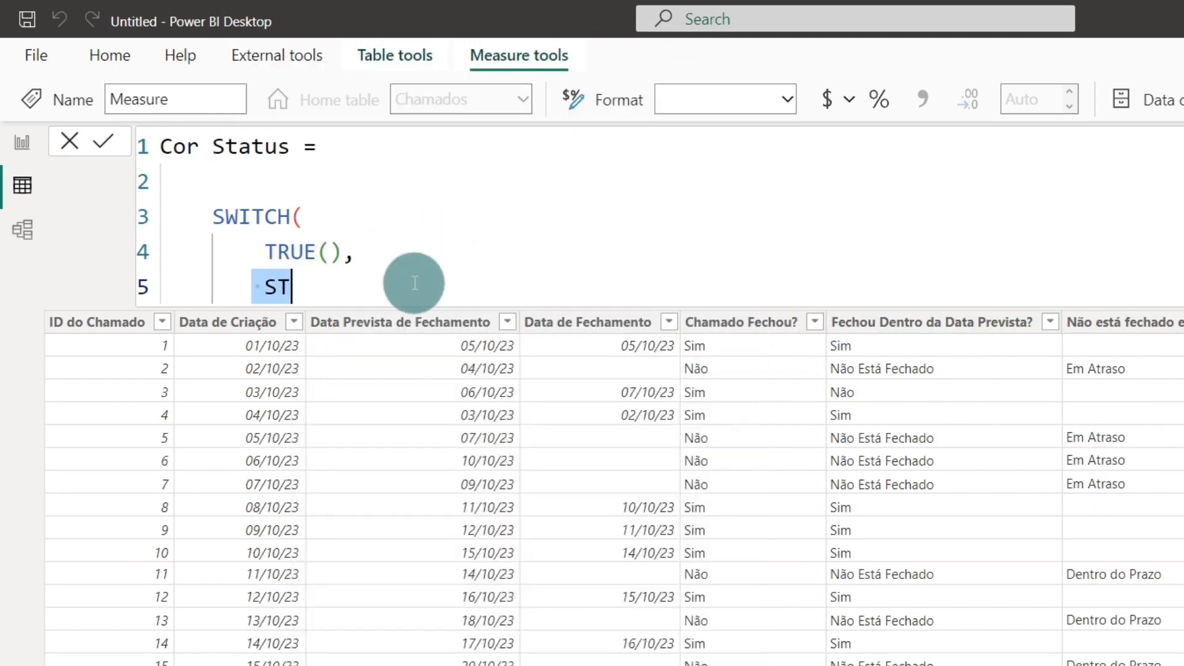
{"action": "key", "text": "BackSpace"}
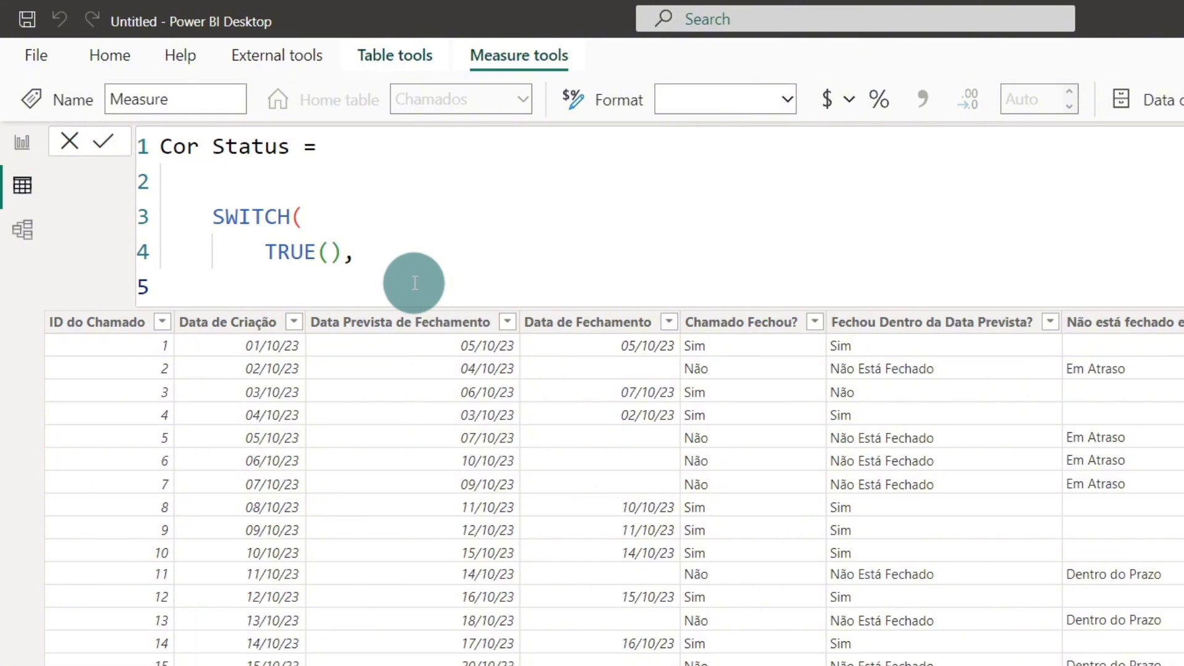
Start the first SWITCH condition with SELECTEDVALUE(Chamados[STATUS]) followed by an equals sign and an opening quote
{"action": "type", "text": "SE"}
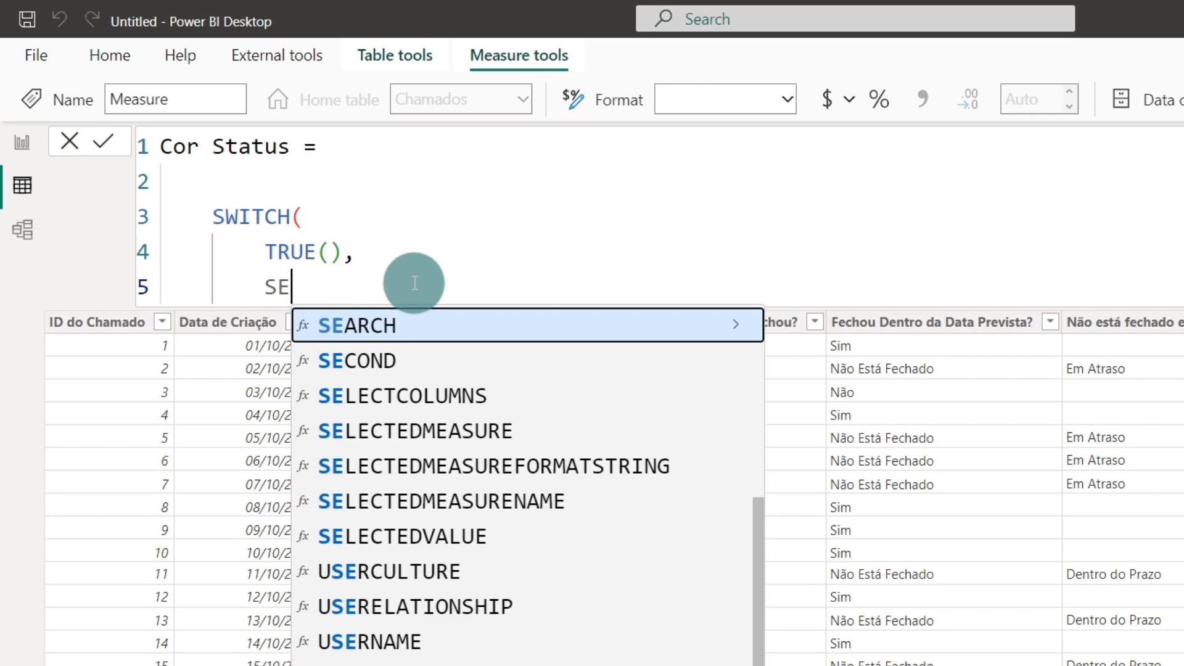
{"action": "type", "text": "LE"}
{"action": "key", "text": "Down"}
{"action": "key", "text": "Down"}
{"action": "key", "text": "Down"}
{"action": "key", "text": "Down"}
{"action": "key", "text": "Tab"}
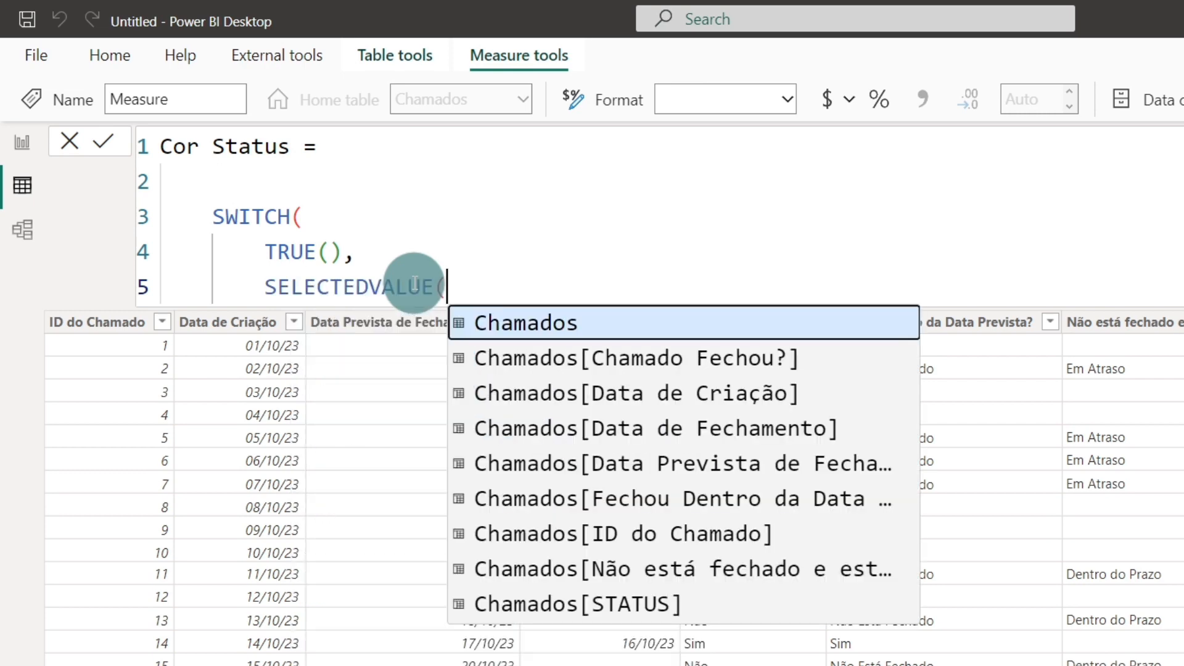
{"action": "left_click", "coordinate": [626, 604]}
{"action": "left_click", "coordinate": [676, 290]}
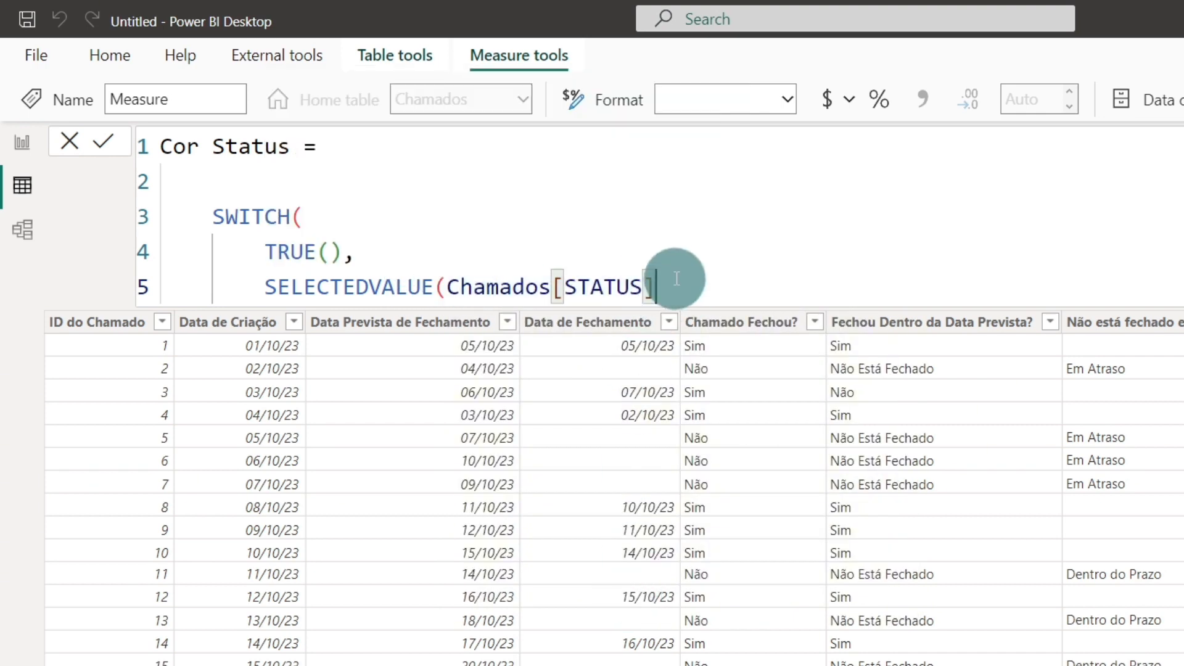
{"action": "type", "text": ")=\""}
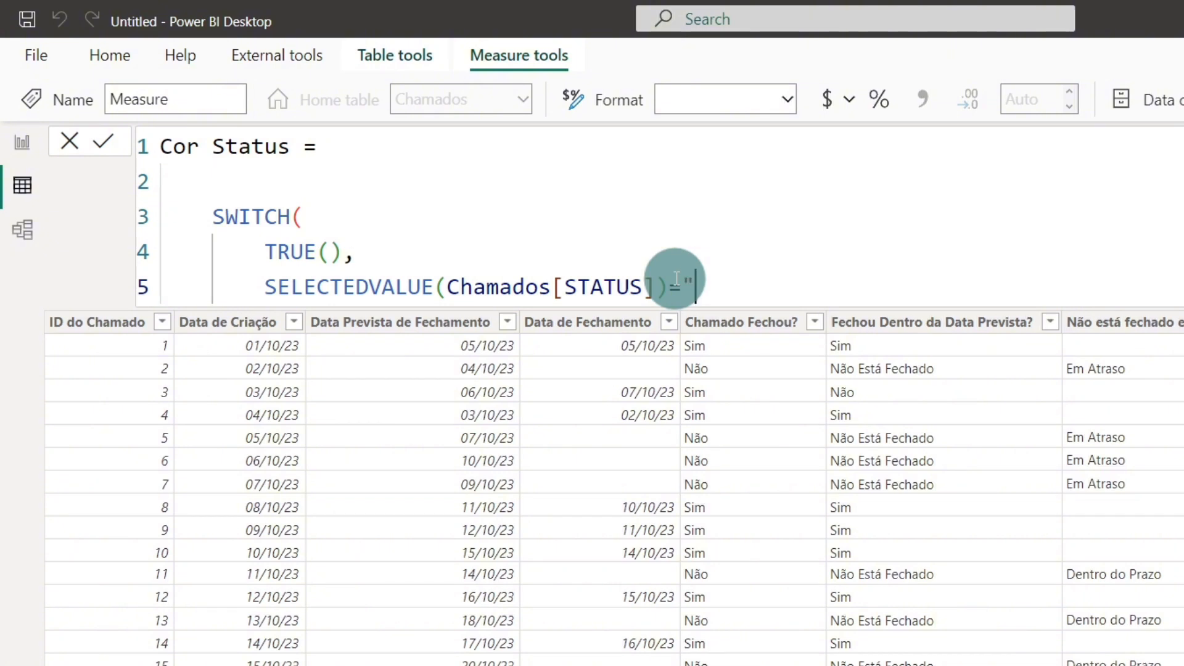
Complete the comparison with the text "Fechou dentro do Prazo" and a trailing comma
{"action": "key", "text": "Caps_Lock"}
{"action": "type", "text": "=\"Dec"}
{"action": "key", "text": "BackSpace"}
{"action": "key", "text": "BackSpace"}
{"action": "key", "text": "BackSpace"}
{"action": "type", "text": "Fechou dentro do Prazo\","}
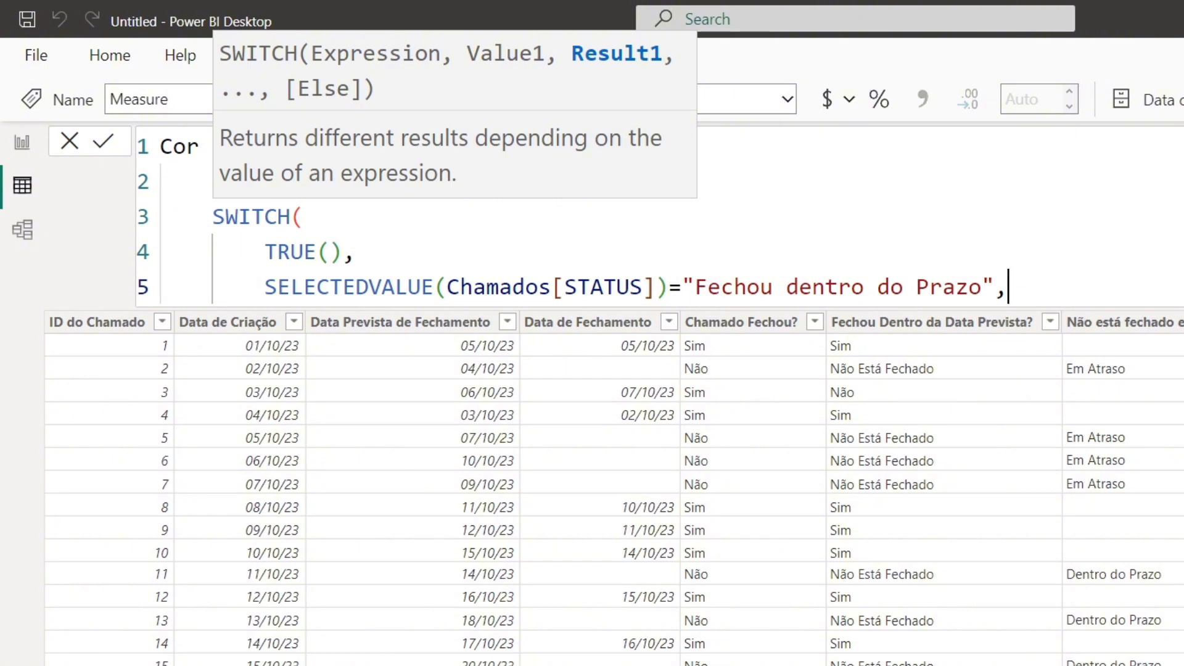
Add the result 1 with a comma to the "Fechou dentro do Prazo" condition and start a new line
{"action": "left_click", "coordinate": [1147, 328]}
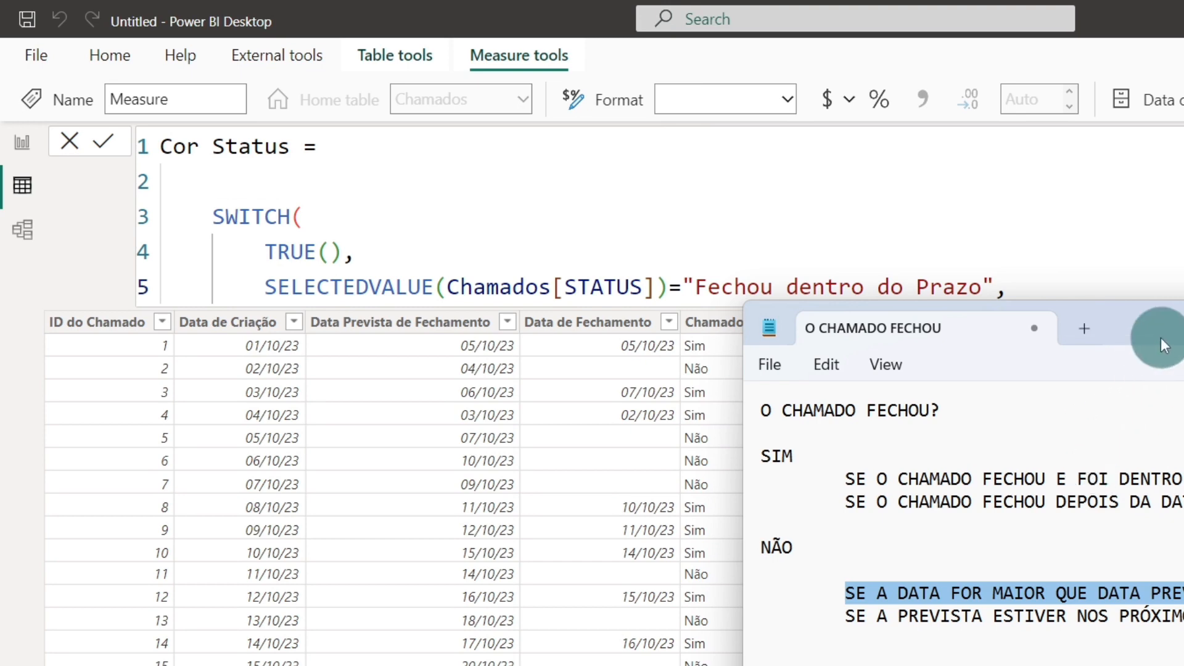
{"action": "left_click", "coordinate": [898, 276]}
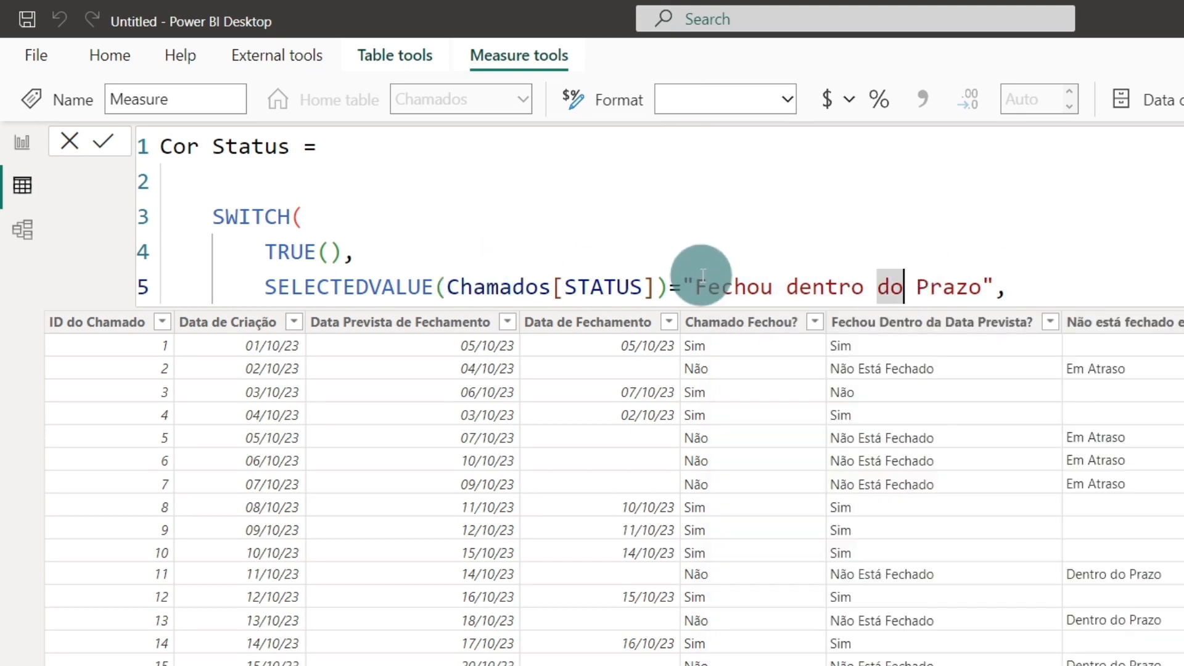
{"action": "left_click", "coordinate": [1072, 289]}
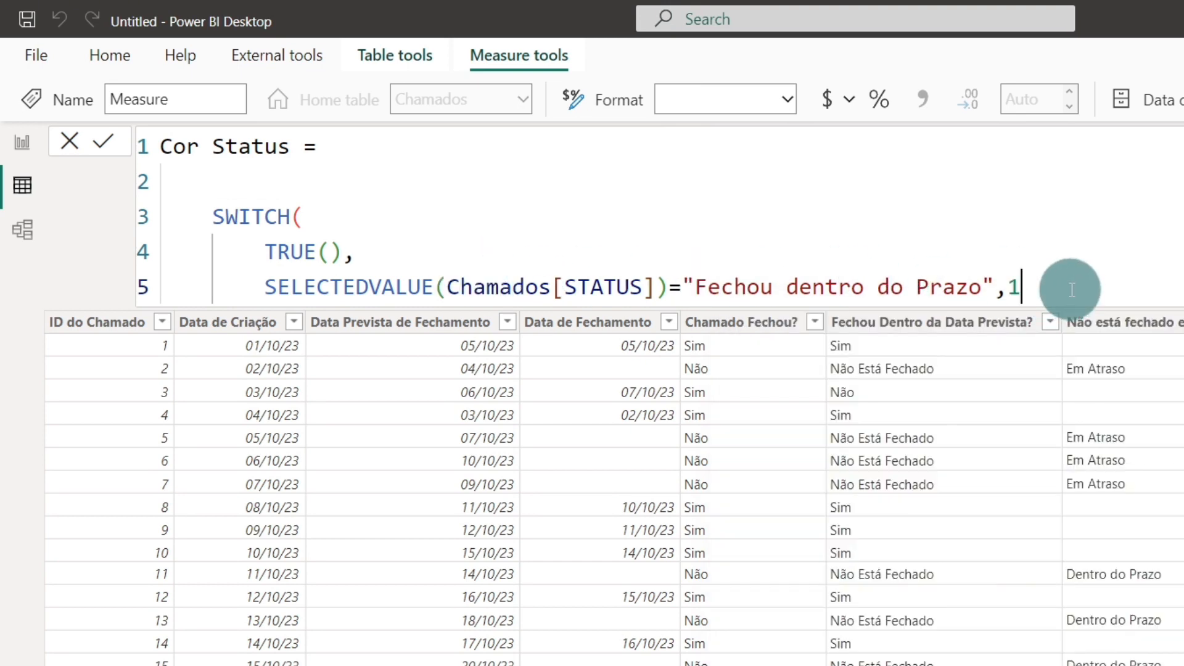
{"action": "key", "text": "shift+Return"}
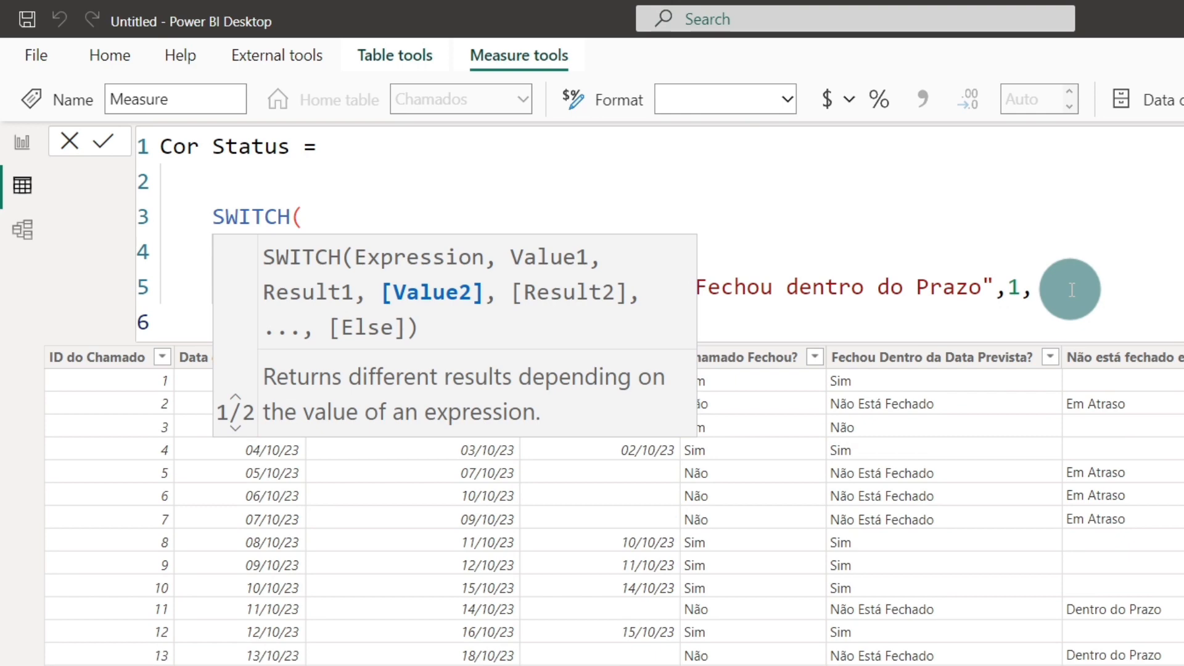
{"action": "key", "text": "Escape"}
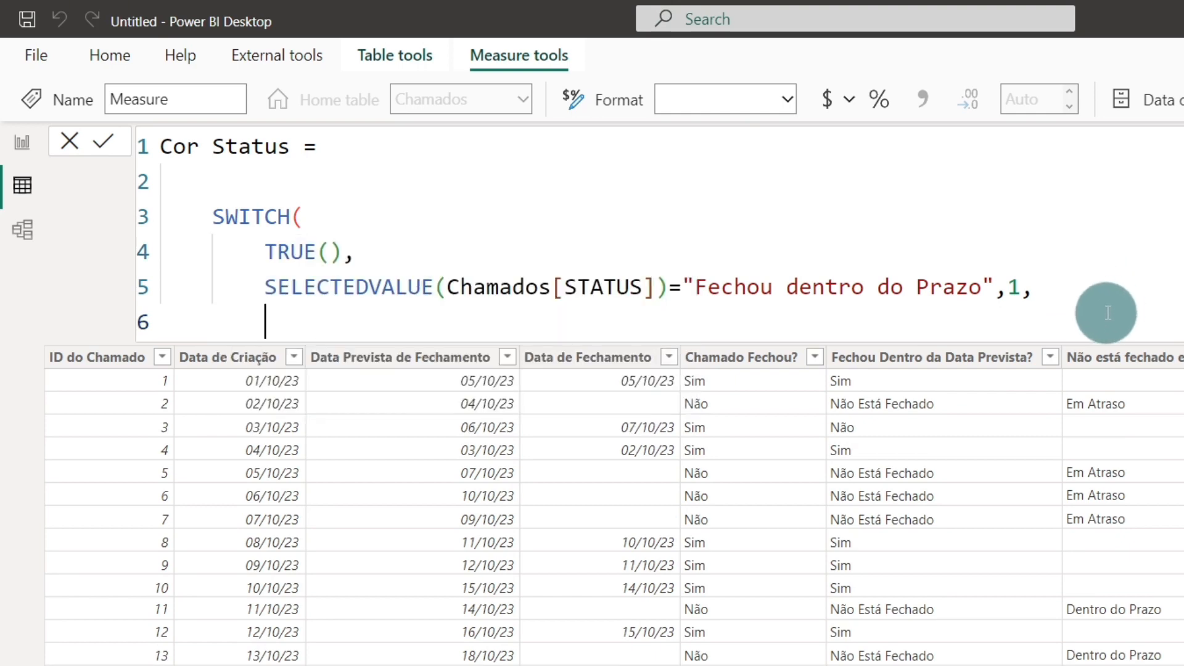
{"action": "type", "text": "sele"}
{"action": "key", "text": "BackSpace"}
{"action": "key", "text": "BackSpace"}
{"action": "key", "text": "BackSpace"}
{"action": "key", "text": "BackSpace"}
{"action": "key", "text": "BackSpace"}
Duplicate the "Fechou dentro do Prazo" condition line and change the copy to "Em Atraso" with result 2
{"action": "left_click", "coordinate": [1123, 291]}
{"action": "key", "text": "shift+alt+Down"}
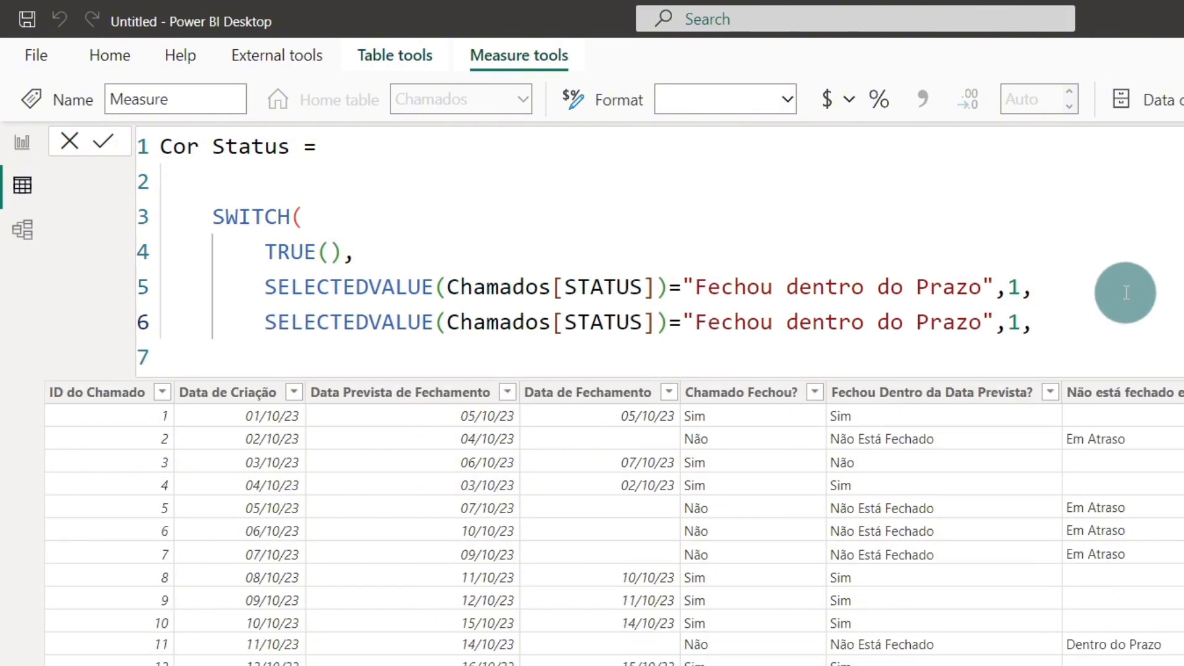
{"action": "double_click", "coordinate": [635, 322]}
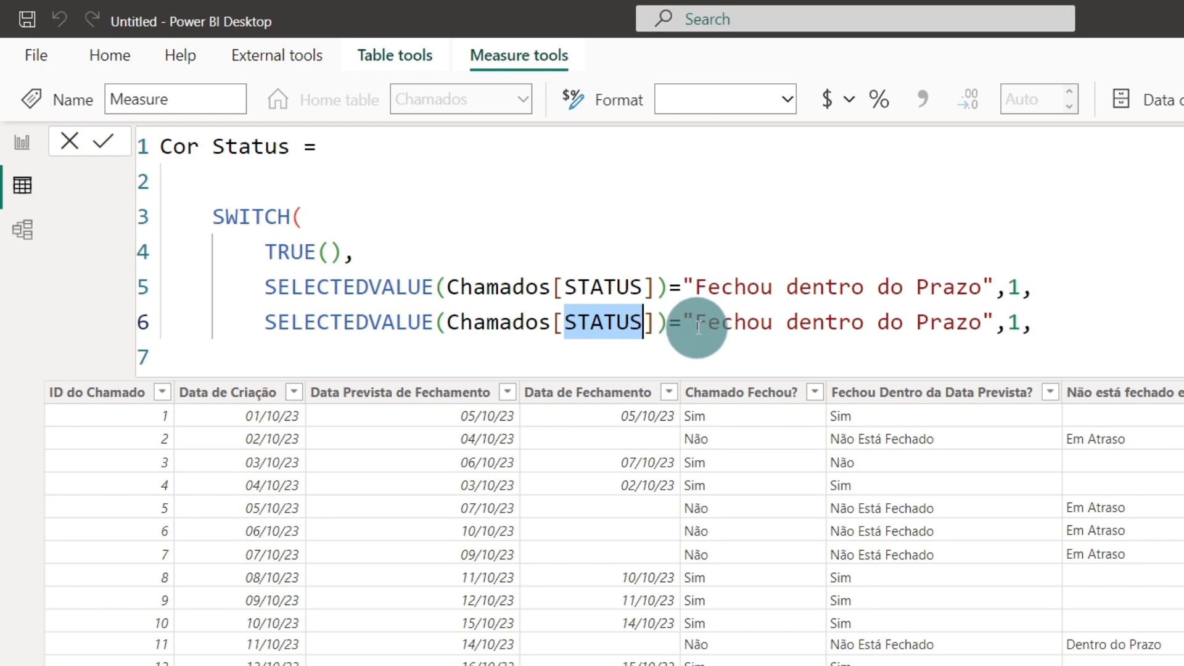
{"action": "left_click_drag", "start_coordinate": [699, 327], "coordinate": [983, 321]}
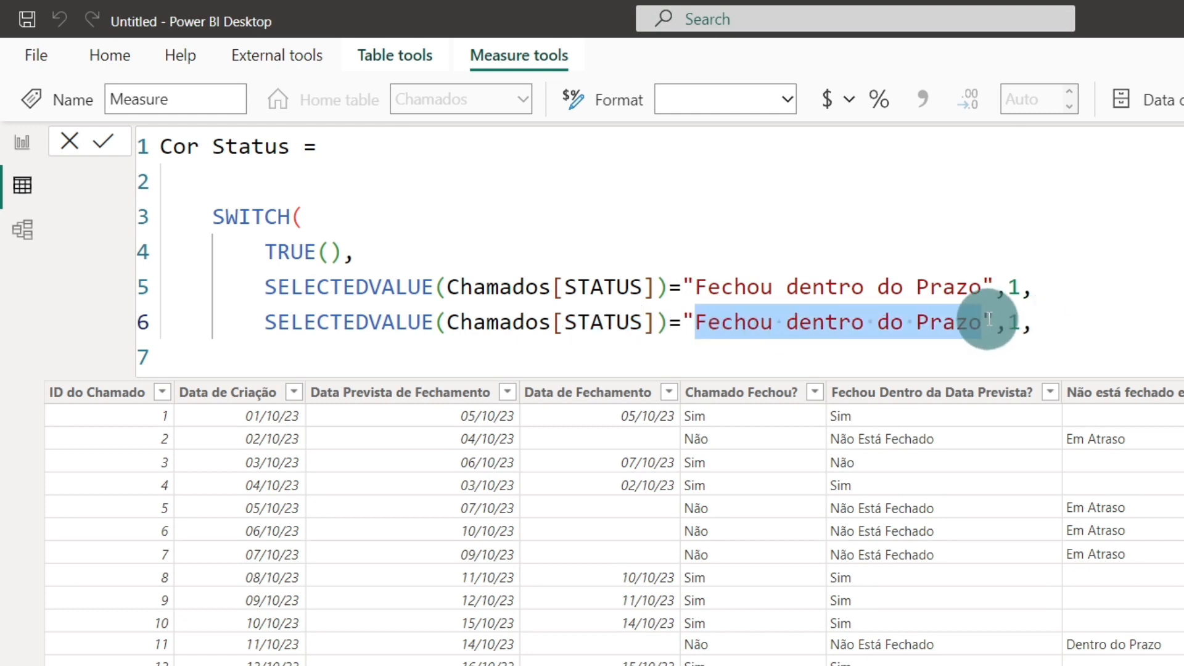
{"action": "type", "text": "Em"}
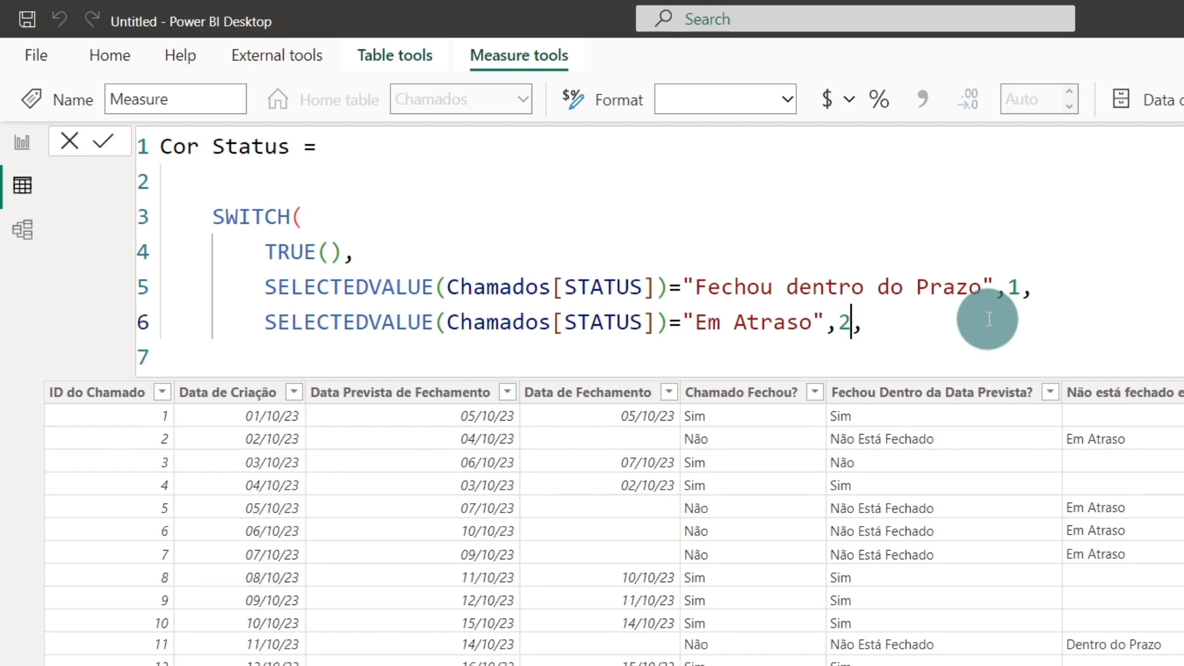
Duplicate the "Em Atraso" condition line, change the copy's text to "Fechou fora do Prazo" with result 2, and add a new line
{"action": "key", "text": "shift+alt+Down"}
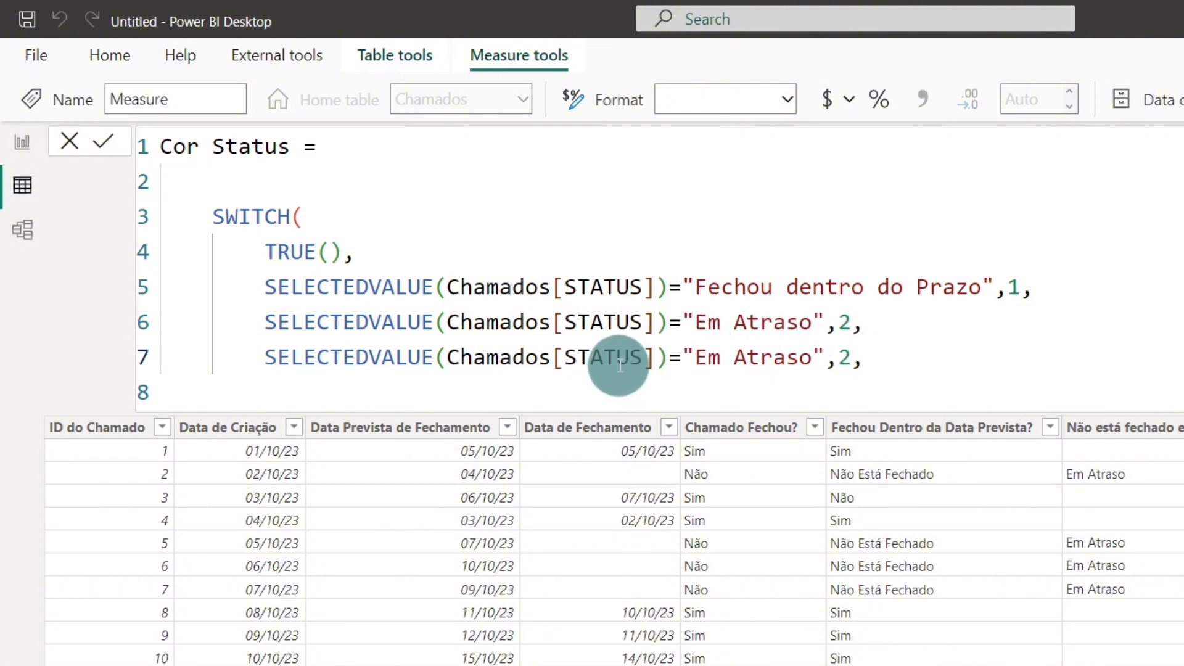
{"action": "left_click_drag", "start_coordinate": [817, 352], "coordinate": [696, 359]}
{"action": "type", "text": "Fechou"}
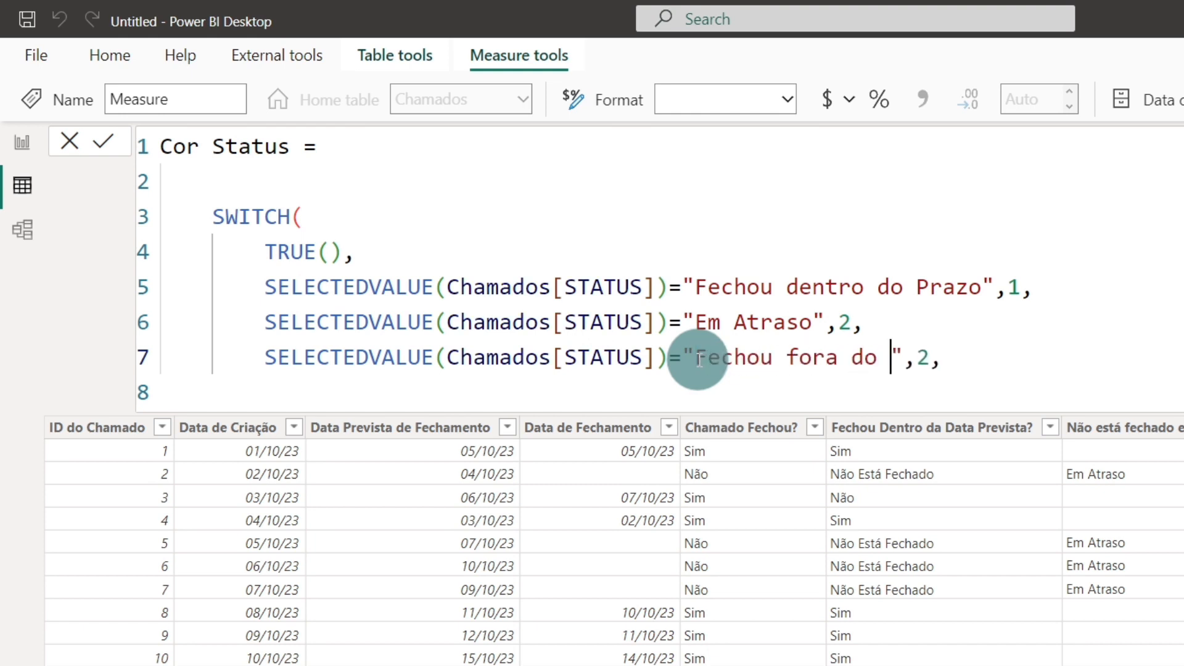
{"action": "left_click", "coordinate": [1048, 369]}
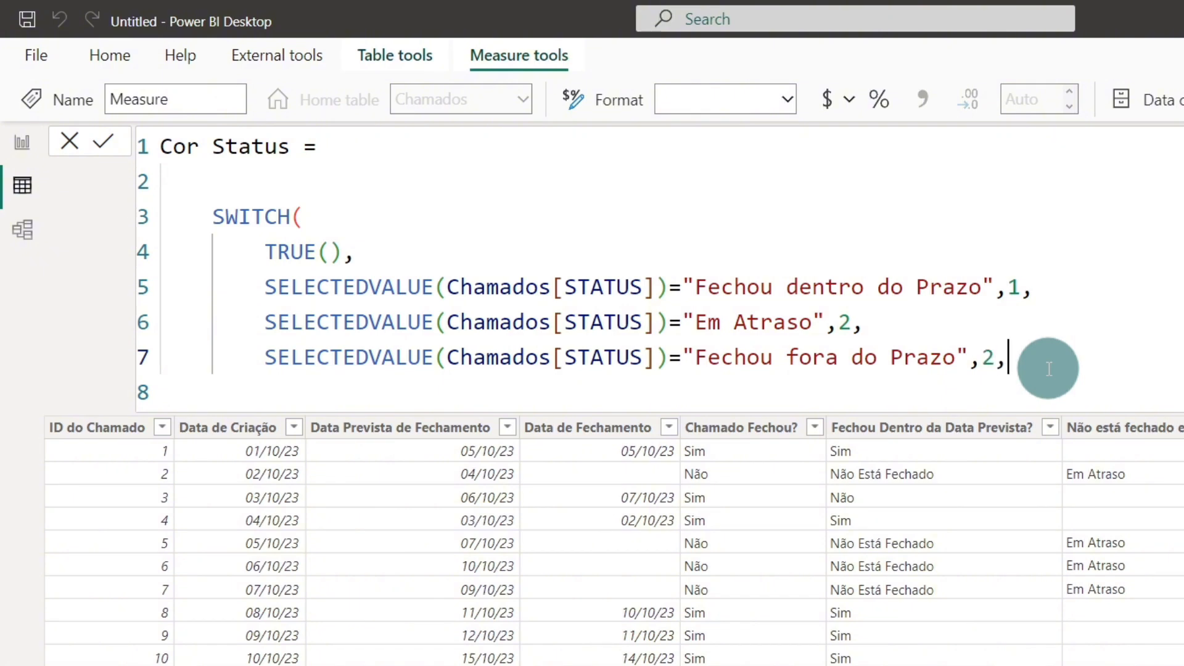
{"action": "key", "text": "shift+Return"}
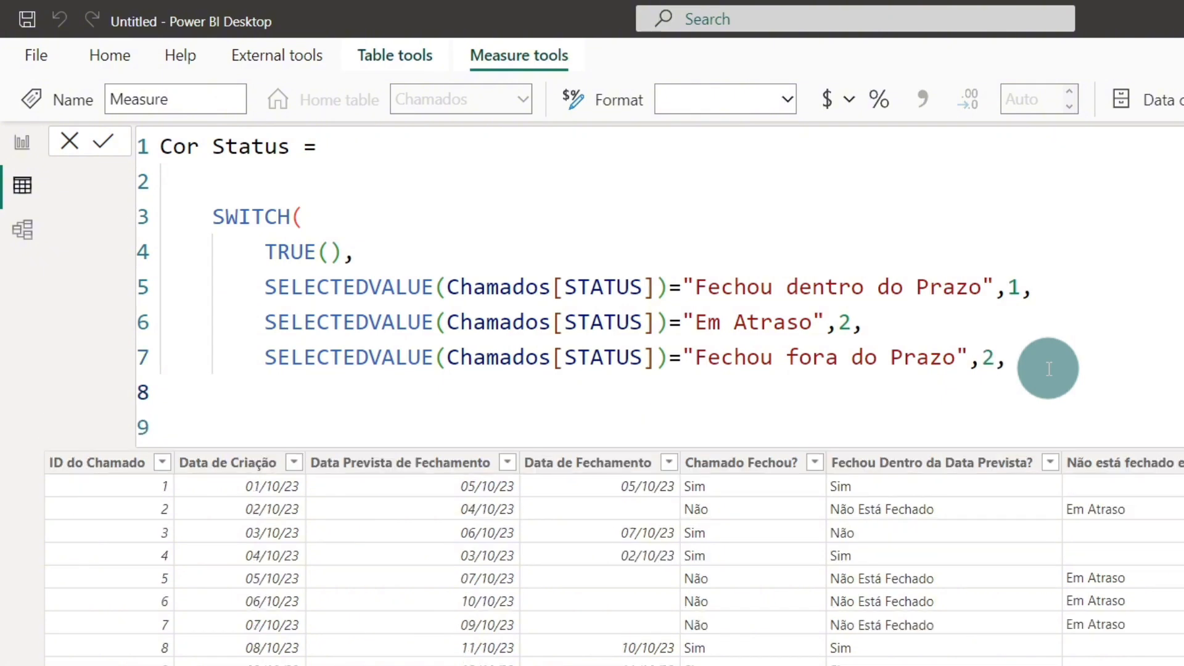
Add a last SELECTEDVALUE(Chamados[STATUS]) condition for "Próximo do Vencimento" with result 3, close the SWITCH, and remove the surplus blank line
{"action": "type", "text": "SELECTEDVALUE(Chamados[STATUS])=\"Fechou fora do Prazo\",2,"}
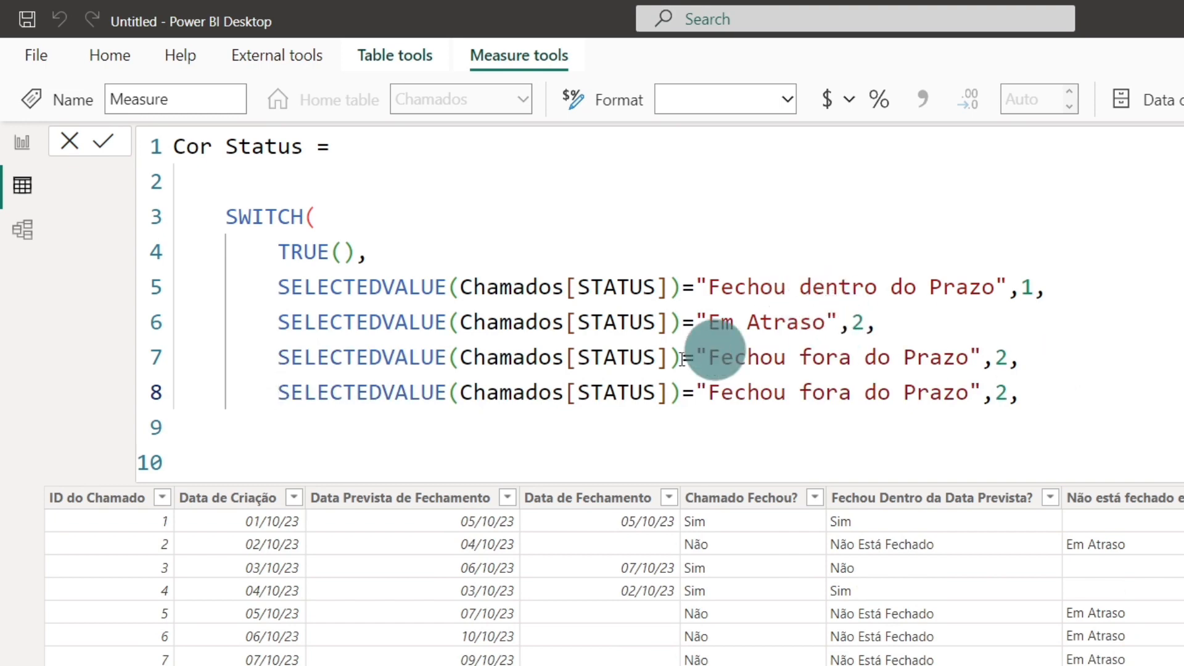
{"action": "left_click_drag", "start_coordinate": [708, 377], "coordinate": [980, 389]}
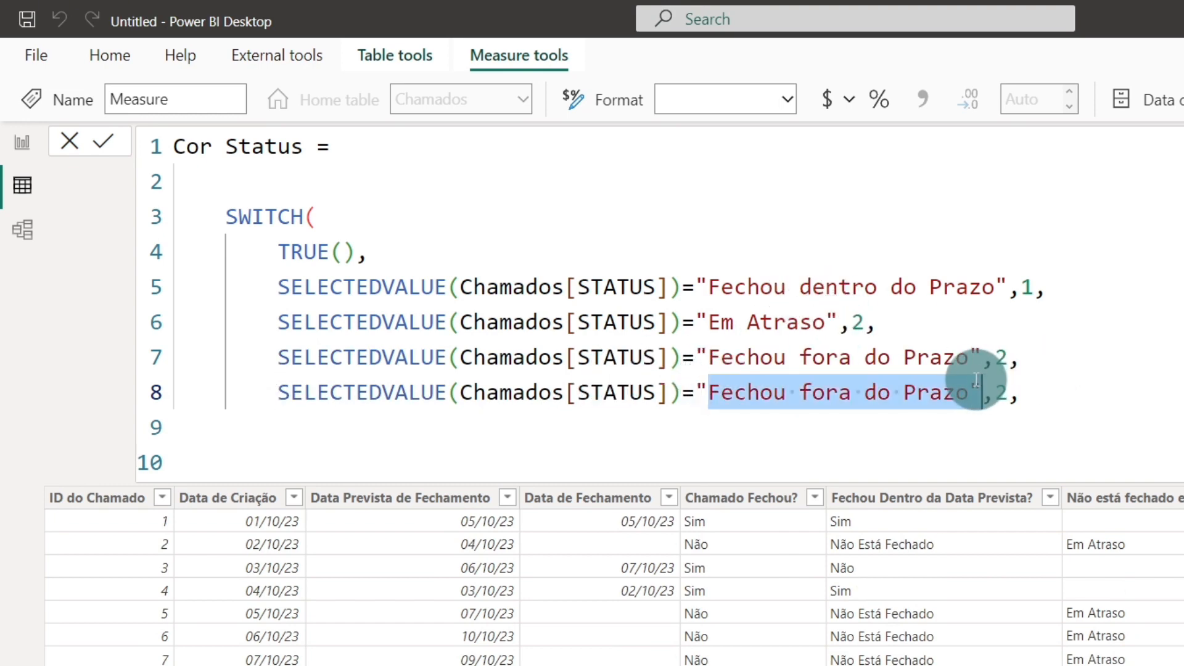
{"action": "type", "text": "Próximo do Venci"}
{"action": "key", "text": "Right"}
{"action": "key", "text": "Right"}
{"action": "key", "text": "shift+Right"}
{"action": "type", "text": "3)"}
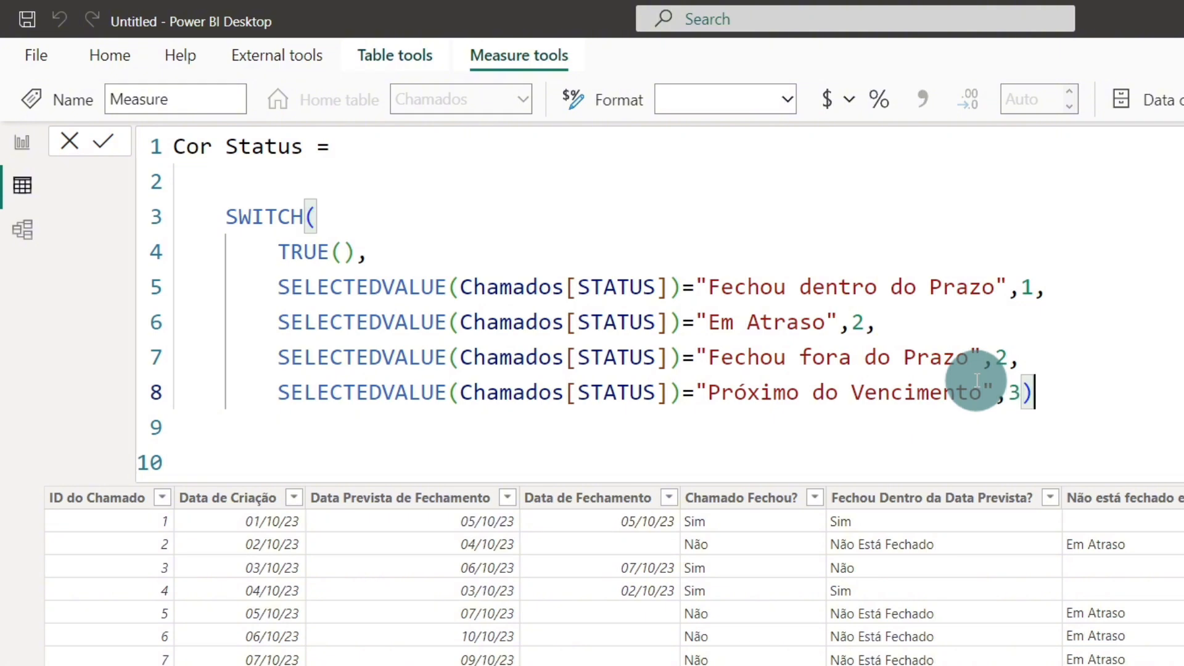
{"action": "key", "text": "Delete"}
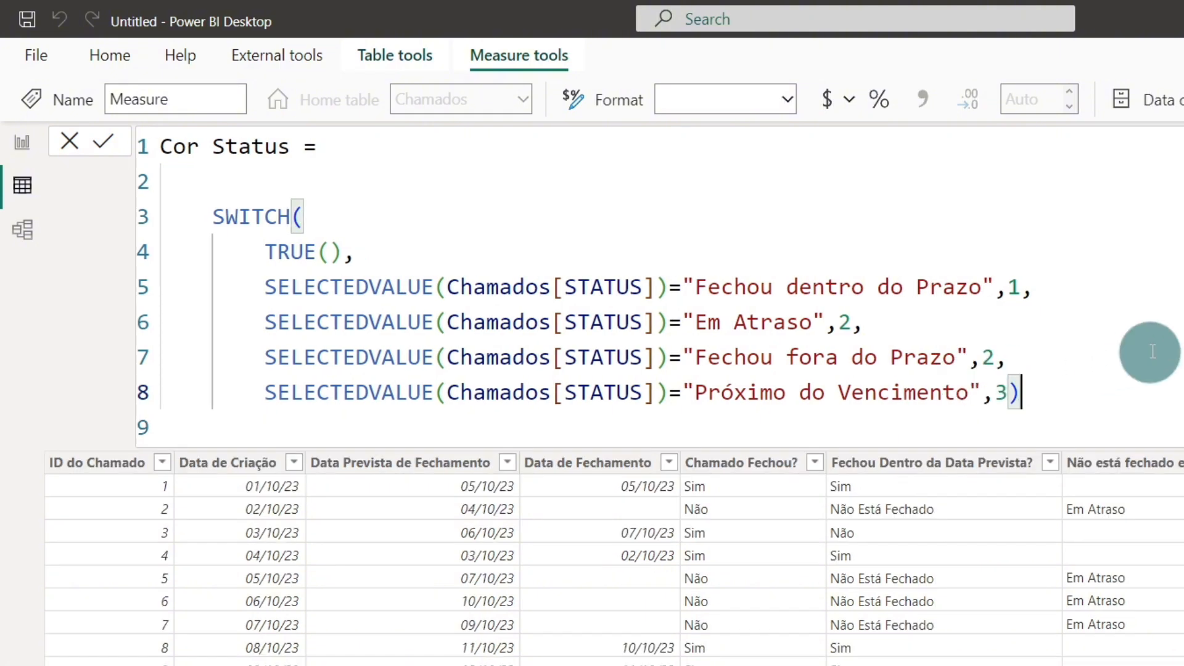
{"action": "double_click", "coordinate": [813, 357]}
{"action": "left_click_drag", "start_coordinate": [979, 391], "coordinate": [268, 381]}
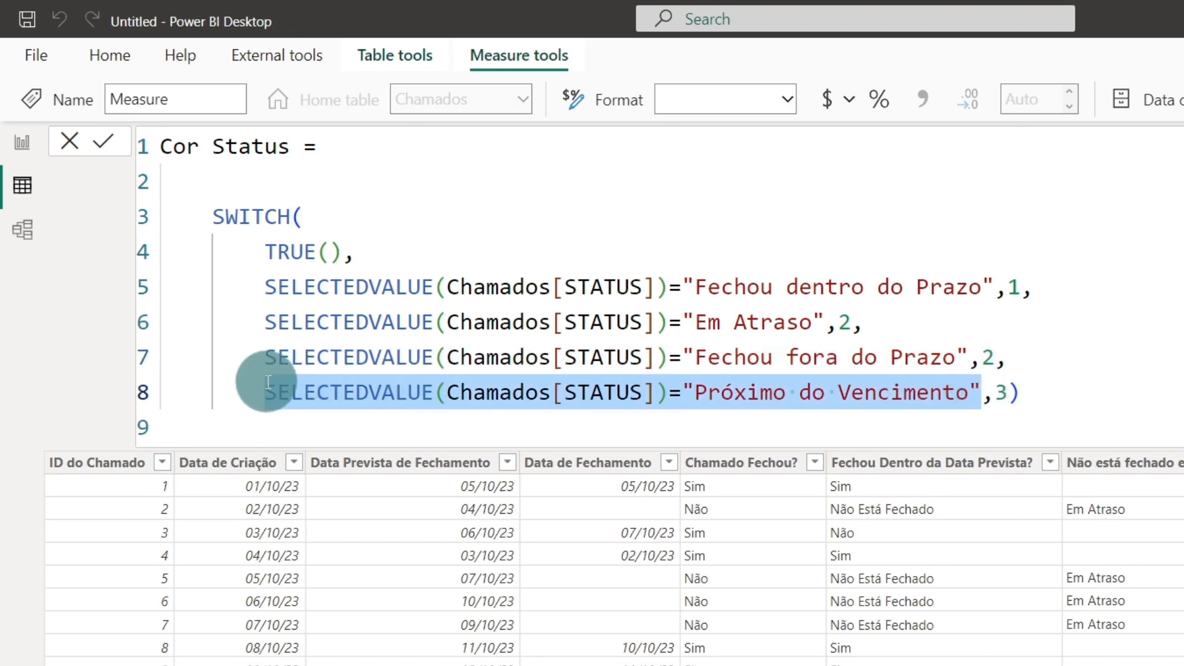
{"action": "key", "text": "Delete"}
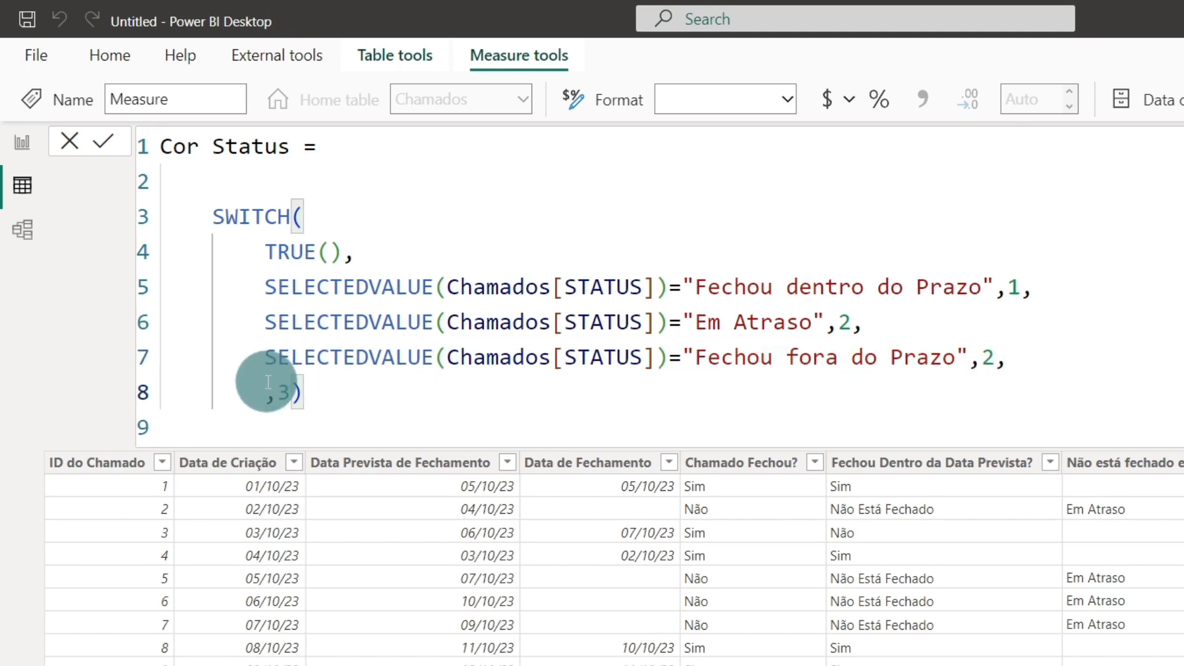
{"action": "key", "text": "ctrl+z"}
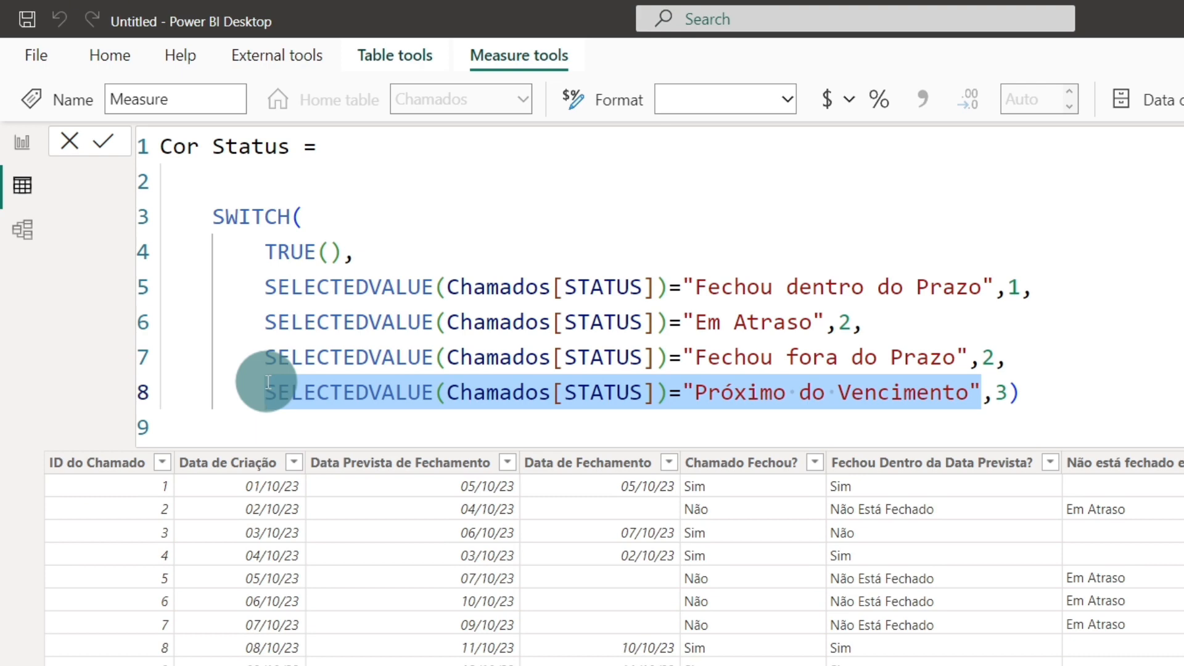
Commit the Cor Status measure and switch to the report view
{"action": "key", "text": "End"}
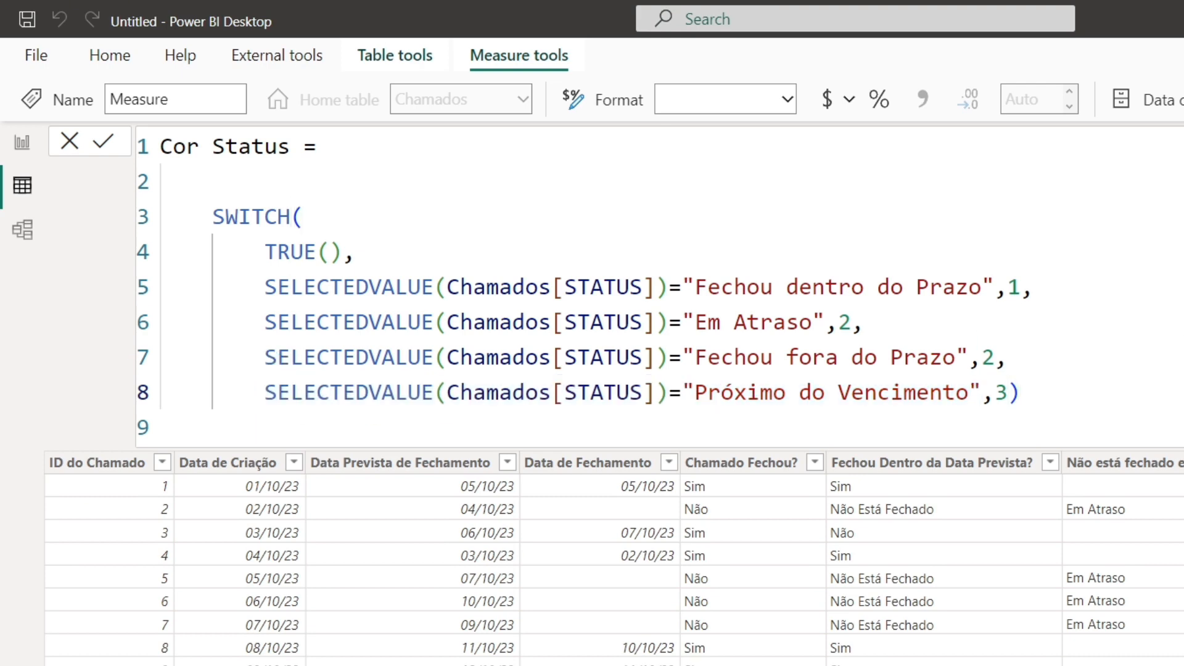
{"action": "key", "text": "Return"}
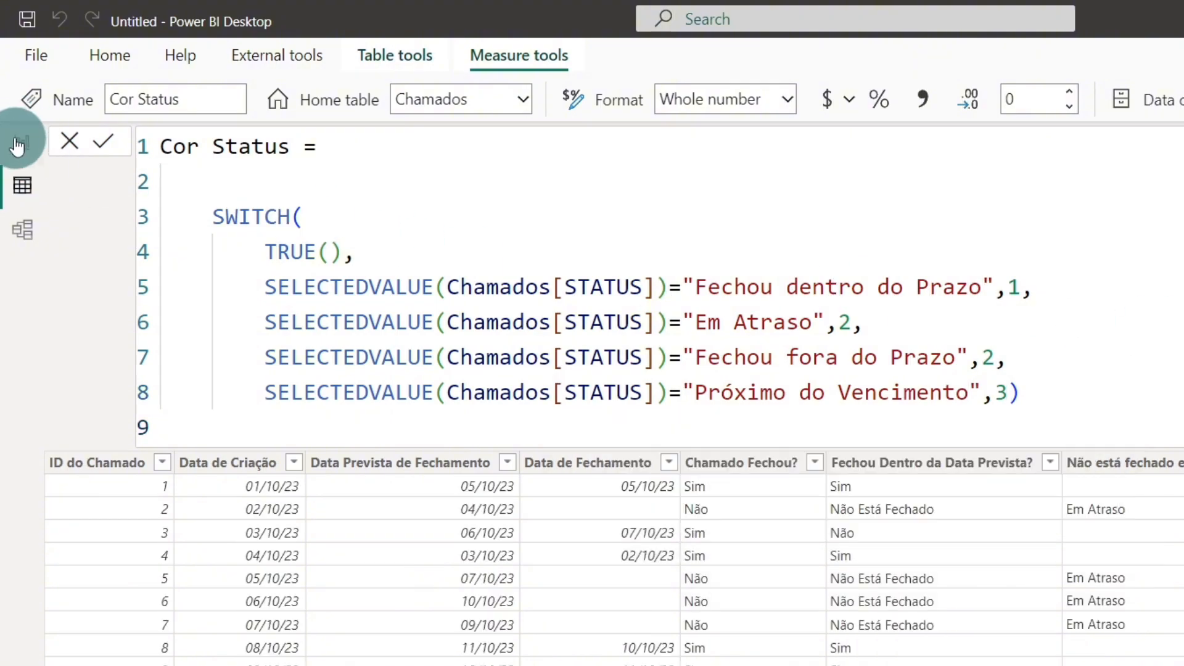
{"action": "left_click", "coordinate": [19, 145]}
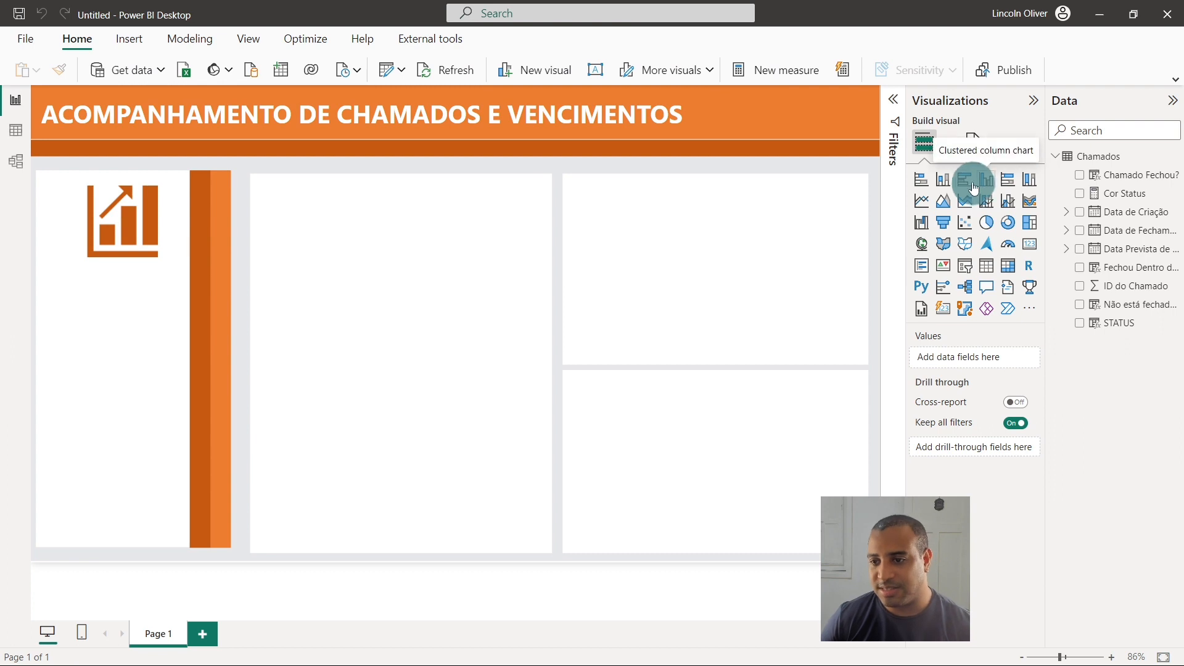
Insert a clustered bar chart and fit it to the tall blank panel in the middle of the report page
{"action": "left_click", "coordinate": [965, 180]}
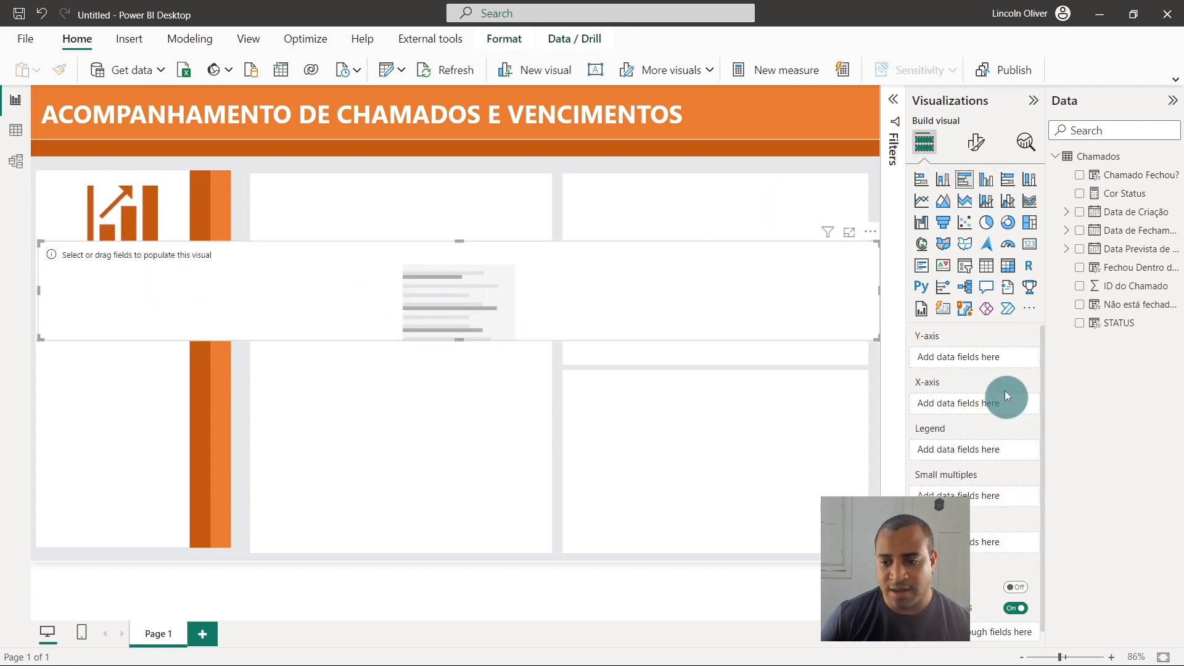
{"action": "left_click_drag", "start_coordinate": [877, 339], "coordinate": [270, 519]}
{"action": "left_click_drag", "start_coordinate": [203, 491], "coordinate": [413, 412]}
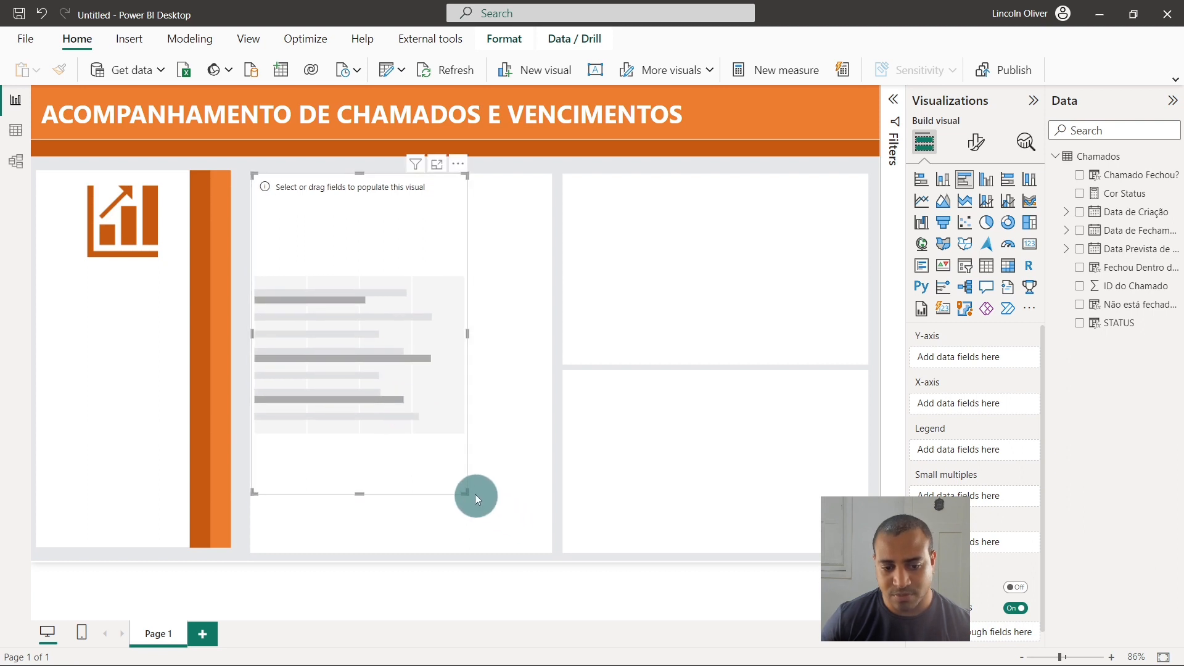
{"action": "left_click_drag", "start_coordinate": [467, 493], "coordinate": [549, 548]}
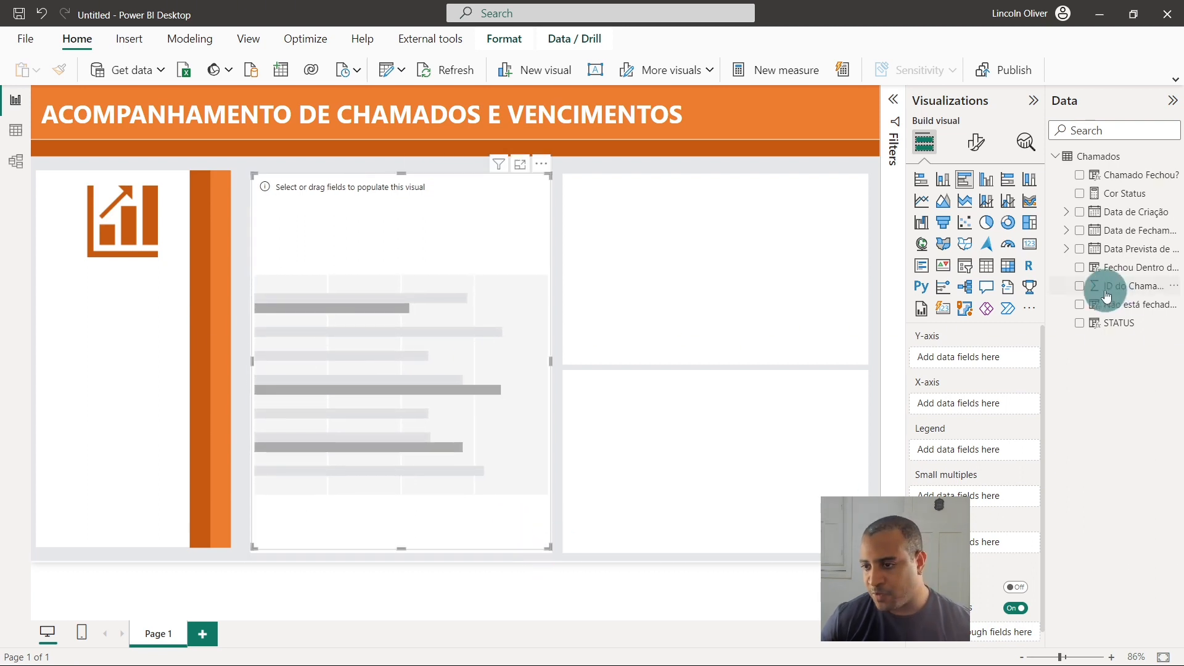
Put STATUS on the bar chart's Y-axis and ID do Chamado on its X-axis, aggregated as Count
{"action": "left_click_drag", "start_coordinate": [1122, 330], "coordinate": [950, 361]}
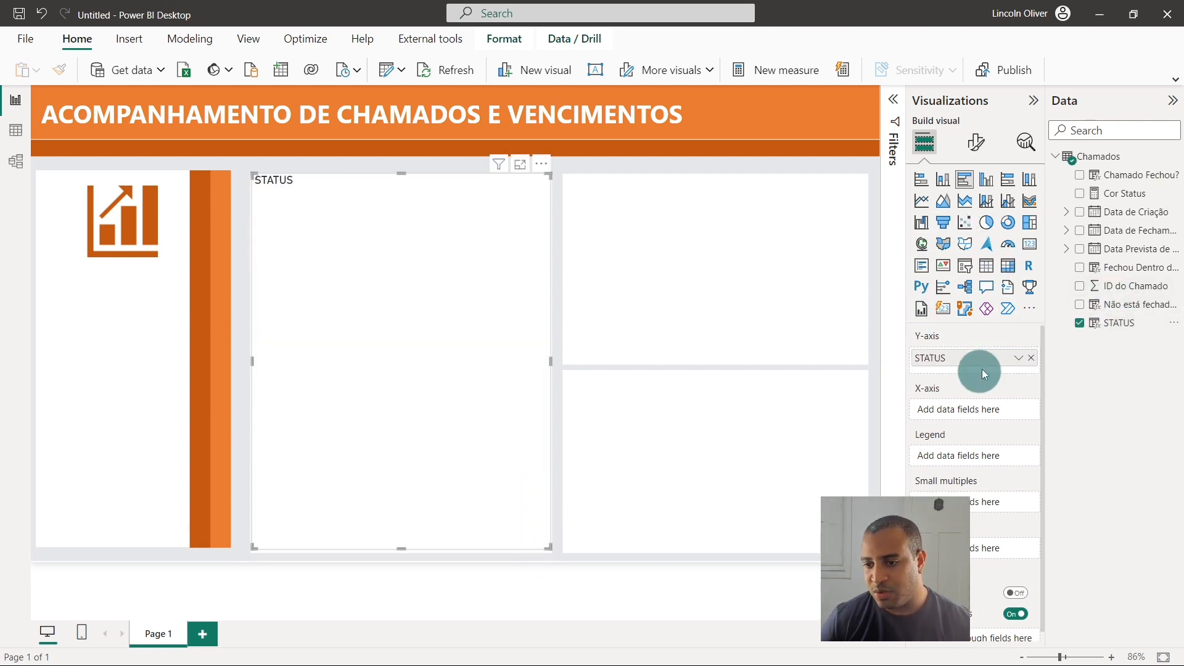
{"action": "left_click_drag", "start_coordinate": [1129, 286], "coordinate": [992, 415]}
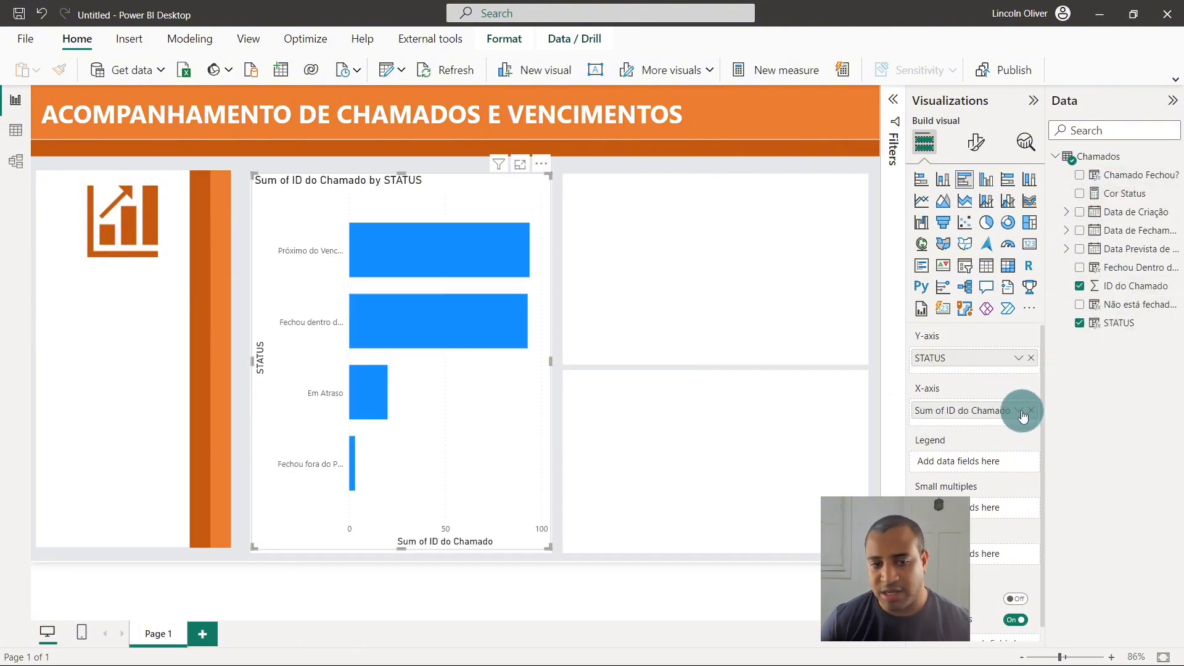
{"action": "left_click", "coordinate": [1018, 410]}
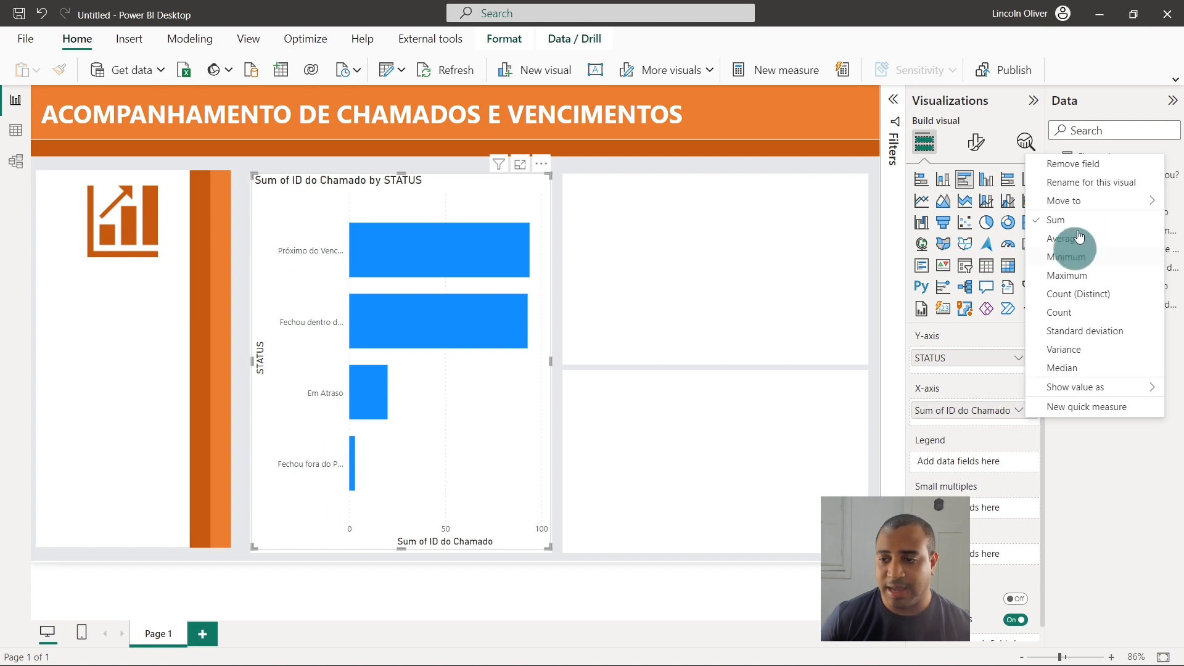
{"action": "left_click", "coordinate": [1095, 311]}
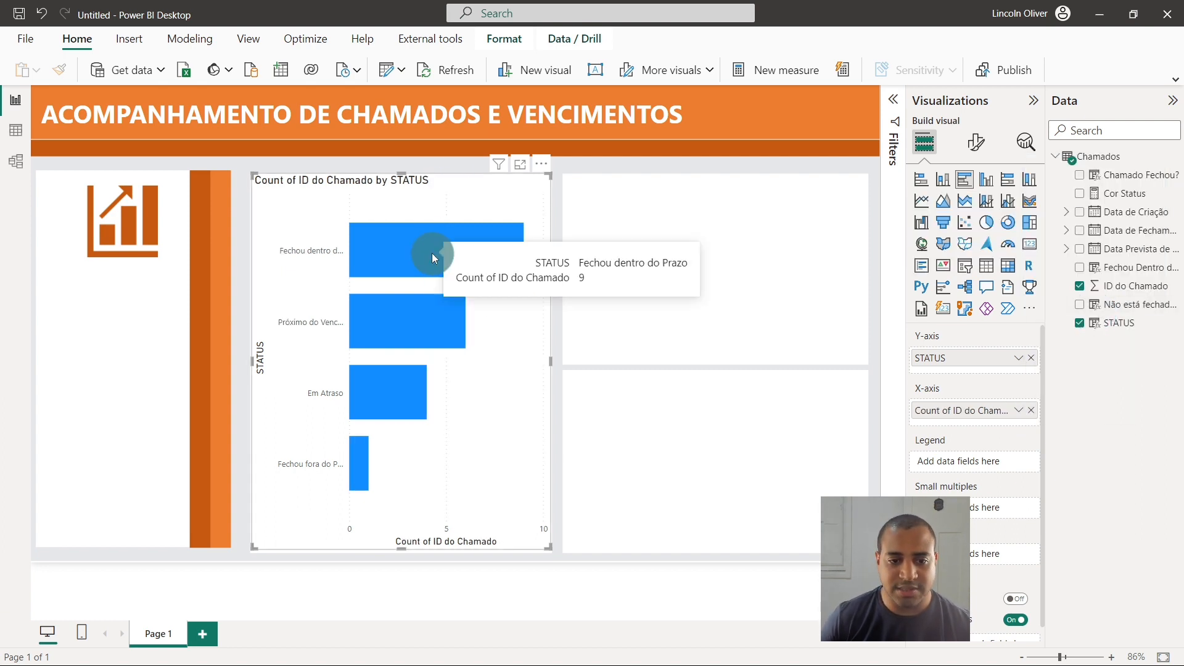
Insert a pie chart and fit it to the upper blank panel beside the bar chart
{"action": "left_click", "coordinate": [750, 464]}
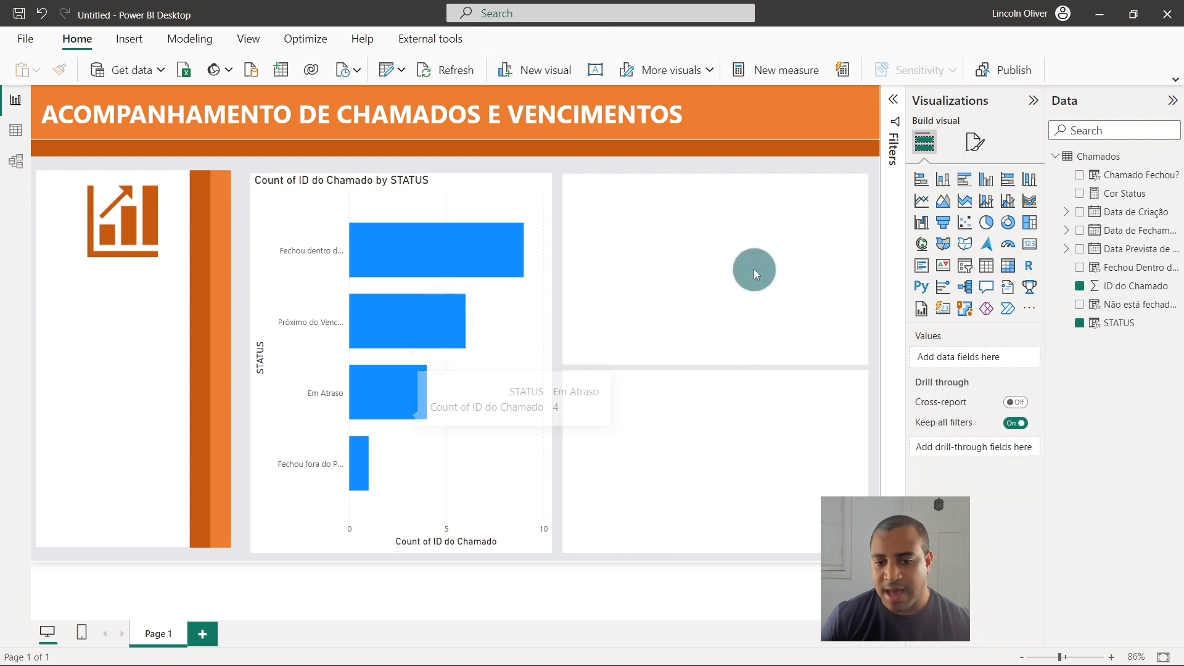
{"action": "left_click", "coordinate": [982, 230]}
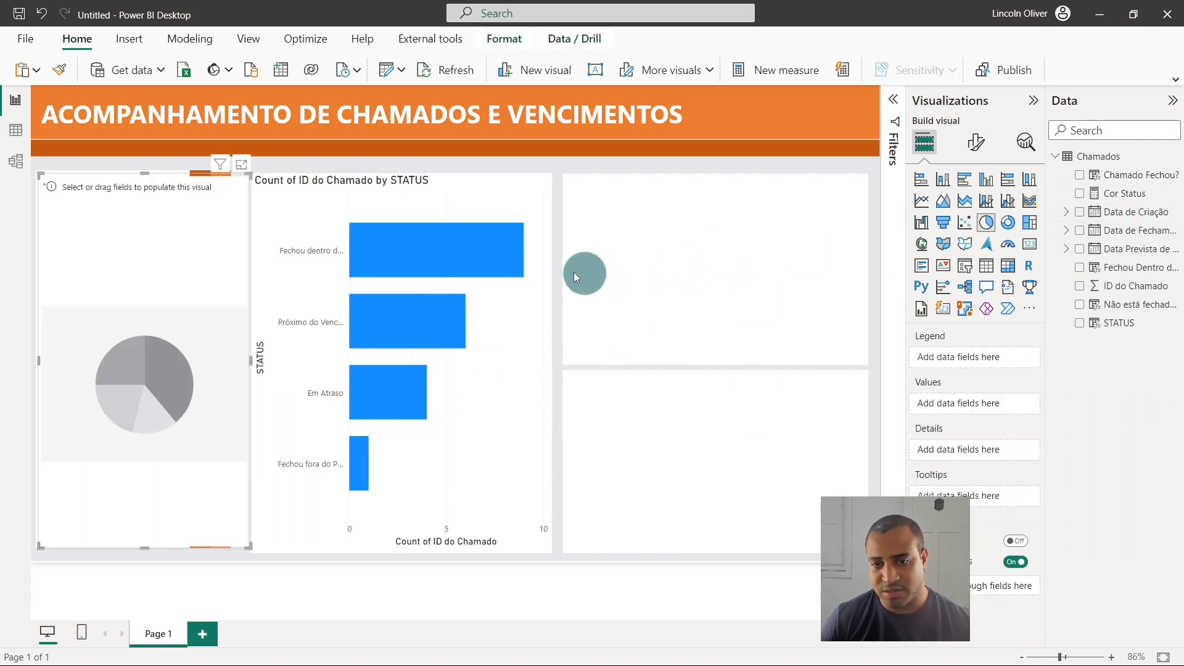
{"action": "left_click_drag", "start_coordinate": [111, 318], "coordinate": [682, 396]}
{"action": "left_click_drag", "start_coordinate": [697, 563], "coordinate": [734, 343]}
{"action": "left_click_drag", "start_coordinate": [727, 280], "coordinate": [694, 250]}
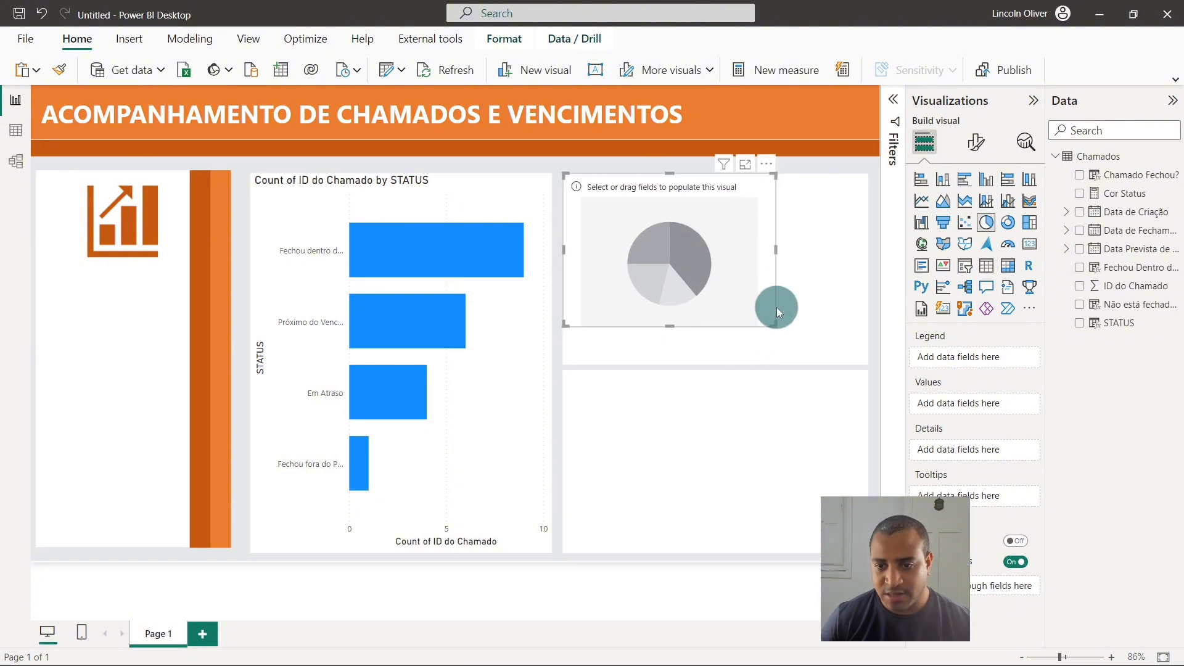
{"action": "left_click_drag", "start_coordinate": [775, 325], "coordinate": [867, 365]}
Set STATUS as the pie chart's legend and ID do Chamado as its values, aggregated as Count
{"action": "left_click_drag", "start_coordinate": [1103, 333], "coordinate": [971, 364]}
{"action": "left_click_drag", "start_coordinate": [1122, 286], "coordinate": [981, 410]}
{"action": "left_click", "coordinate": [1019, 408]}
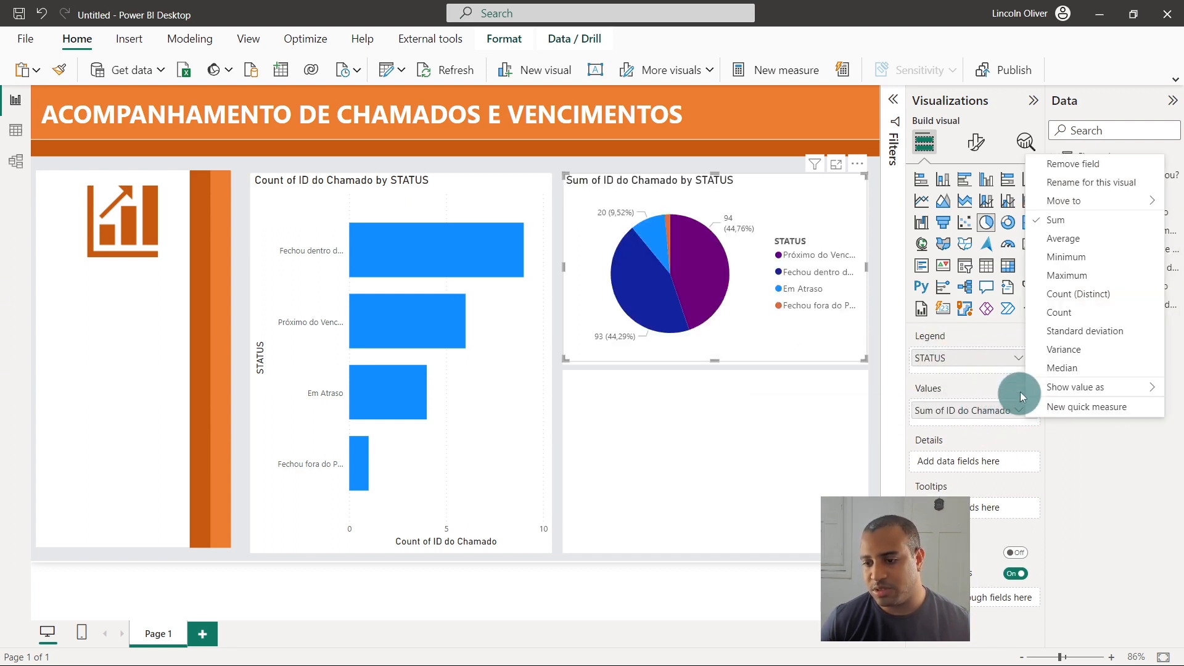
{"action": "left_click", "coordinate": [1058, 312]}
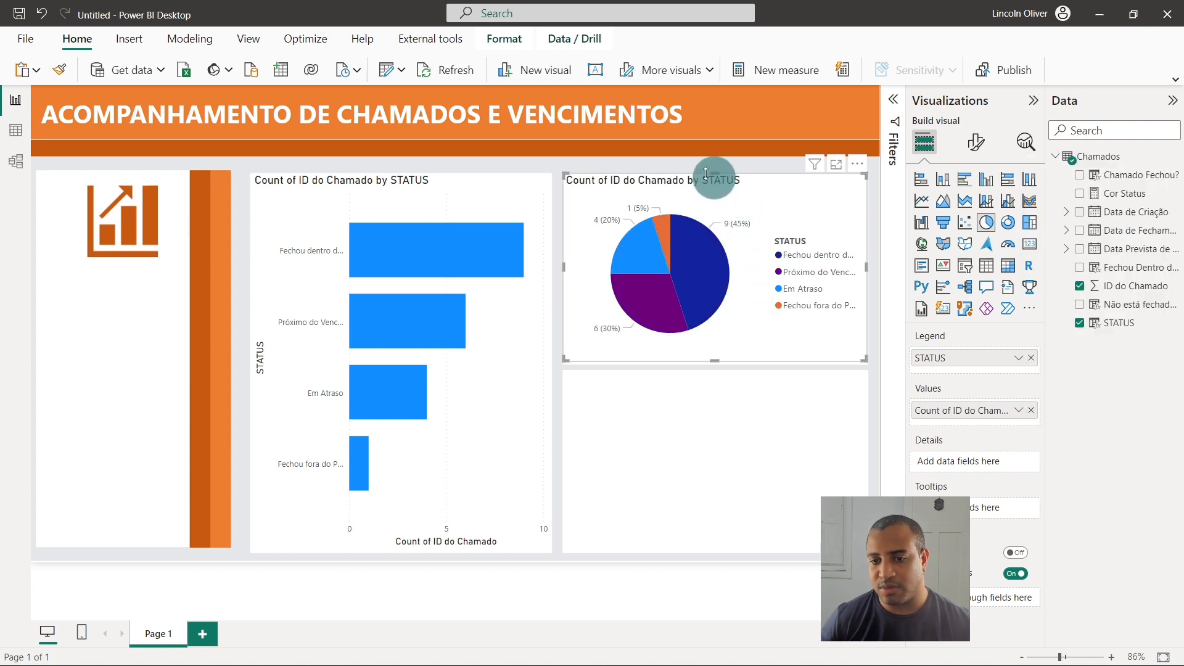
{"action": "mouse_move", "coordinate": [707, 299]}
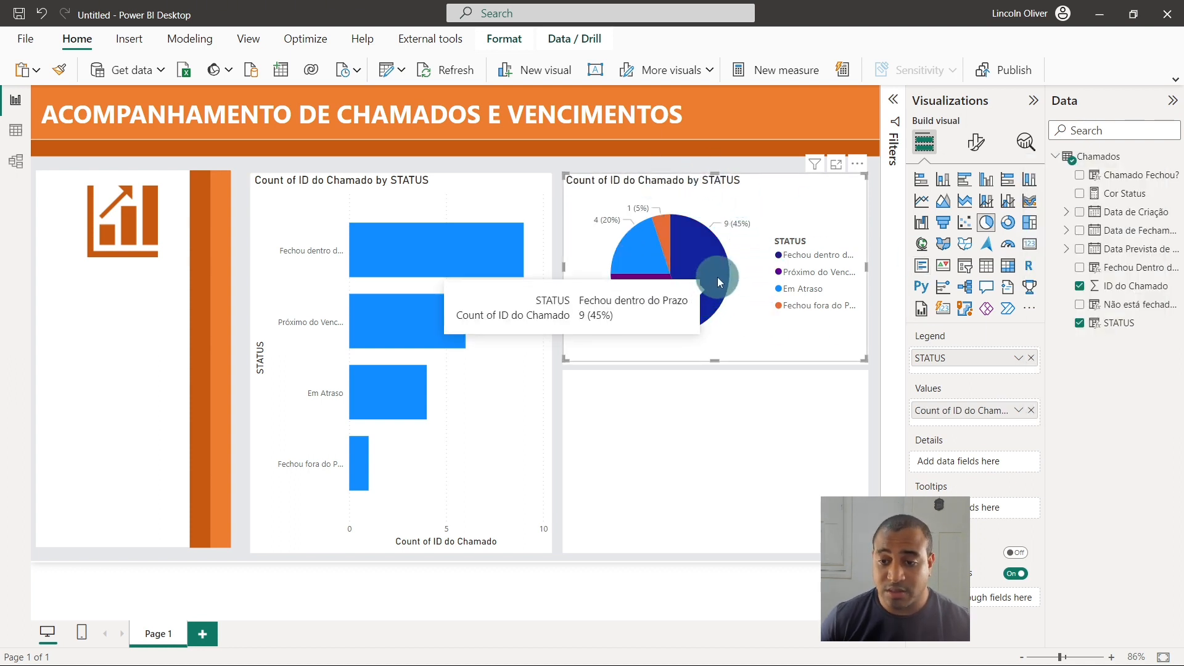
{"action": "mouse_move", "coordinate": [643, 297]}
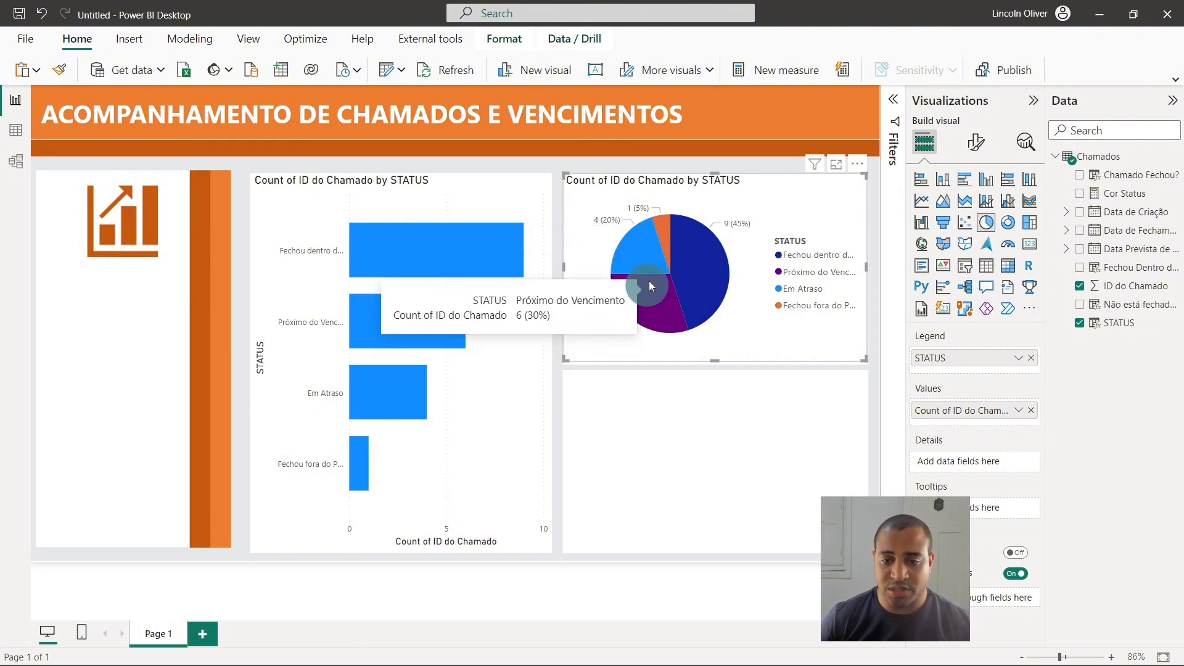
Insert an empty table visual and place it in the blank panel below the pie chart
{"action": "left_click", "coordinate": [697, 461]}
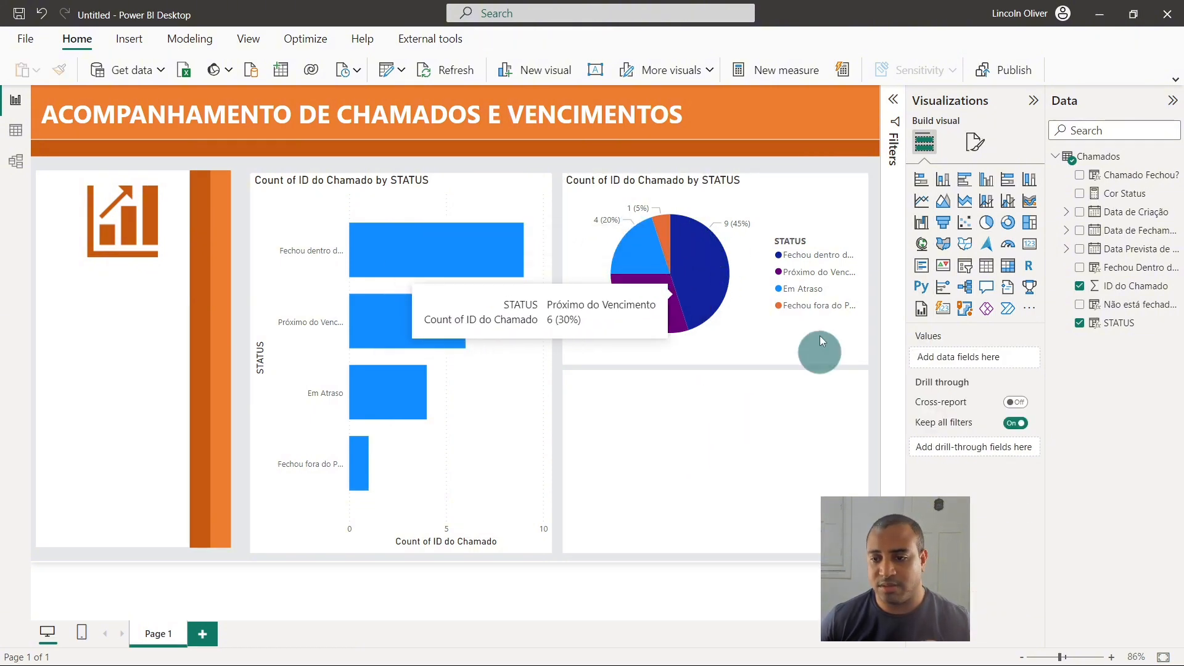
{"action": "left_click", "coordinate": [985, 265]}
{"action": "left_click_drag", "start_coordinate": [140, 291], "coordinate": [632, 255]}
{"action": "left_click_drag", "start_coordinate": [729, 115], "coordinate": [700, 400]}
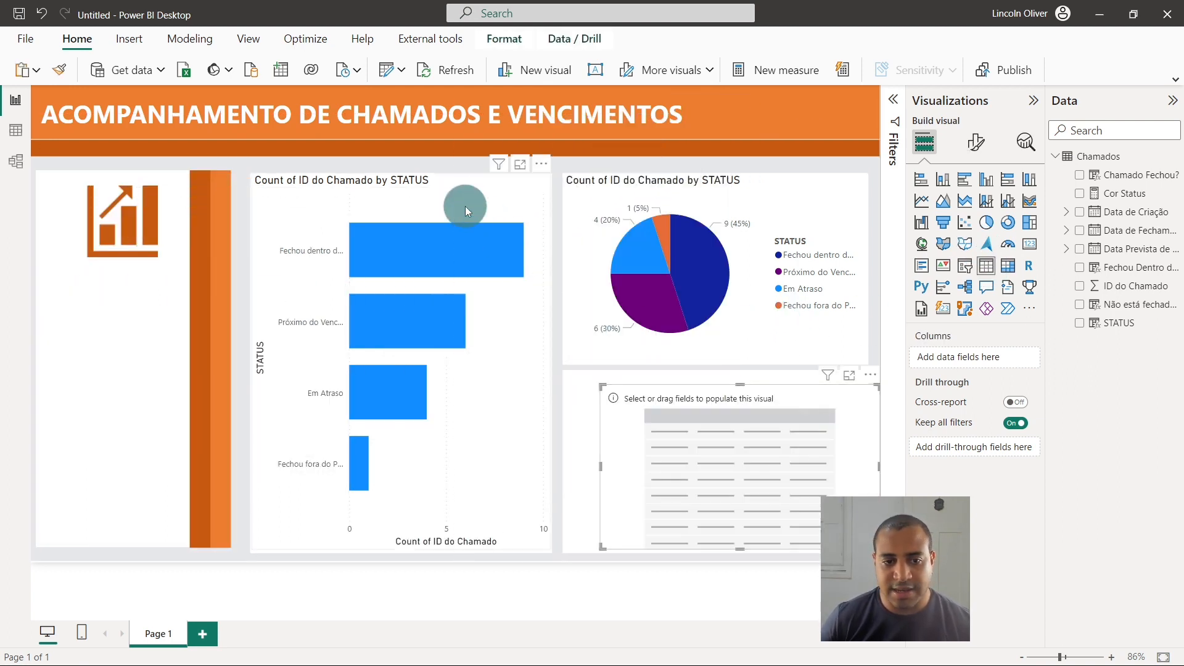
Enable individual bar colours for every status in the bar chart and open the colour choices for Fechou dentro do Prazo
{"action": "left_click", "coordinate": [465, 205]}
{"action": "left_click", "coordinate": [977, 143]}
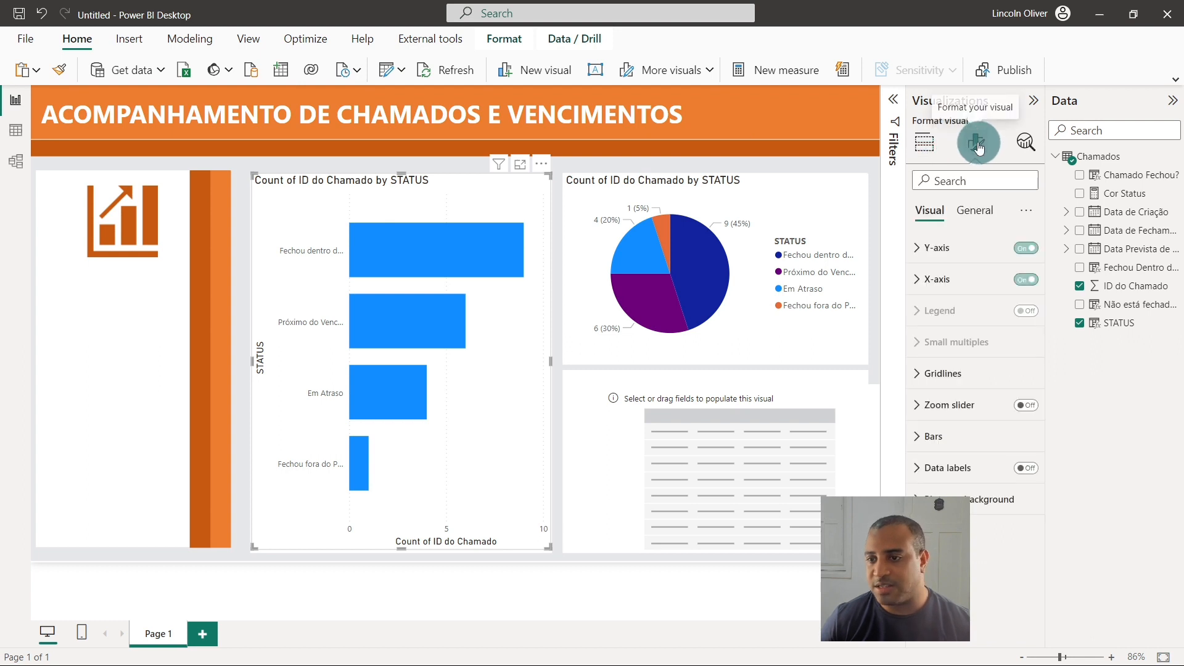
{"action": "left_click", "coordinate": [959, 435]}
{"action": "scroll", "coordinate": [981, 398], "scroll_direction": "down", "scroll_amount": 1}
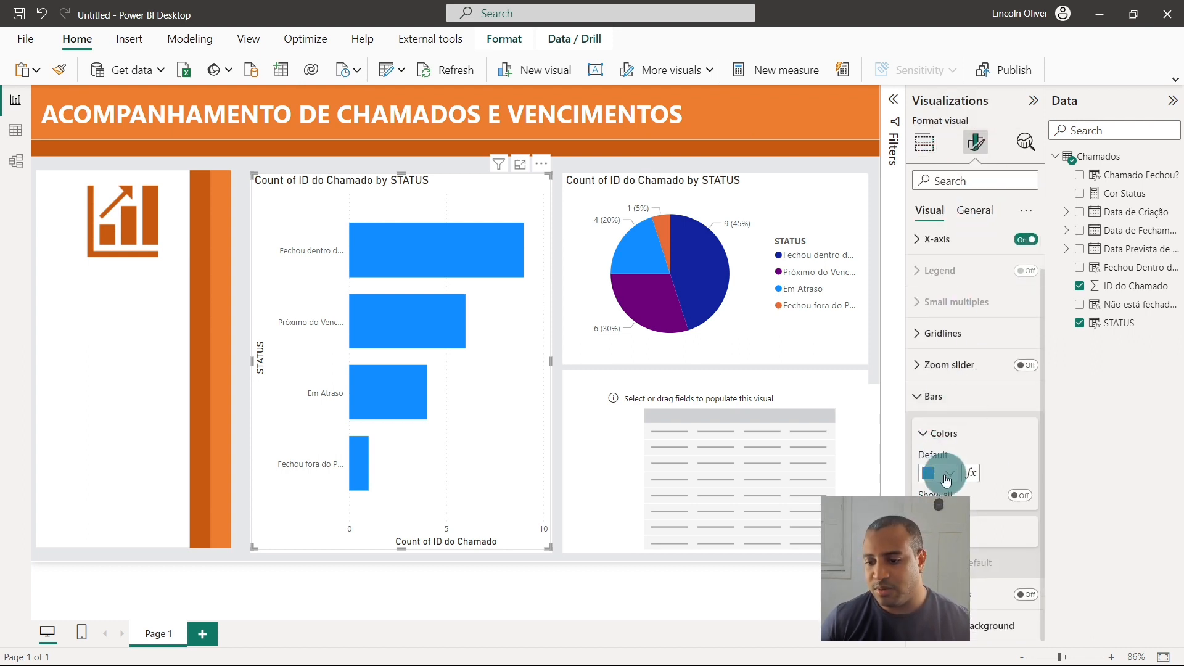
{"action": "left_click", "coordinate": [1020, 495]}
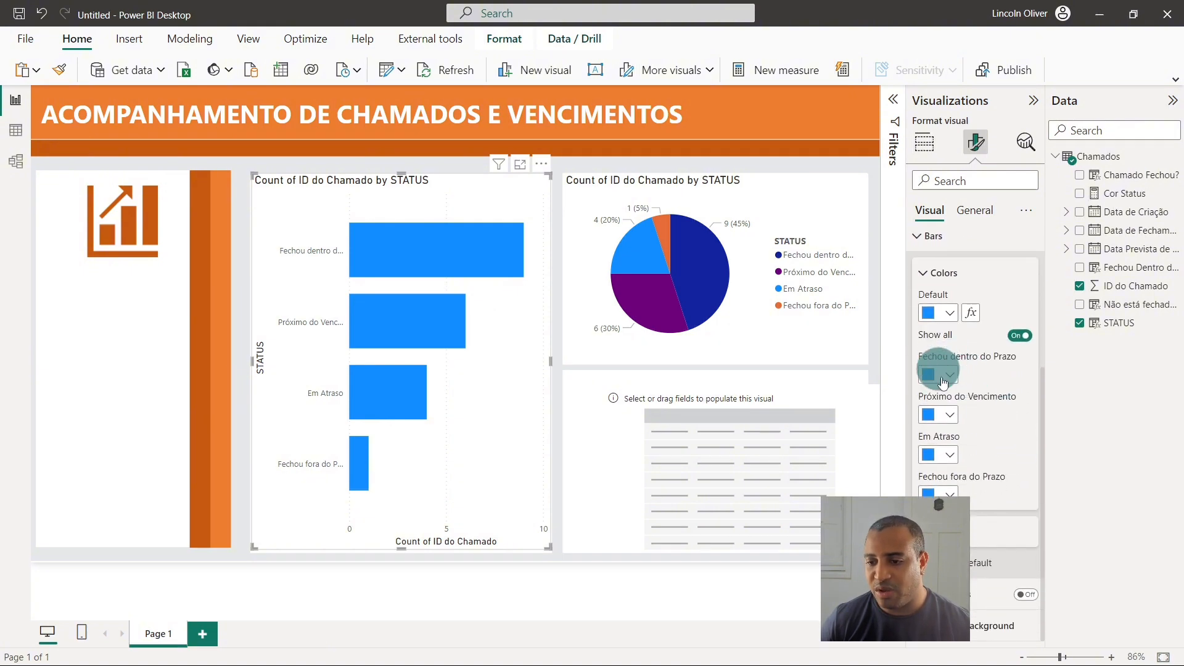
{"action": "left_click", "coordinate": [937, 370]}
{"action": "left_click", "coordinate": [1135, 375]}
Fit the empty table visual to the blank panel below the pie chart and return to its field setup
{"action": "left_click_drag", "start_coordinate": [746, 427], "coordinate": [706, 420]}
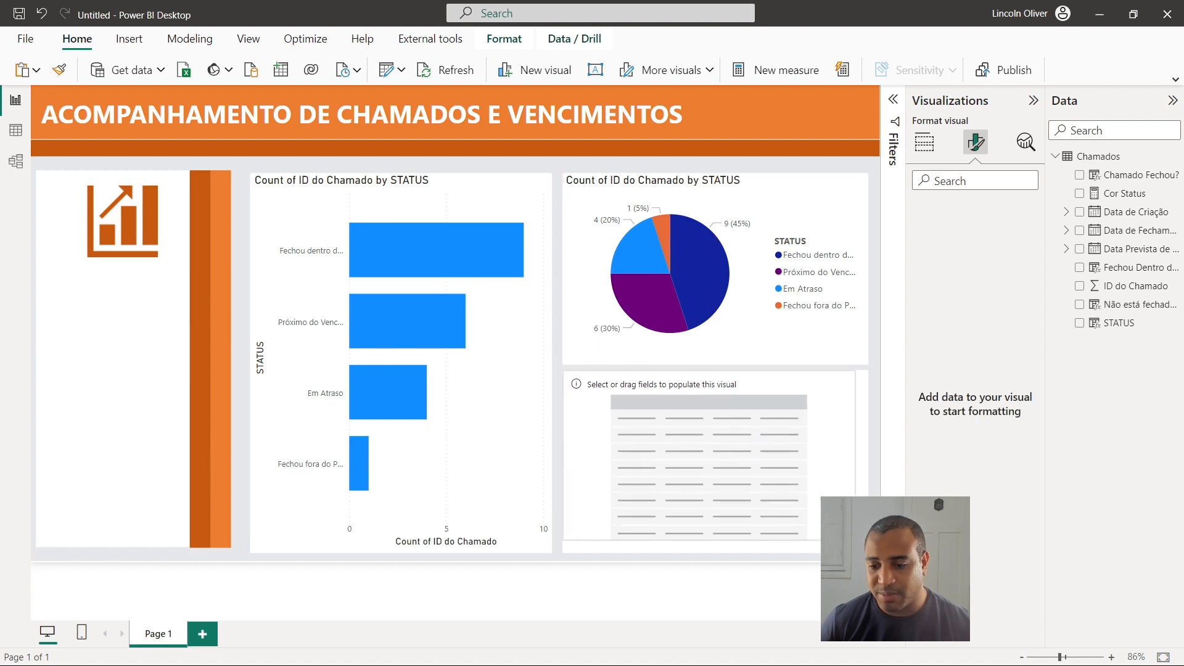
{"action": "left_click", "coordinate": [927, 147]}
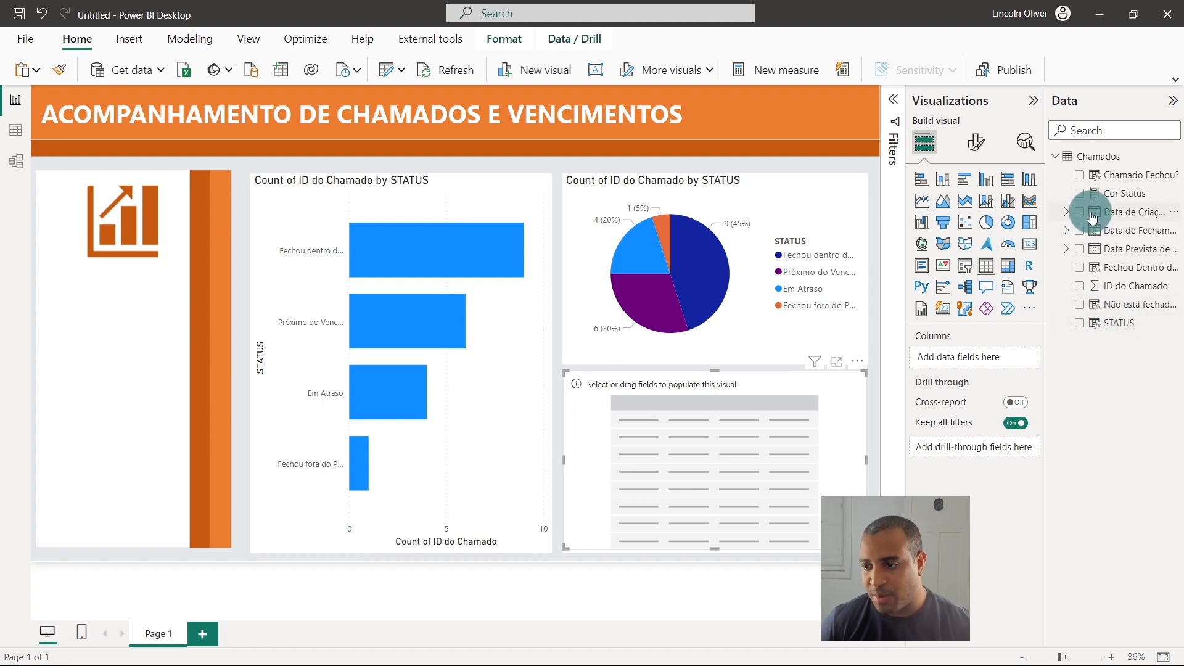
Add ID do Chamado to the table visual as individual values without summarization
{"action": "left_click", "coordinate": [1080, 286]}
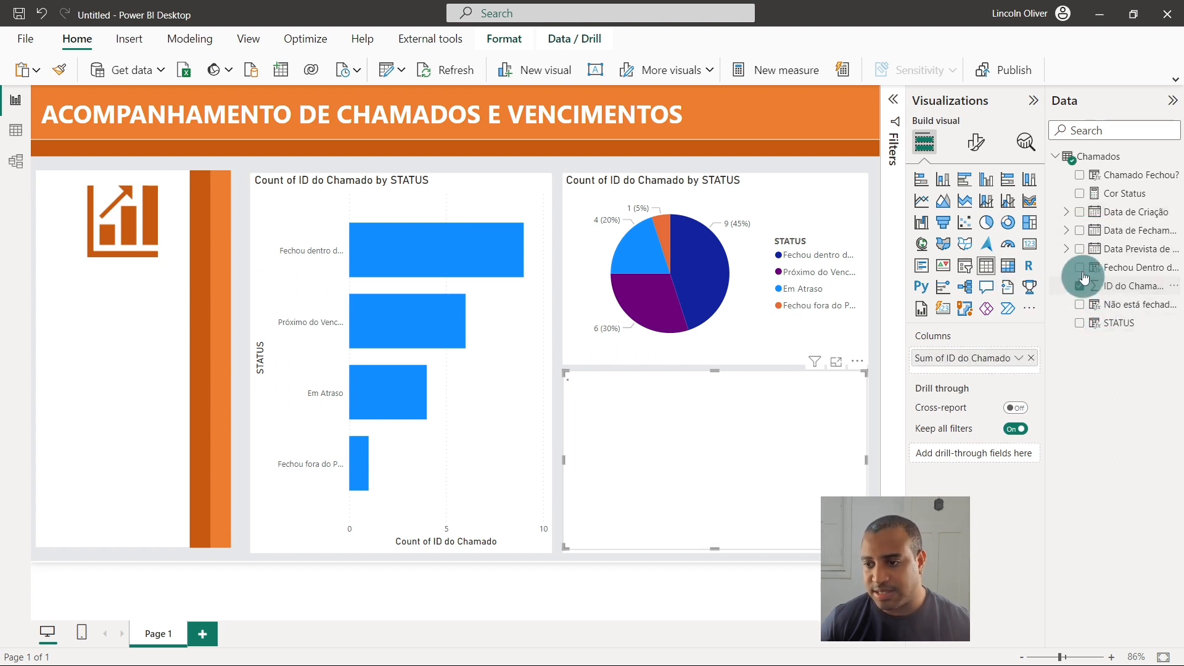
{"action": "left_click", "coordinate": [1018, 359]}
{"action": "left_click", "coordinate": [1069, 158]}
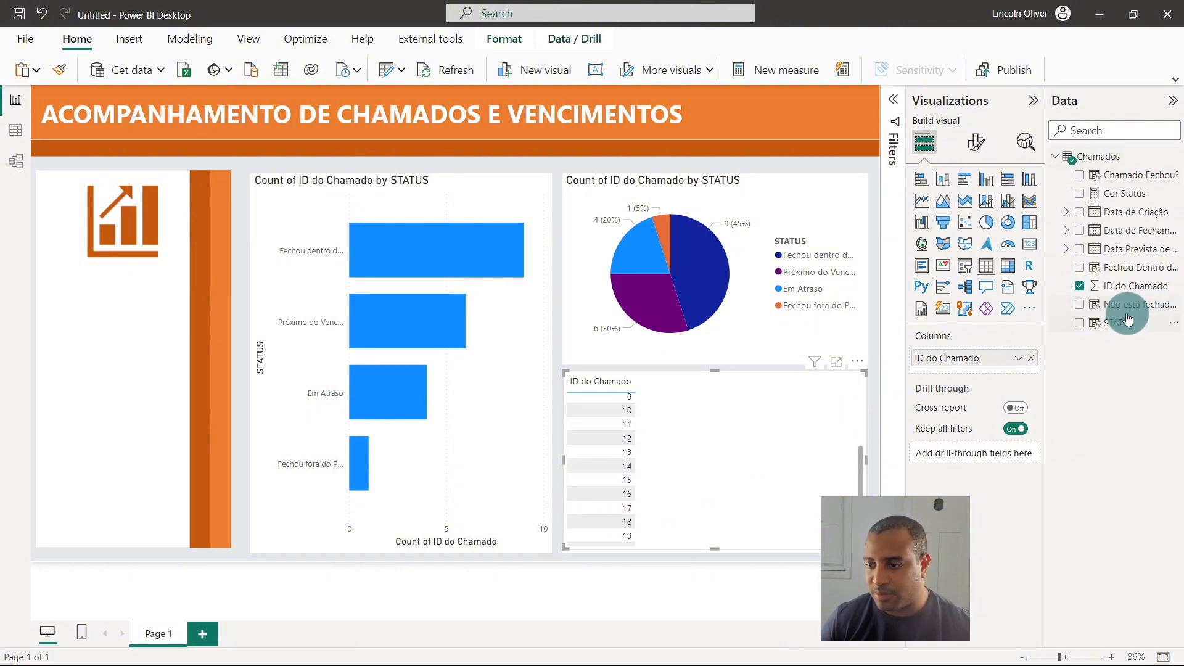
Add Data de Fechamento to the table as a plain date instead of a date hierarchy, and narrow its column slightly
{"action": "left_click", "coordinate": [1080, 230]}
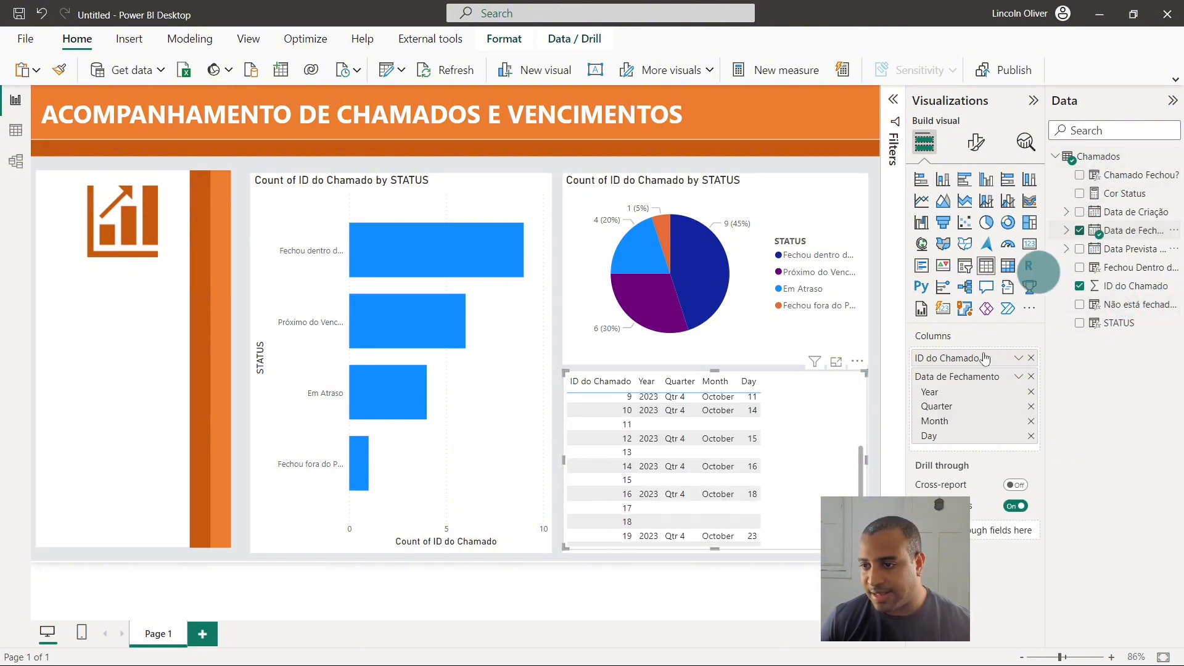
{"action": "left_click", "coordinate": [1018, 376]}
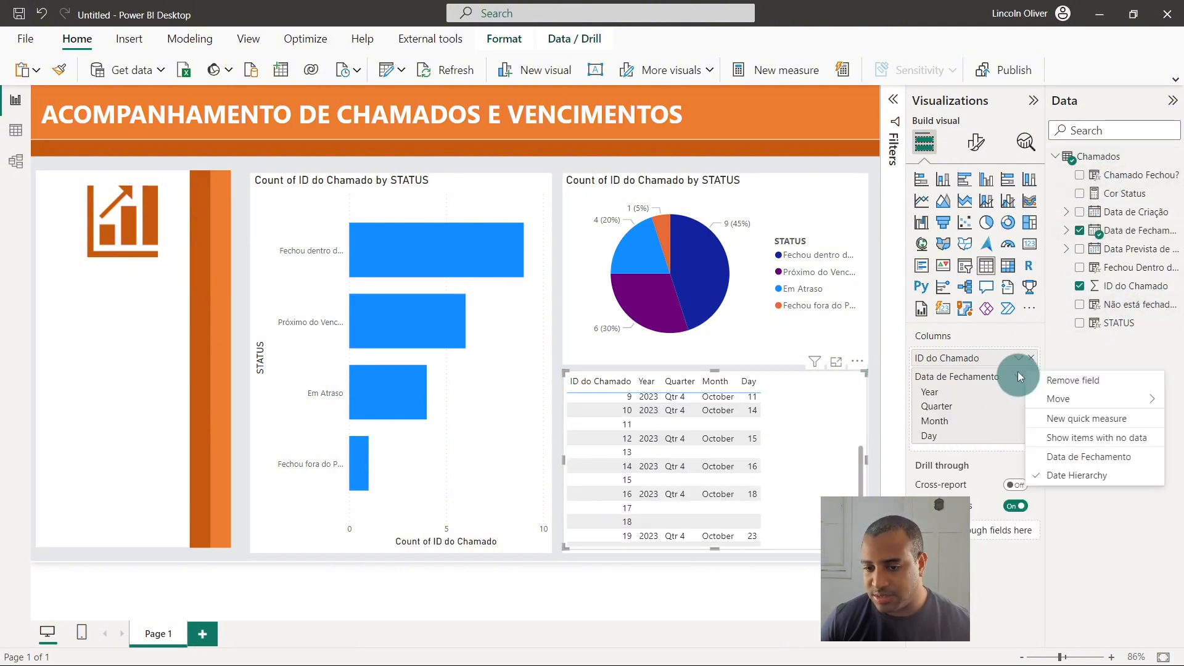
{"action": "left_click", "coordinate": [1079, 456]}
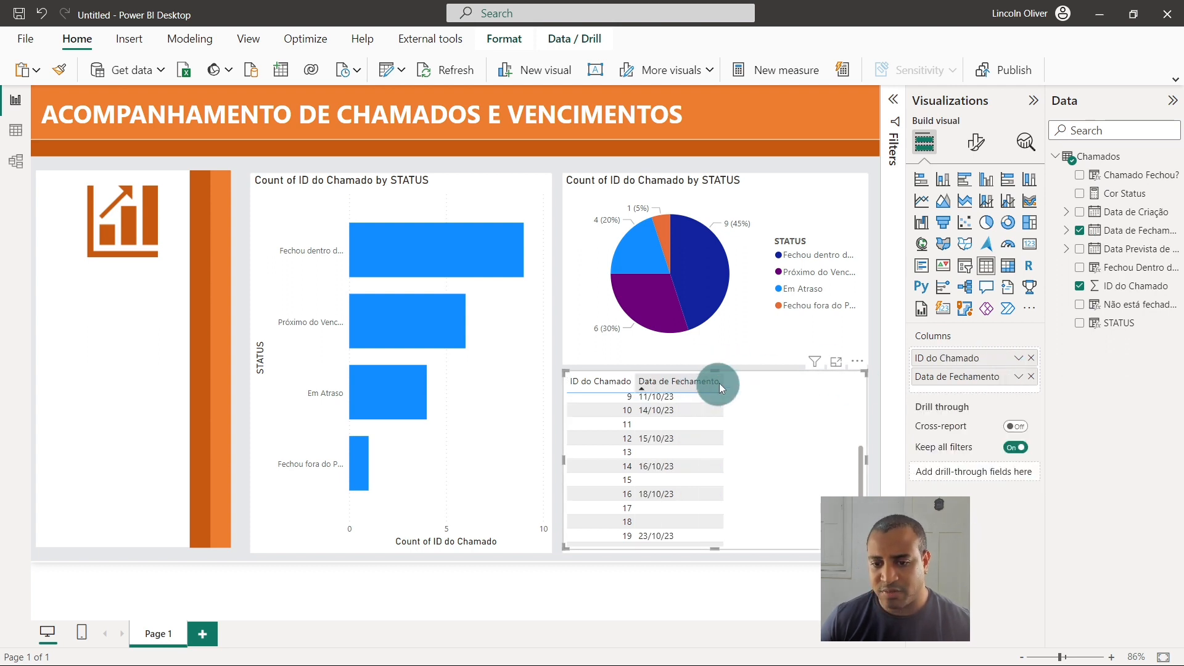
{"action": "left_click_drag", "start_coordinate": [721, 381], "coordinate": [710, 380]}
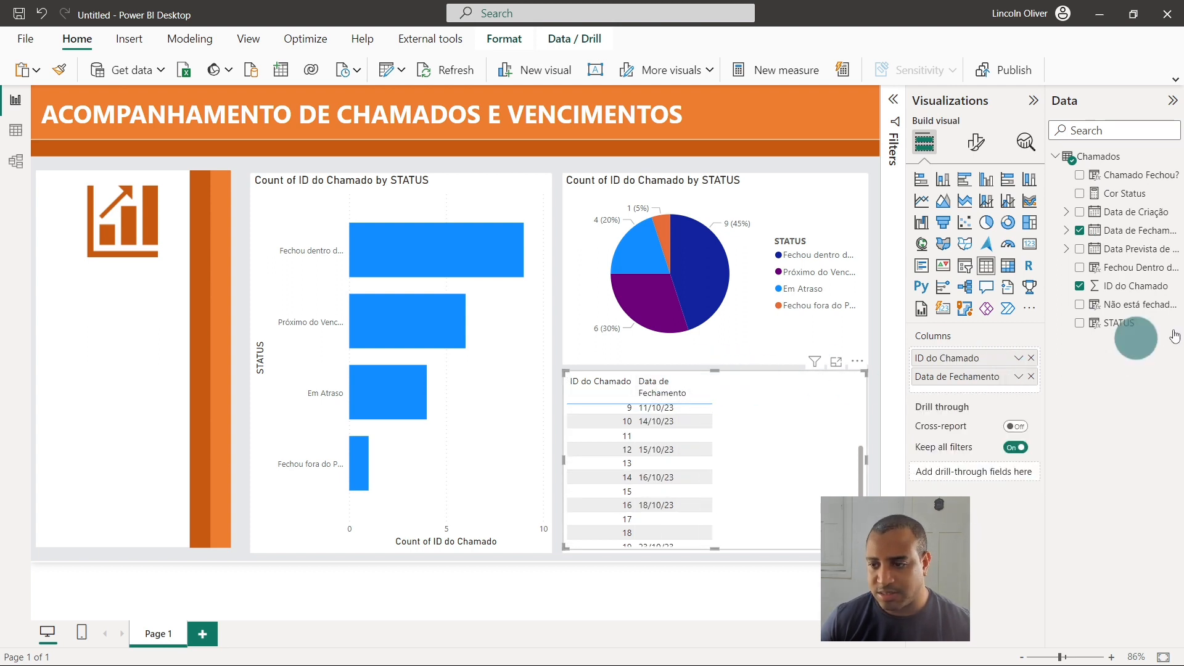
Add STATUS to the table and widen the Data de Fechamento column so its heading fits on one line
{"action": "left_click", "coordinate": [1079, 322]}
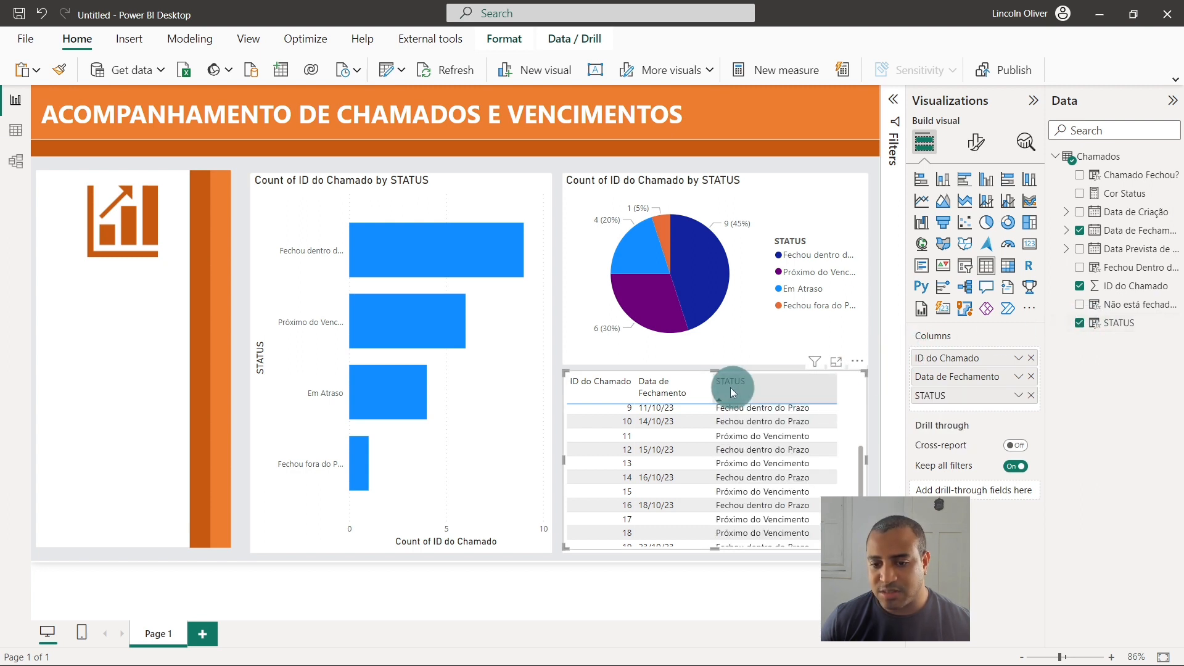
{"action": "left_click_drag", "start_coordinate": [710, 390], "coordinate": [727, 379]}
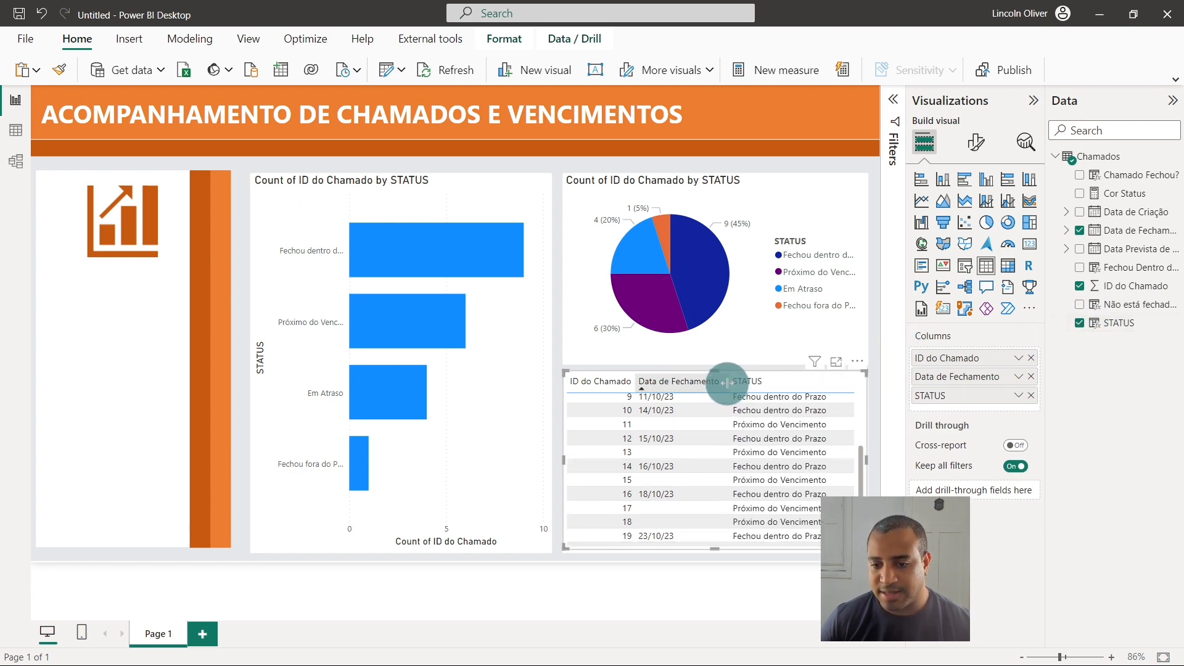
{"action": "scroll", "coordinate": [735, 397], "scroll_direction": "up", "scroll_amount": 3}
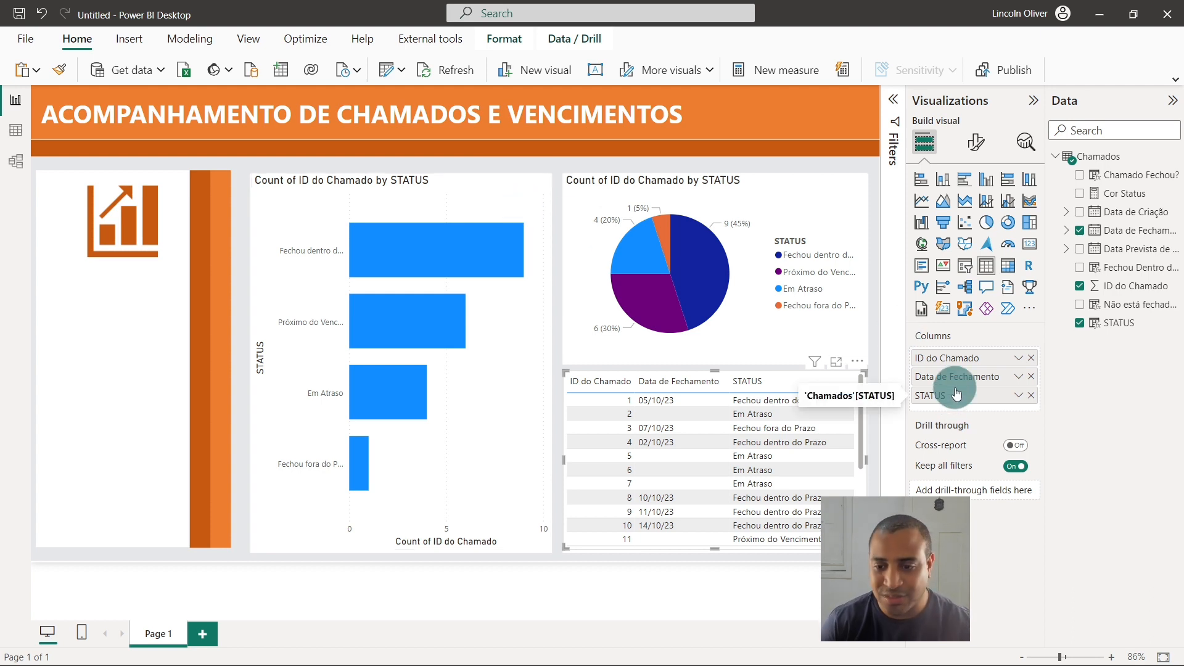
{"action": "left_click", "coordinate": [1017, 395]}
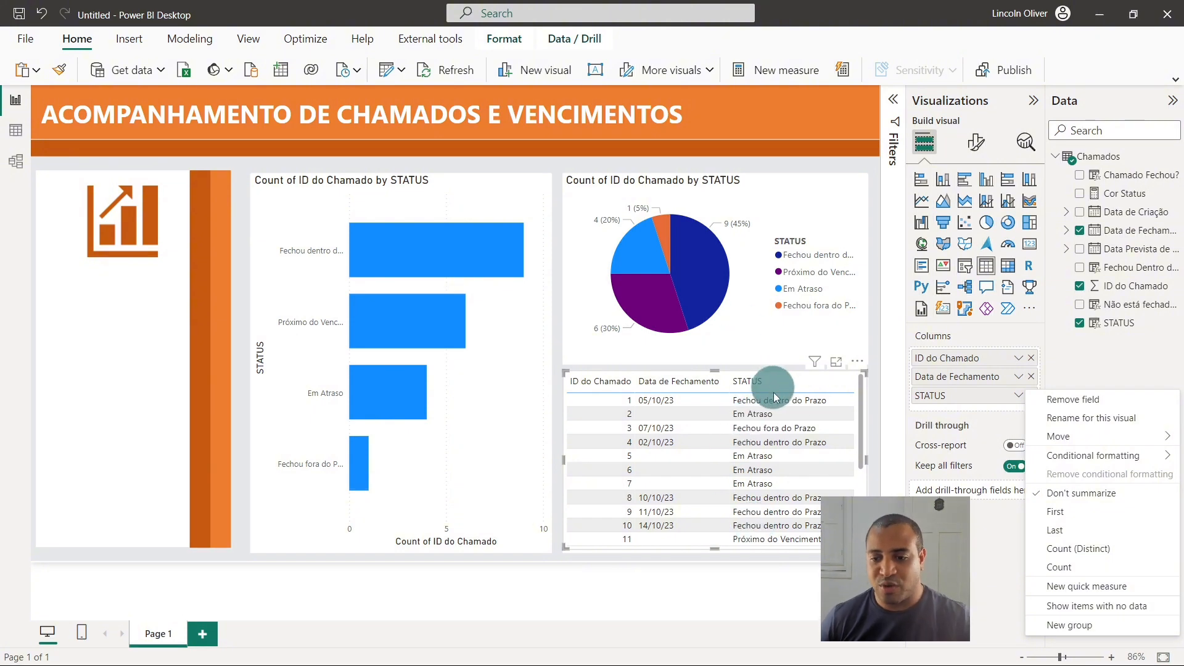
{"action": "mouse_move", "coordinate": [1131, 463]}
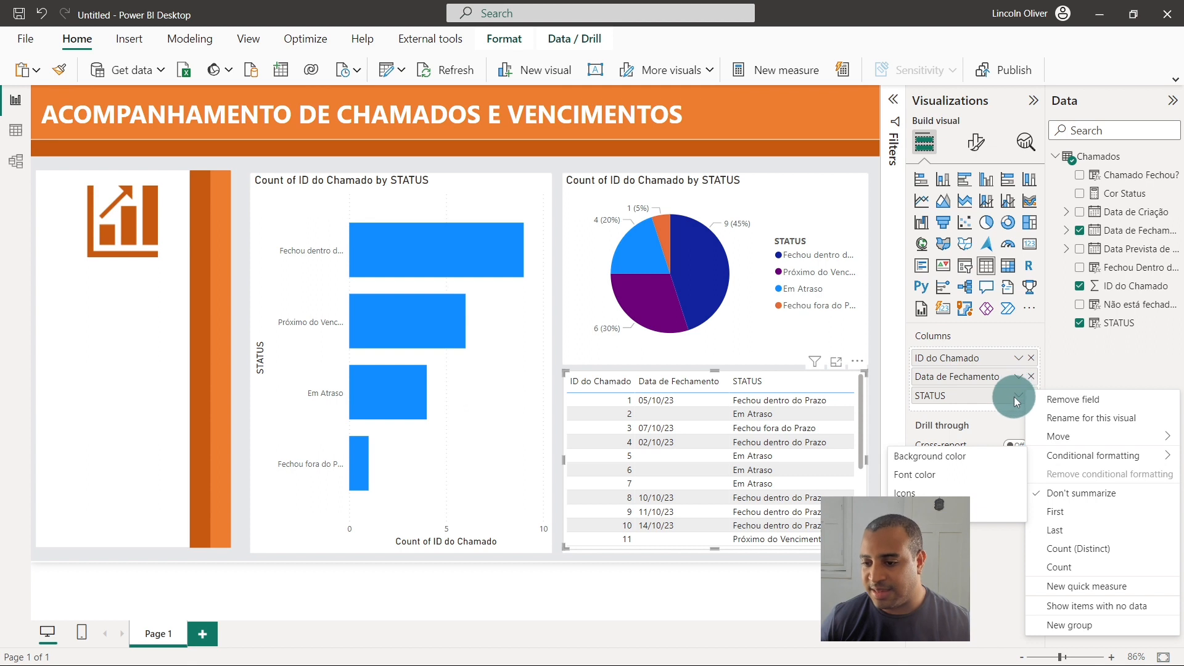
{"action": "left_click", "coordinate": [968, 462]}
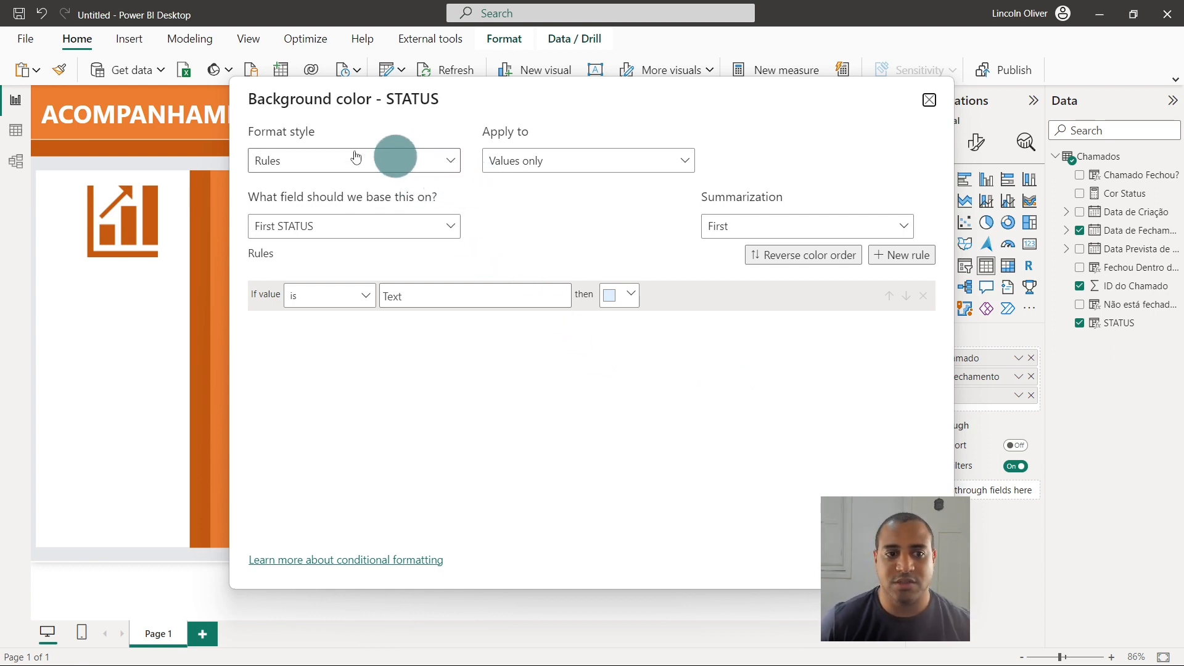
{"action": "left_click", "coordinate": [305, 155]}
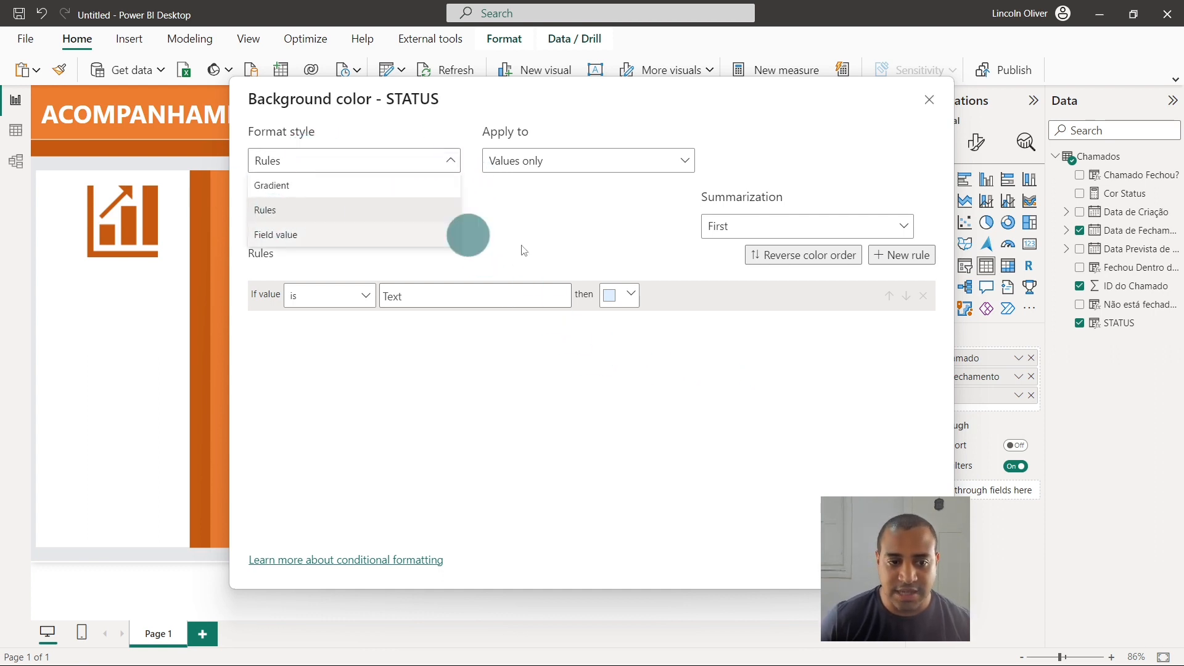
{"action": "left_click", "coordinate": [322, 210]}
{"action": "left_click", "coordinate": [379, 229]}
{"action": "left_click", "coordinate": [285, 157]}
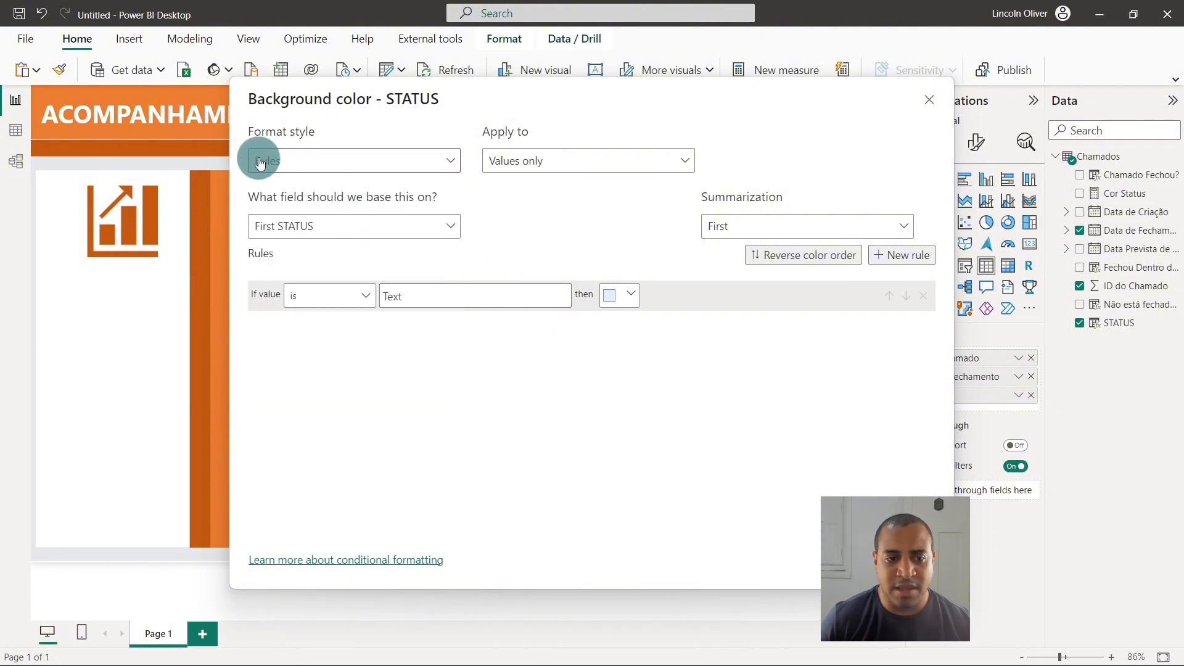
{"action": "left_click", "coordinate": [285, 157]}
{"action": "left_click", "coordinate": [328, 222]}
{"action": "left_click", "coordinate": [582, 232]}
{"action": "left_click", "coordinate": [355, 220]}
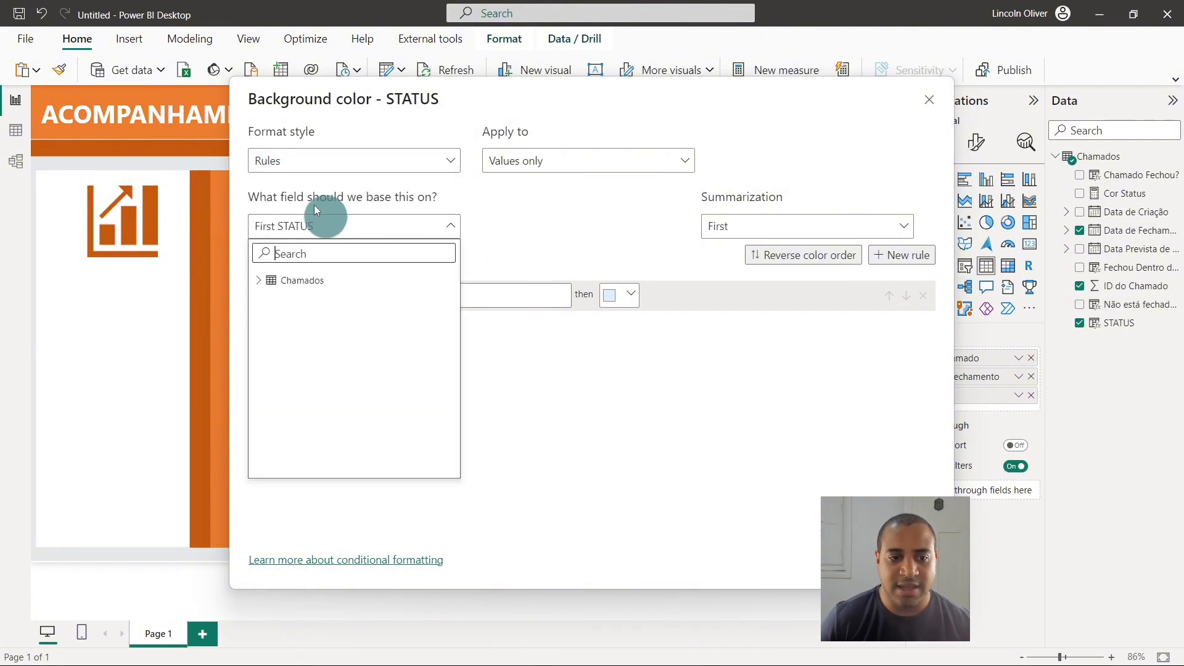
{"action": "left_click", "coordinate": [270, 282]}
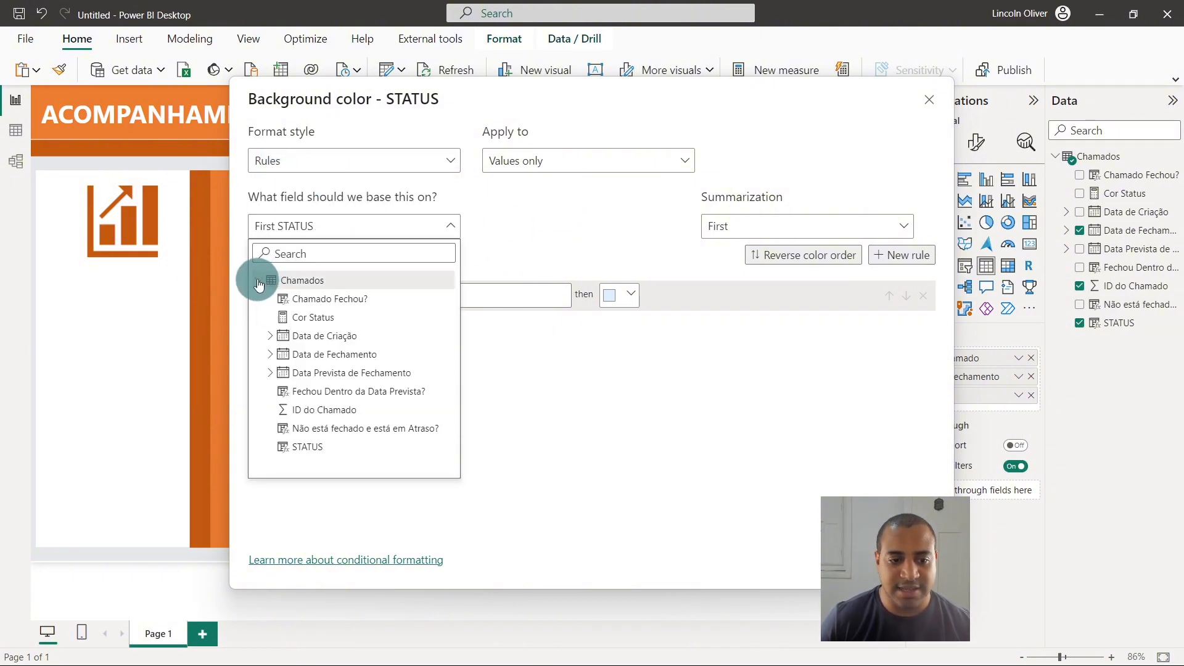
{"action": "left_click", "coordinate": [352, 317]}
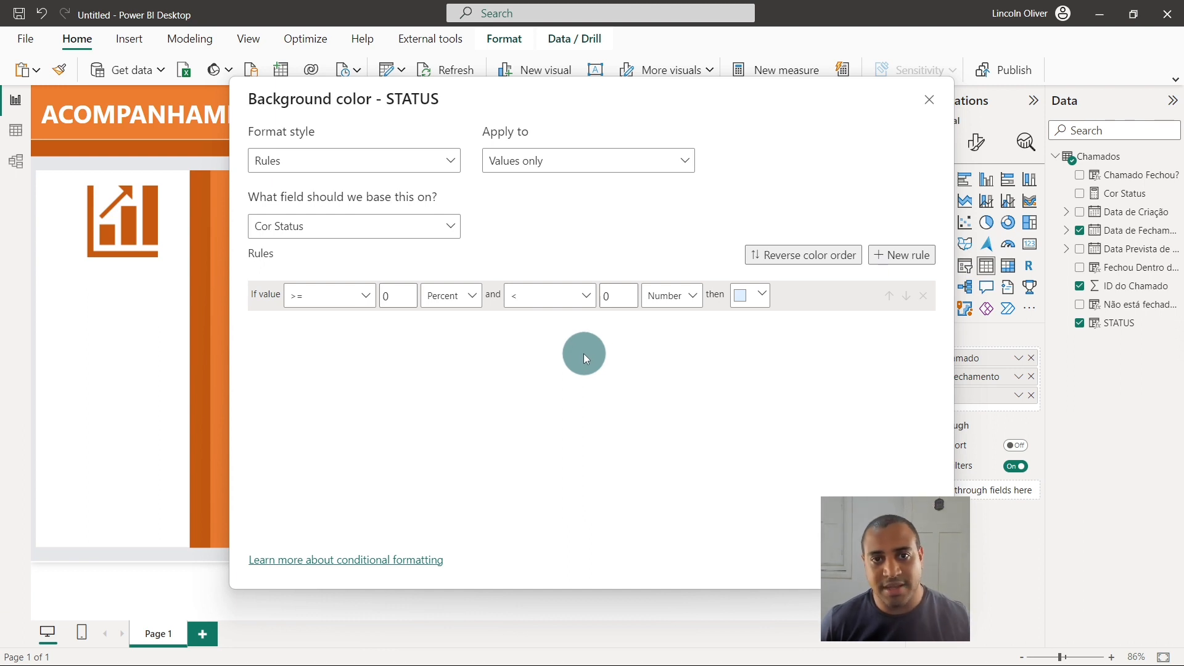
{"action": "left_click", "coordinate": [324, 304]}
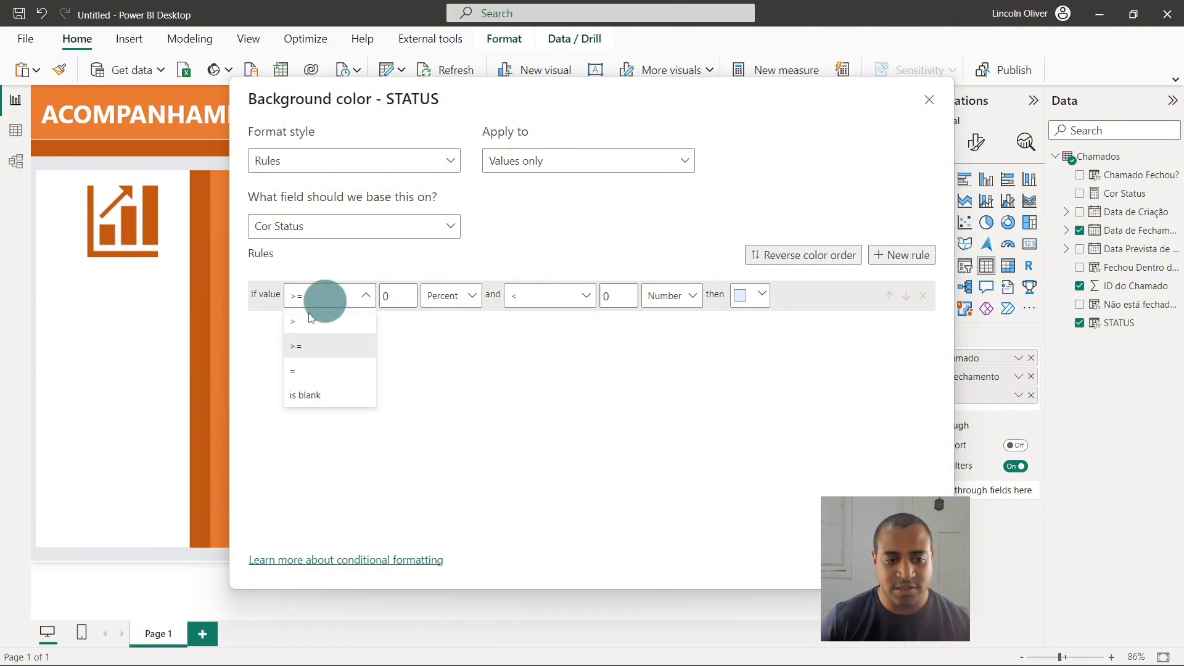
{"action": "left_click", "coordinate": [300, 381]}
{"action": "left_click", "coordinate": [399, 296]}
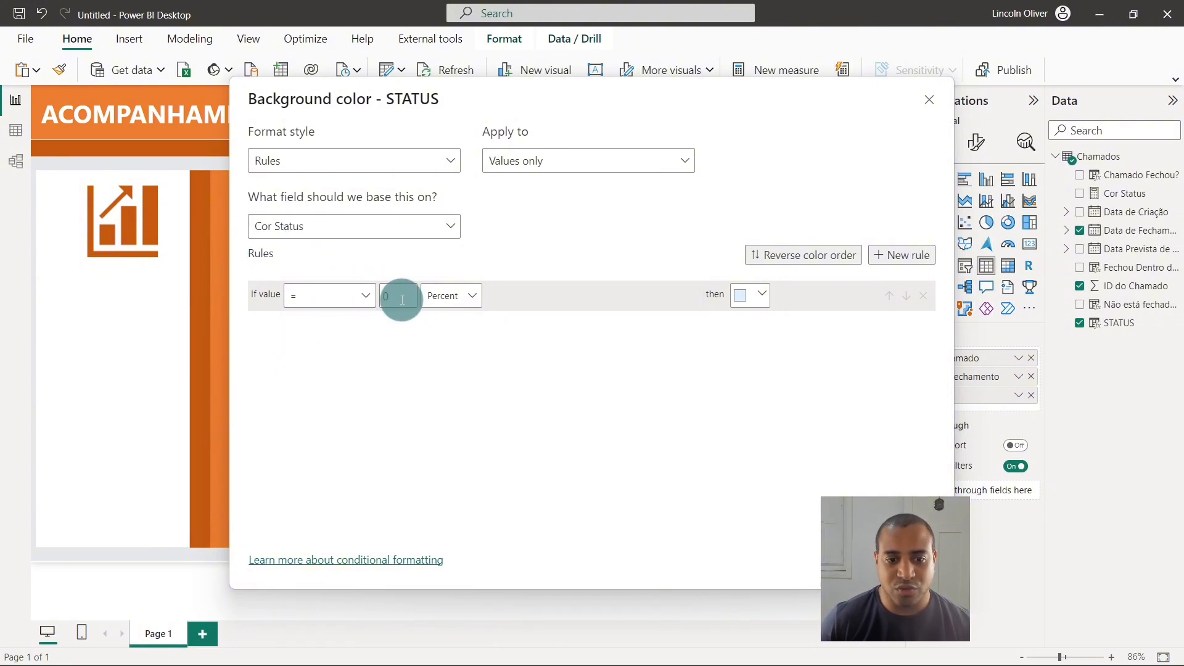
{"action": "left_click", "coordinate": [866, 562]}
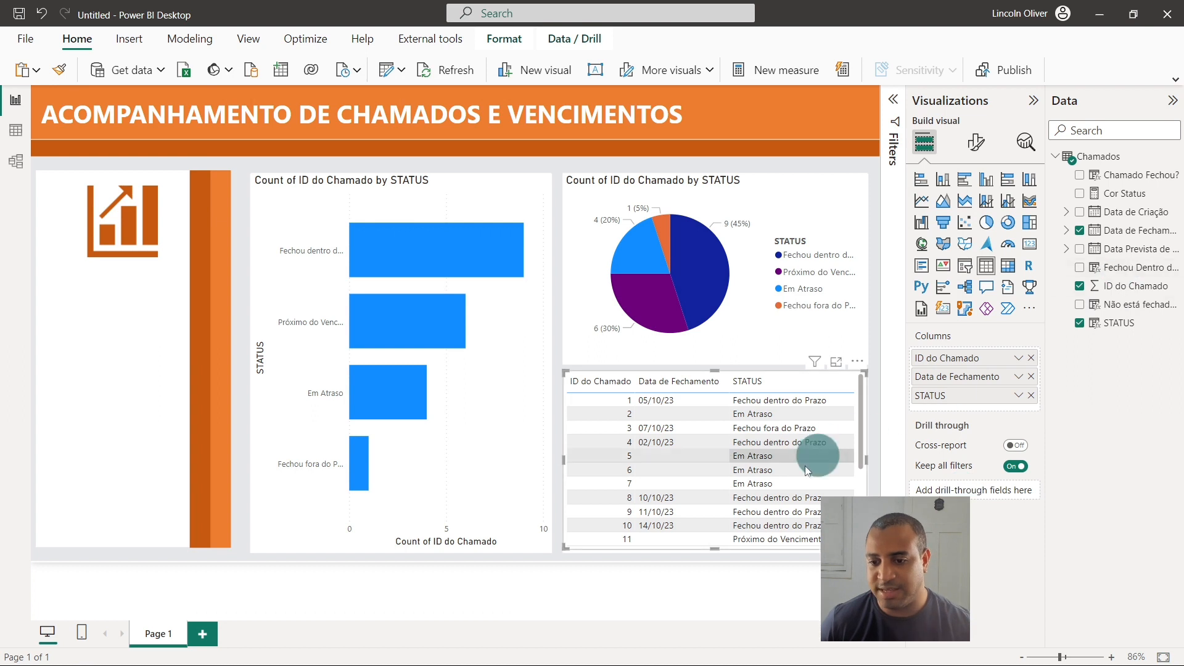
Narrow the Data de Fechamento column and add the Cor Status measure as the table's last column
{"action": "left_click_drag", "start_coordinate": [730, 386], "coordinate": [692, 384]}
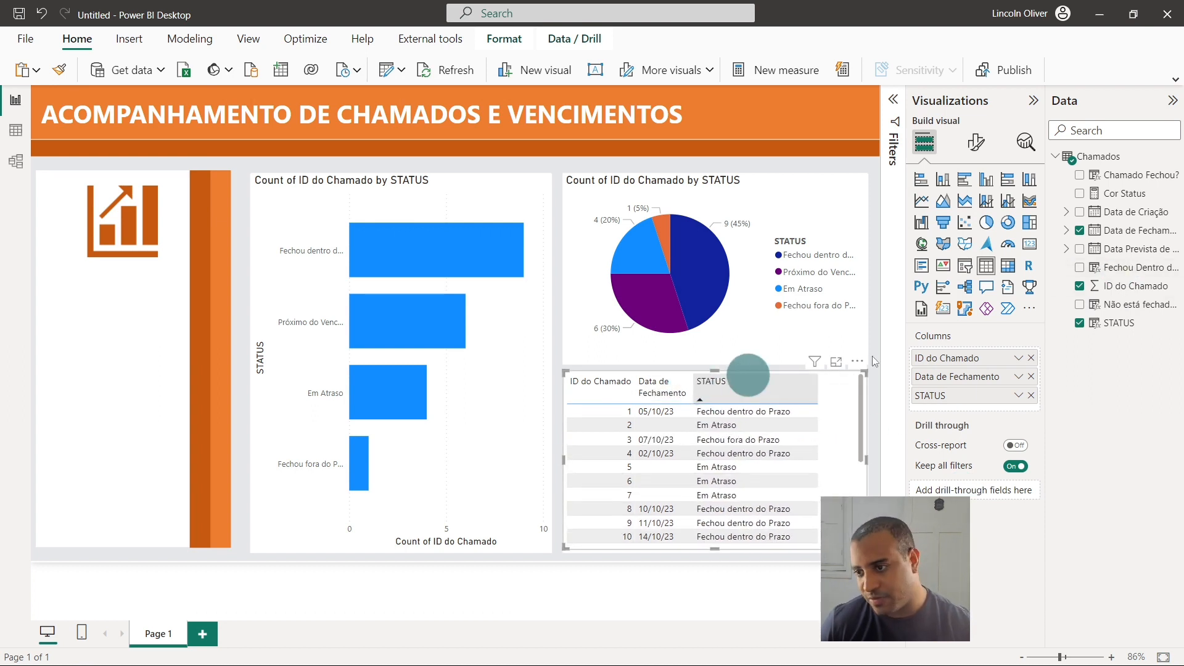
{"action": "left_click", "coordinate": [1081, 194]}
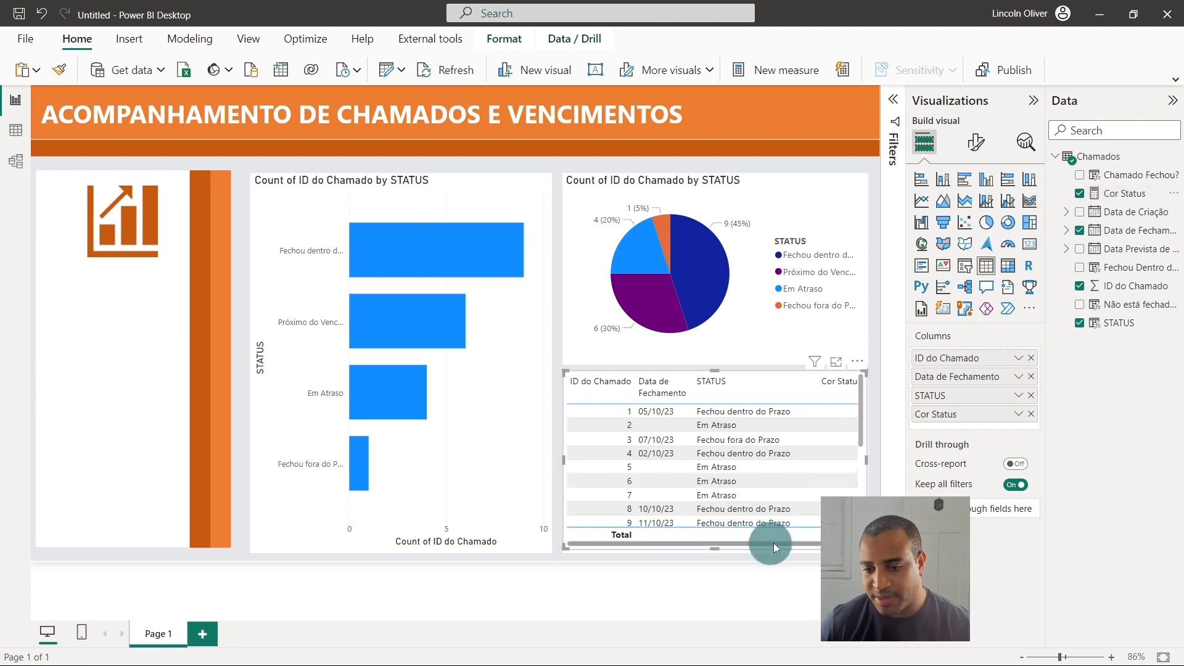
{"action": "left_click_drag", "start_coordinate": [772, 547], "coordinate": [781, 546]}
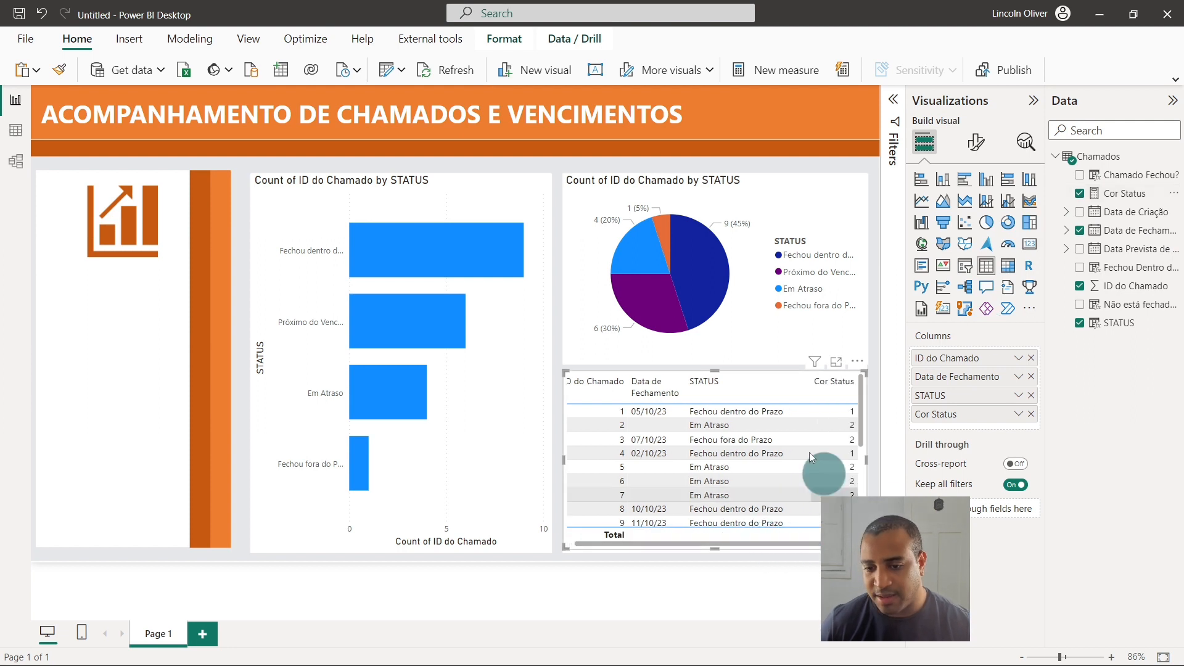
Compare Cor Status with STATUS across the rows, sorting the table by Cor Status descending and by ID do Chamado ascending
{"action": "left_click", "coordinate": [840, 389]}
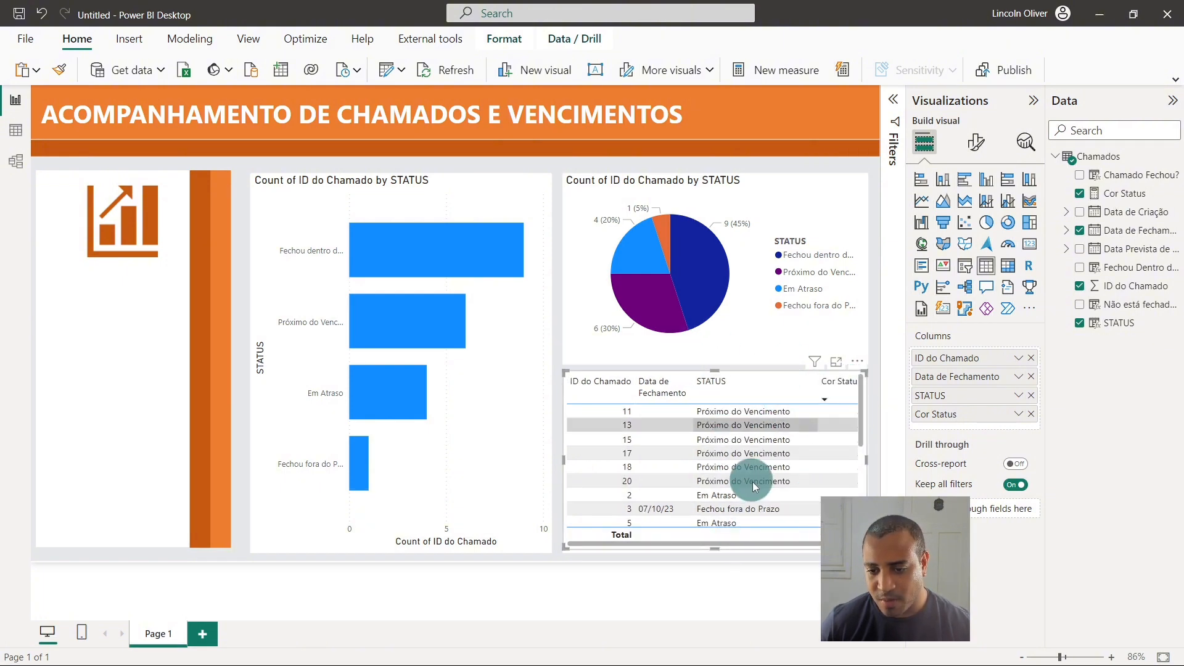
{"action": "left_click", "coordinate": [601, 382]}
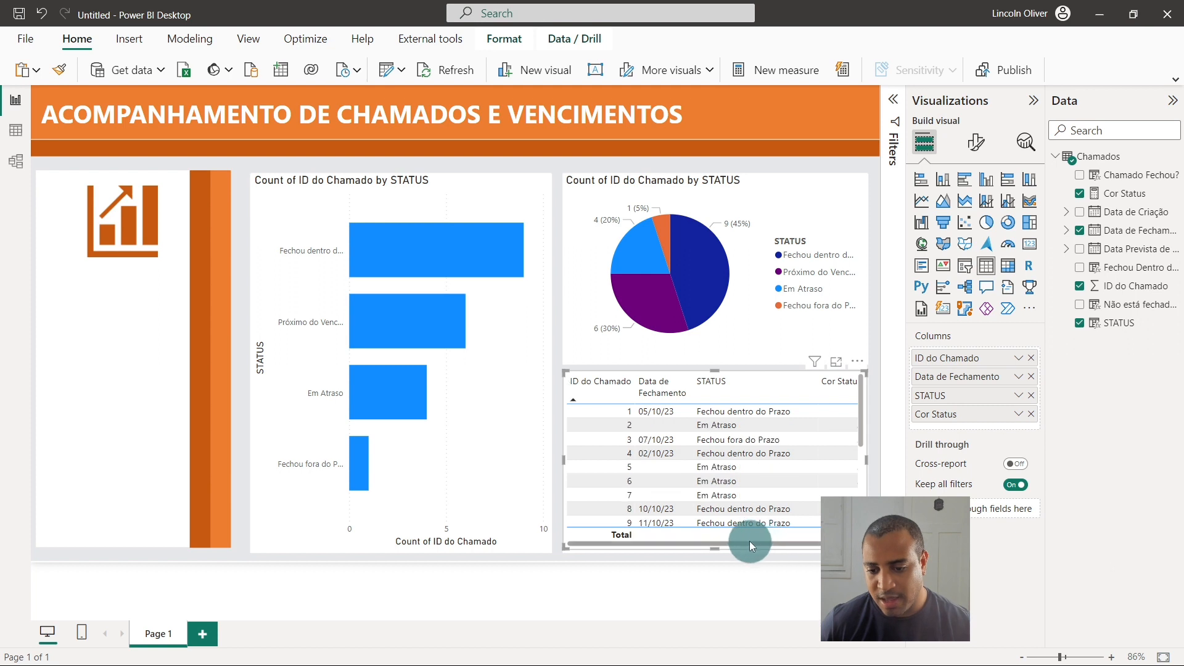
{"action": "left_click_drag", "start_coordinate": [750, 541], "coordinate": [757, 541]}
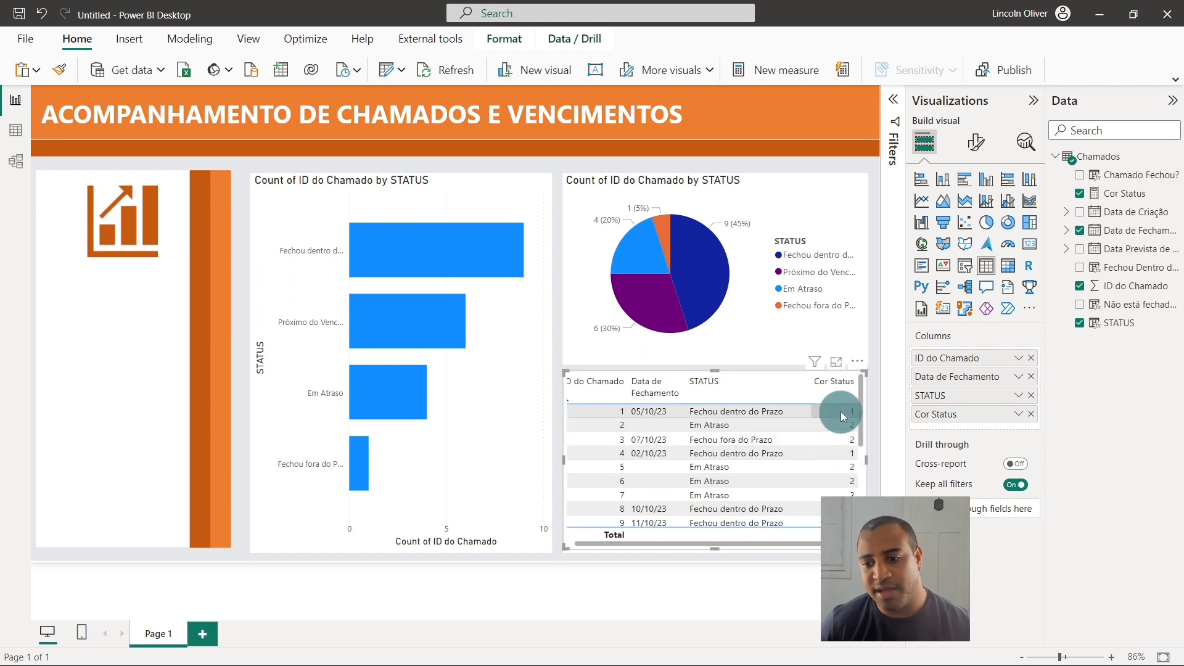
{"action": "scroll", "coordinate": [827, 425], "scroll_direction": "down", "scroll_amount": 3}
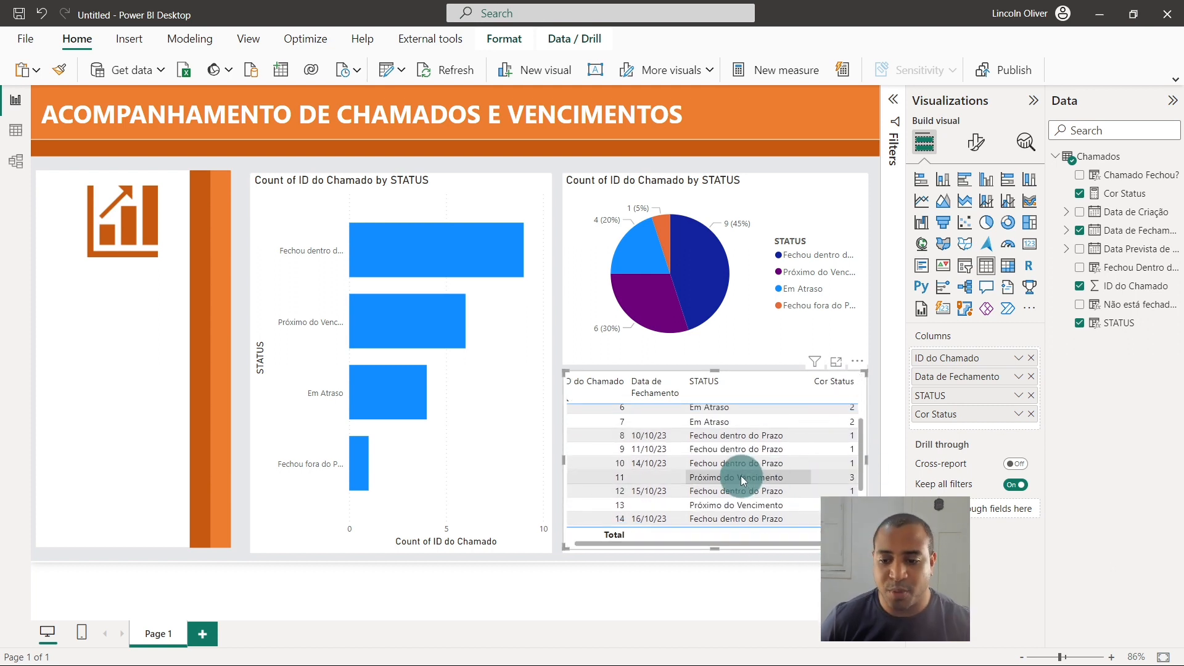
{"action": "scroll", "coordinate": [830, 477], "scroll_direction": "up", "scroll_amount": 3}
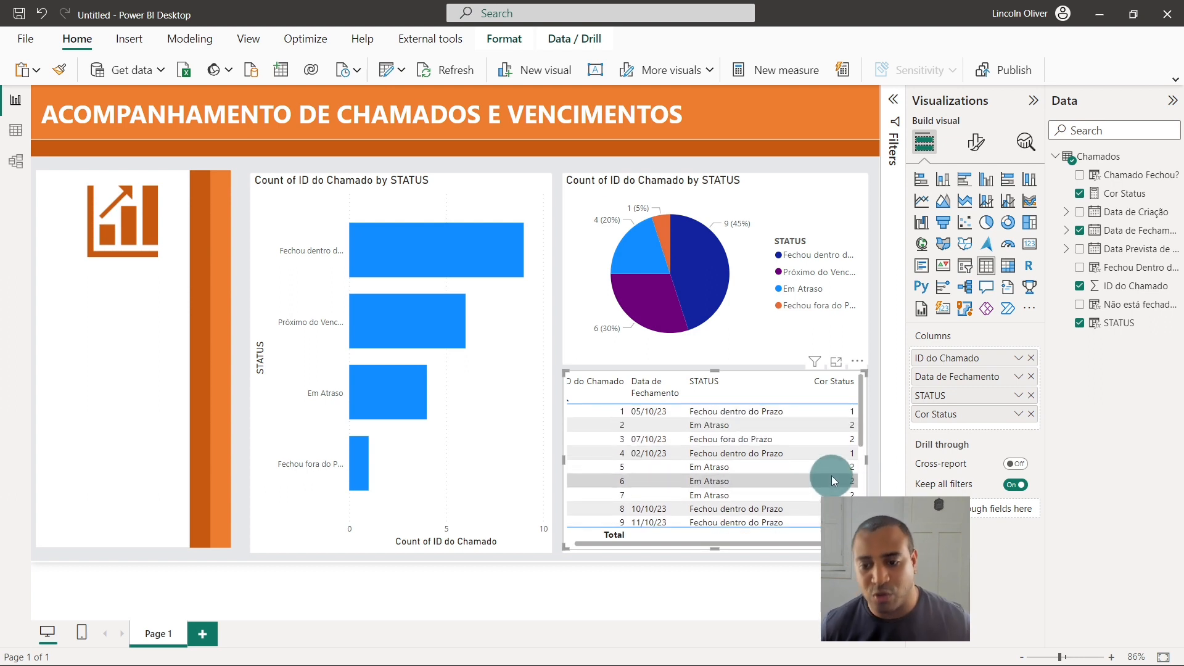
Set up rule-based background colour formatting for the table's STATUS column, based on the Cor Status measure
{"action": "left_click", "coordinate": [1019, 397]}
{"action": "mouse_move", "coordinate": [1092, 455]}
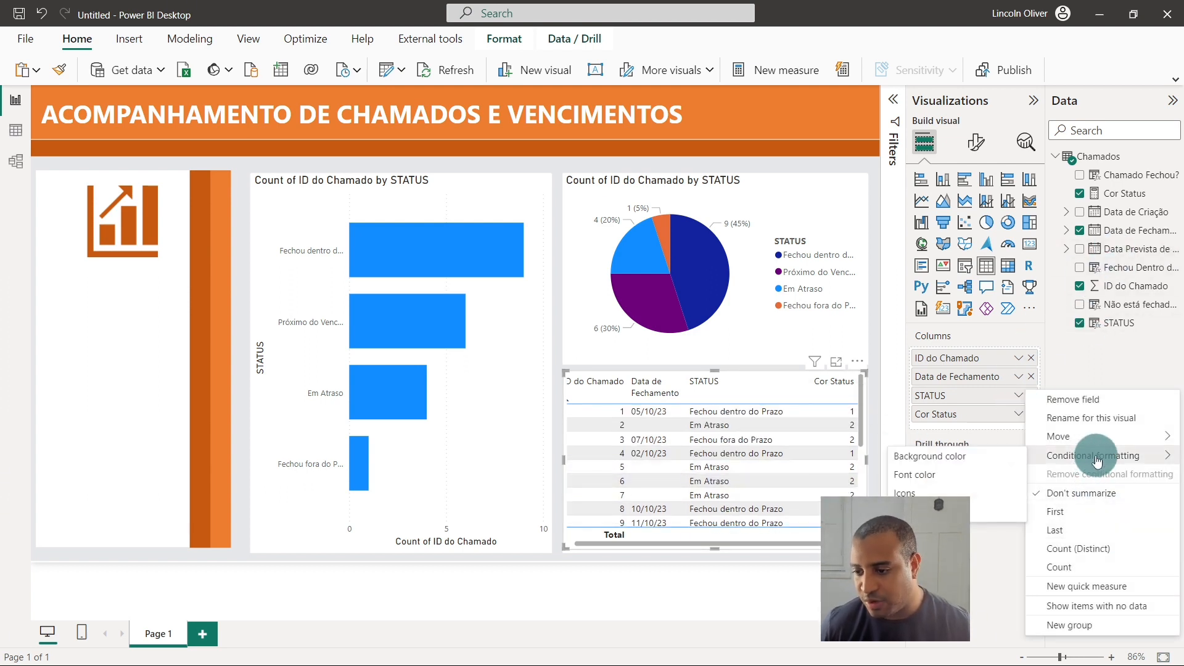
{"action": "left_click", "coordinate": [984, 456]}
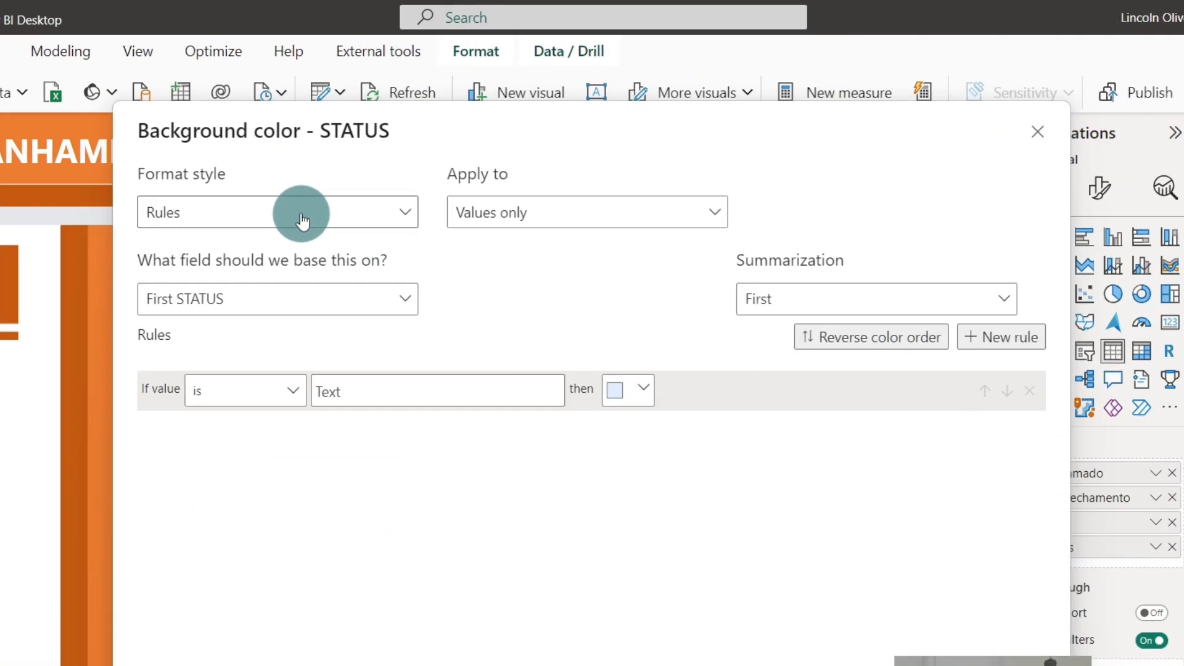
{"action": "left_click", "coordinate": [368, 160]}
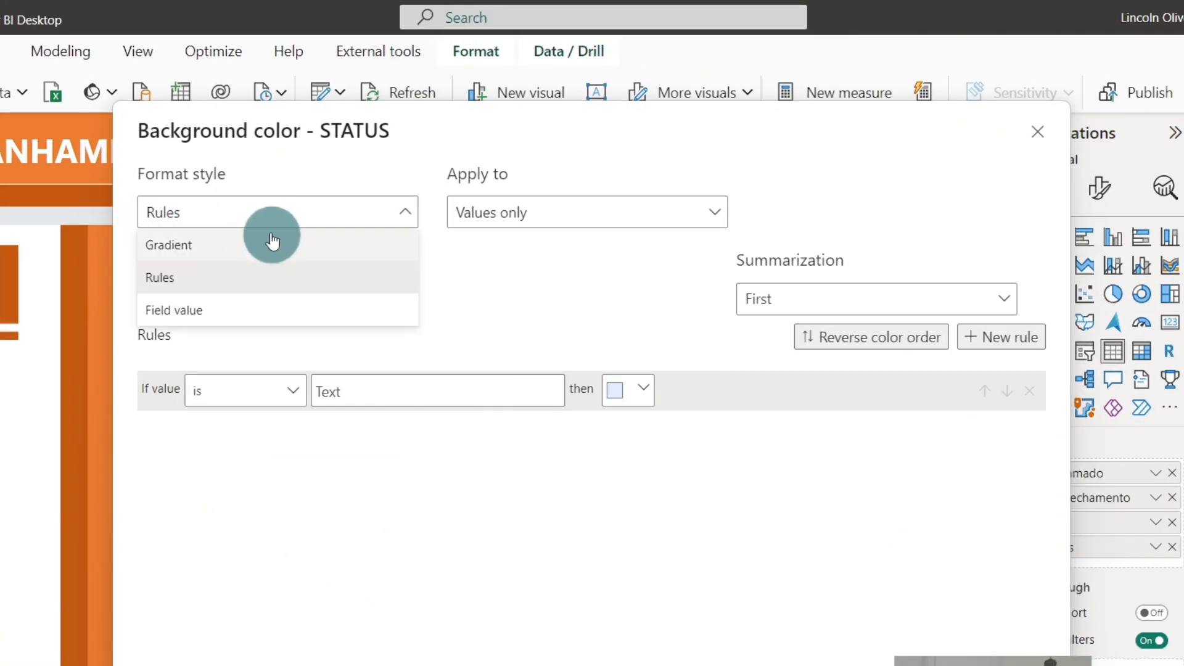
{"action": "left_click", "coordinate": [489, 286]}
{"action": "left_click", "coordinate": [351, 299]}
{"action": "left_click", "coordinate": [153, 371]}
{"action": "left_click", "coordinate": [228, 416]}
Set the background colour rule's condition to a value equal to 1, compared as Number
{"action": "left_click", "coordinate": [267, 393]}
{"action": "left_click", "coordinate": [259, 460]}
{"action": "left_click_drag", "start_coordinate": [335, 388], "coordinate": [360, 379]}
{"action": "left_click", "coordinate": [401, 391]}
{"action": "left_click", "coordinate": [407, 414]}
Assign a custom dark green as the background colour for the rule where Cor Status equals 1
{"action": "left_click", "coordinate": [792, 395]}
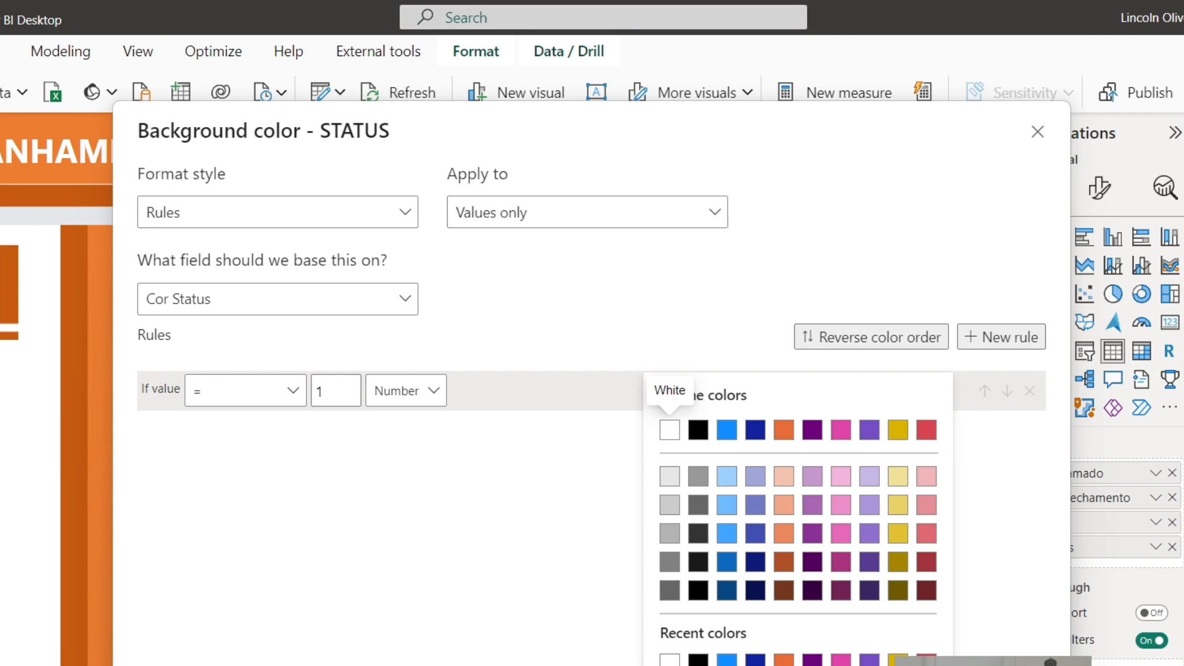
{"action": "left_click", "coordinate": [703, 665]}
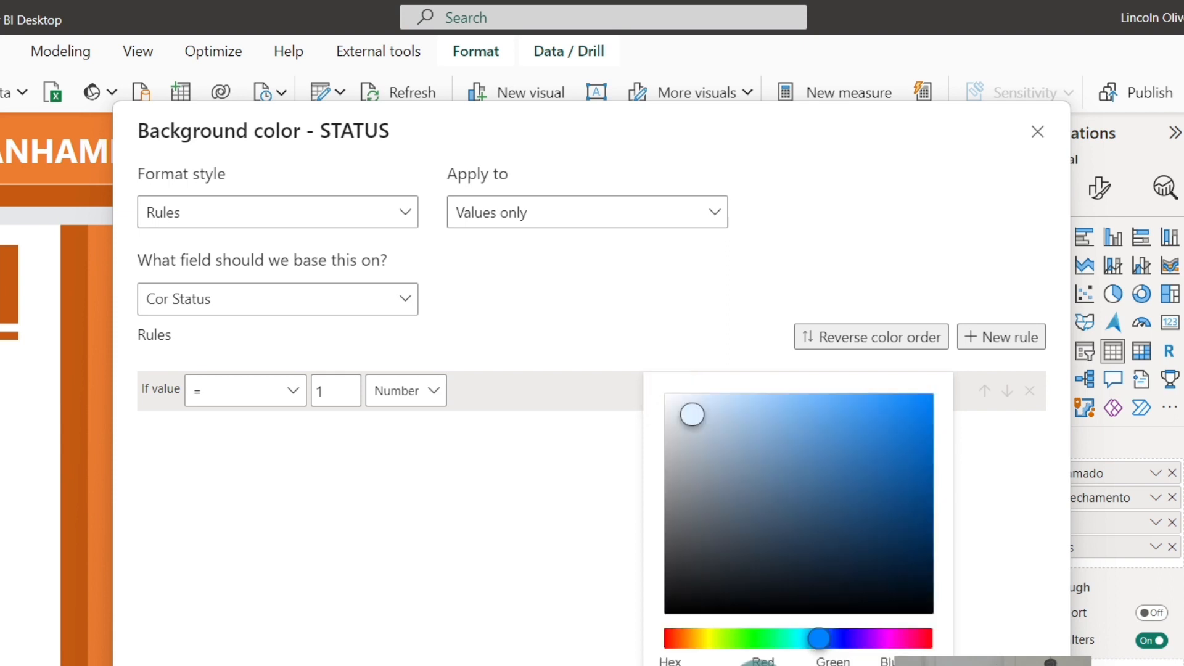
{"action": "left_click_drag", "start_coordinate": [790, 639], "coordinate": [771, 638]}
{"action": "left_click_drag", "start_coordinate": [795, 454], "coordinate": [842, 449]}
{"action": "left_click", "coordinate": [846, 499]}
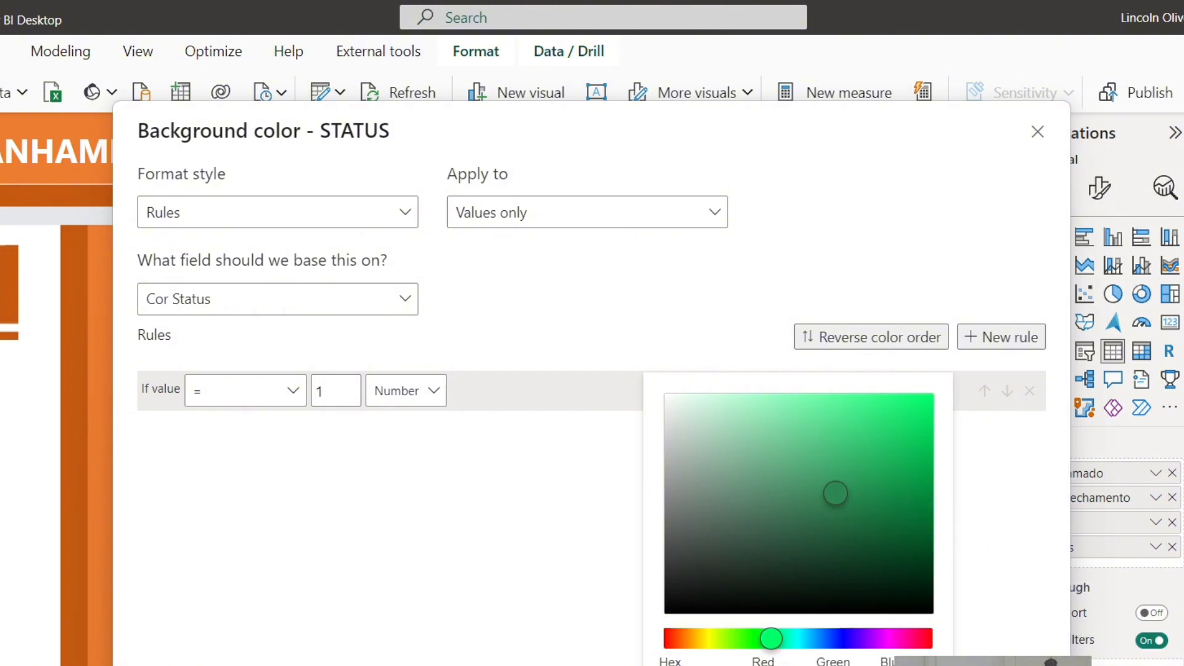
{"action": "left_click", "coordinate": [999, 542]}
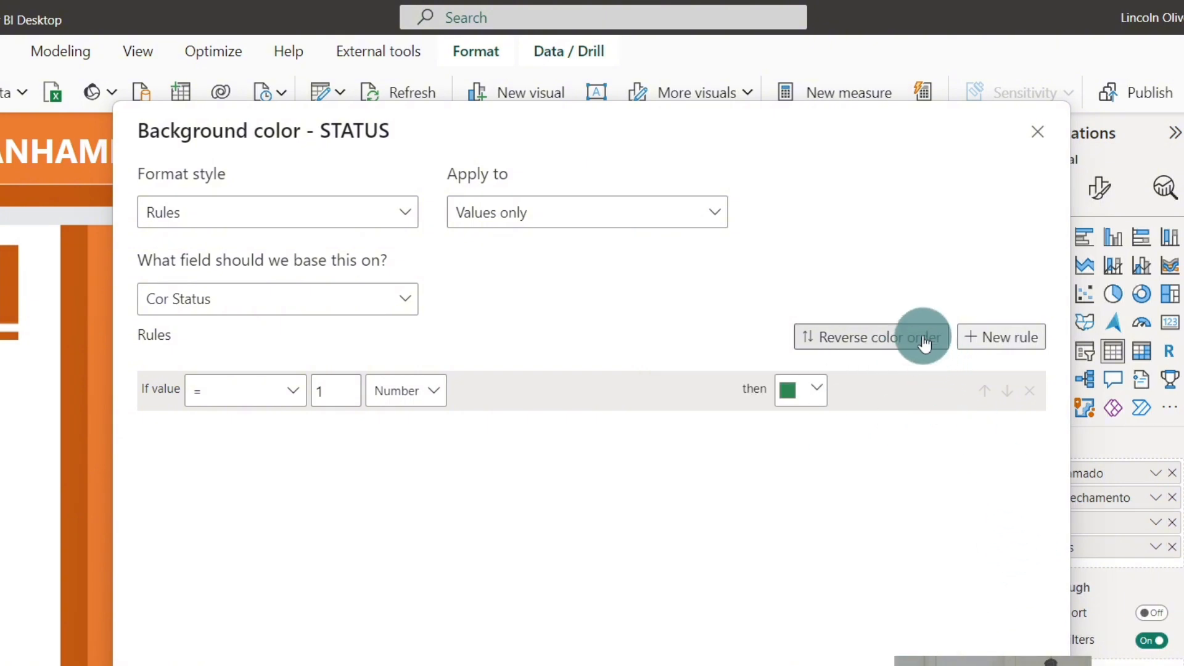
Add a second background colour rule that fills STATUS red when Cor Status equals 2, compared as Number
{"action": "left_click", "coordinate": [996, 345]}
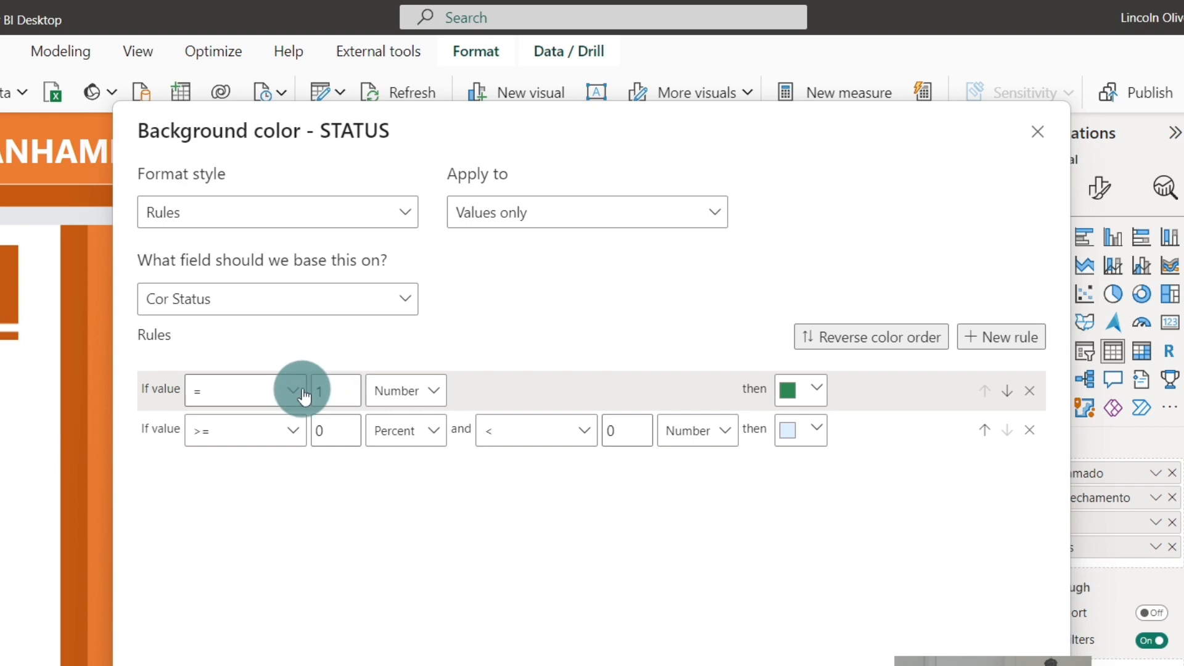
{"action": "left_click", "coordinate": [198, 433]}
{"action": "left_click", "coordinate": [225, 543]}
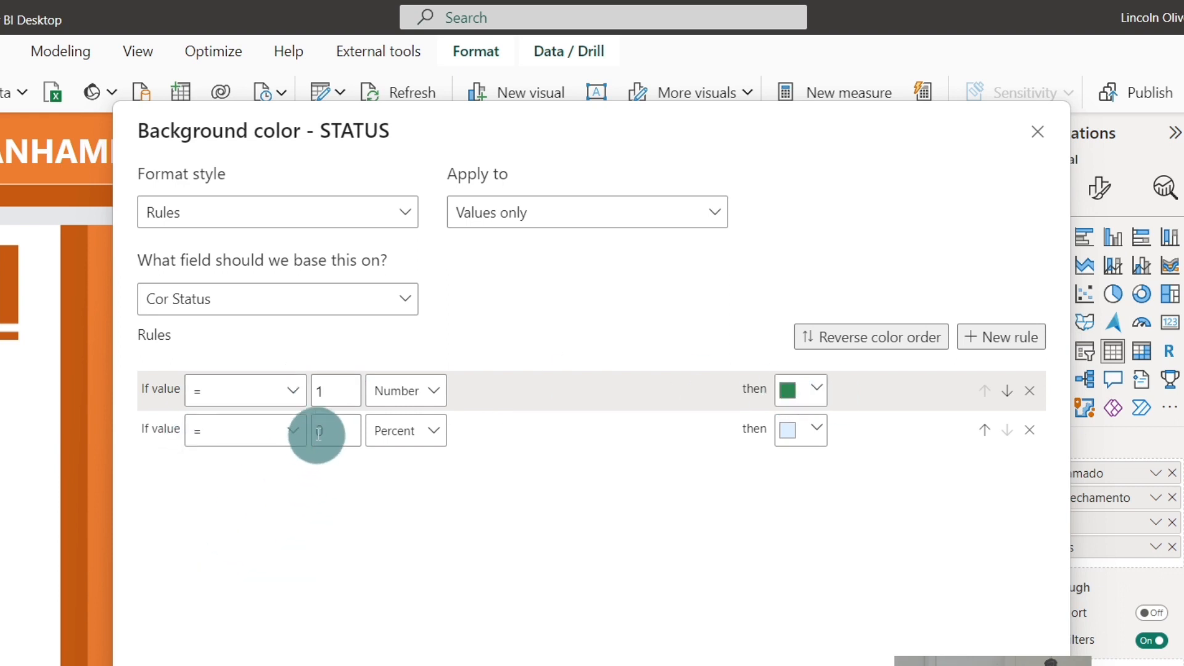
{"action": "type", "text": "2"}
{"action": "left_click", "coordinate": [435, 430]}
{"action": "left_click", "coordinate": [413, 463]}
{"action": "left_click", "coordinate": [817, 430]}
{"action": "left_click", "coordinate": [925, 428]}
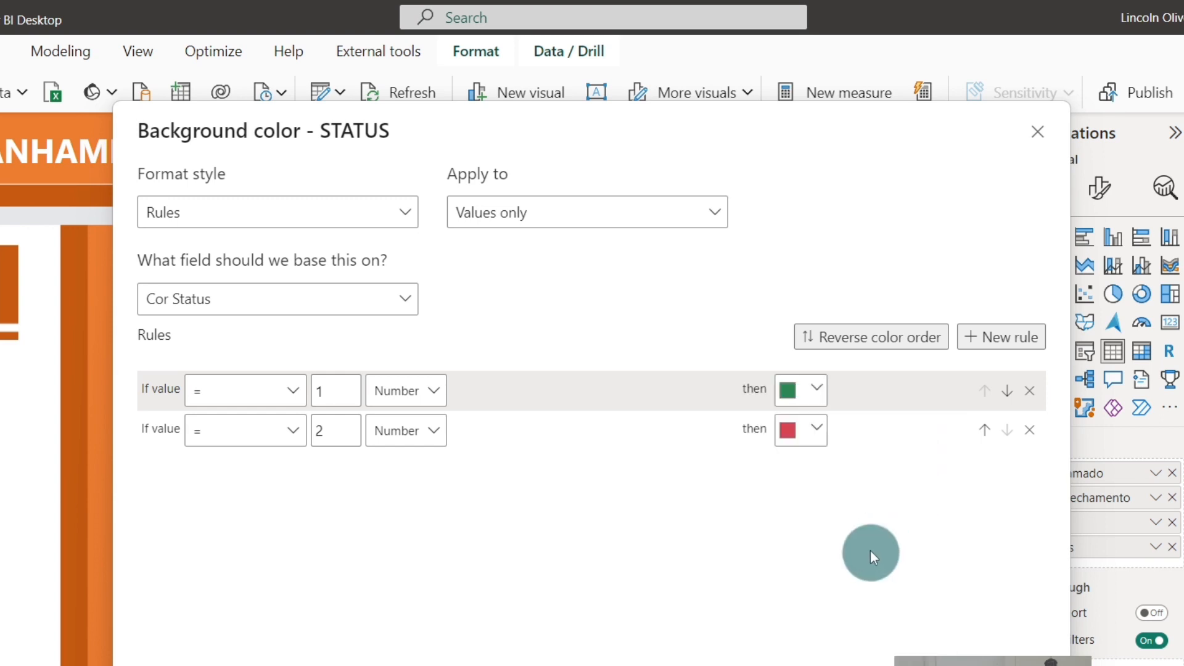
Add a third rule that fills STATUS light orange when Cor Status equals 3, compared as Number, and apply the rules to the table
{"action": "left_click", "coordinate": [1002, 345]}
{"action": "left_click", "coordinate": [238, 471]}
{"action": "left_click", "coordinate": [237, 573]}
{"action": "type", "text": "3"}
{"action": "left_click", "coordinate": [410, 470]}
{"action": "left_click", "coordinate": [423, 496]}
{"action": "left_click", "coordinate": [817, 470]}
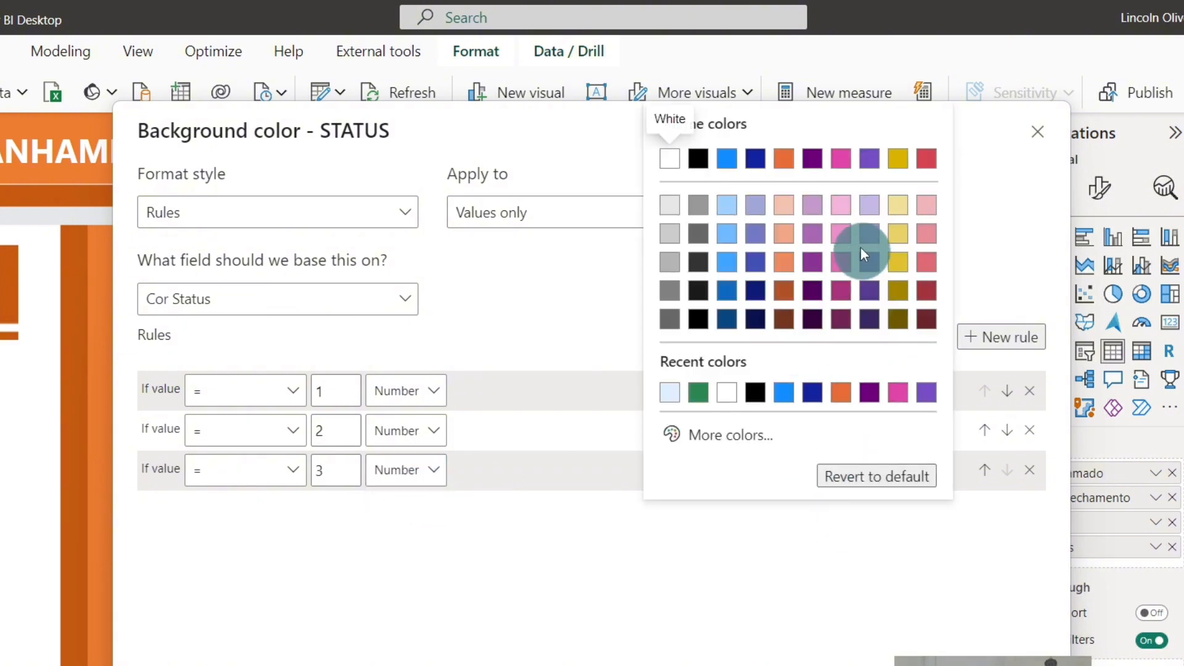
{"action": "left_click", "coordinate": [784, 261]}
{"action": "left_click", "coordinate": [953, 664]}
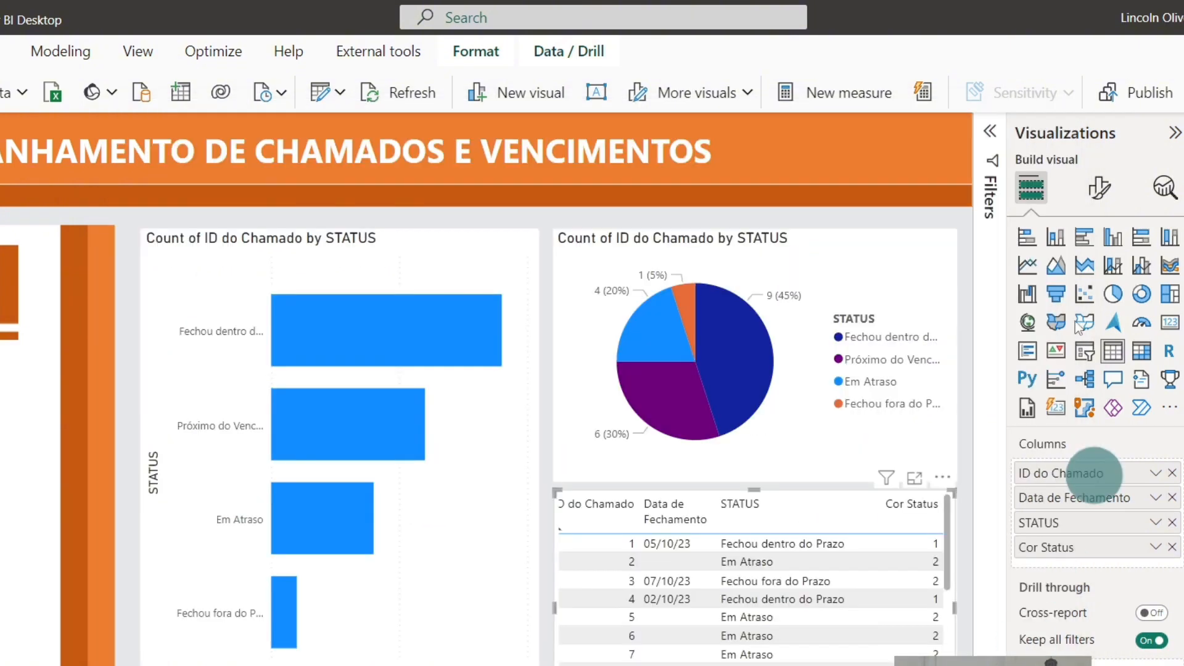
{"action": "scroll", "coordinate": [851, 459], "scroll_direction": "down", "scroll_amount": 4}
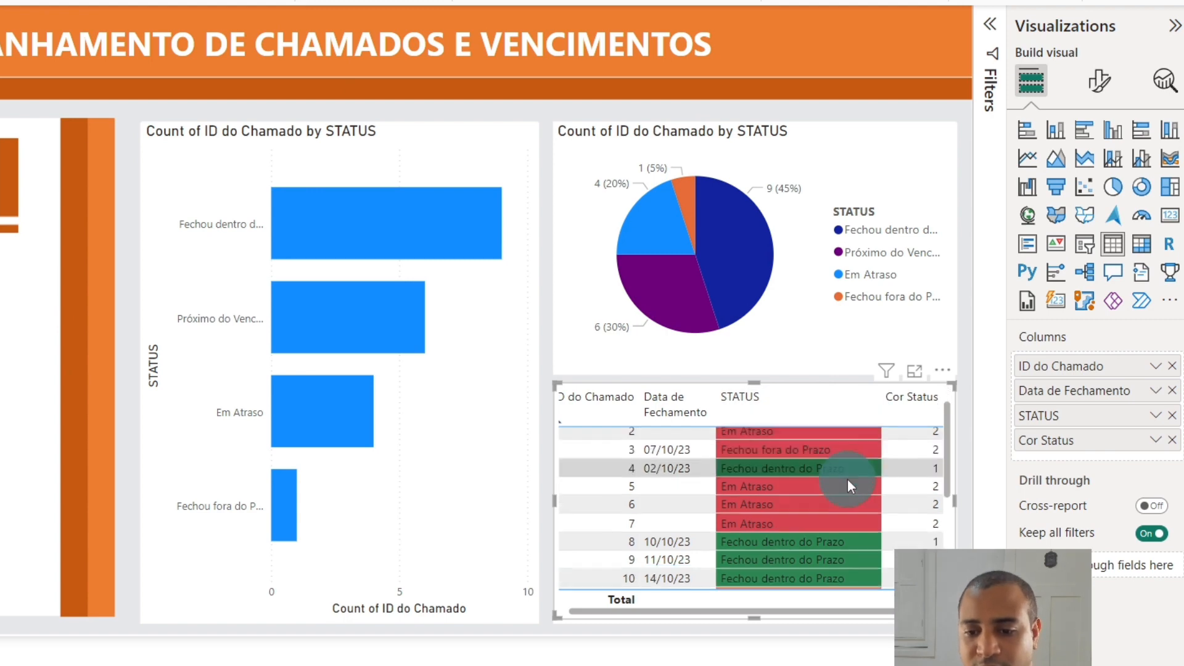
{"action": "scroll", "coordinate": [884, 555], "scroll_direction": "up", "scroll_amount": 4}
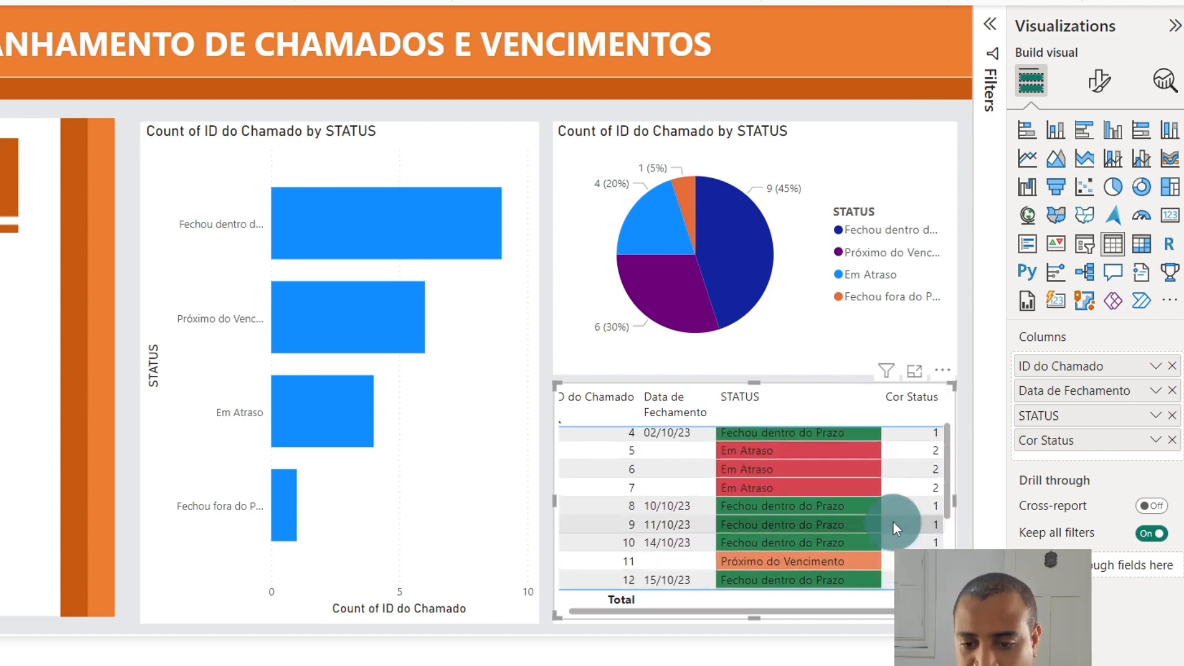